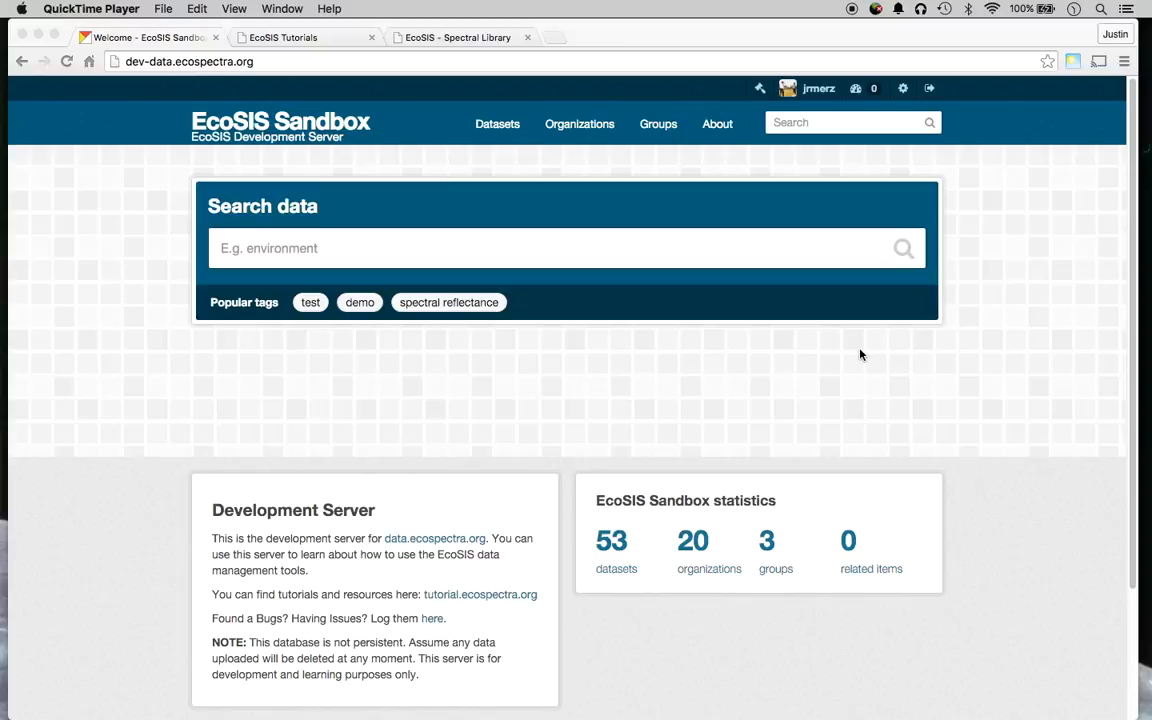
Highlight the data and dev parts of the sandbox site address.
click(162, 128)
double_click(162, 62)
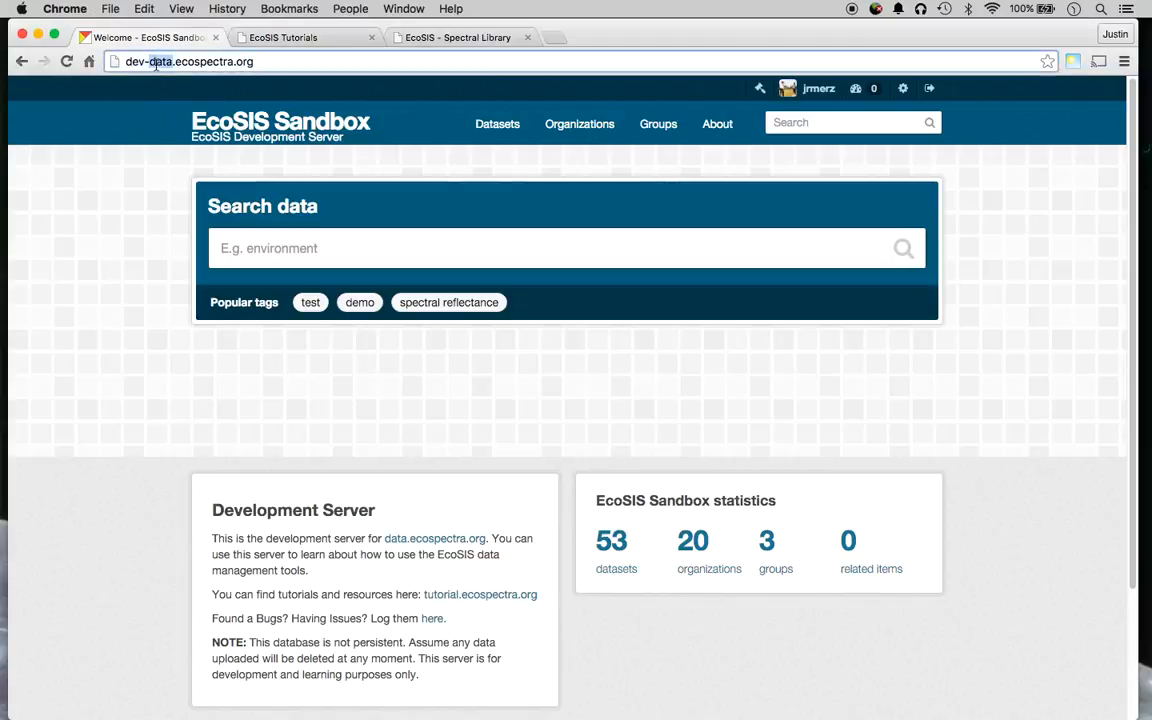
click(142, 182)
click(141, 62)
double_click(132, 62)
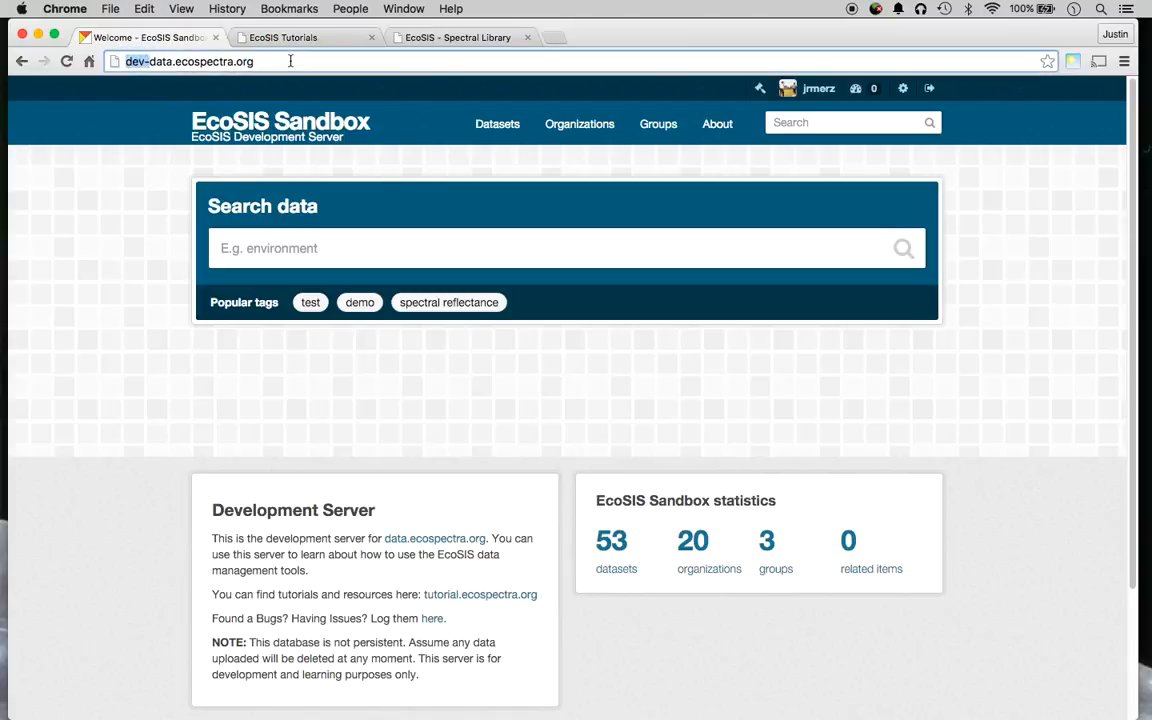
click(197, 377)
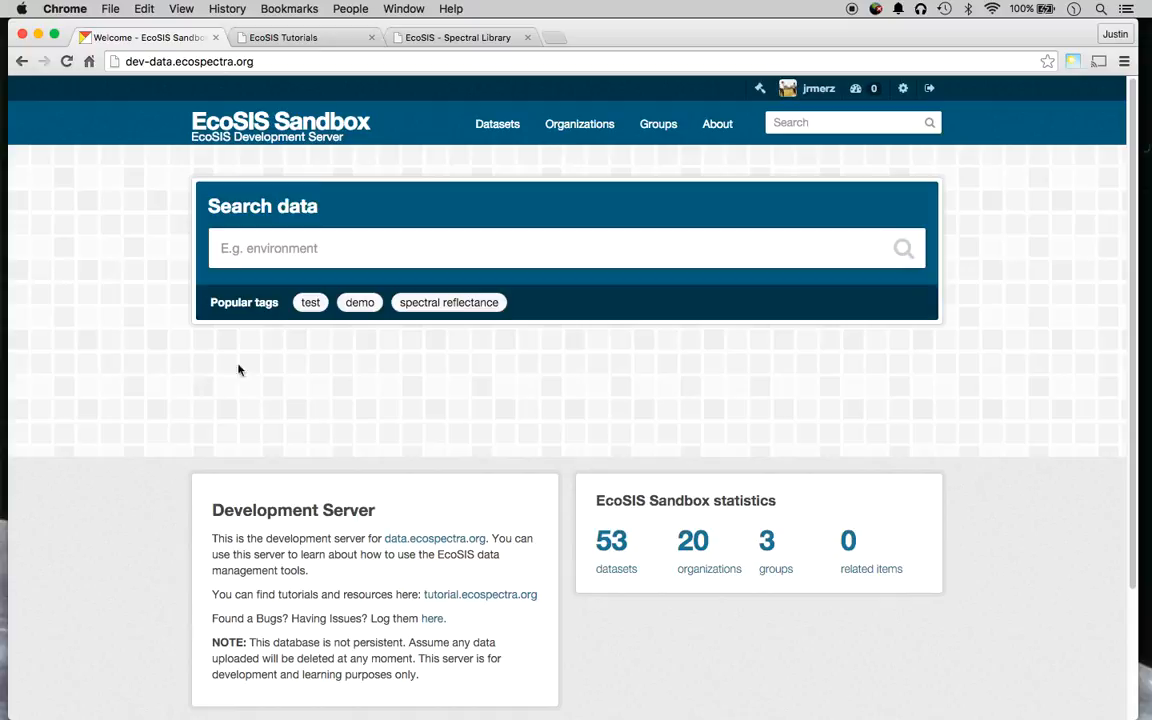
scroll(565, 430, down, 2)
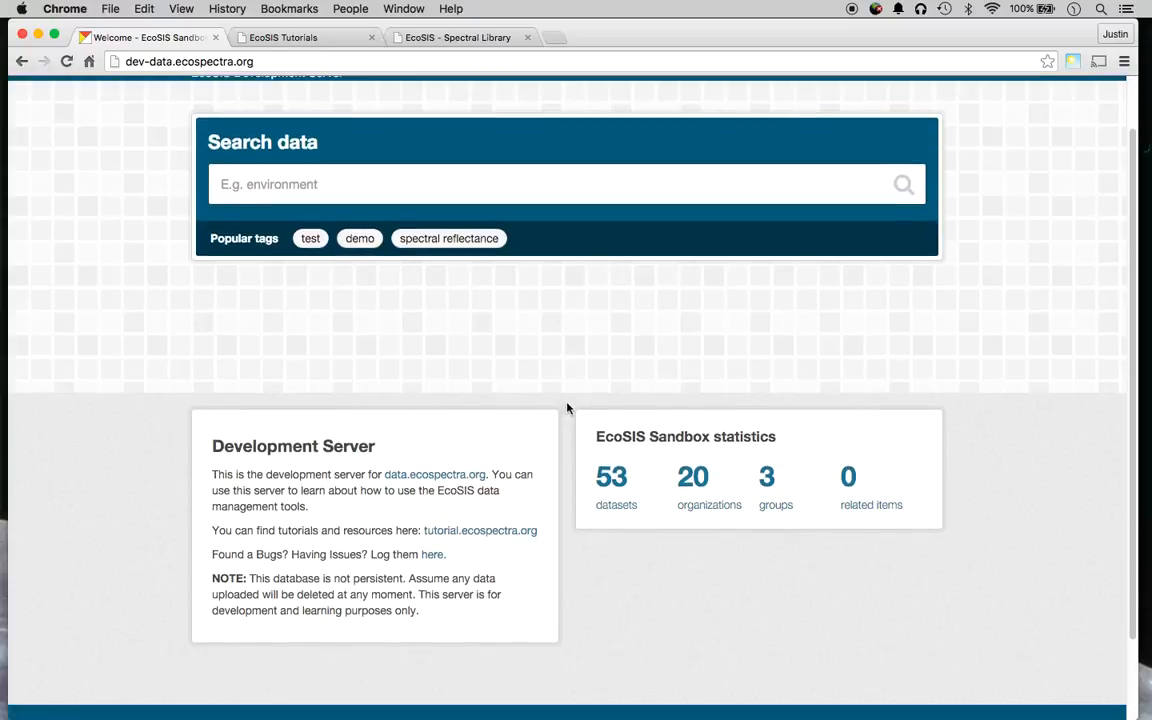
scroll(572, 406, up, 2)
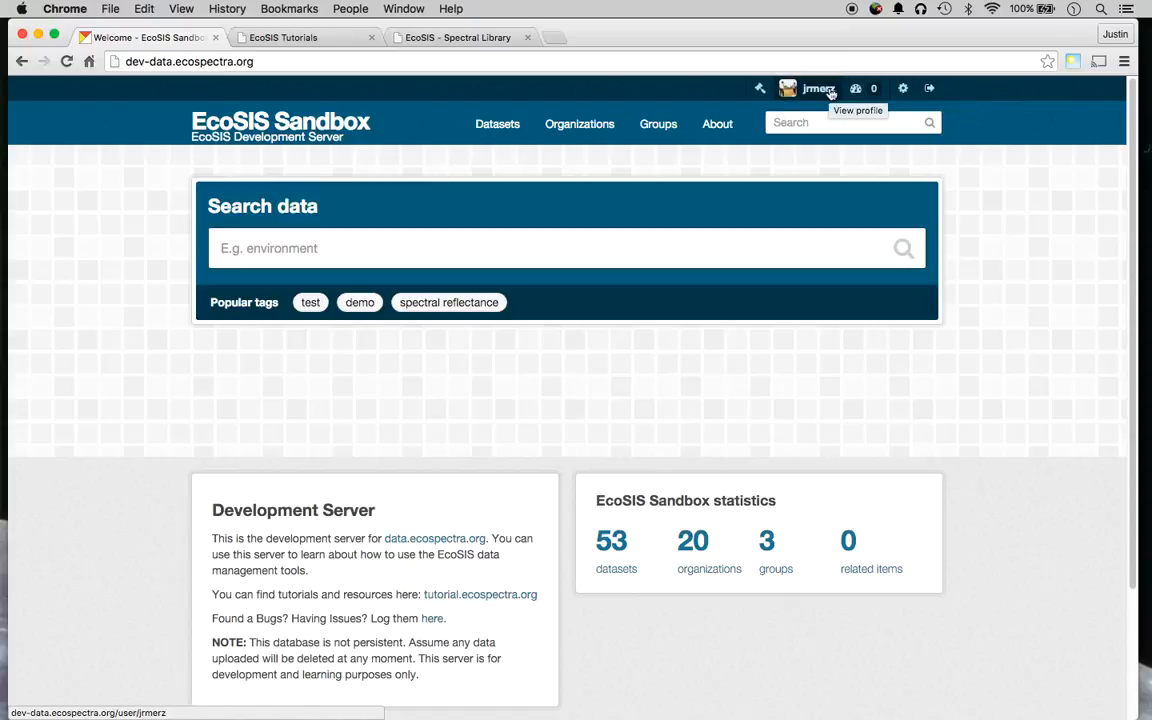
Log out, sign back in with the account username and password, and open the 53-dataset listing.
click(930, 90)
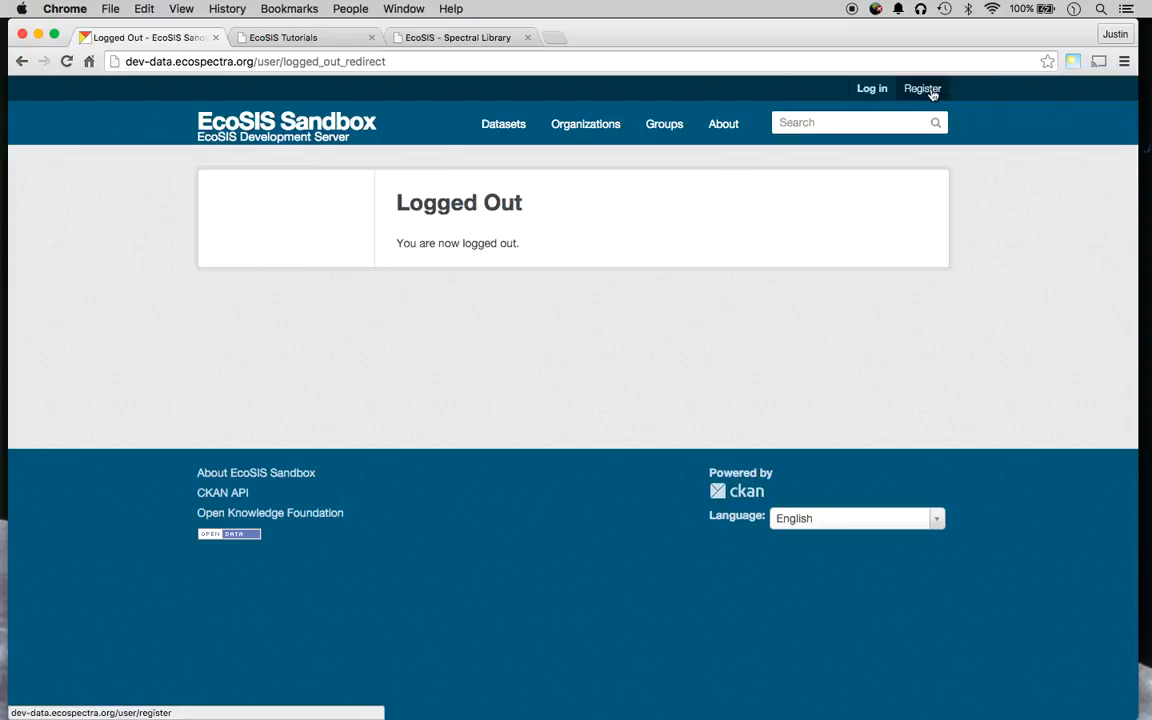
click(870, 91)
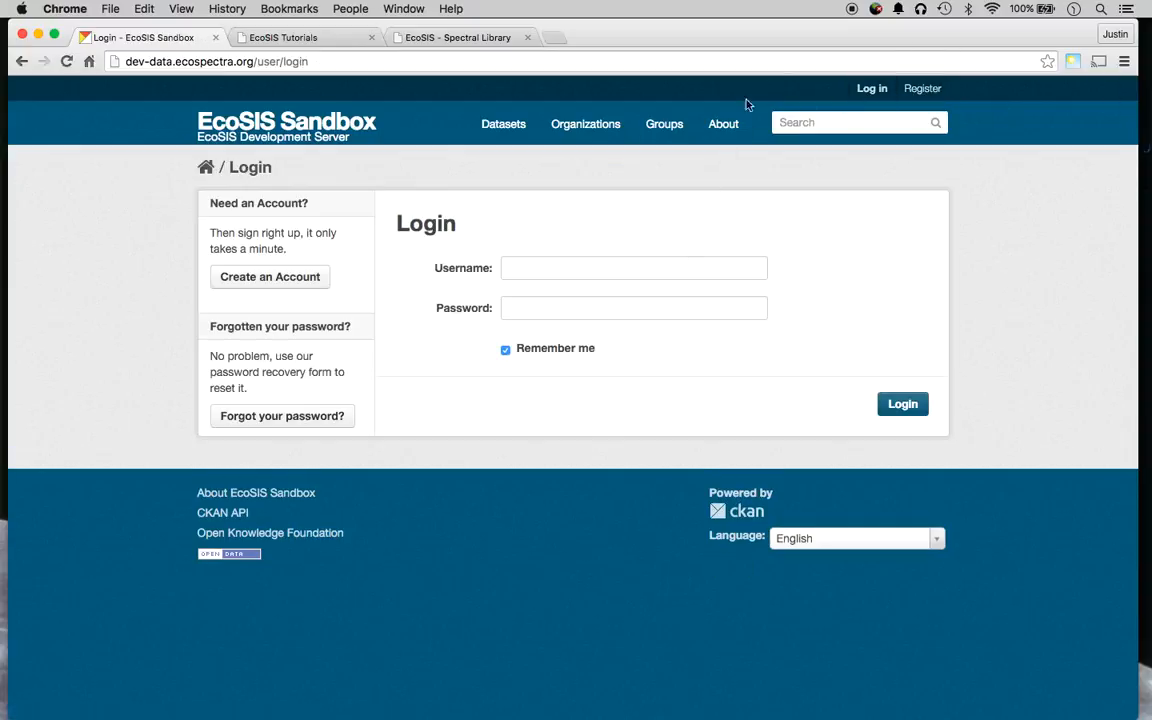
click(584, 264)
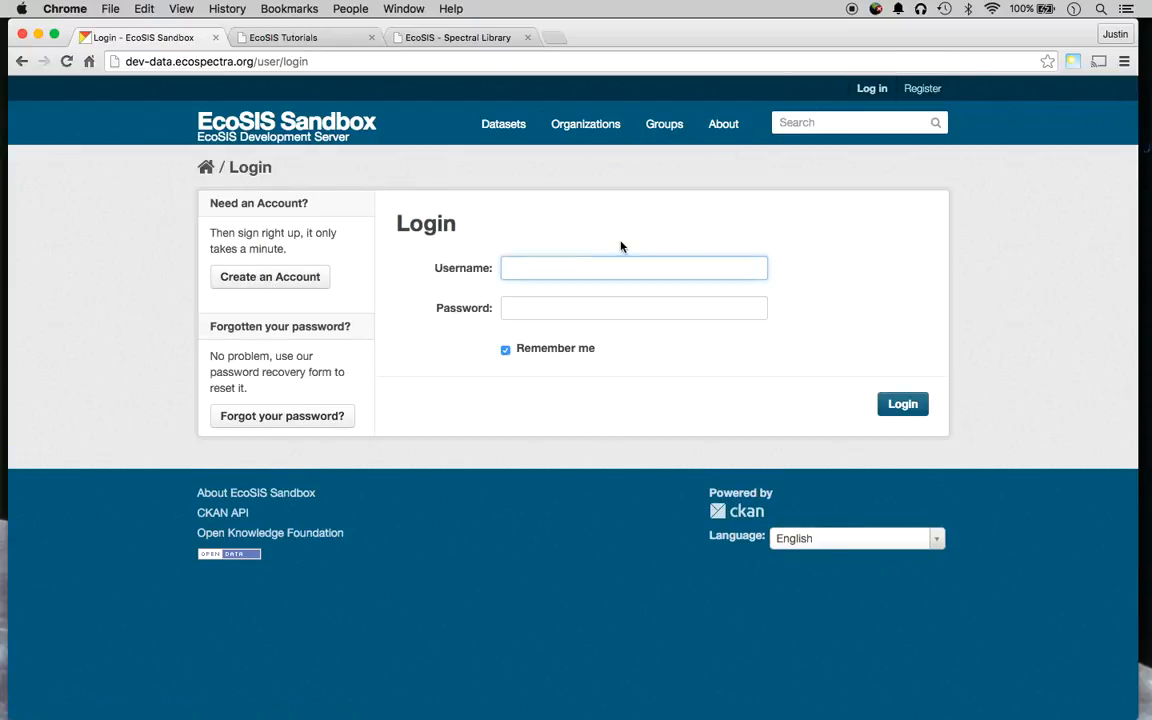
key(Tab)
text(******)
key(Return)
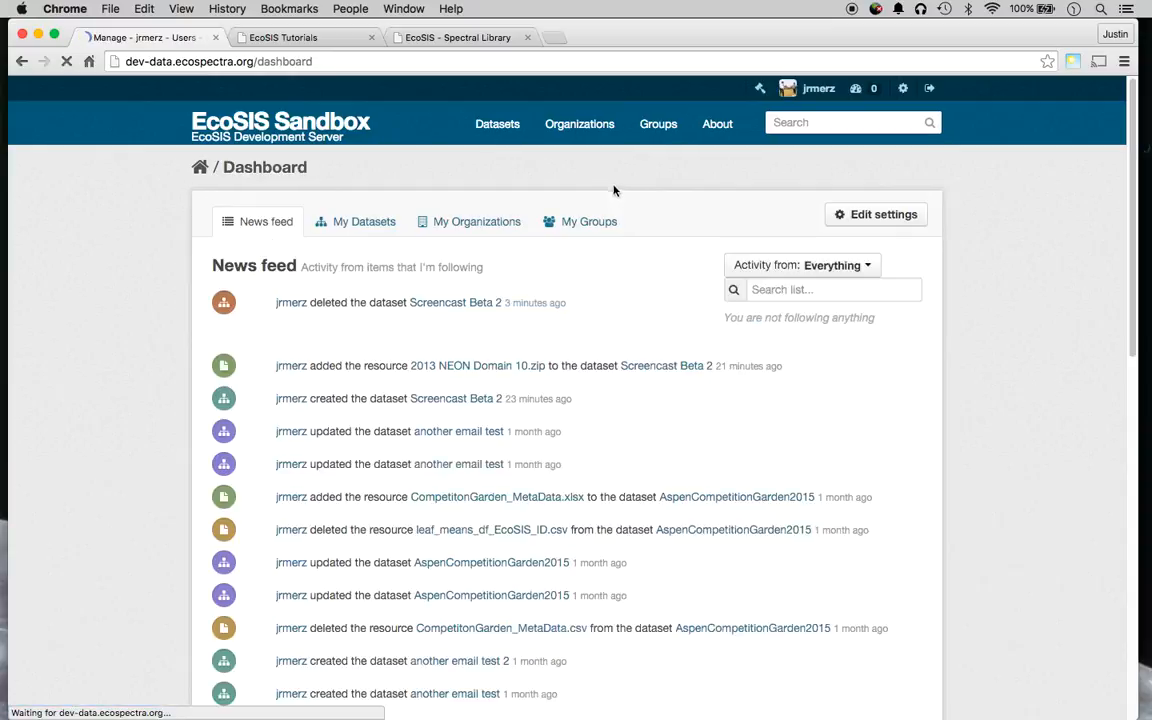
click(497, 150)
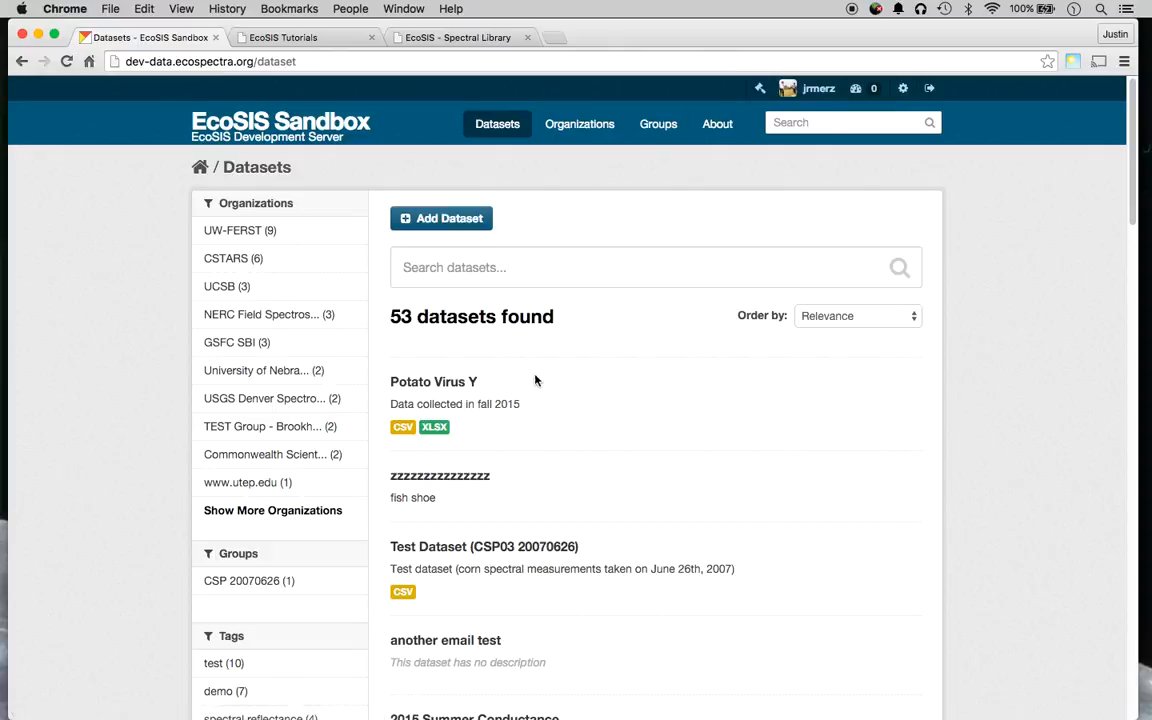
click(580, 123)
scroll(568, 378, down, 10)
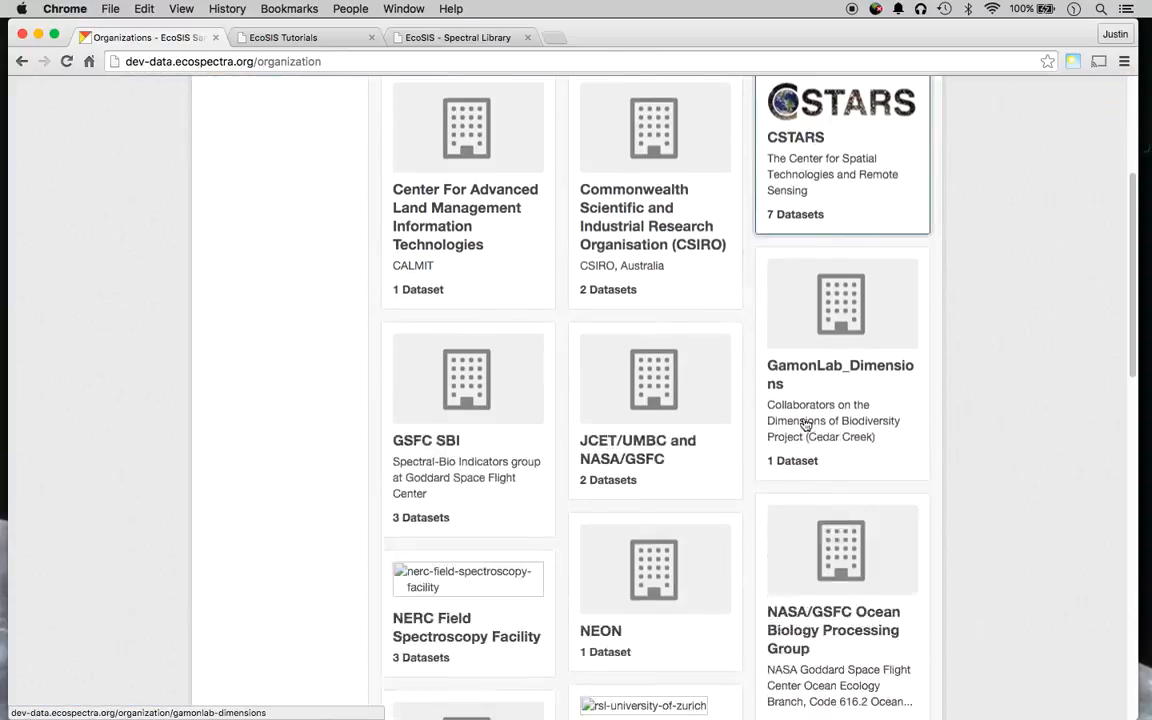
scroll(620, 566, down, 2)
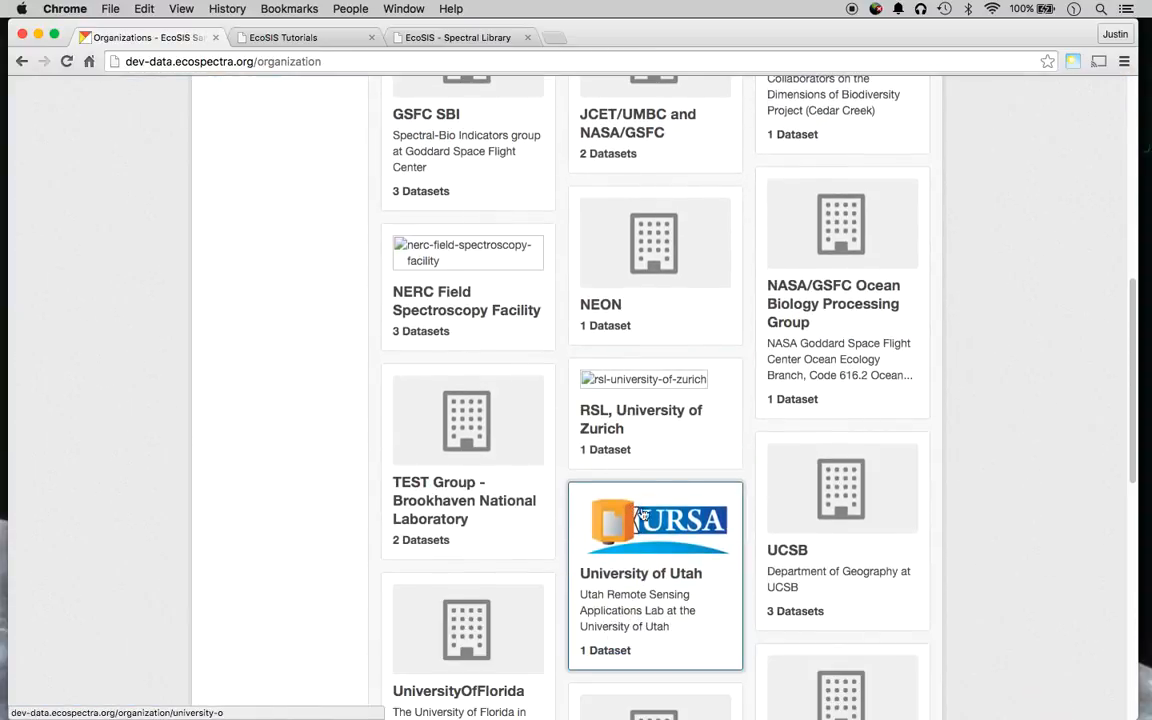
scroll(640, 560, up, 10)
scroll(663, 553, up, 2)
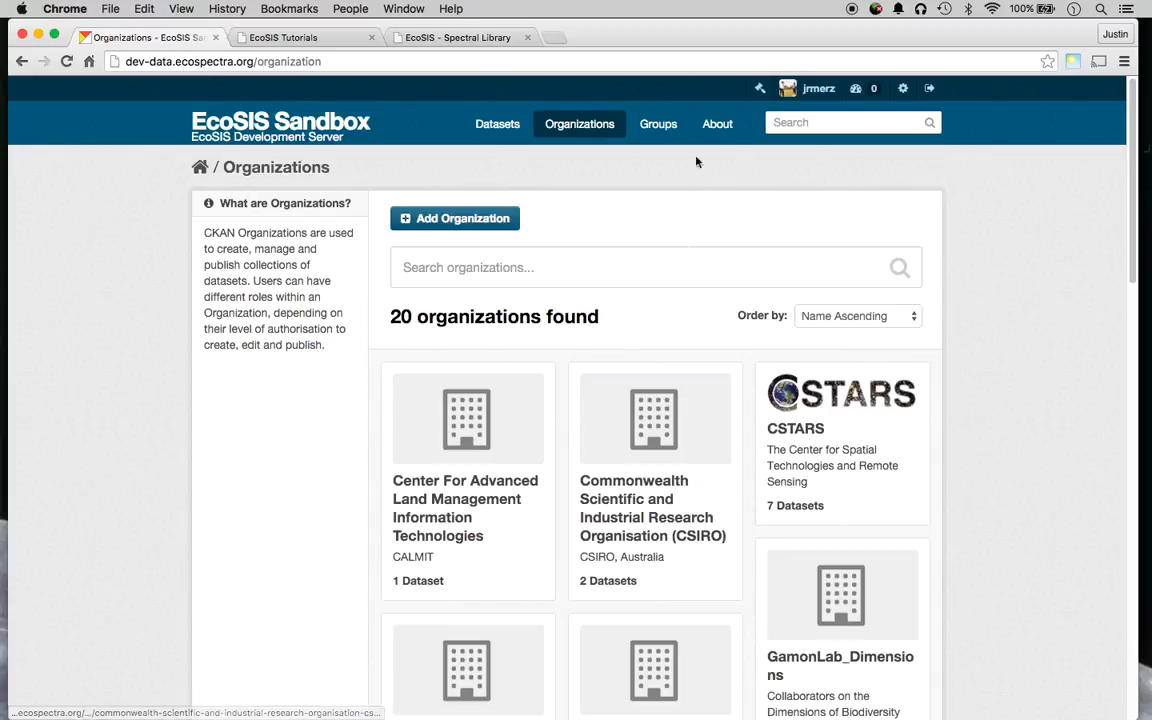
click(658, 123)
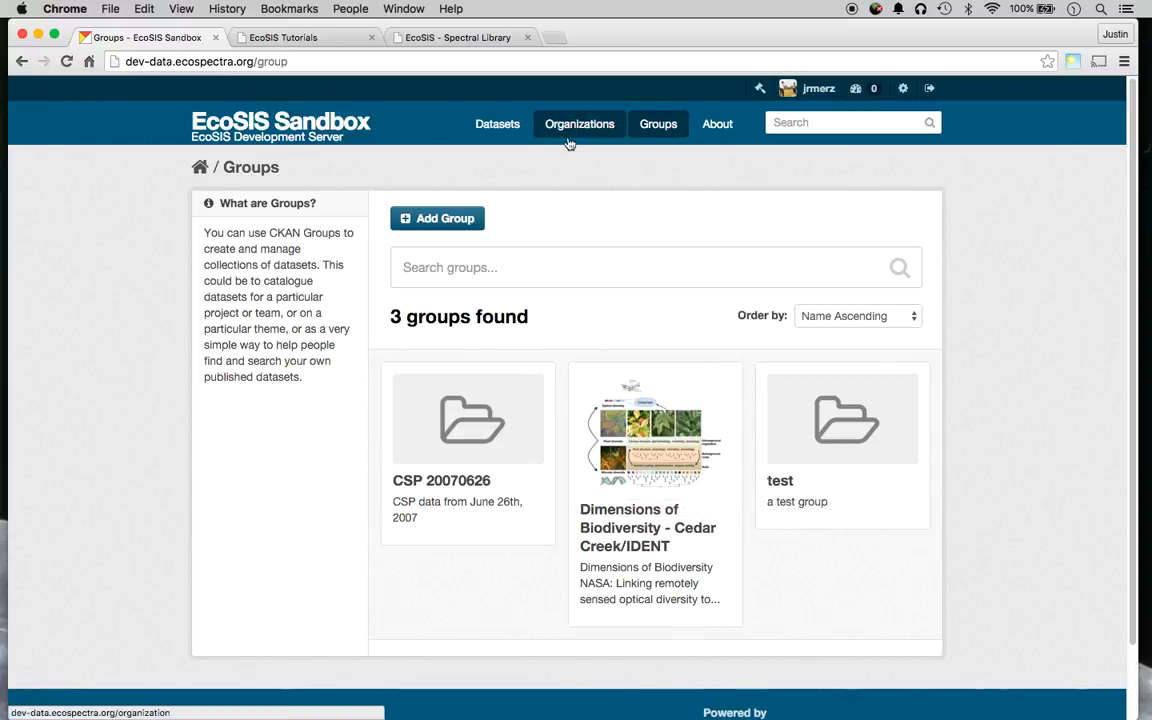
click(507, 128)
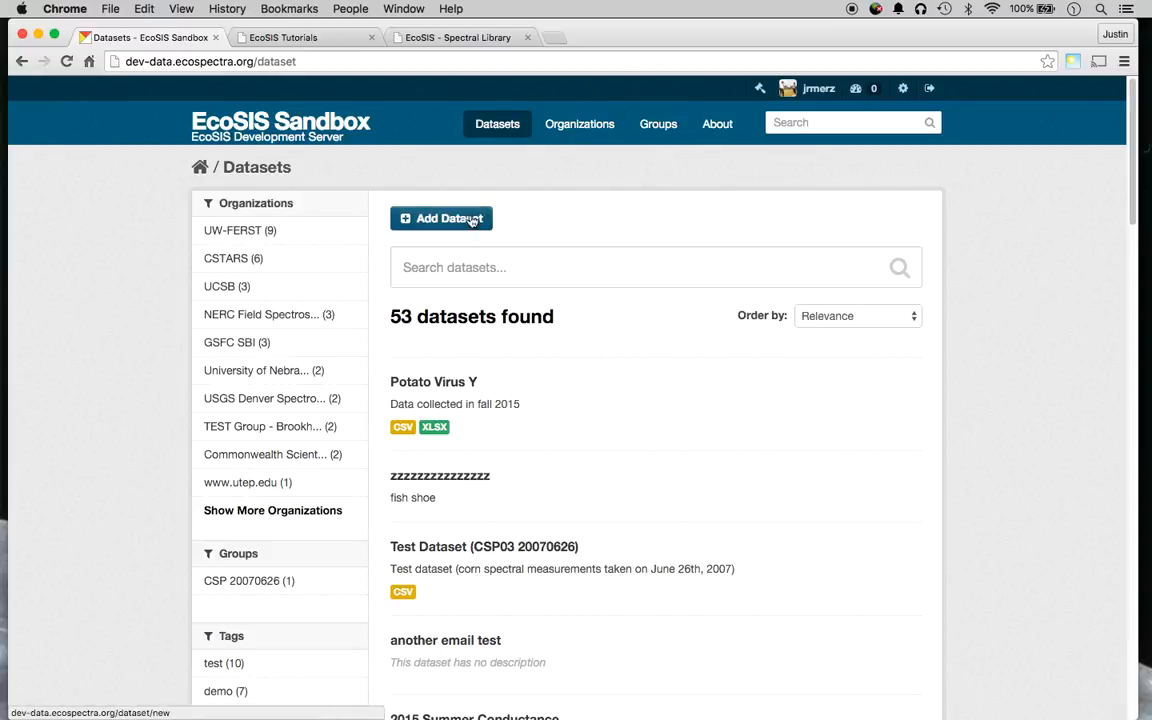
Add a new dataset and dismiss the importer's welcome note.
click(454, 230)
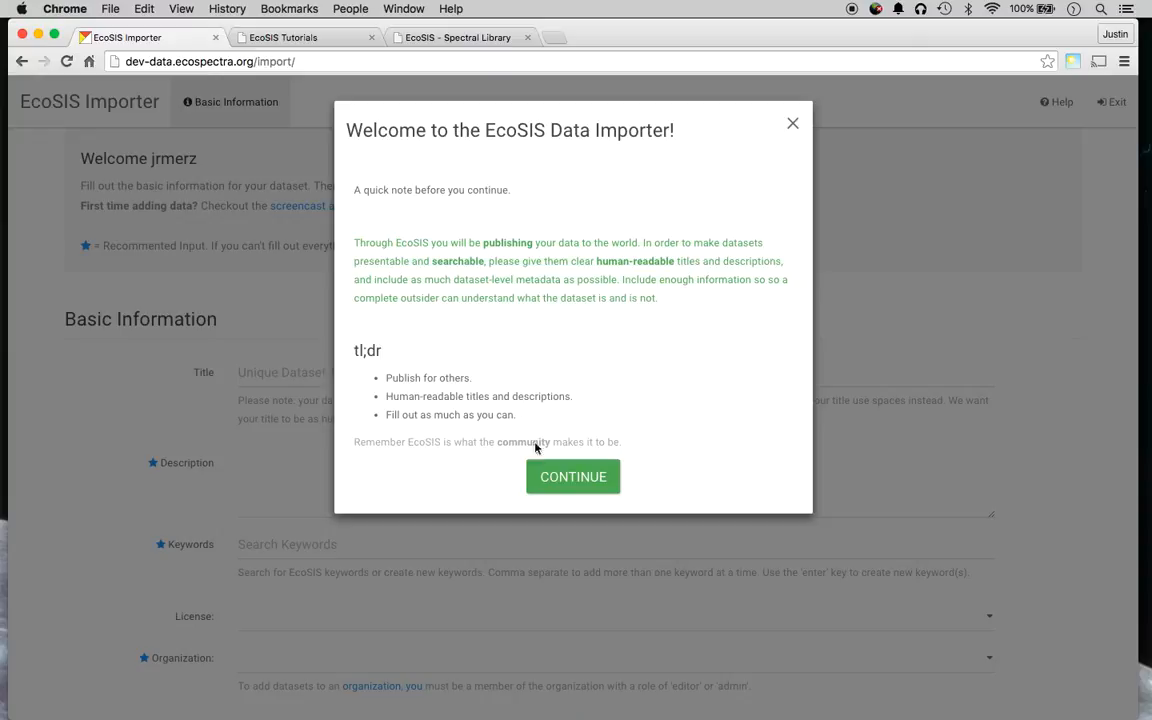
click(556, 478)
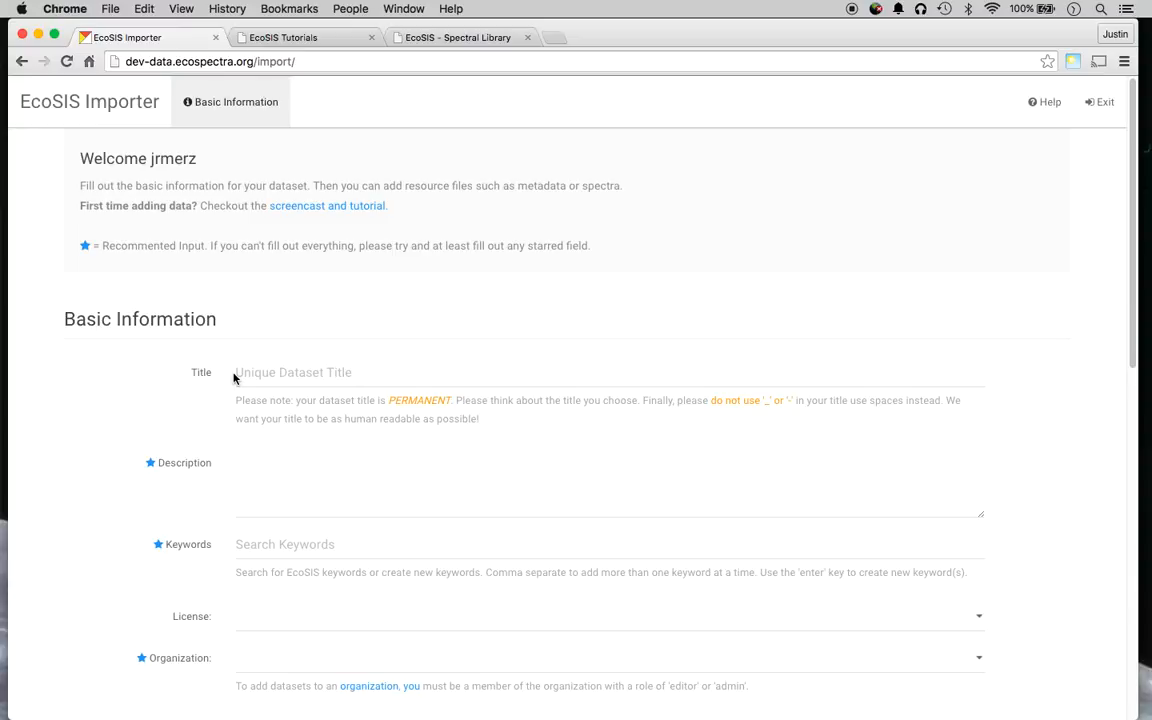
Enter the title 'Screencast Beta 2' and the description 'This is a screencast sample.'.
click(272, 373)
text(S)
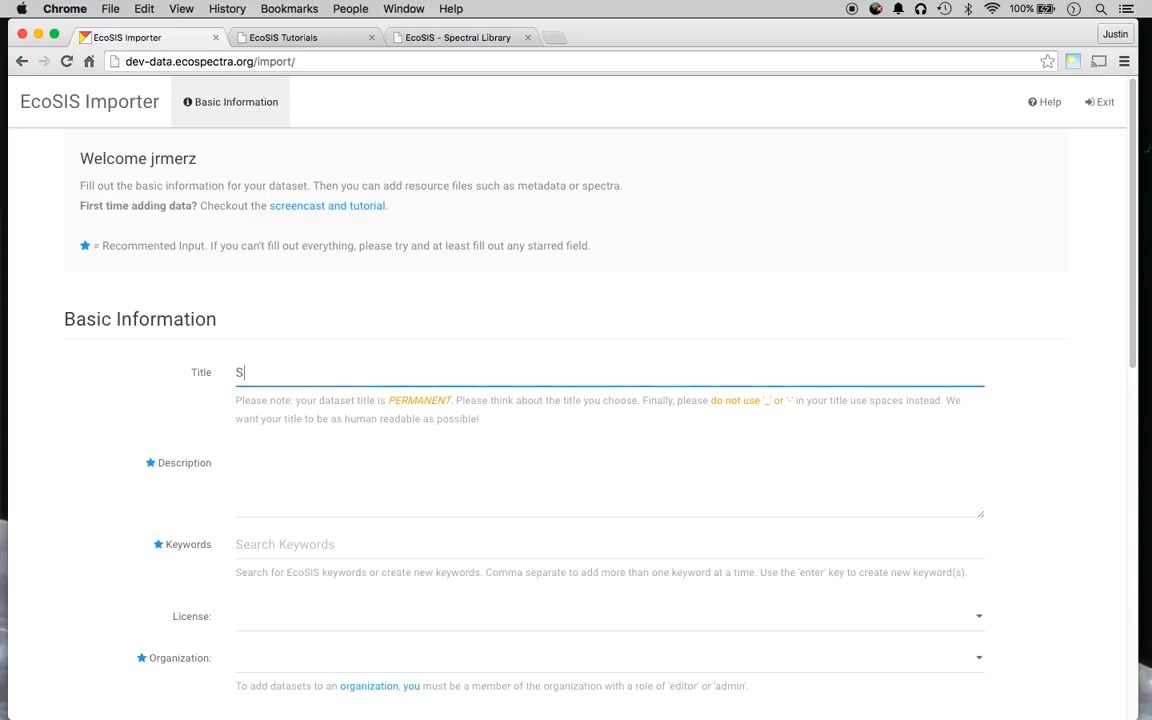
text(creencast Beta 2)
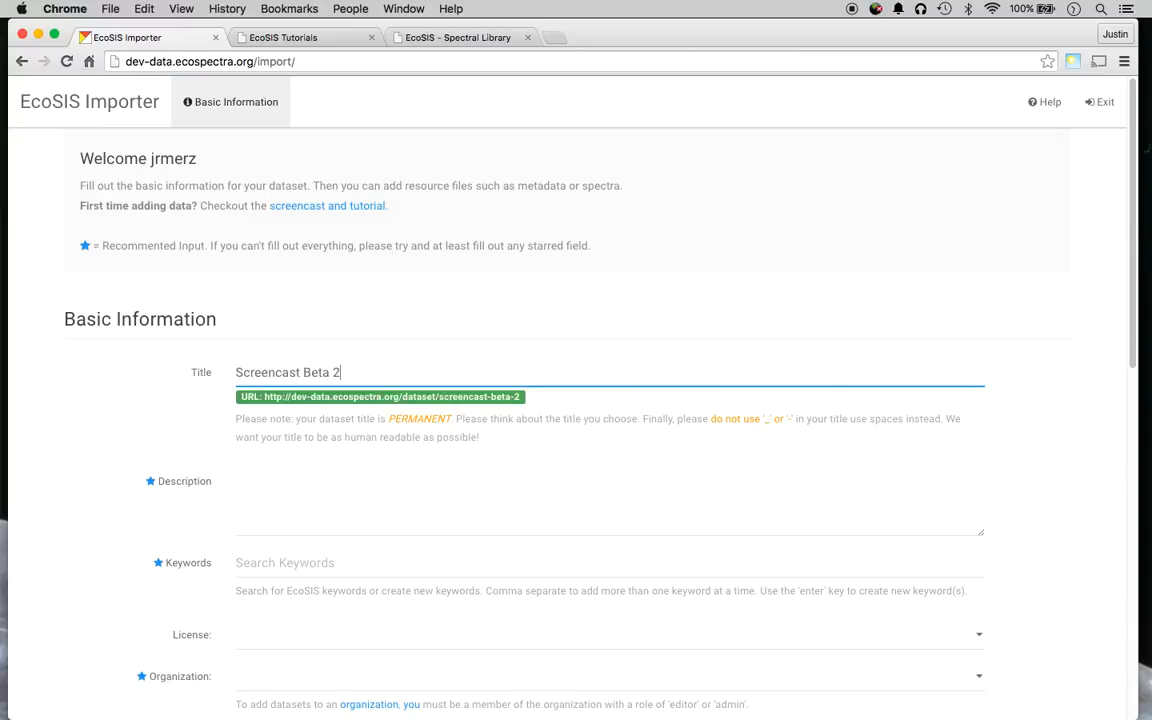
click(175, 396)
scroll(184, 360, down, 2)
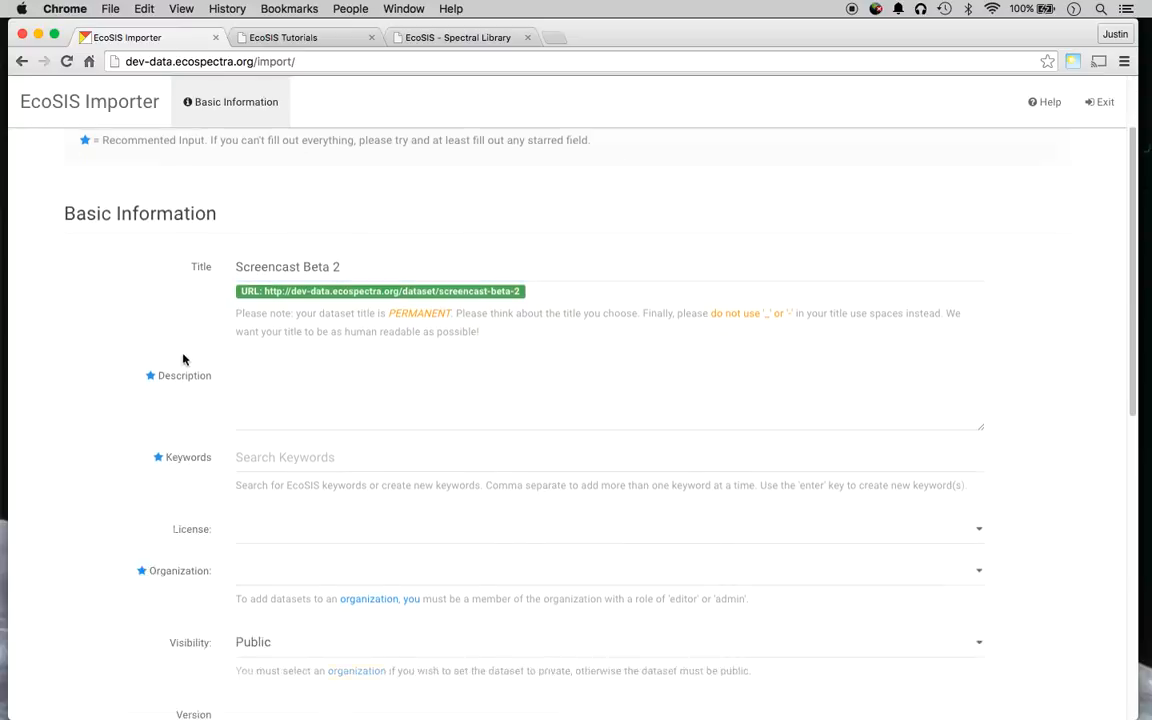
scroll(184, 360, down, 2)
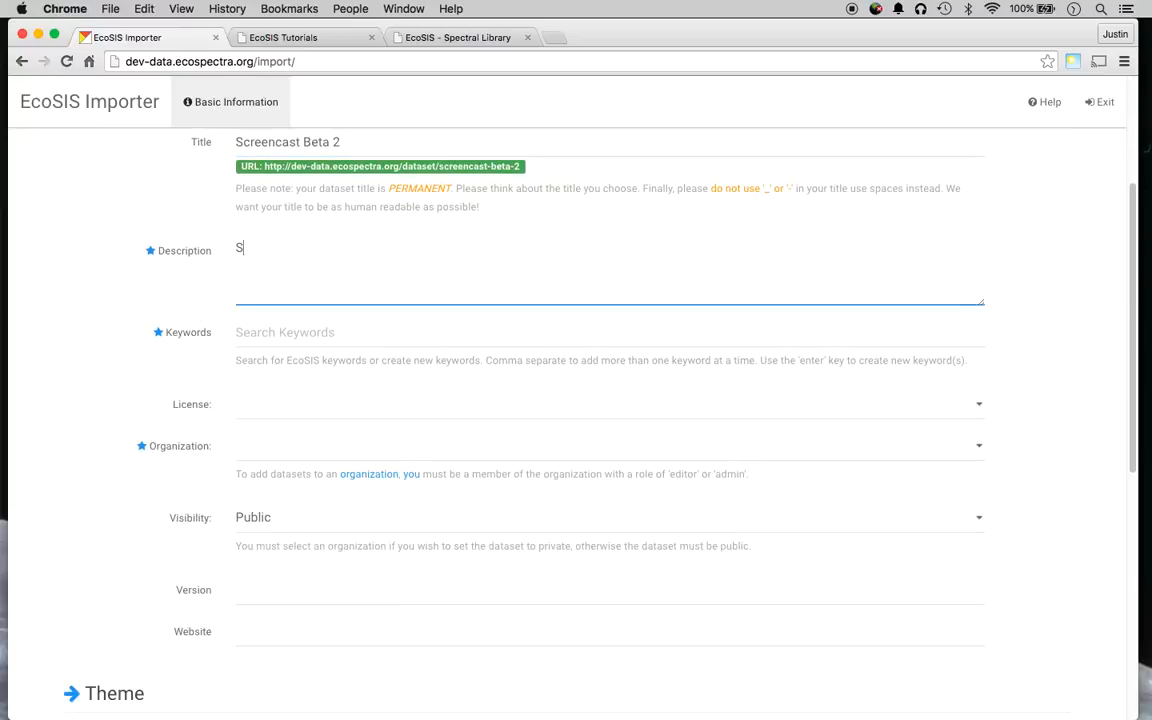
text(This )
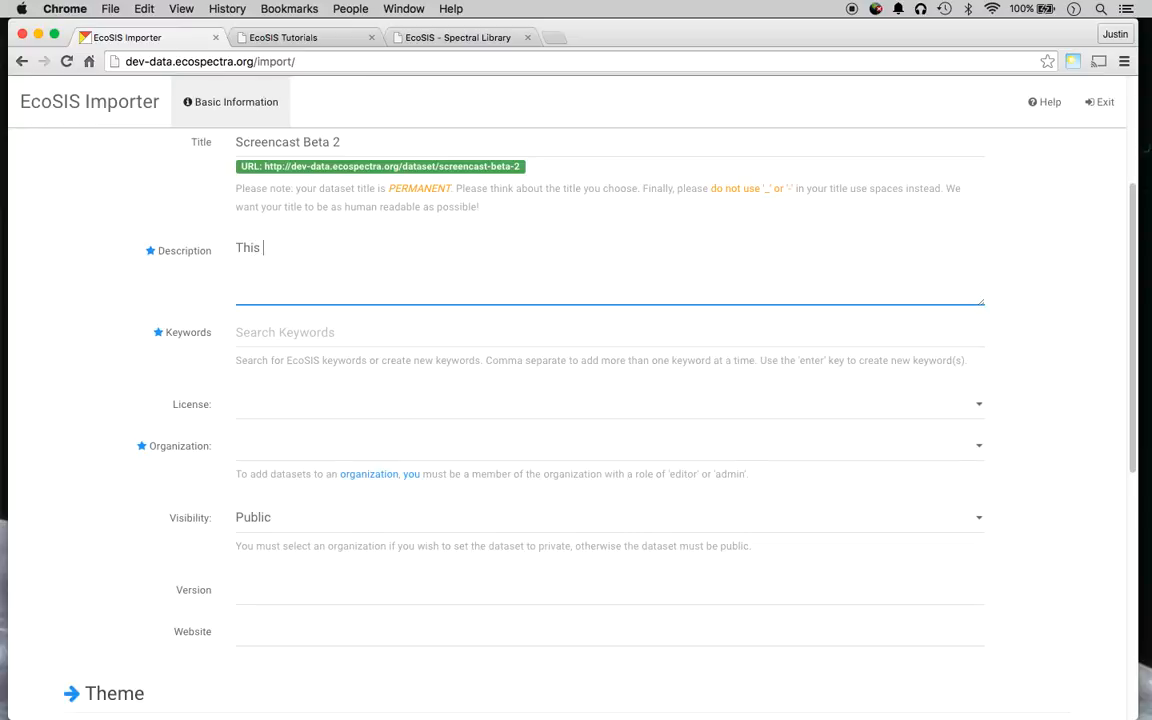
text(is a screencast sample)
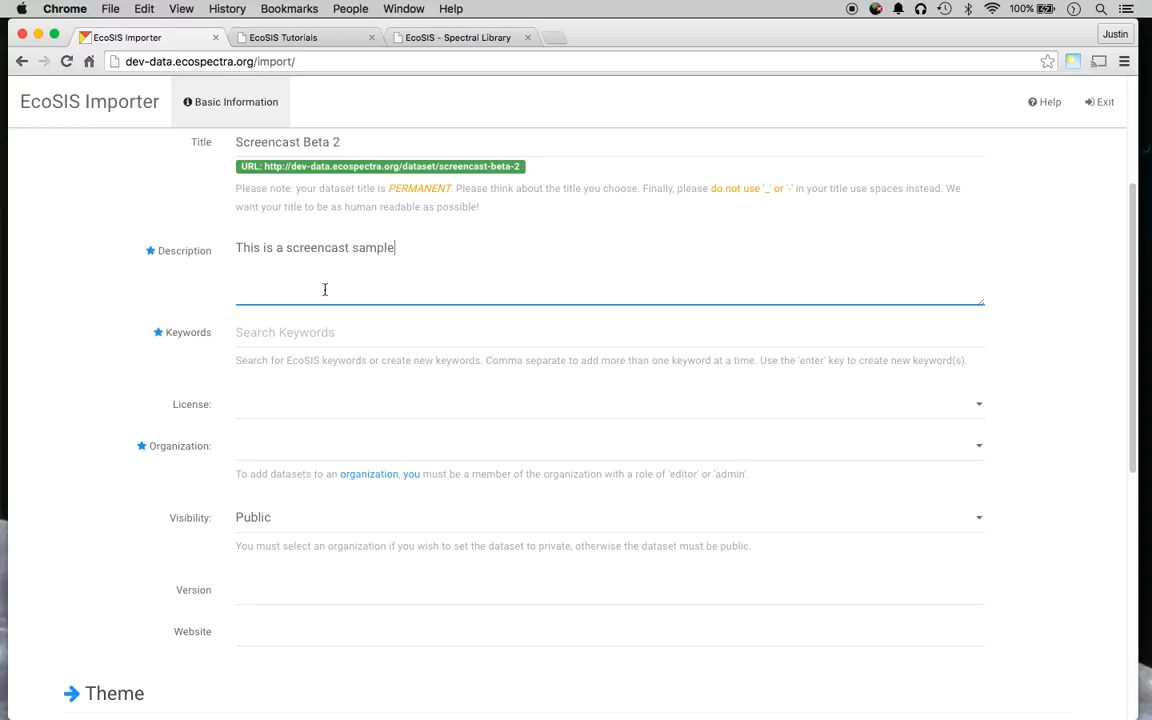
text(.)
click(301, 332)
scroll(113, 405, down, 1)
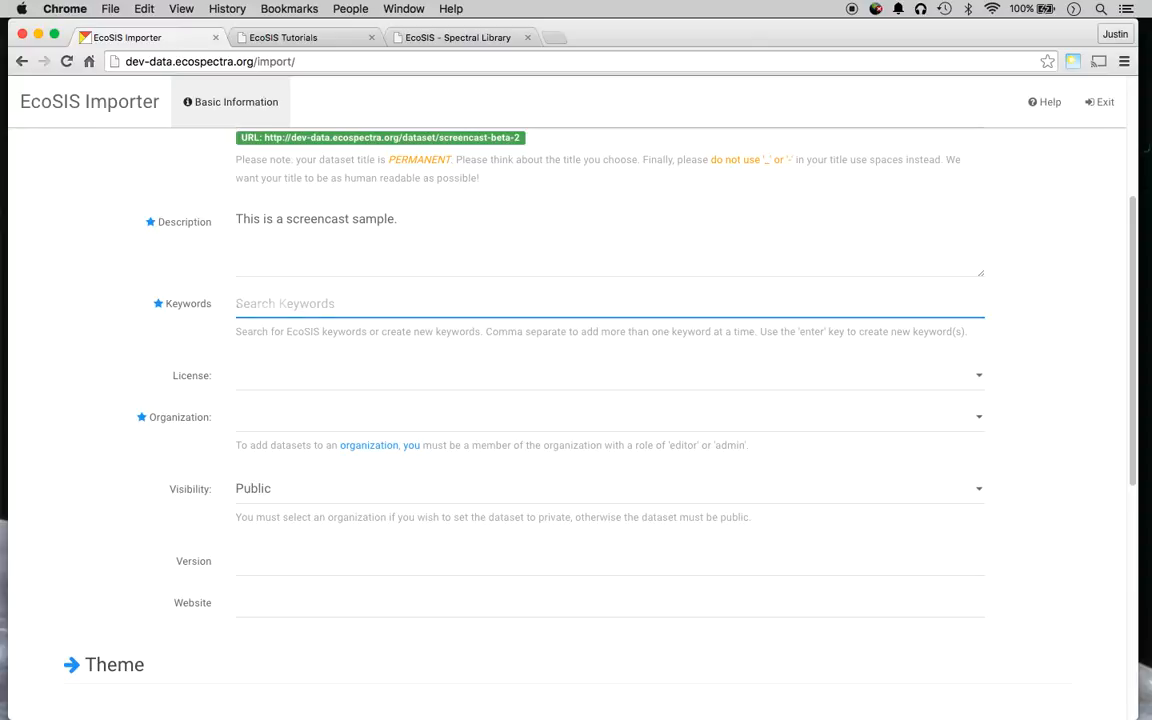
Add 'test' and 'screencast' as the dataset's keywords.
text(test)
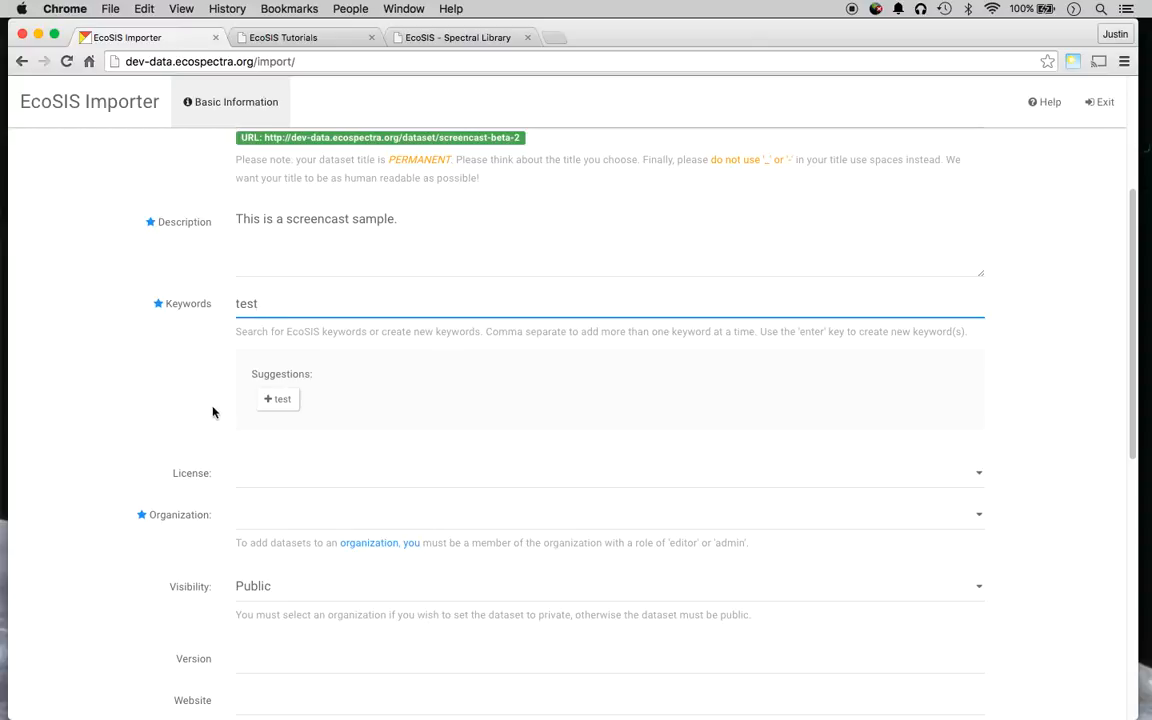
click(272, 401)
click(395, 310)
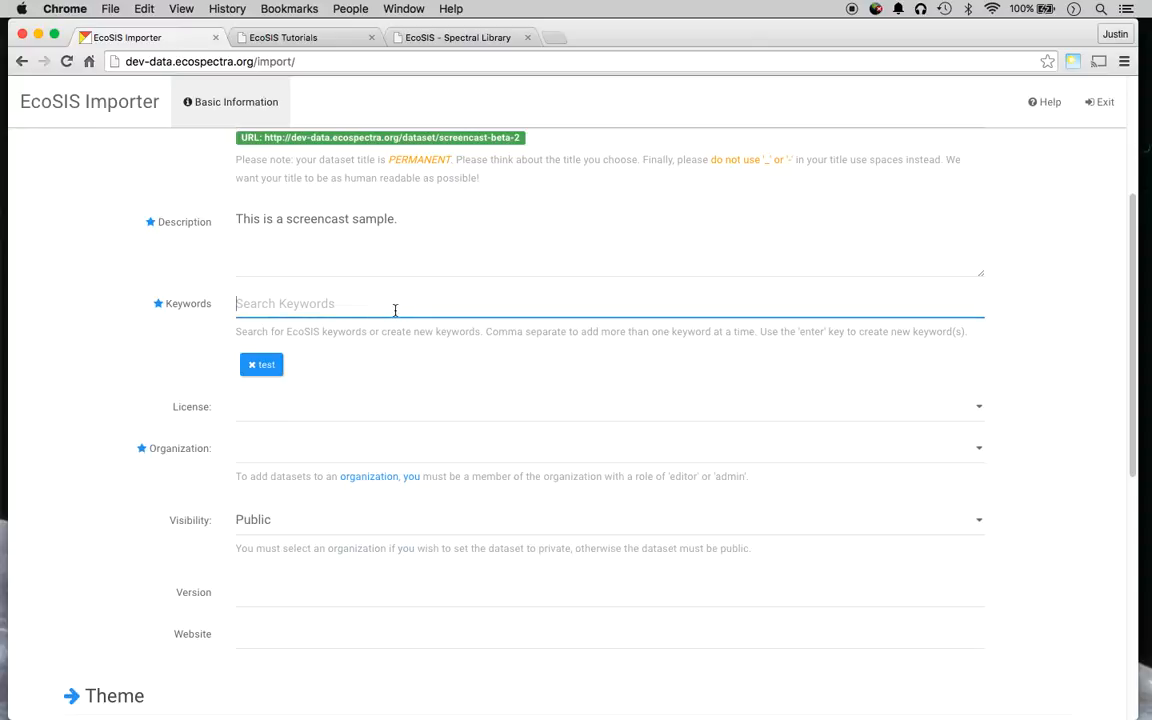
text(screens)
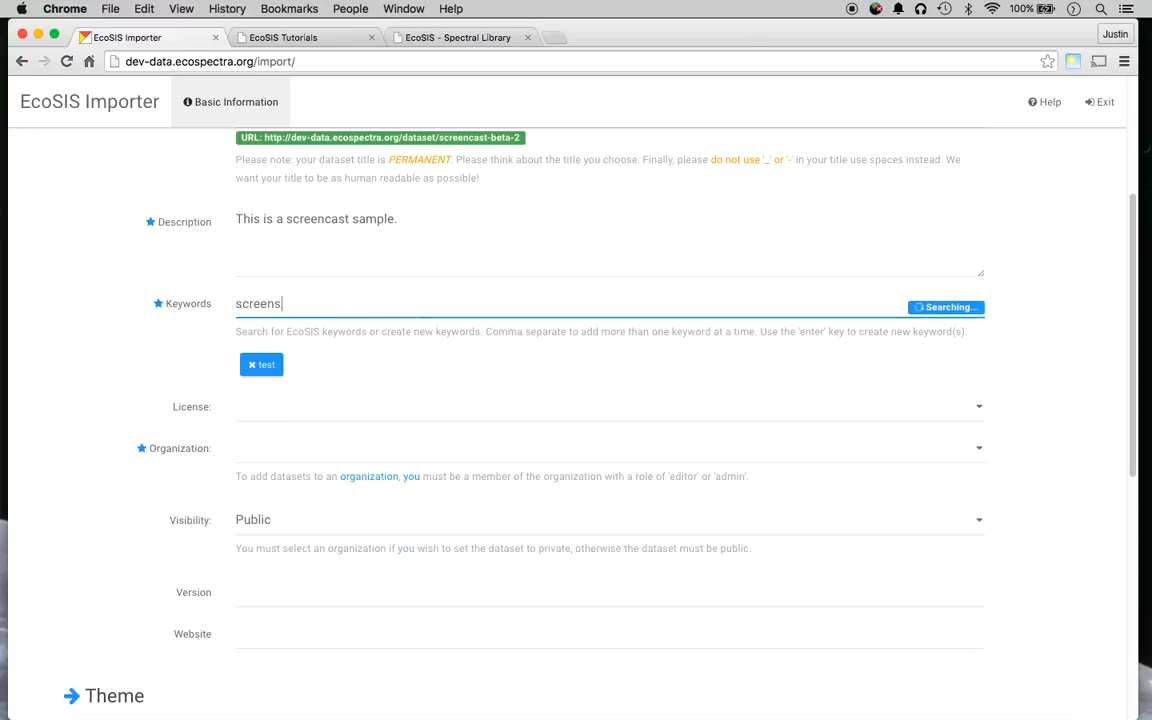
key(BackSpace)
text(cast)
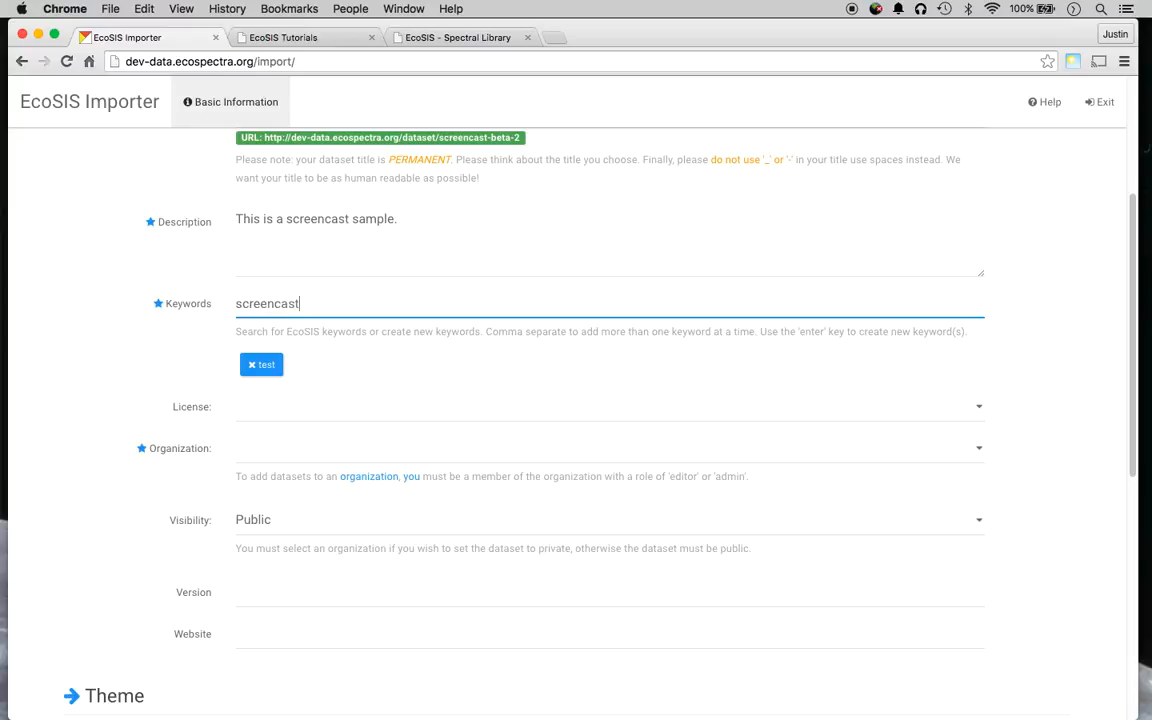
key(Return)
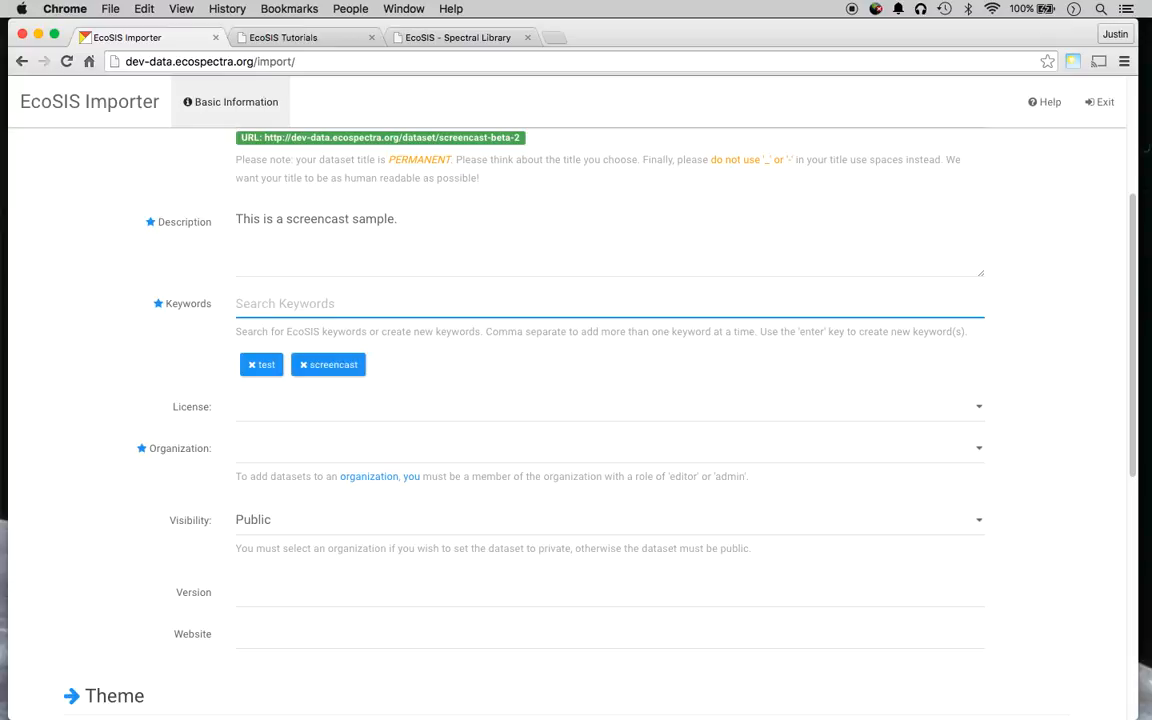
click(58, 390)
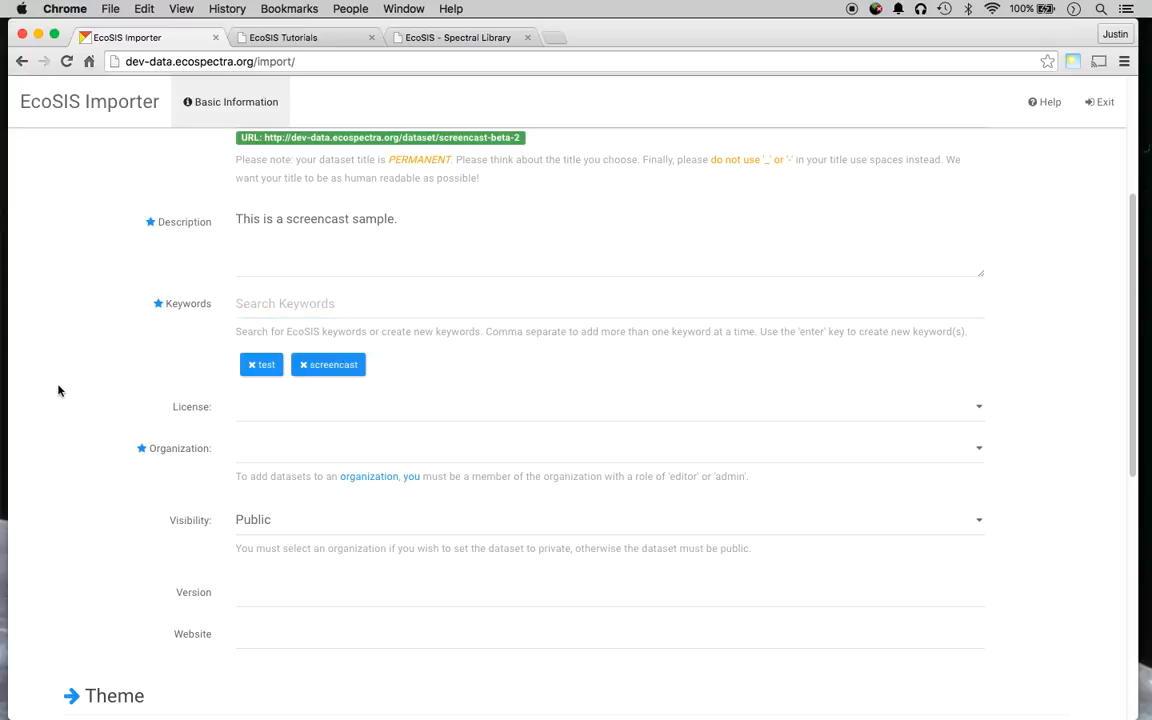
scroll(58, 390, down, 2)
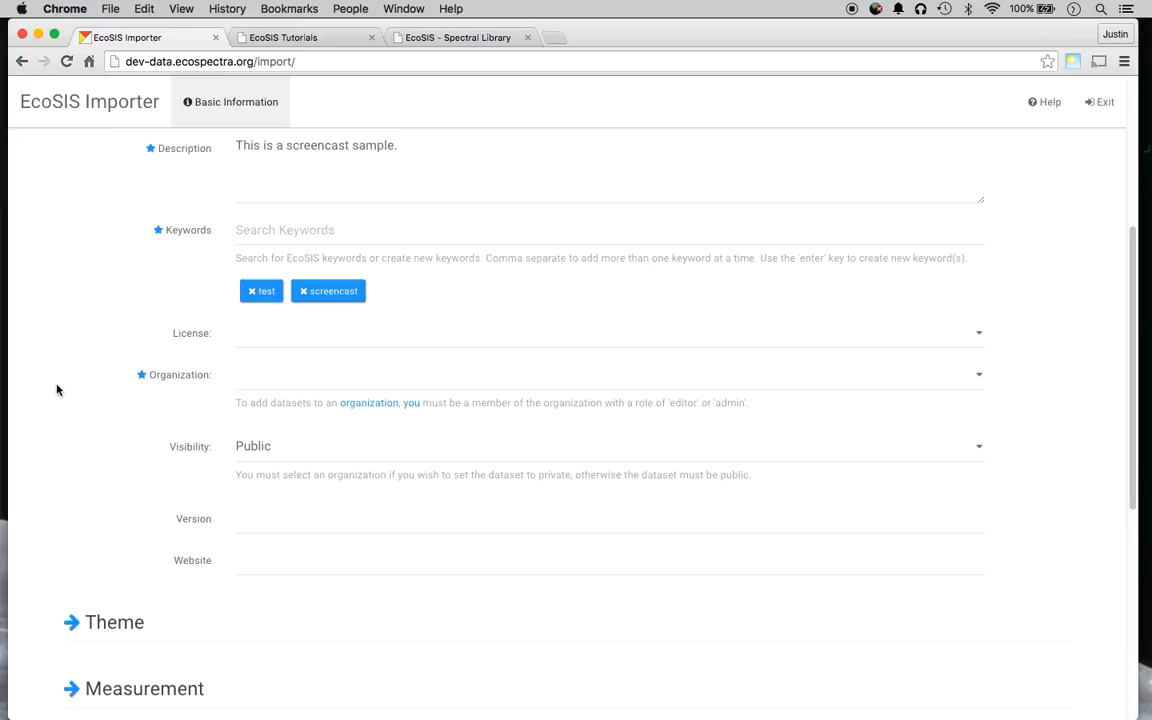
Choose CSTARS as the organization, leaving License blank and Visibility at Public.
click(362, 333)
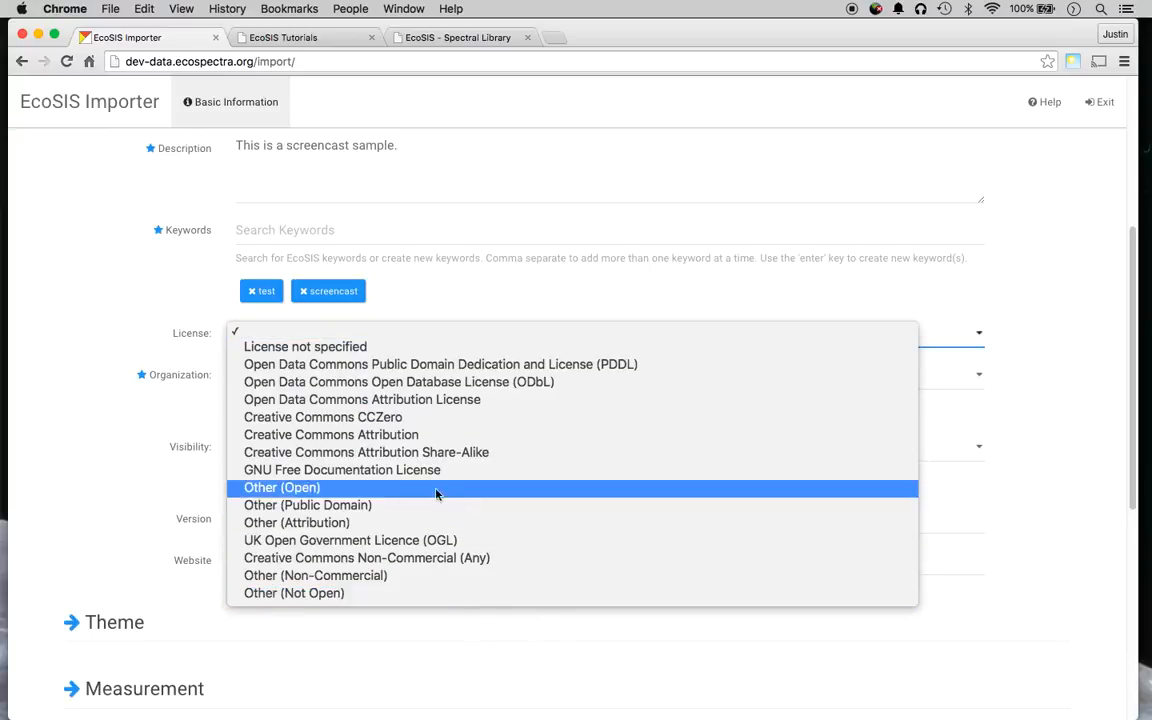
click(162, 412)
click(322, 385)
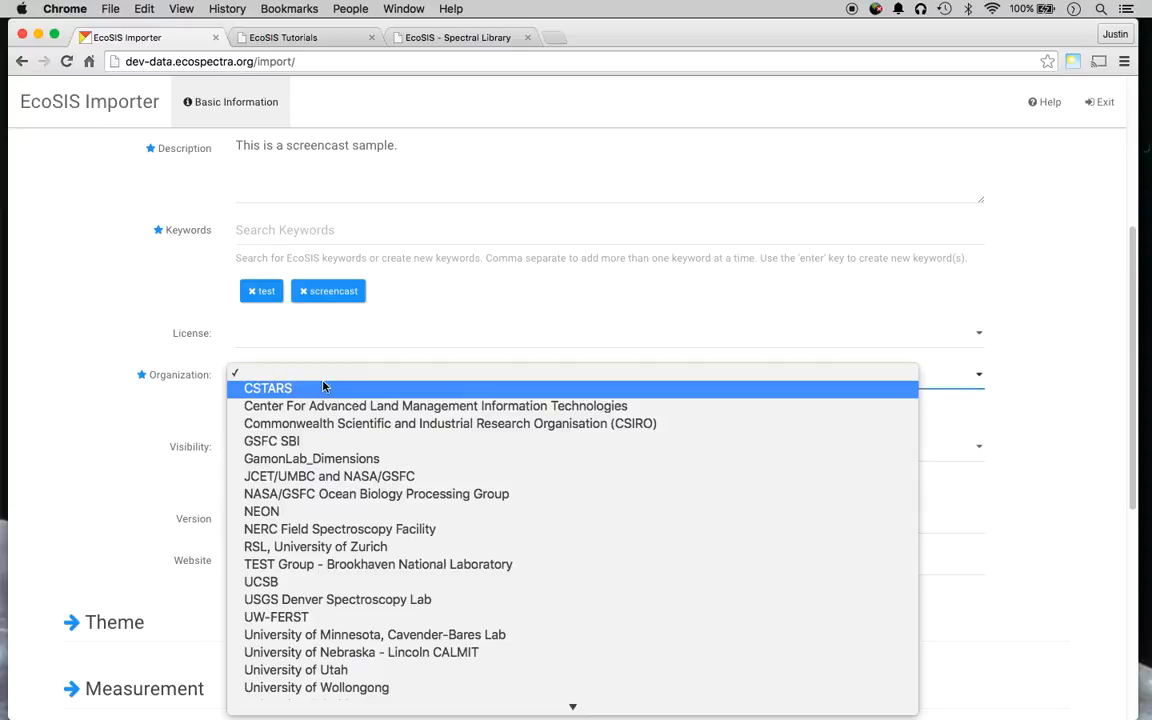
click(322, 388)
scroll(170, 415, down, 1)
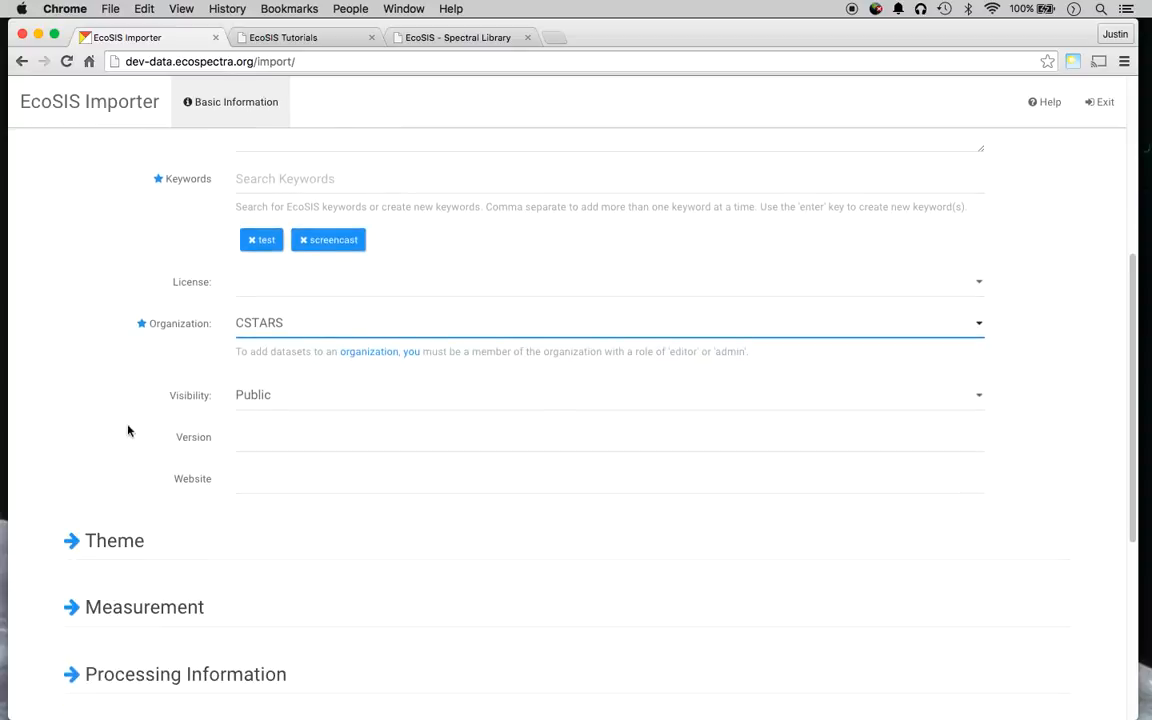
click(275, 394)
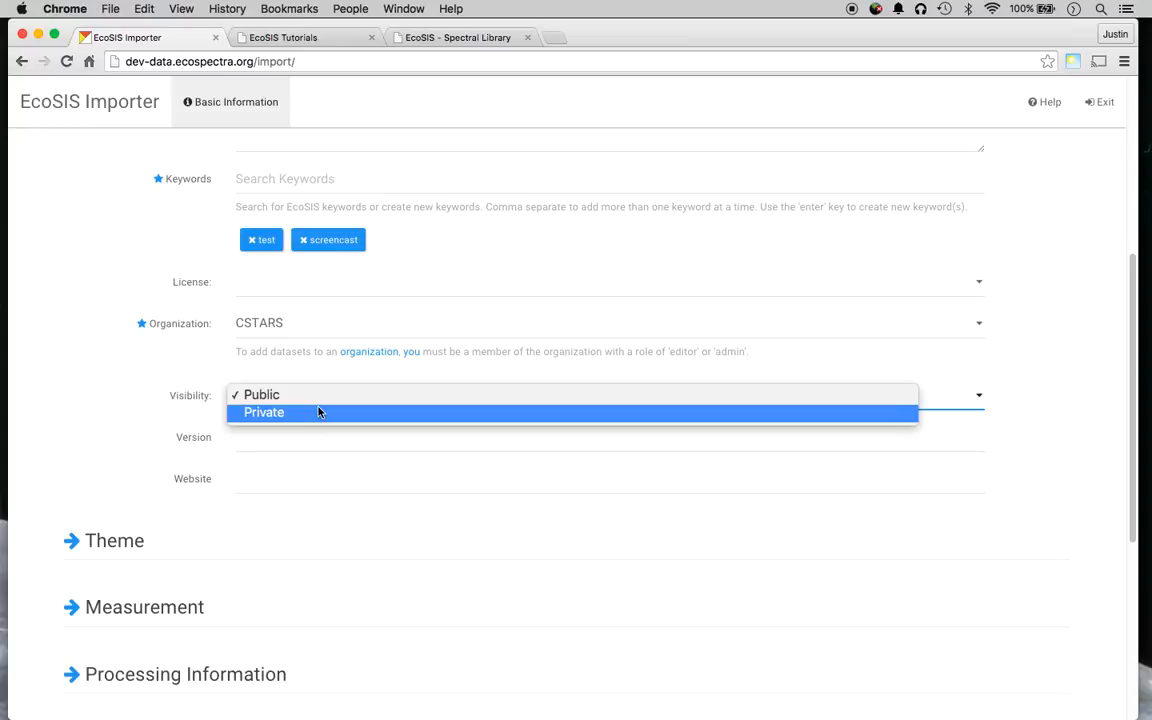
click(175, 422)
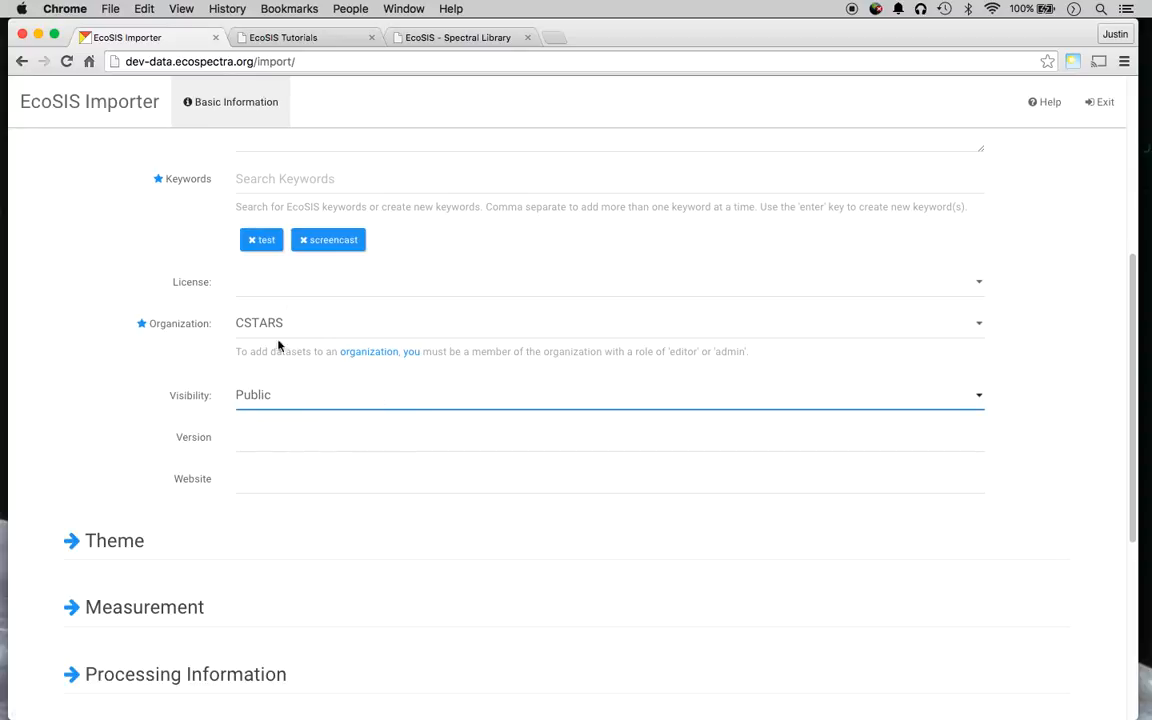
scroll(97, 453, down, 1)
click(396, 421)
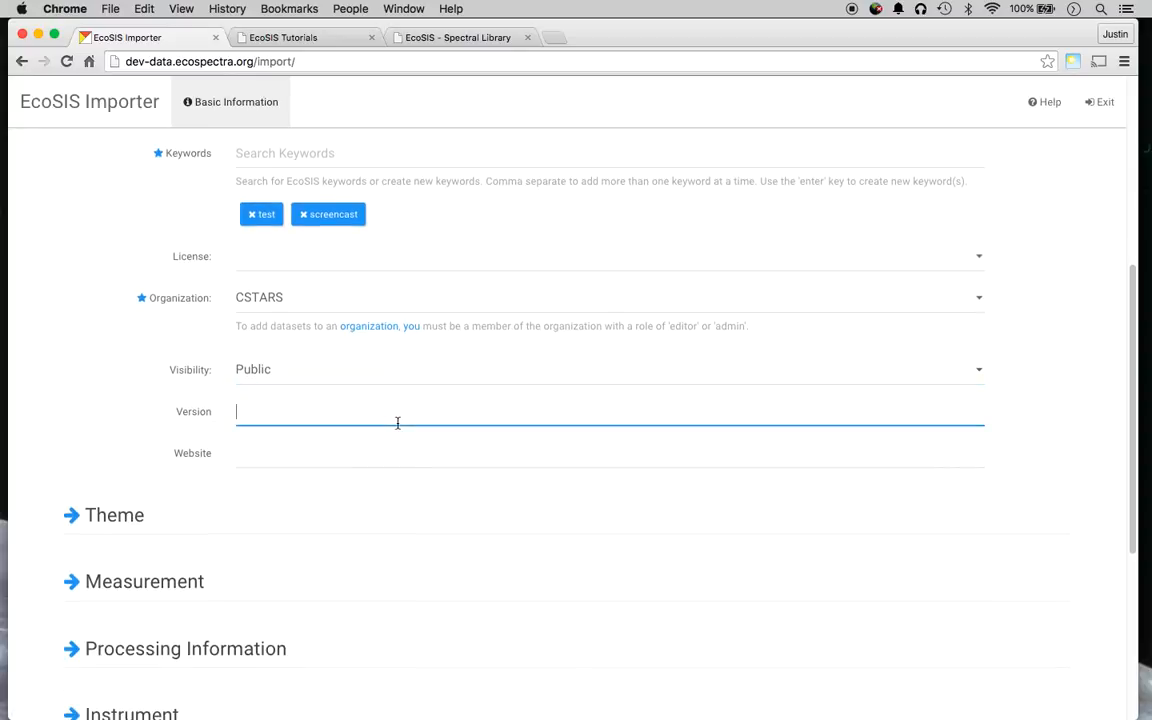
text(1.0)
click(351, 451)
text(w)
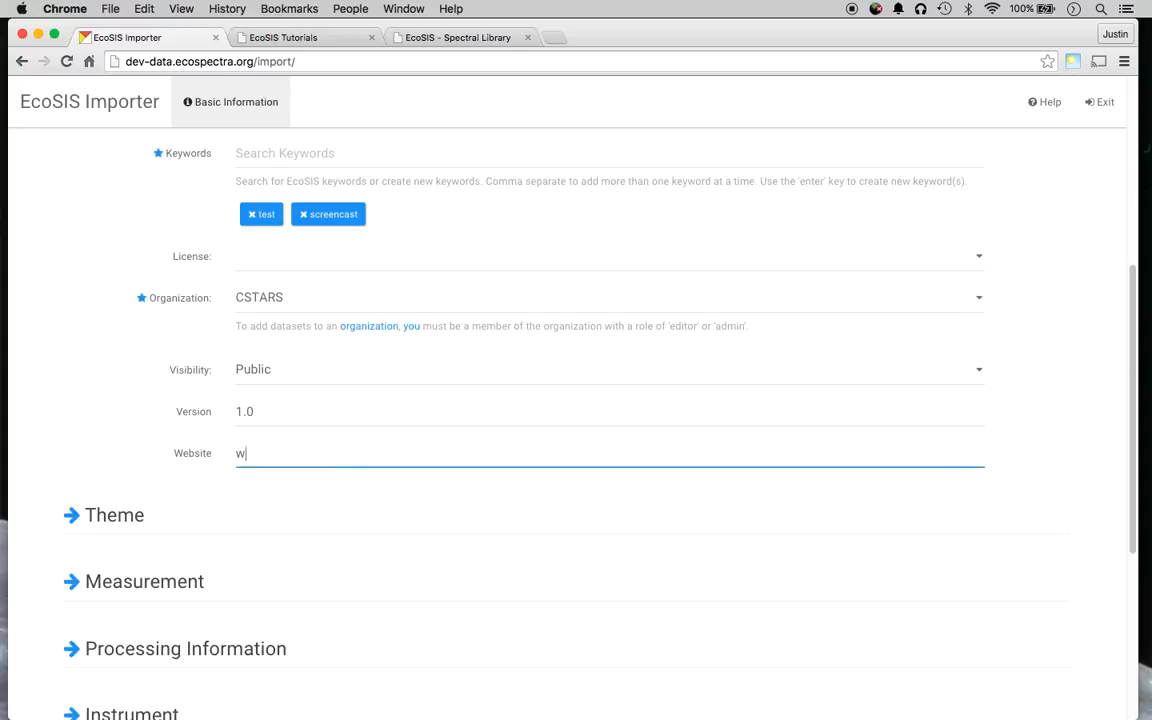
text(ww.ucdavis.edu)
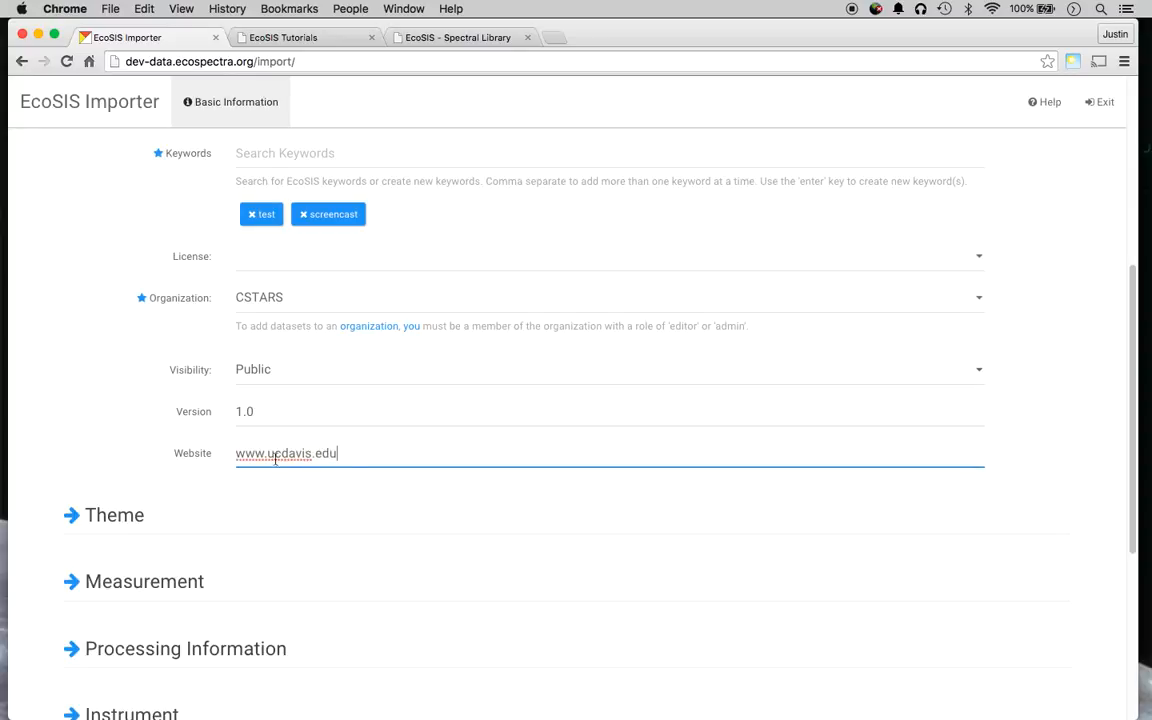
scroll(141, 424, down, 2)
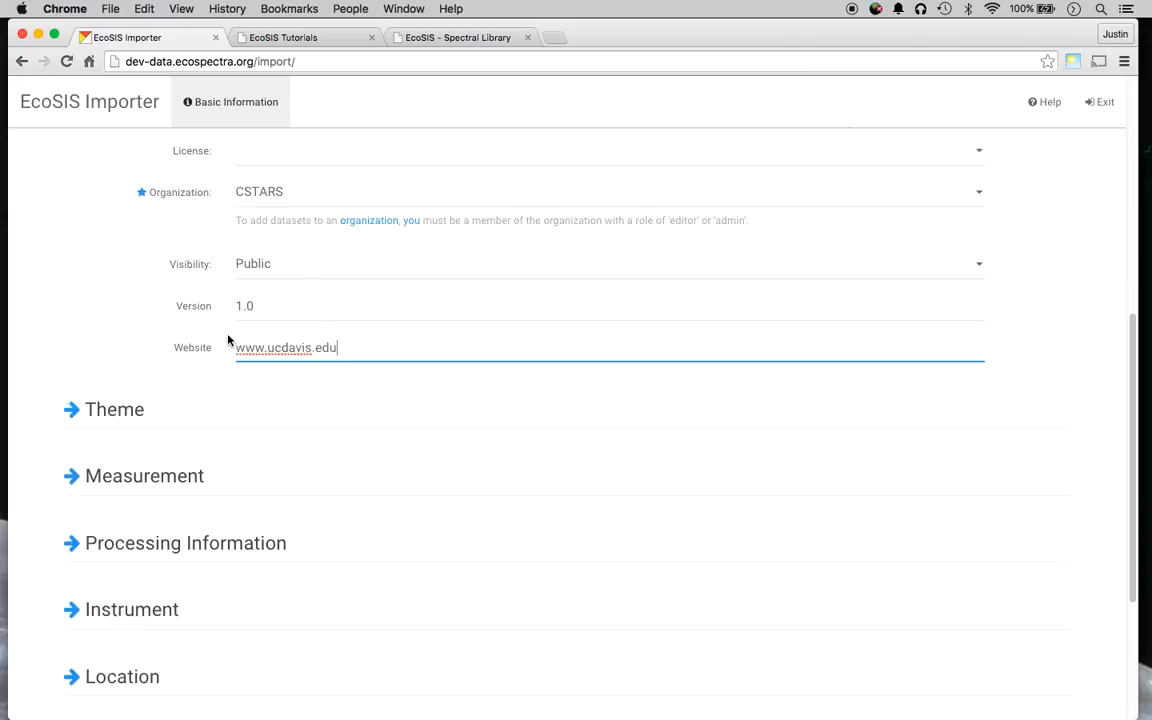
scroll(228, 340, down, 1)
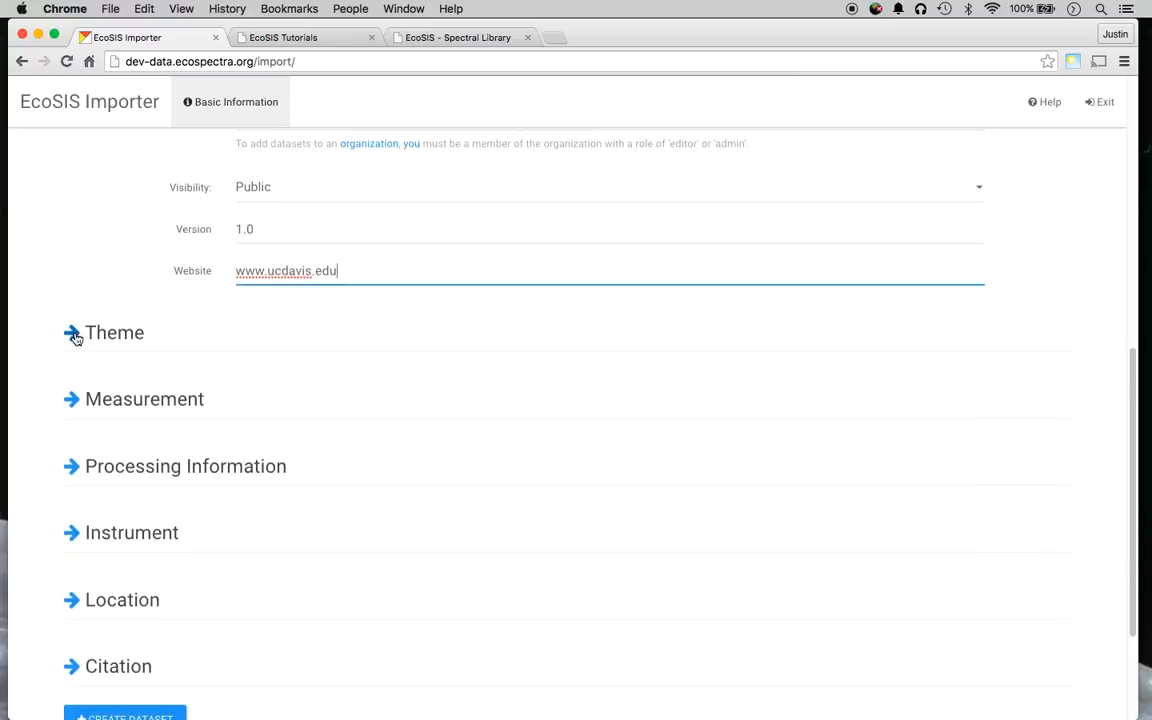
scroll(100, 215, down, 1)
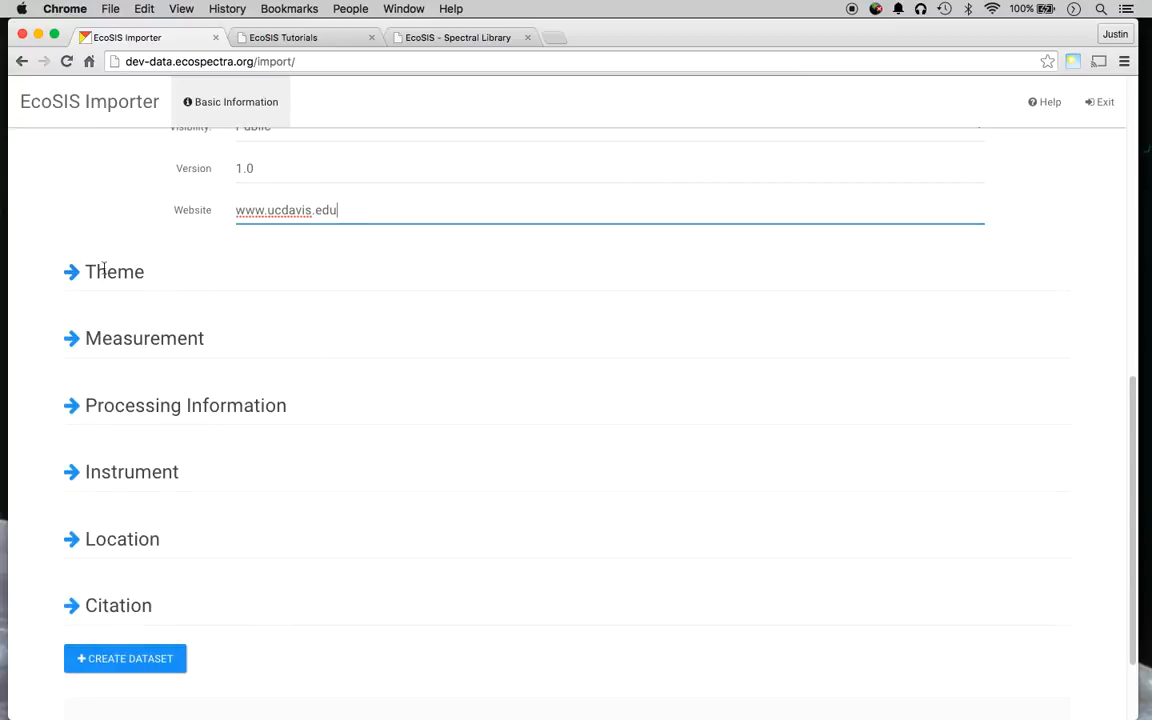
In the Theme section, choose Ecology as the theme and Coastal as the ecosystem type.
click(64, 272)
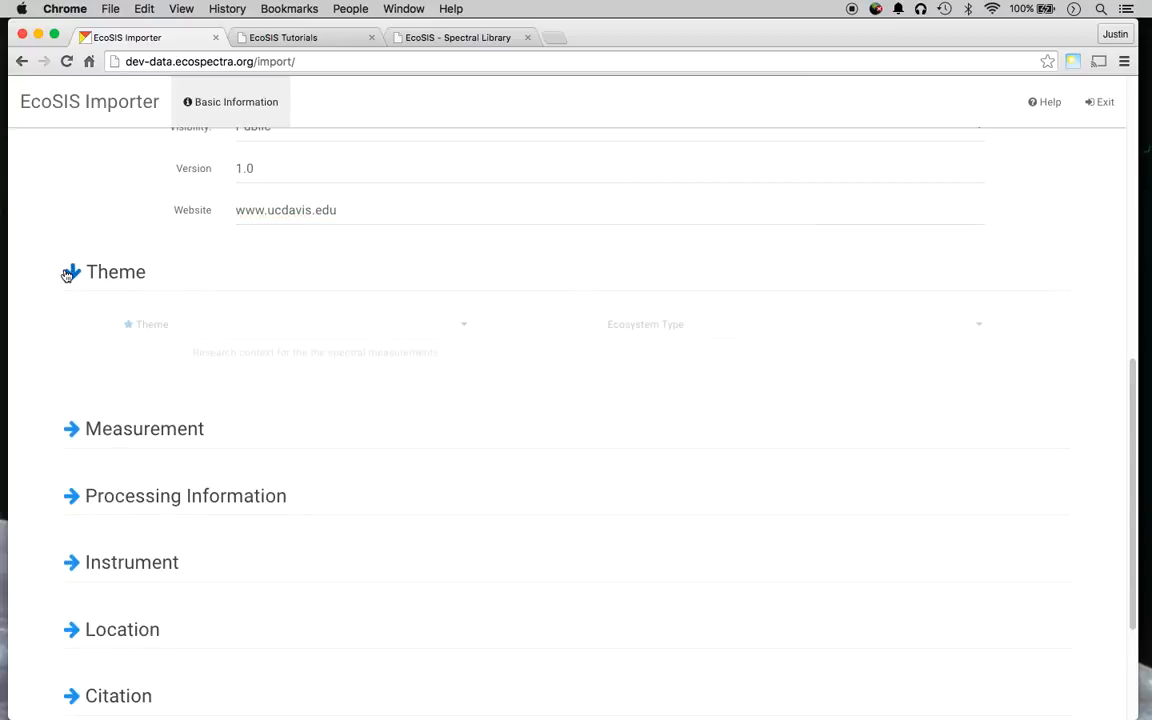
click(309, 326)
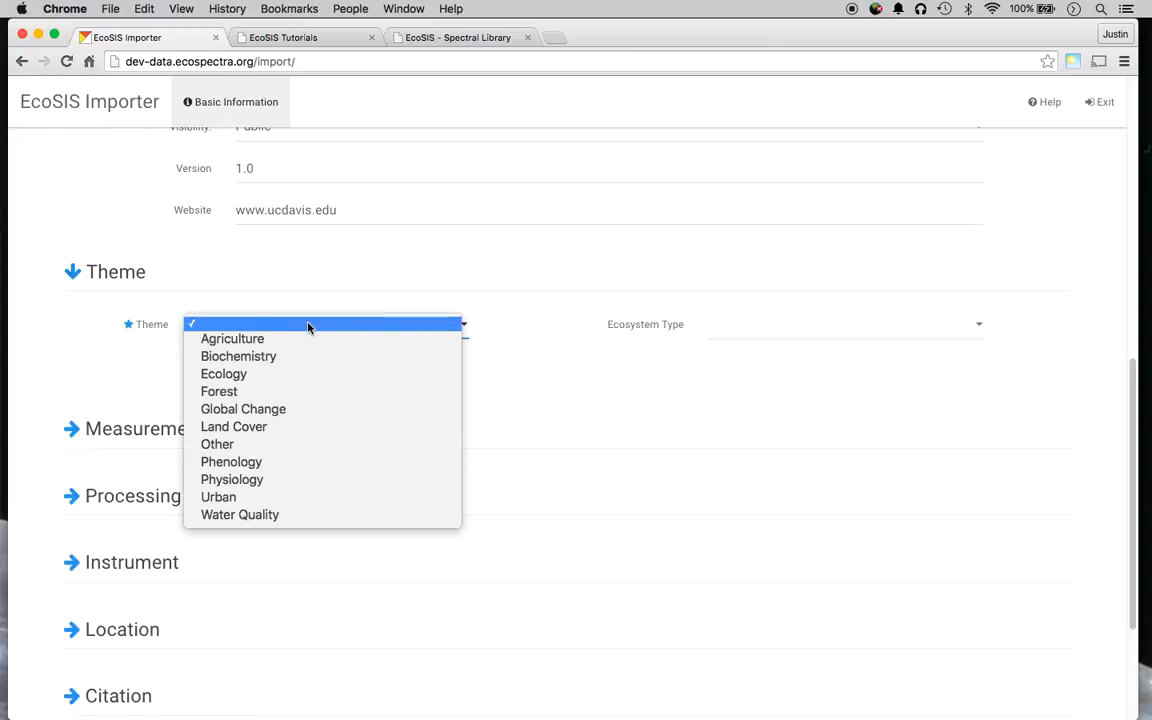
click(313, 374)
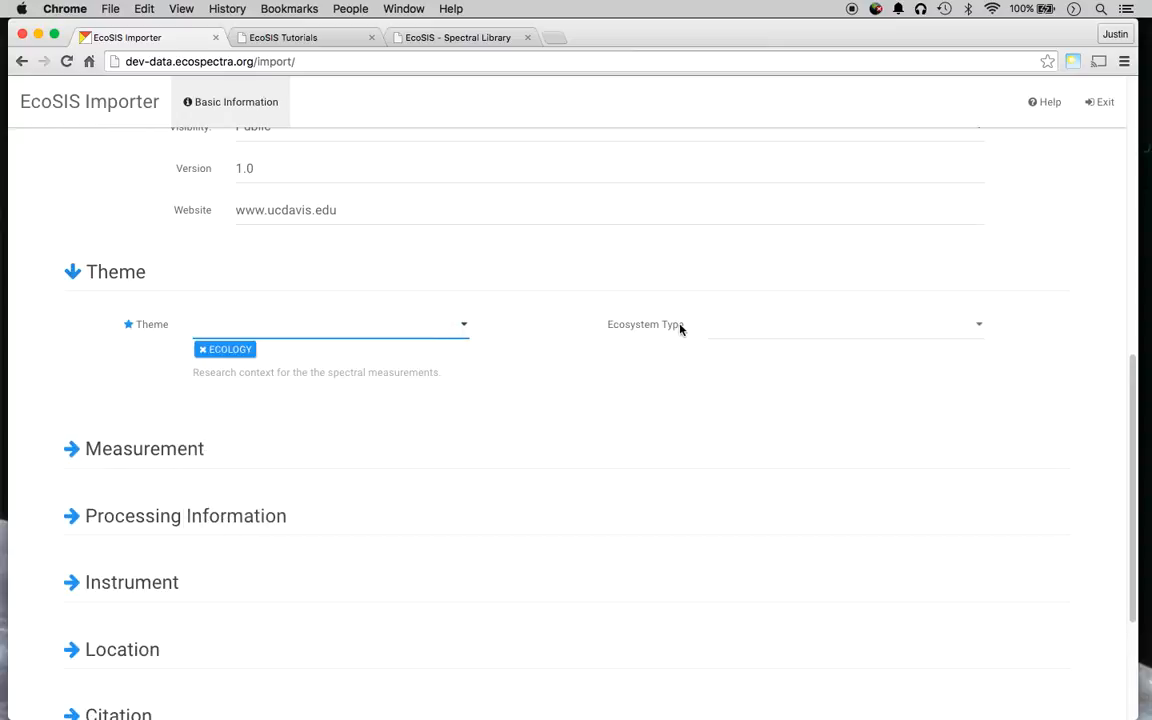
click(724, 322)
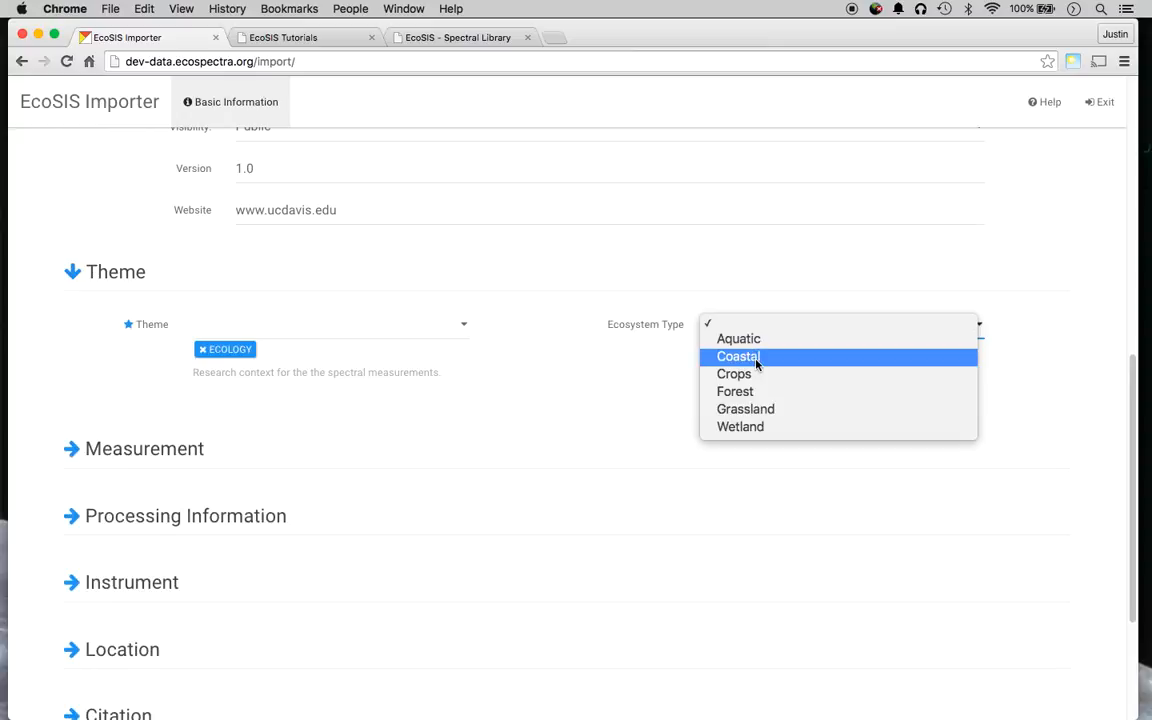
click(758, 358)
scroll(113, 378, down, 3)
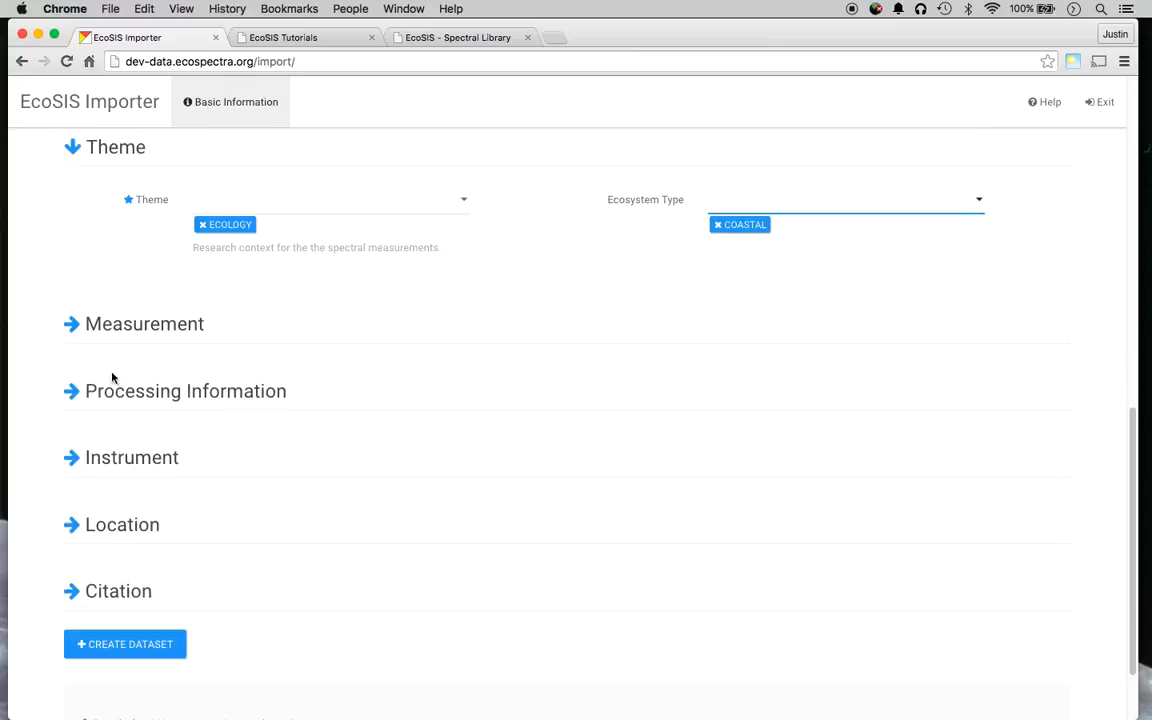
Set the Measurement Foreoptic Type to Gershon Tube and expand Processing Information.
click(75, 325)
scroll(64, 310, down, 5)
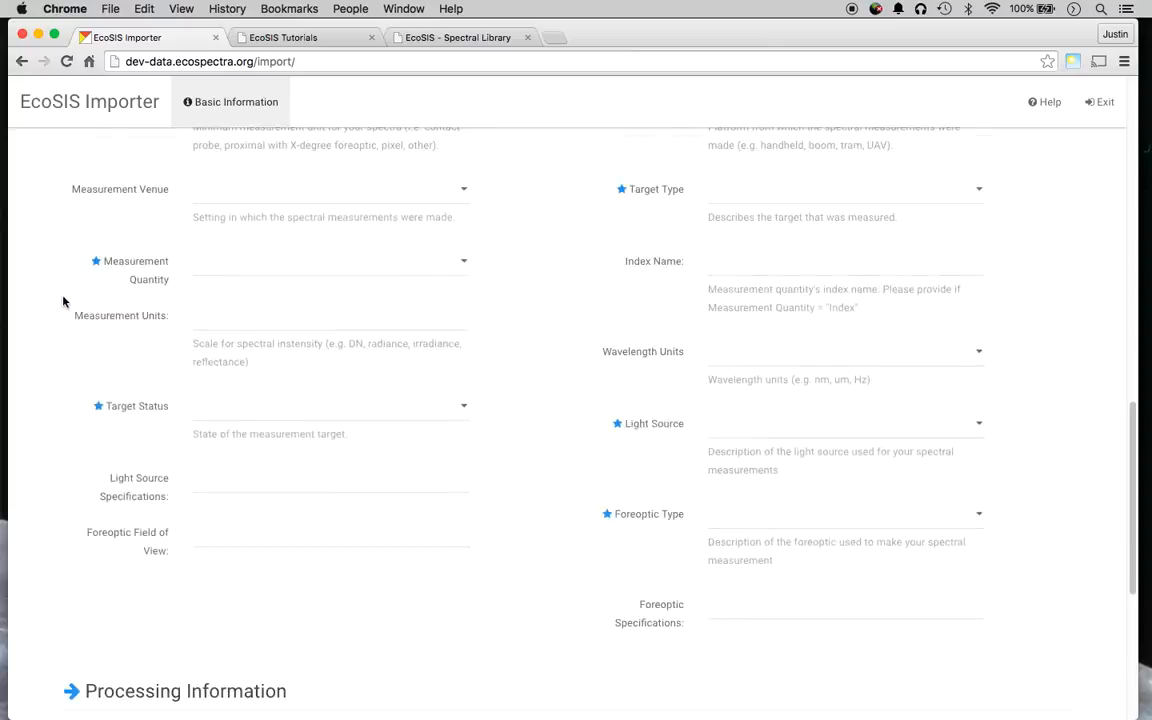
scroll(77, 330, up, 4)
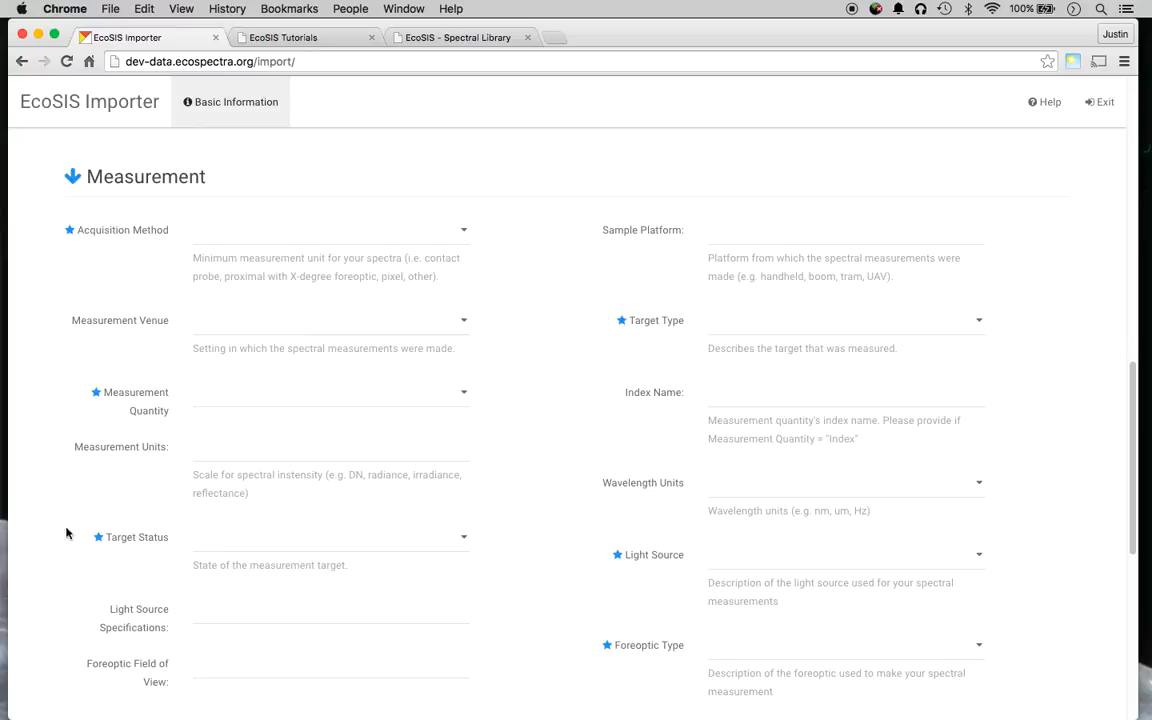
scroll(579, 415, down, 2)
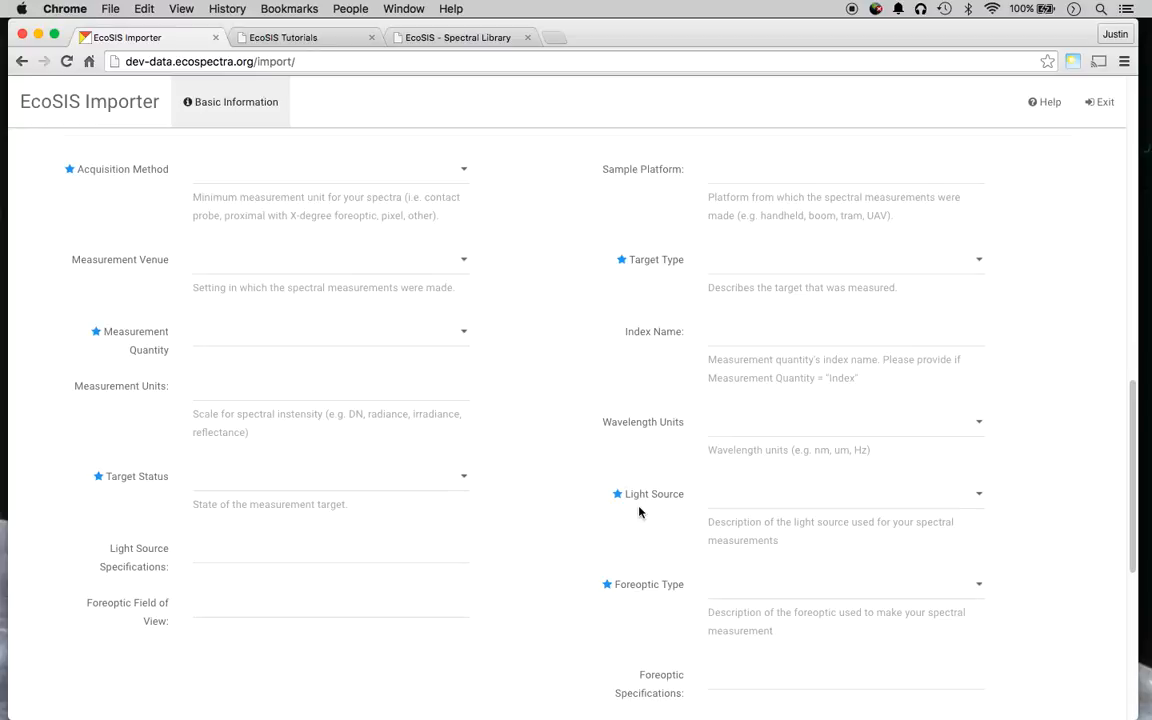
scroll(560, 480, down, 4)
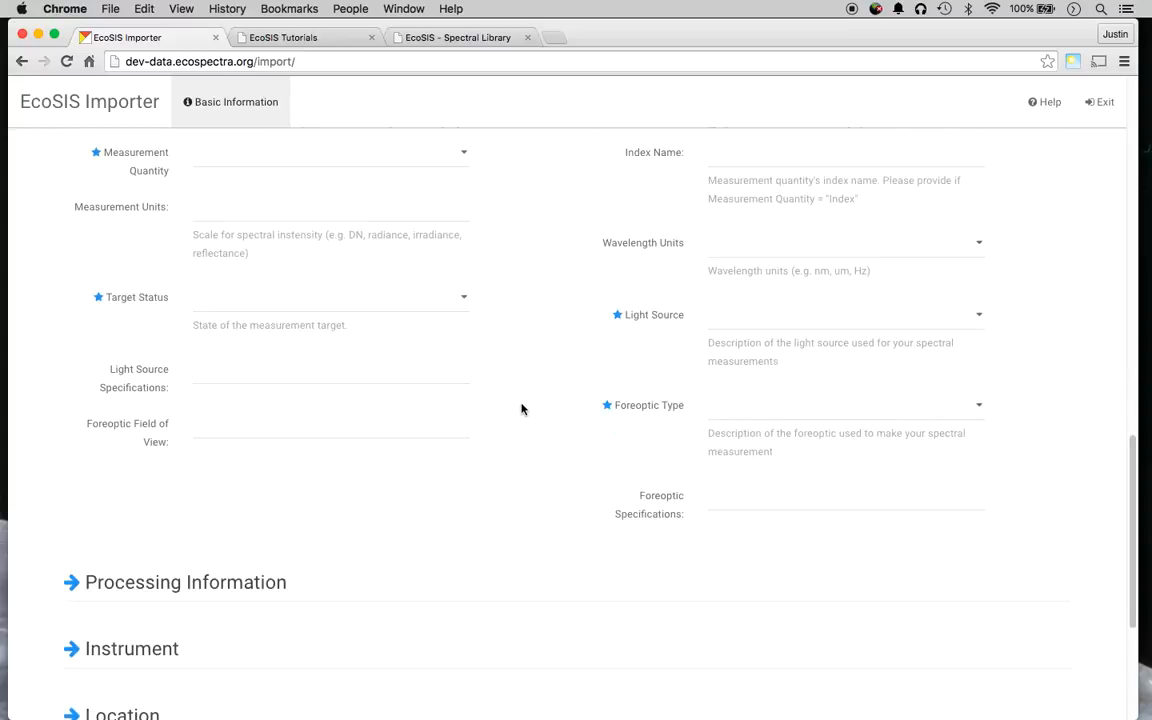
click(800, 410)
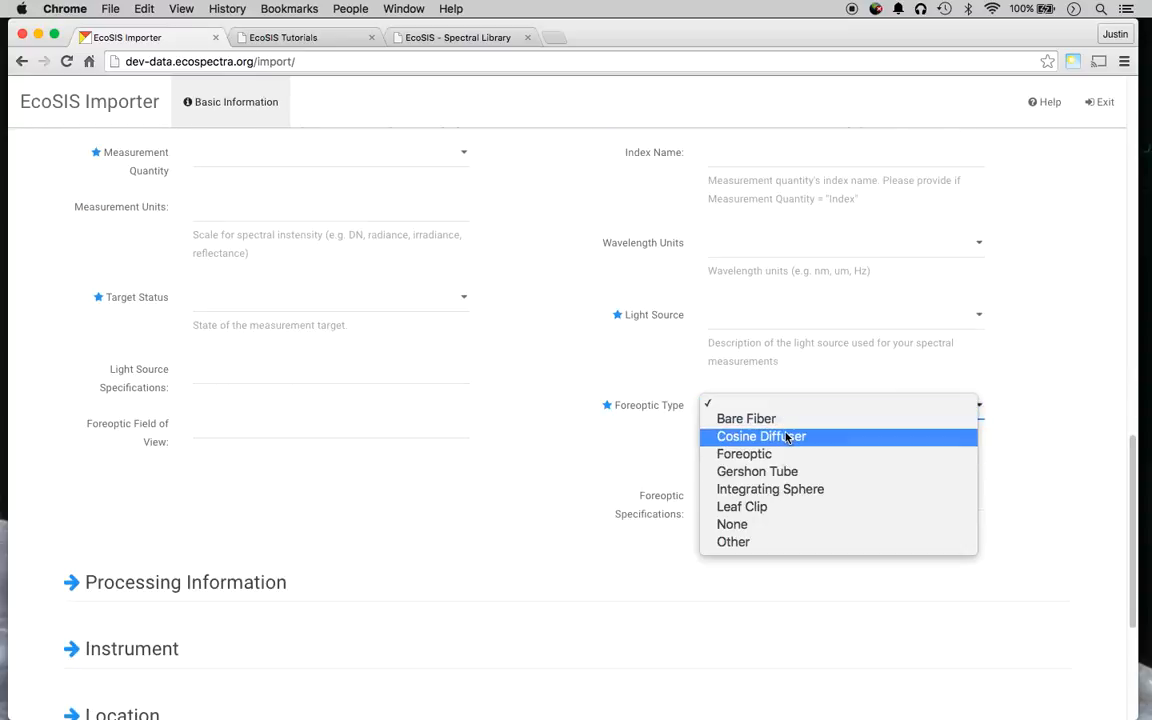
click(757, 471)
scroll(448, 434, down, 2)
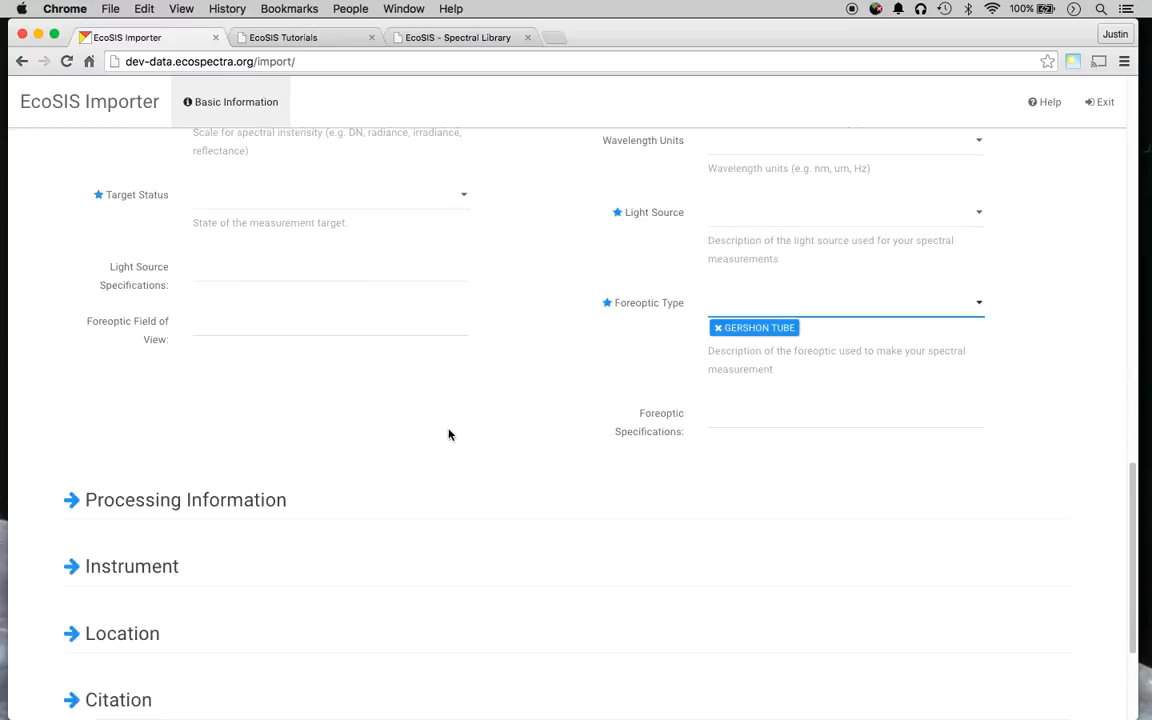
scroll(448, 434, down, 3)
click(70, 366)
scroll(82, 363, down, 3)
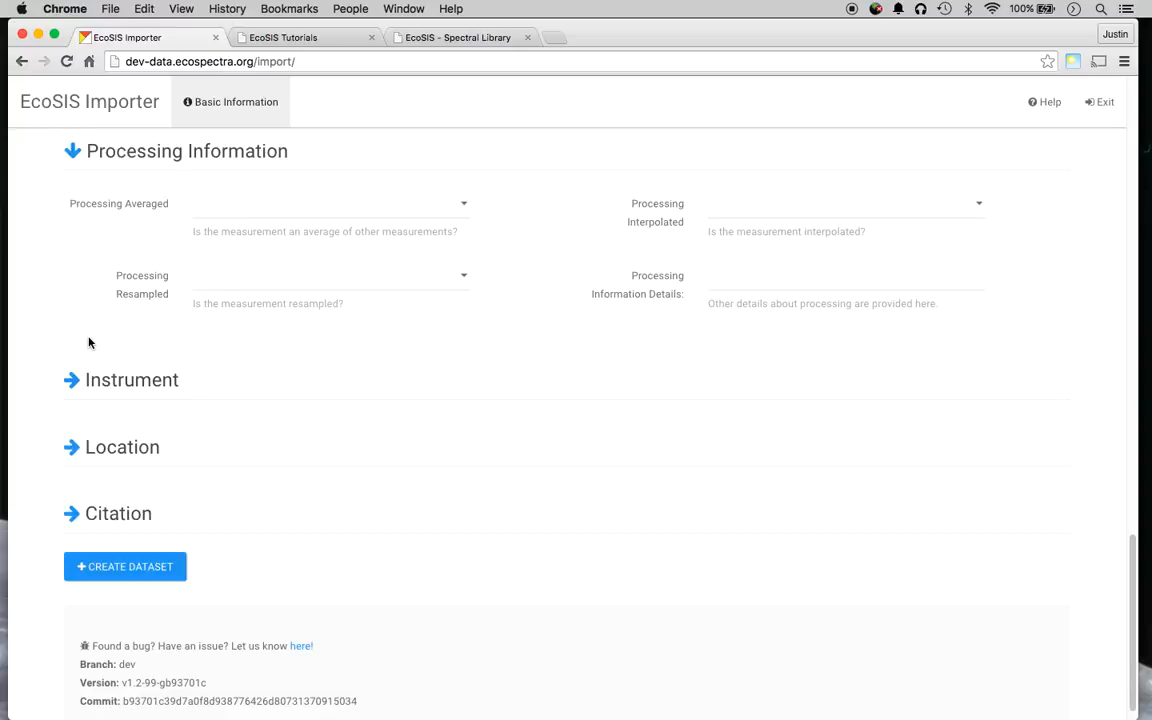
Expand the Instrument, Location and Citation sections, shifting the location map slightly down.
click(73, 379)
scroll(76, 381, down, 3)
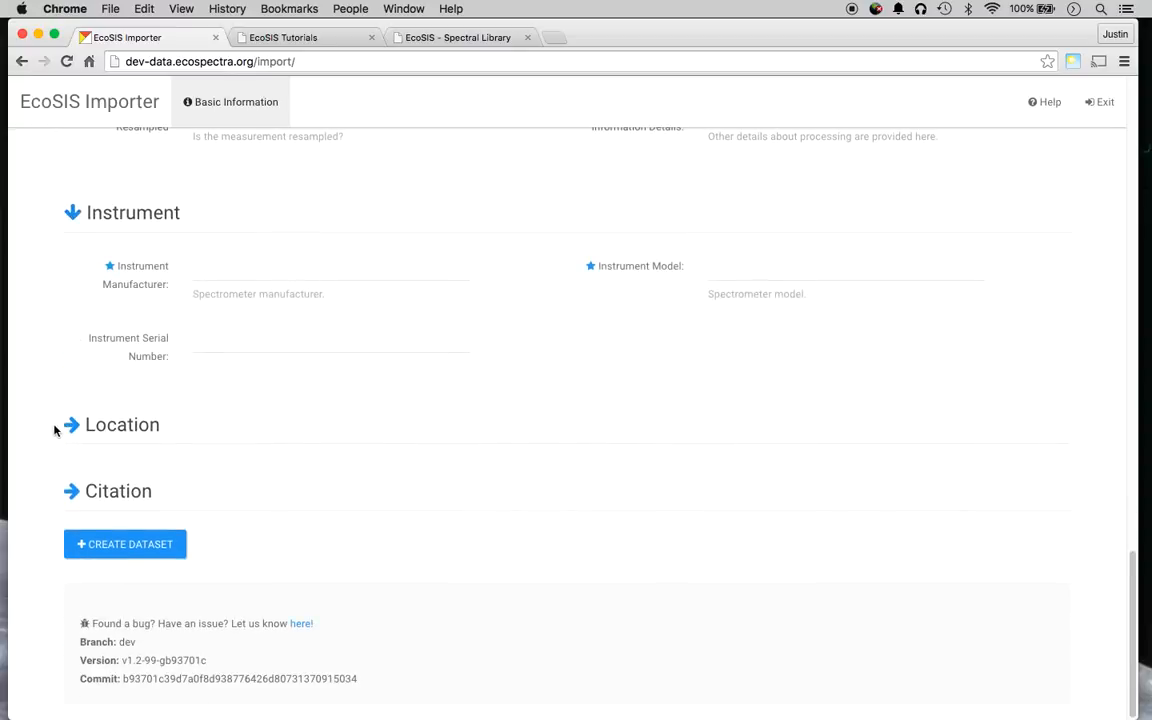
click(73, 426)
scroll(70, 425, down, 5)
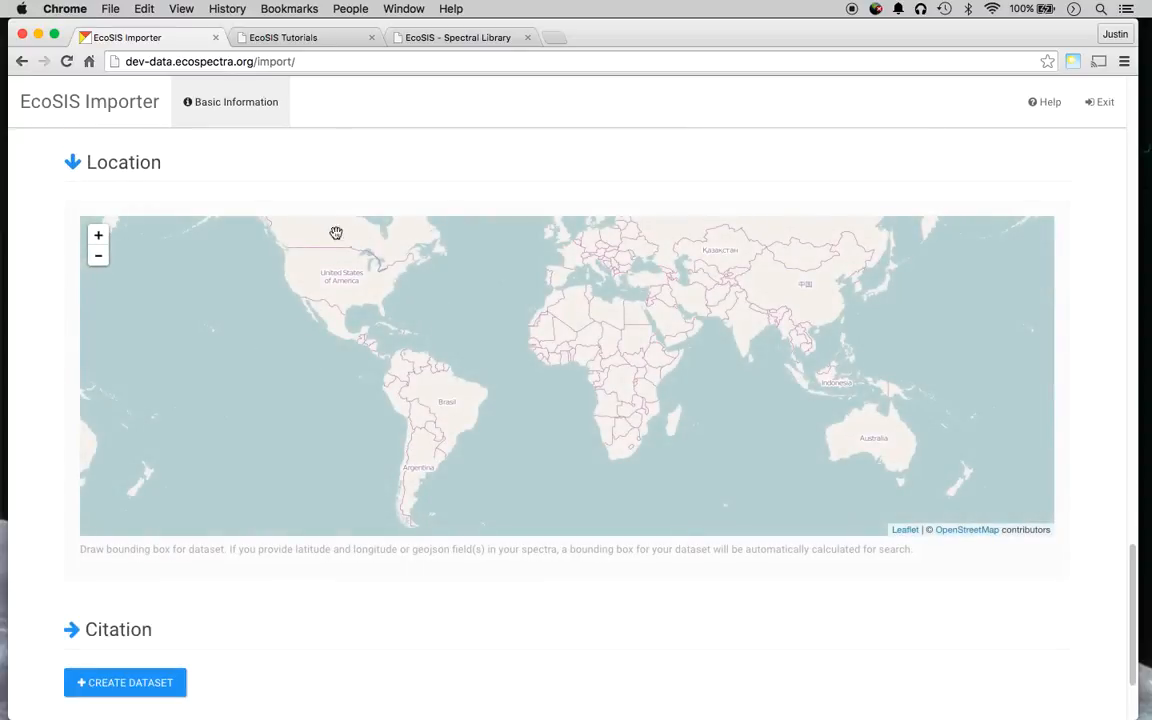
drag(322, 279, 331, 327)
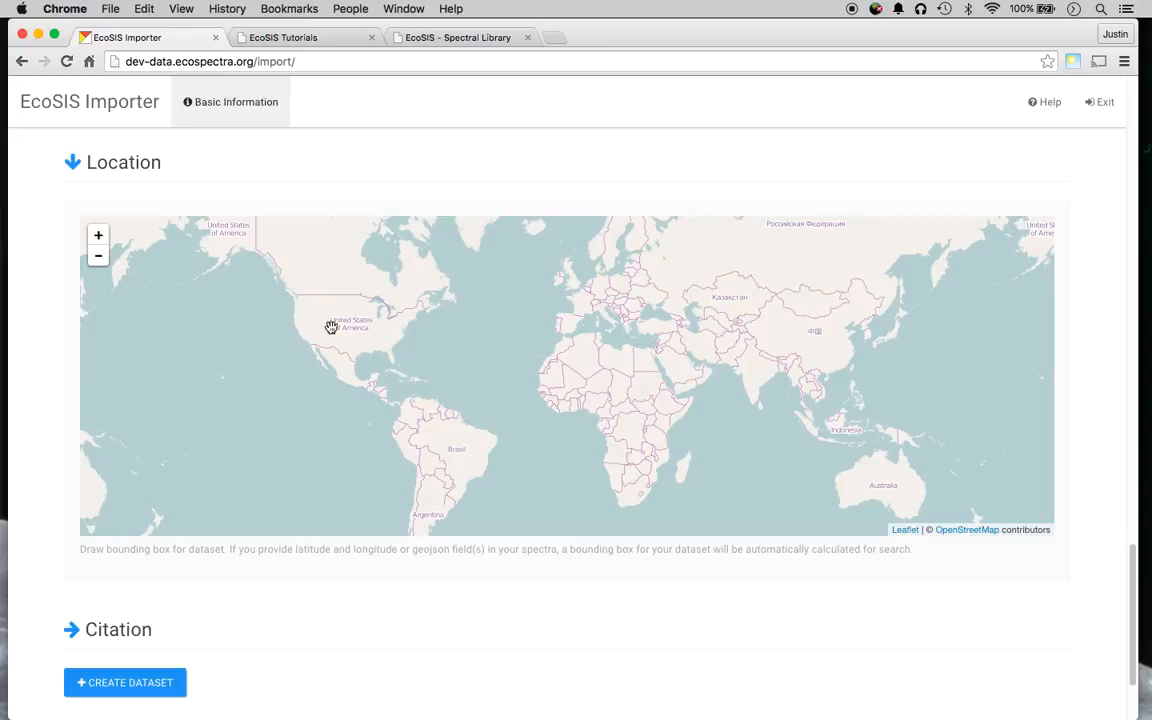
scroll(62, 463, down, 3)
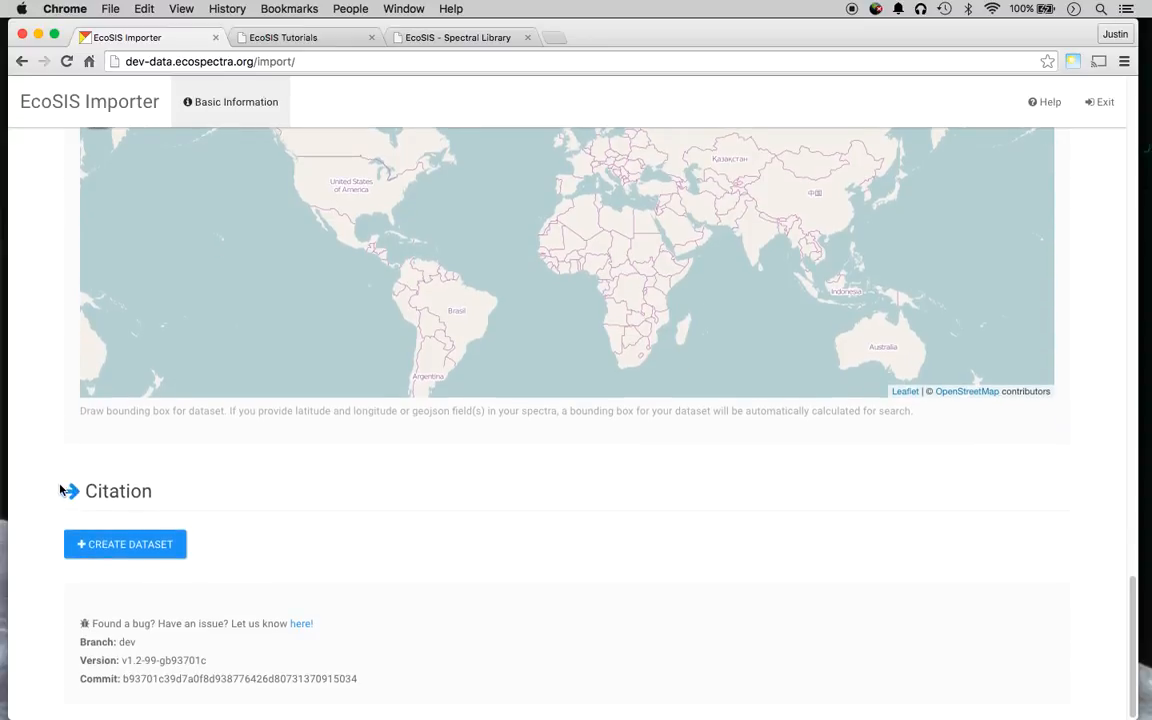
click(72, 493)
scroll(50, 480, down, 4)
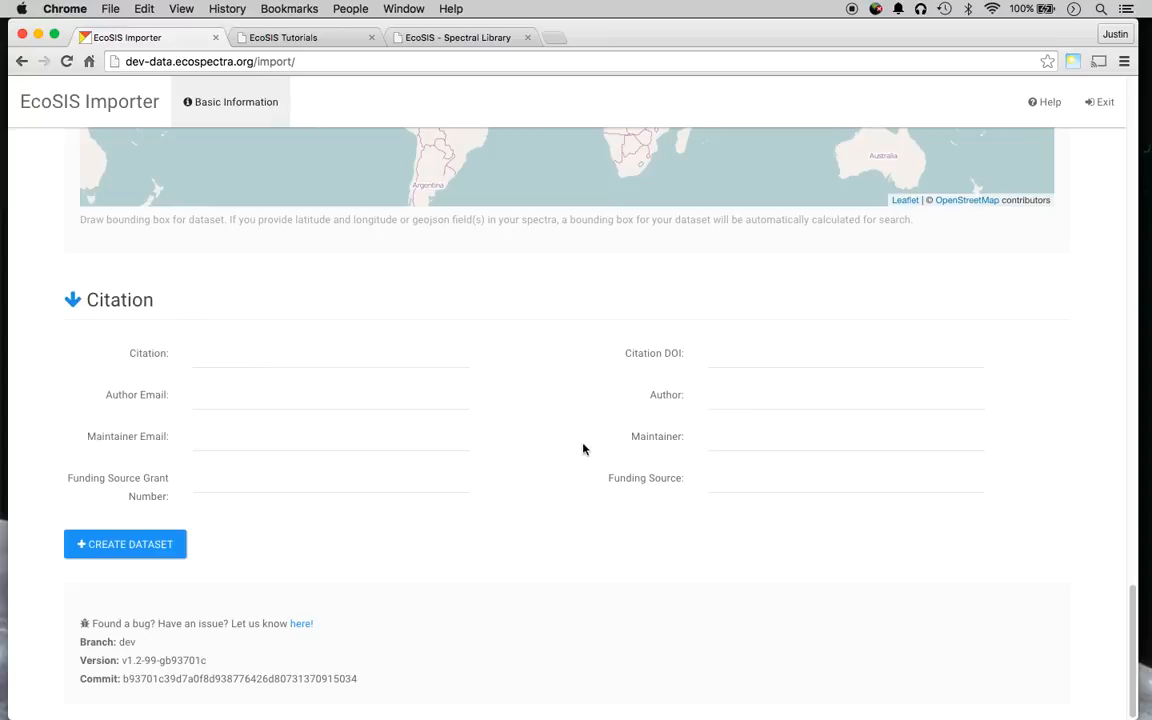
click(234, 434)
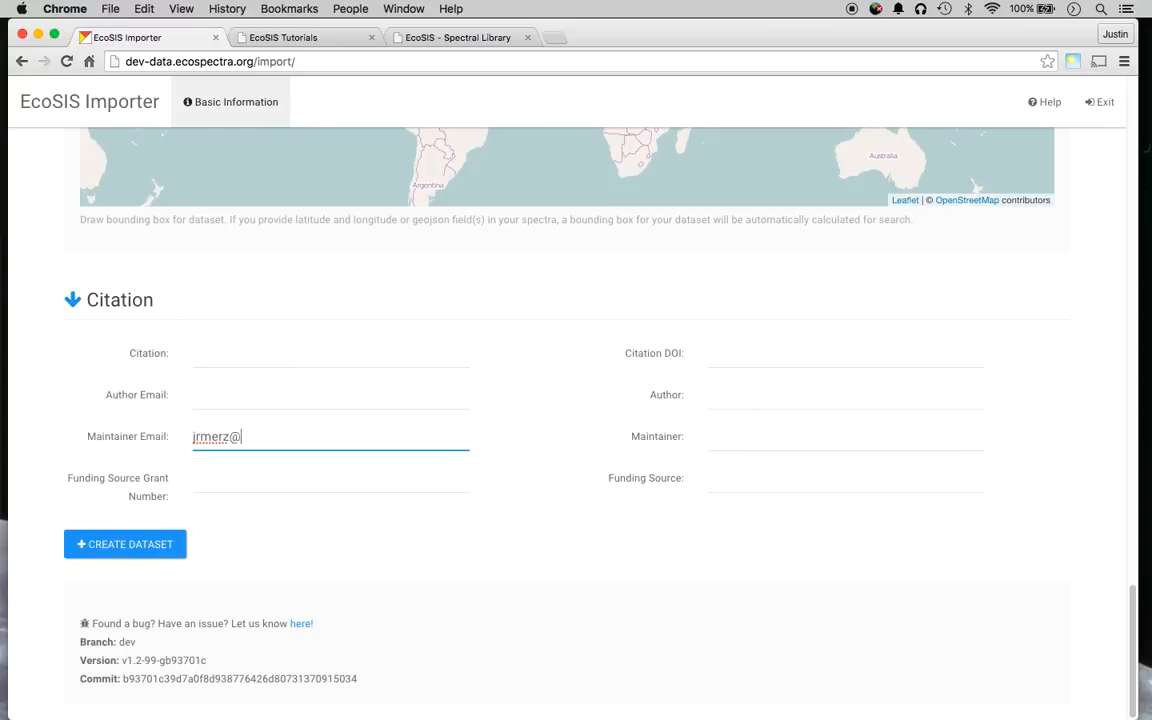
key(Tab)
click(793, 430)
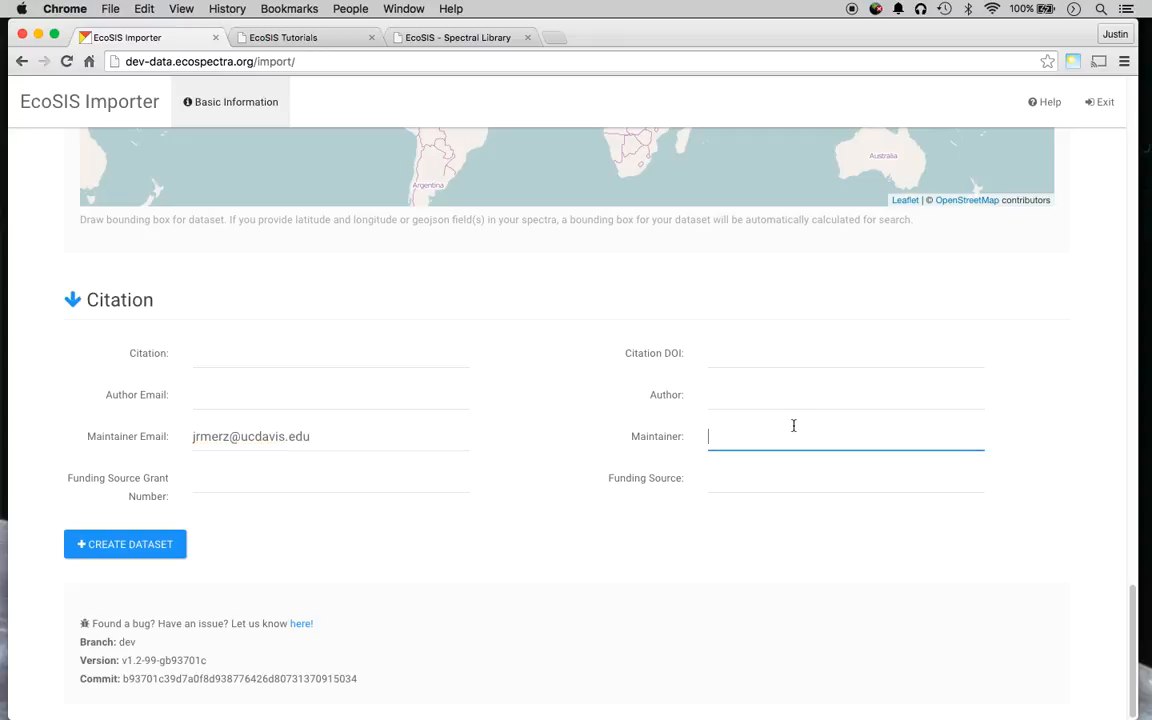
click(408, 537)
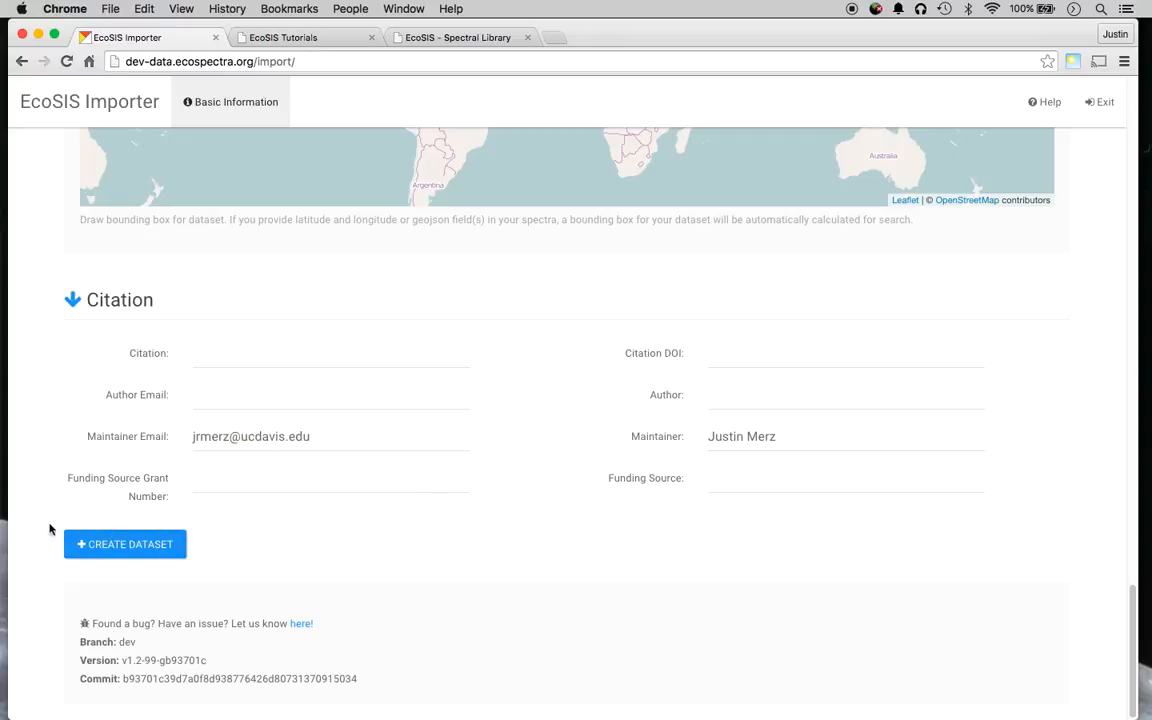
scroll(94, 534, up, 5)
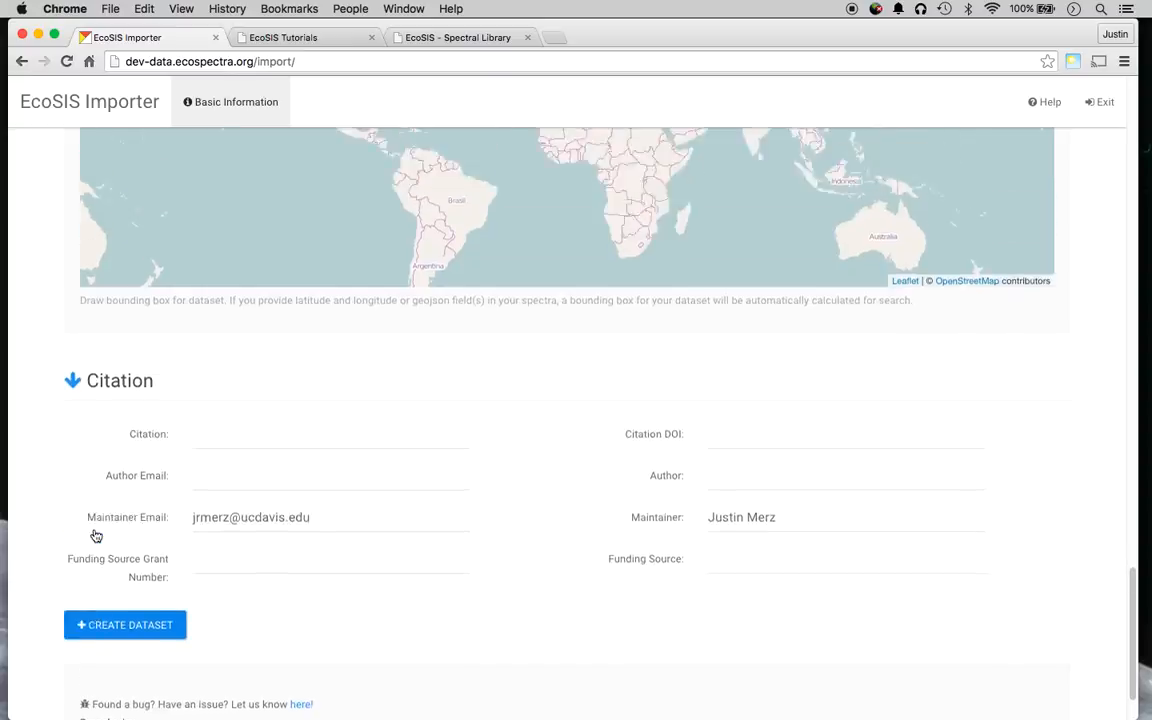
scroll(87, 529, up, 10)
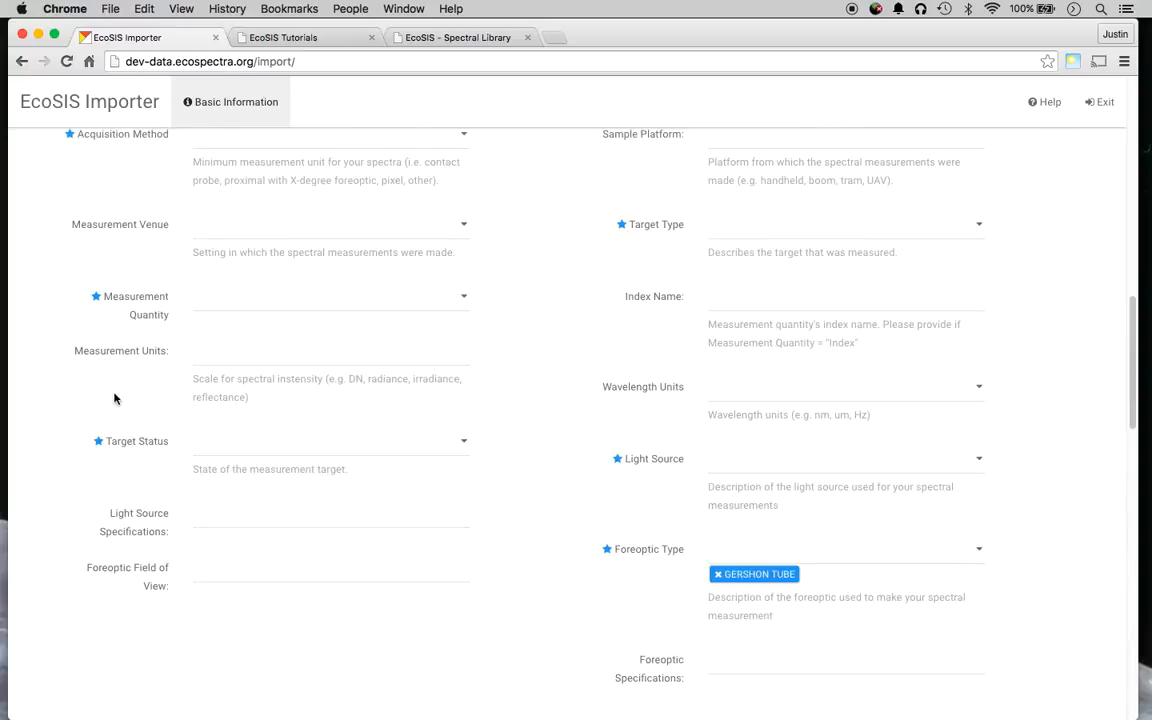
scroll(113, 398, up, 10)
scroll(221, 411, down, 5)
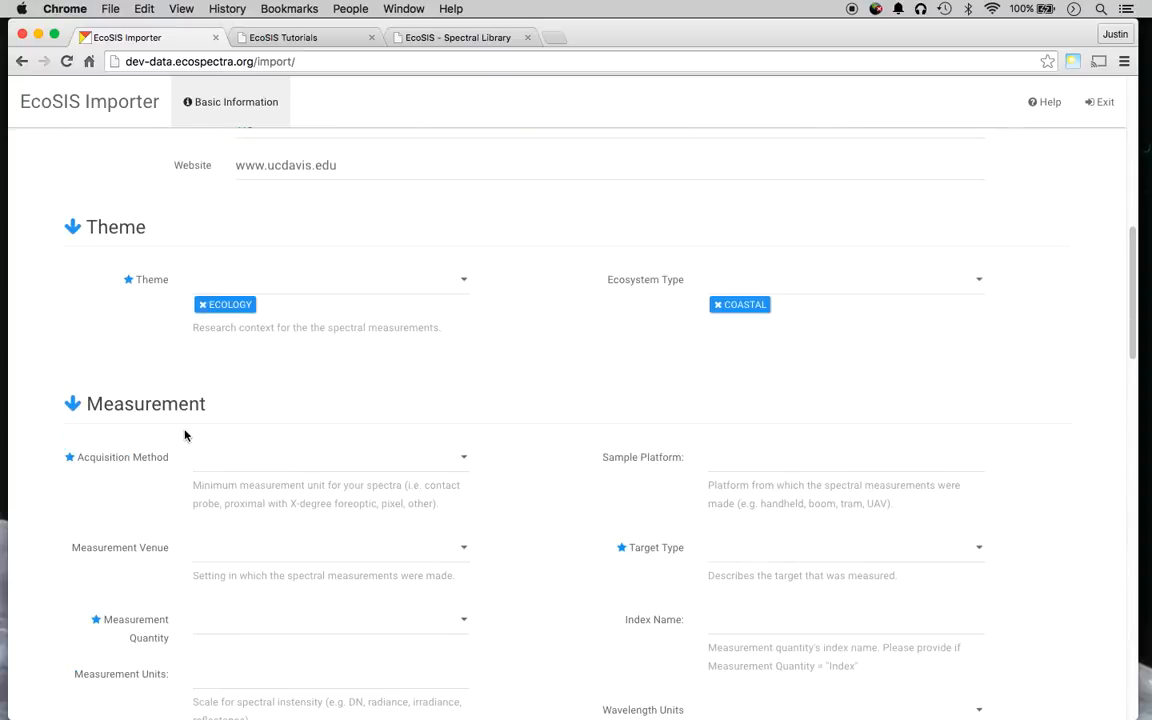
scroll(44, 612, down, 15)
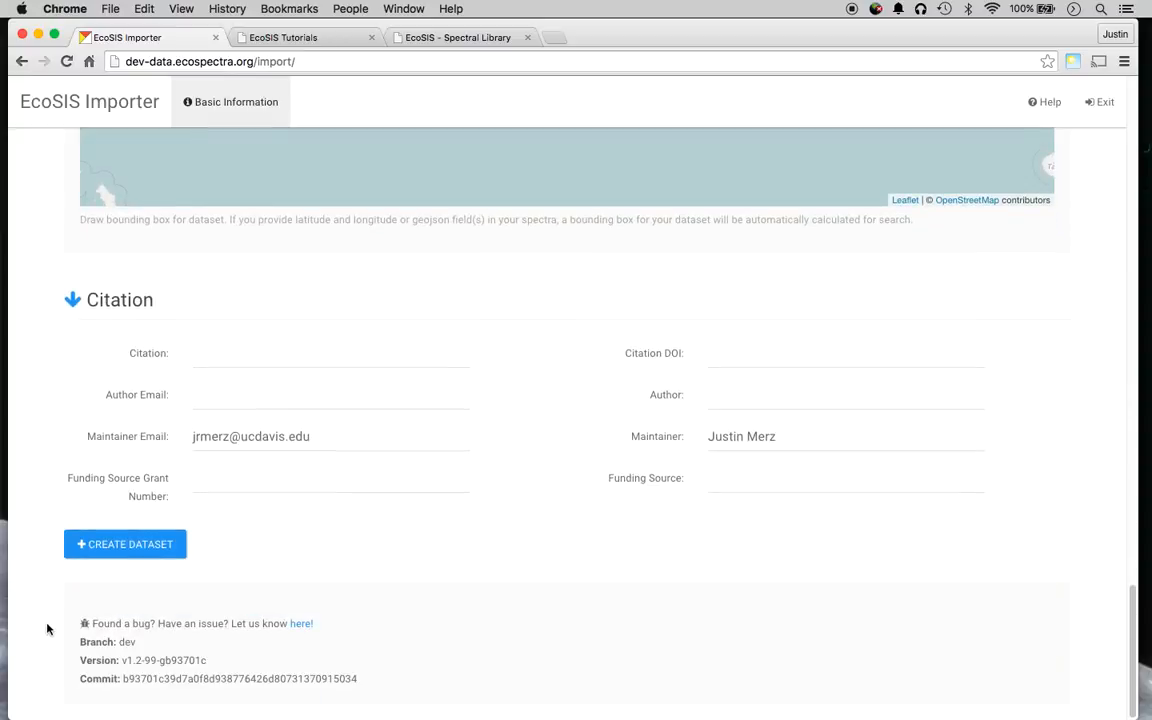
scroll(100, 549, up, 20)
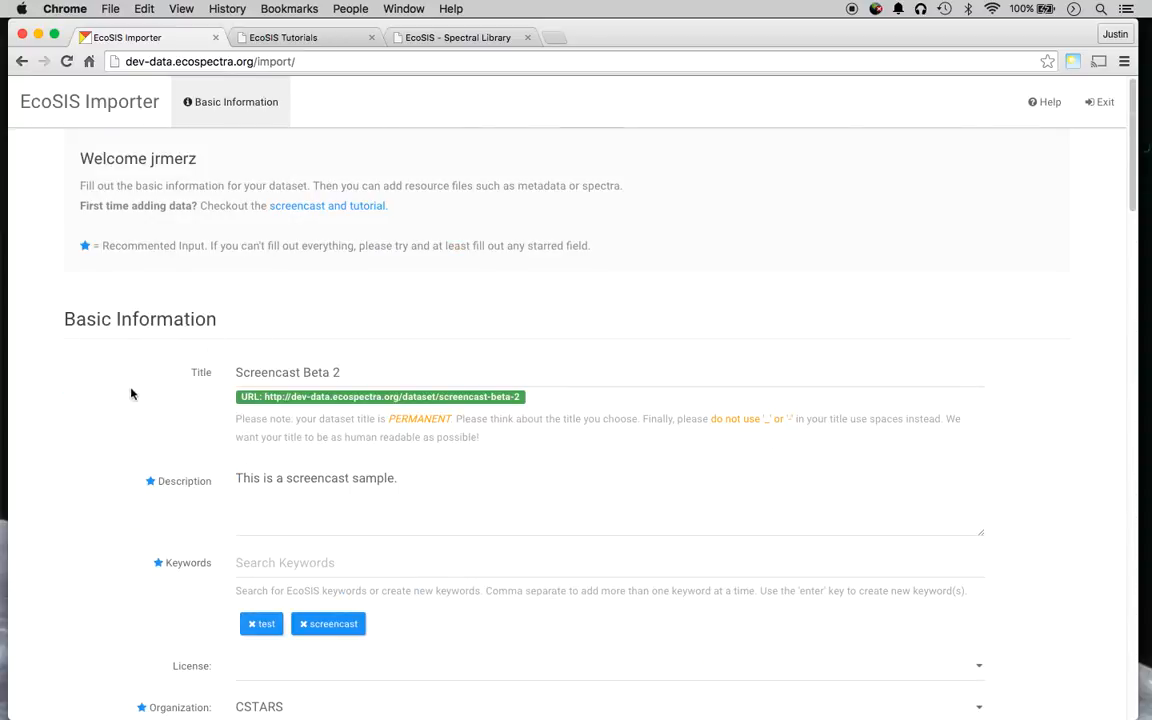
scroll(77, 380, down, 20)
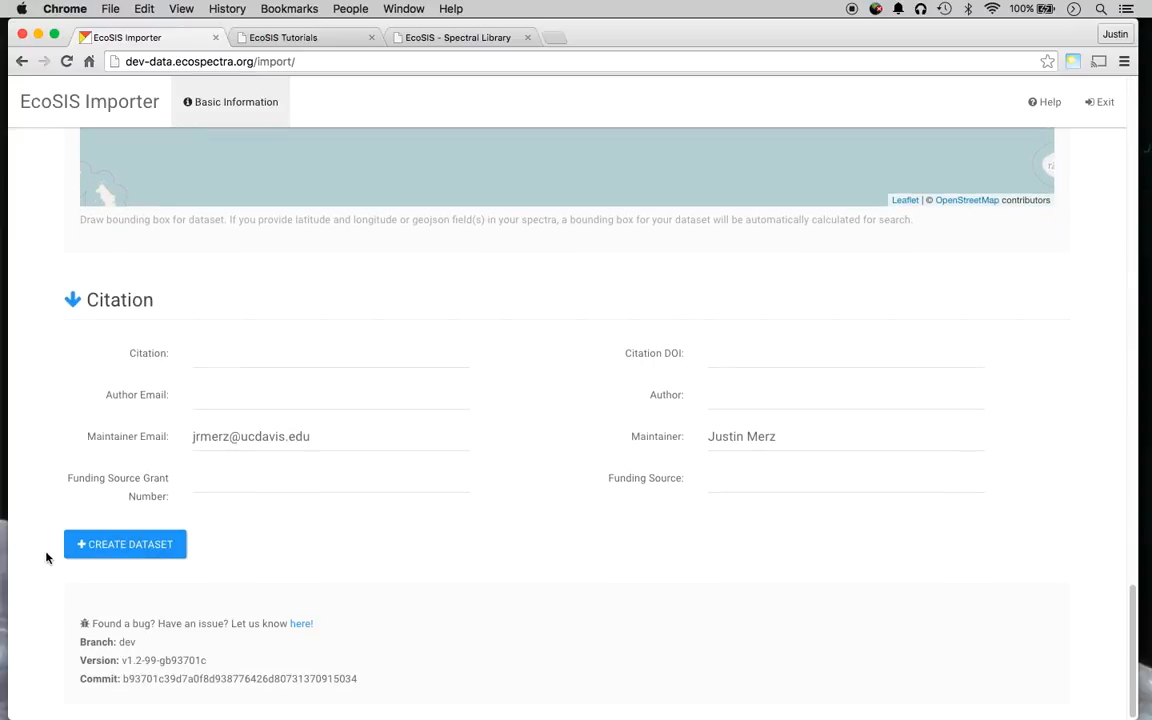
Create the Screencast Beta 2 dataset, review its Basic Information, then go to Resources > Add Resources.
click(146, 545)
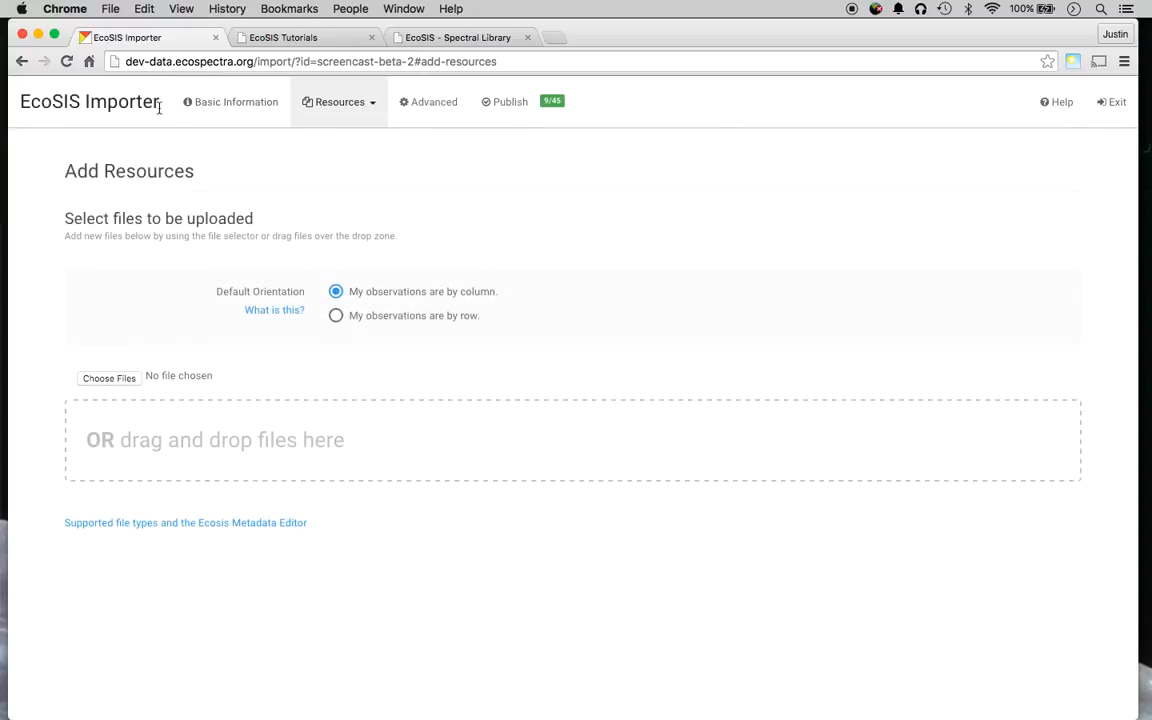
click(265, 100)
scroll(108, 331, down, 5)
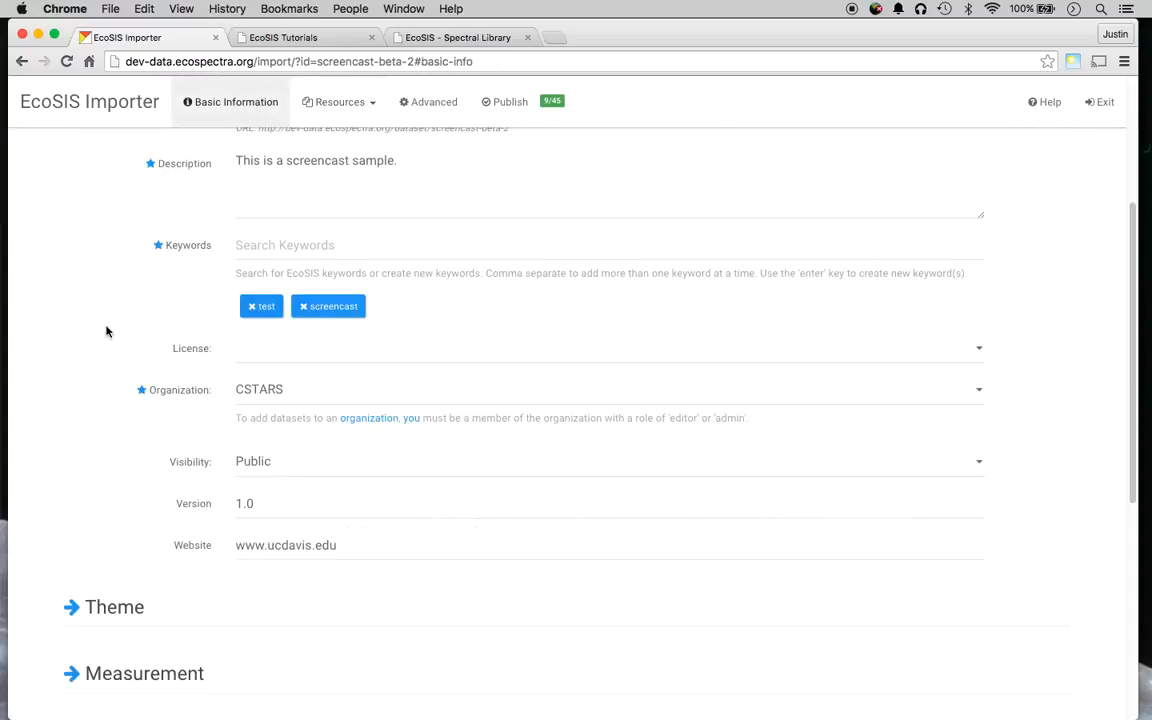
scroll(290, 440, up, 5)
drag(238, 365, 375, 391)
click(351, 301)
click(337, 104)
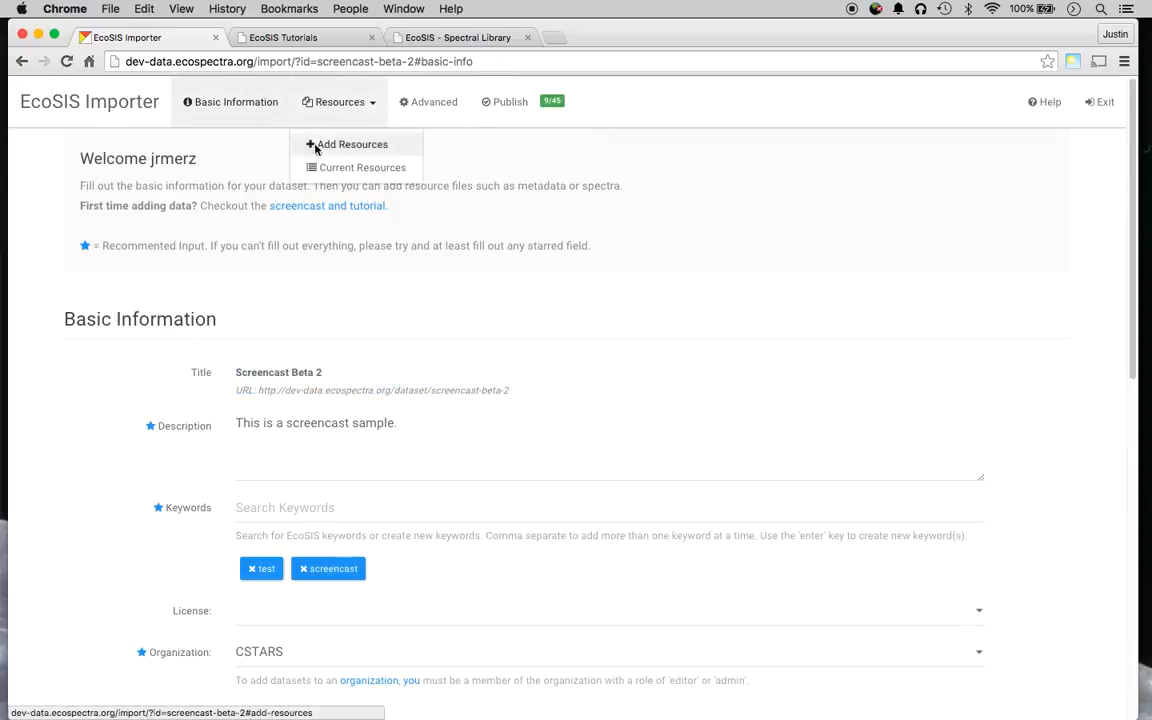
click(310, 144)
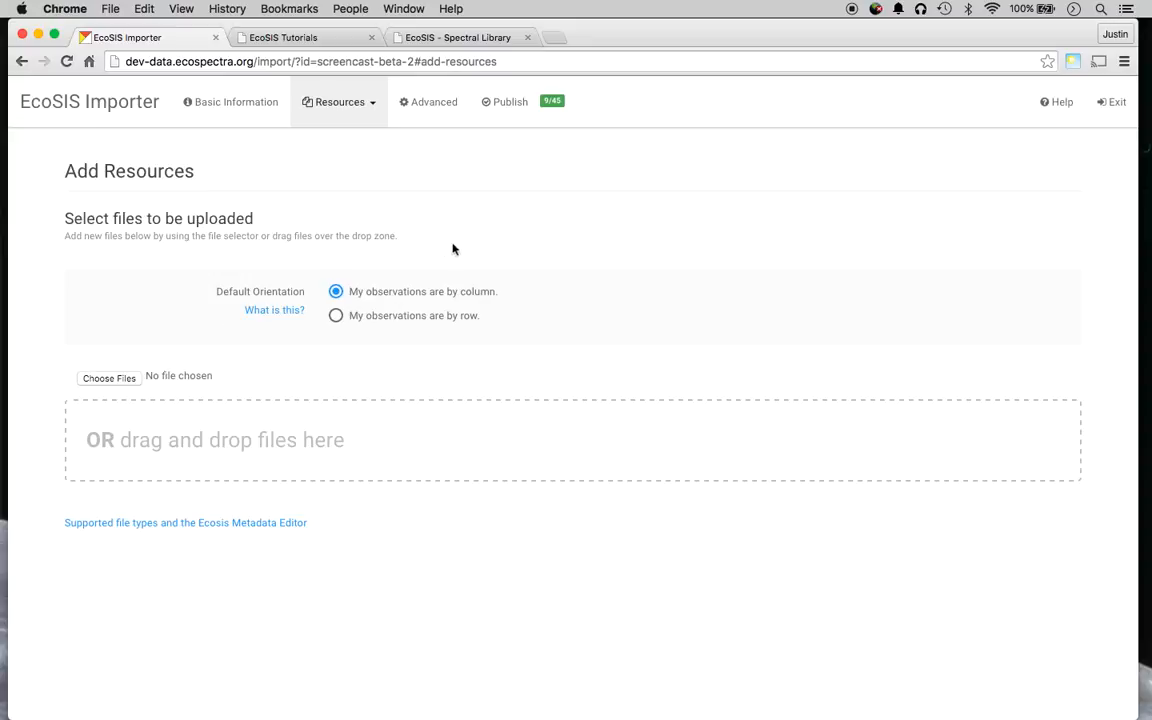
View the orientation format examples, then set default orientation to 'My observations are by row.'.
click(285, 312)
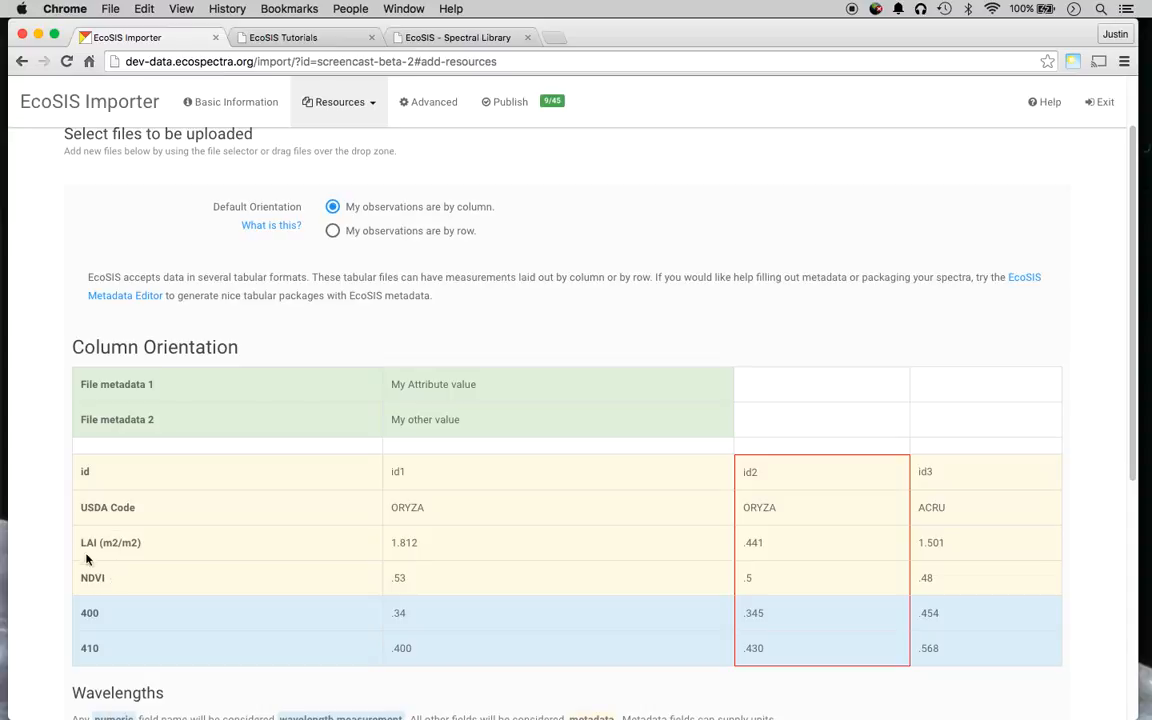
click(334, 232)
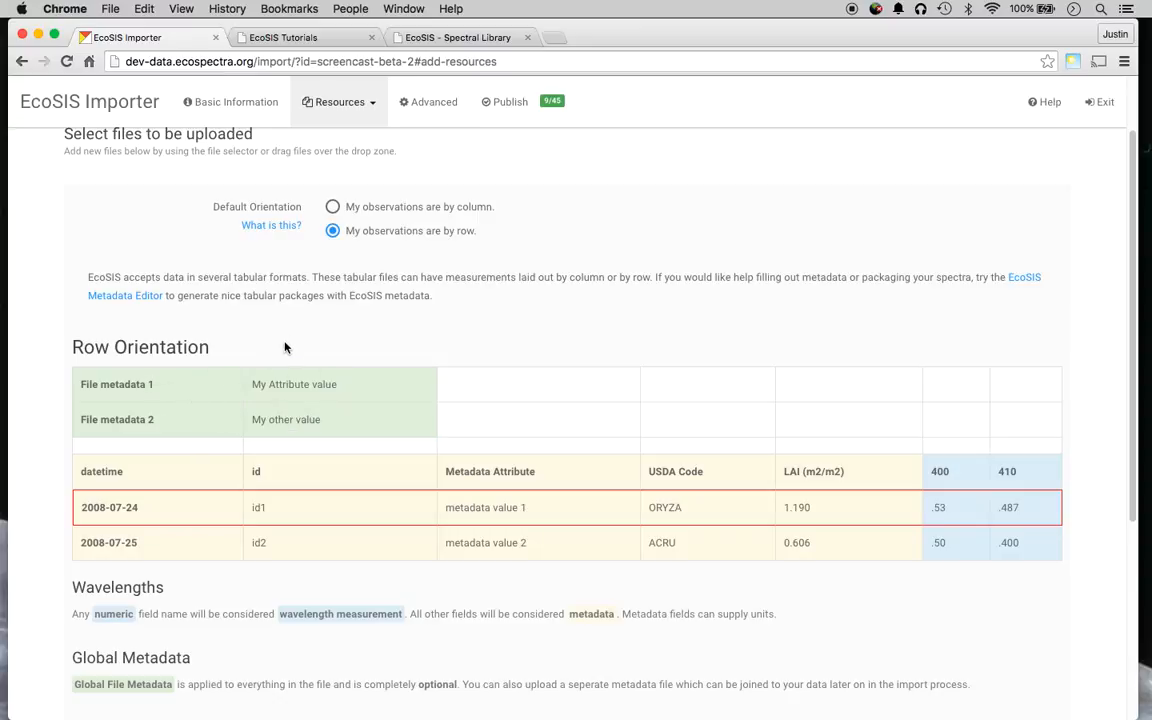
scroll(284, 347, down, 2)
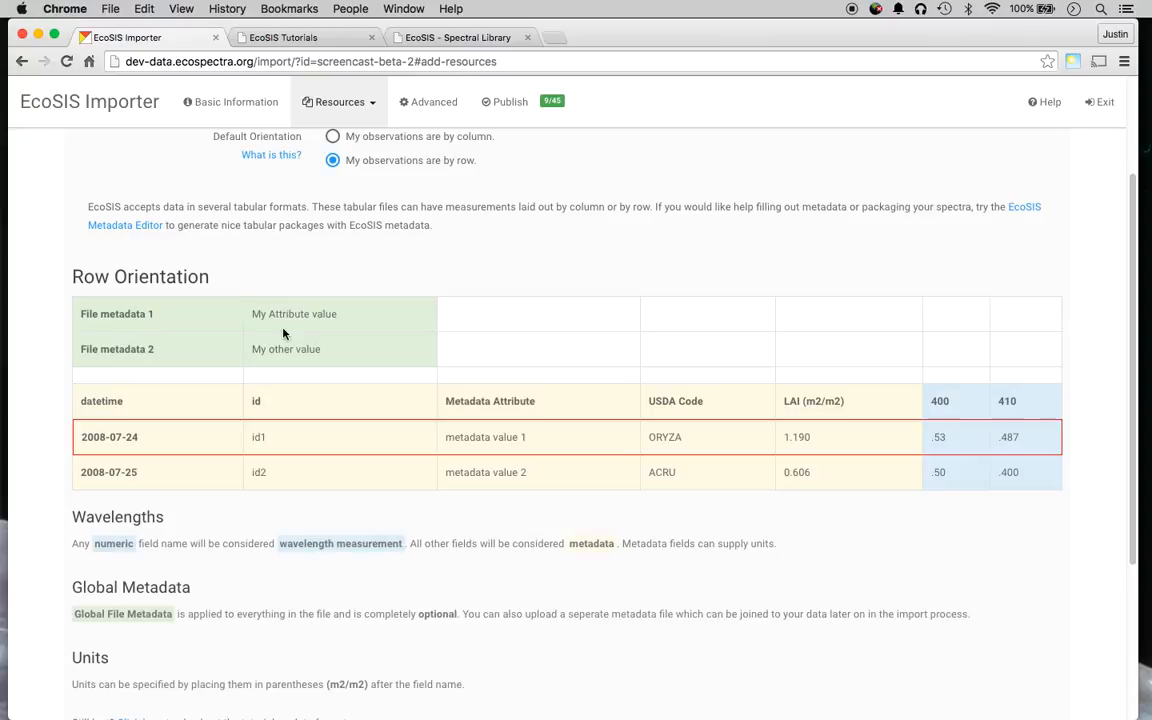
scroll(301, 289, up, 4)
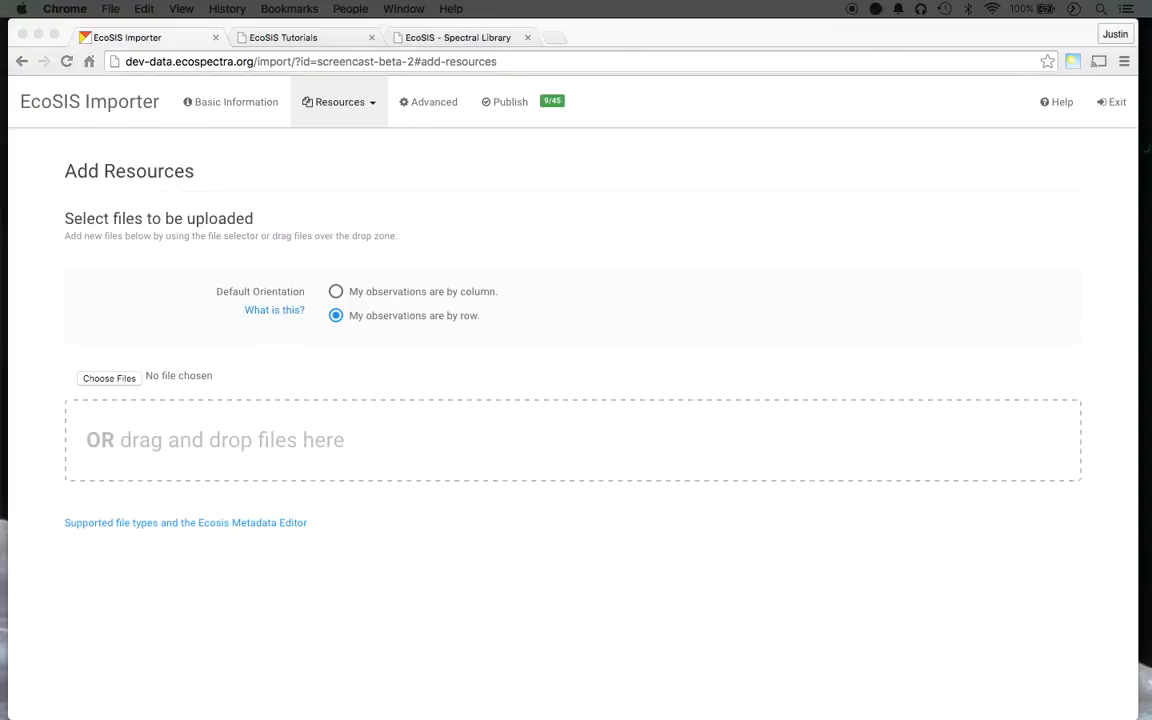
Find the demo files in EcoSIS Tutorials and upload demo_data.csv and demo_metadata.csv as resources.
click(494, 38)
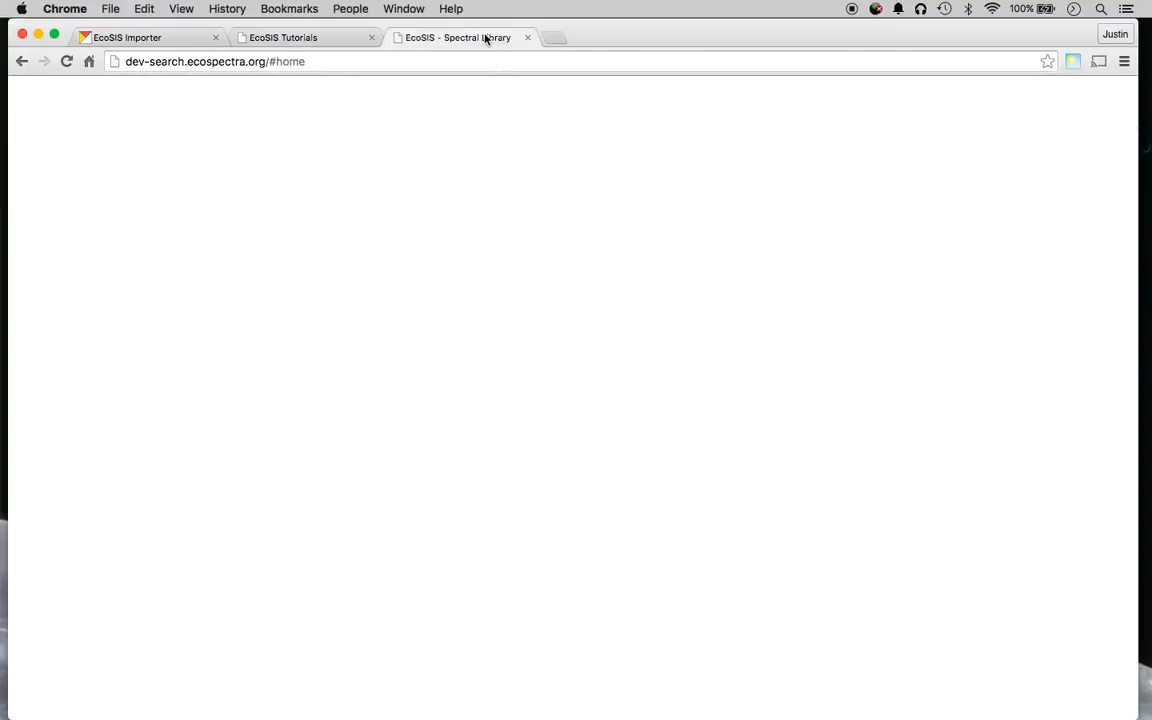
click(287, 38)
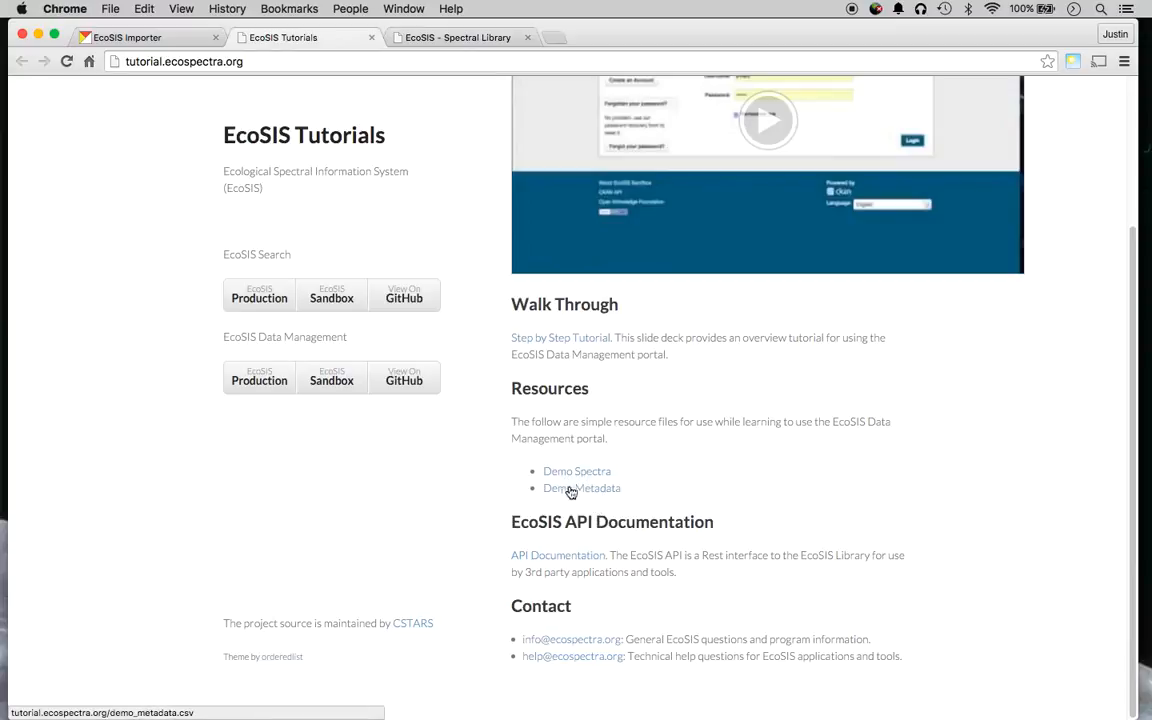
click(178, 38)
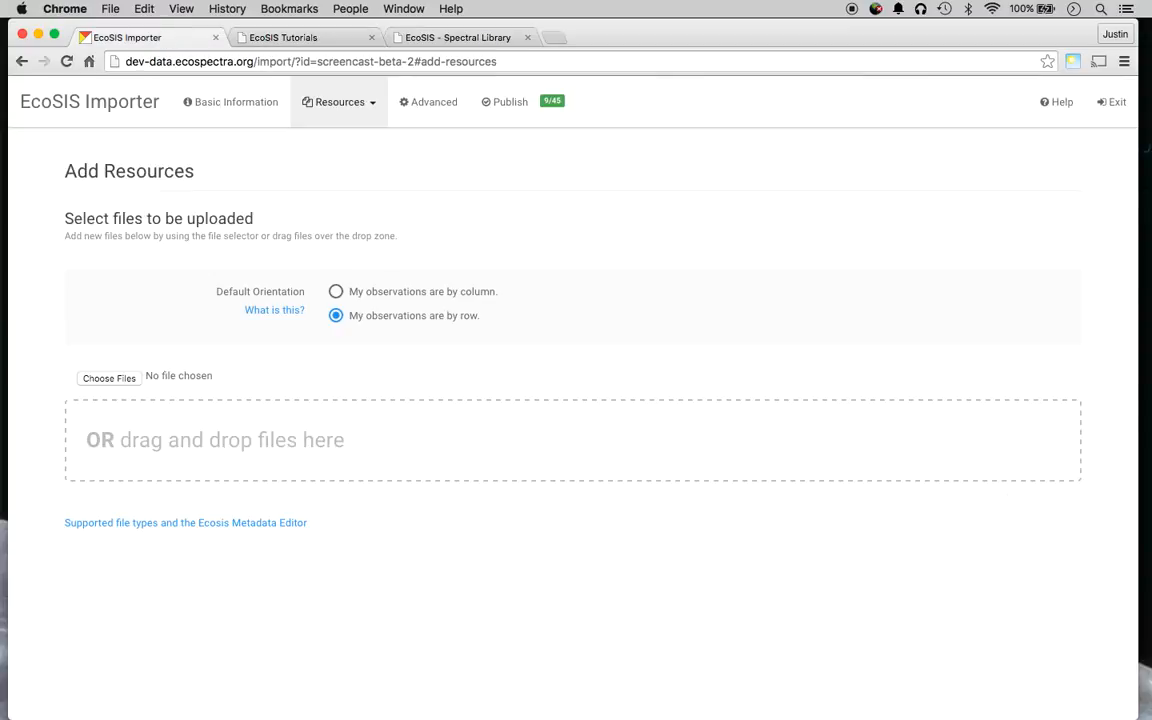
drag(450, 719, 325, 444)
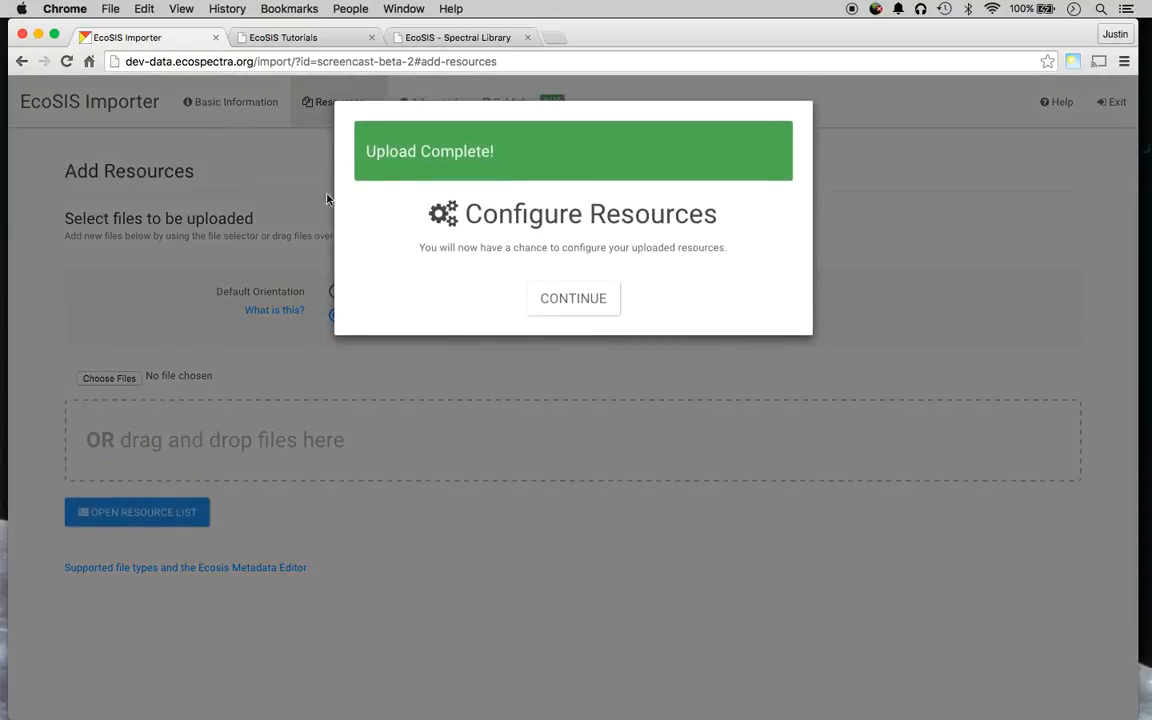
Continue to resource setup and browse demo_data.csv's row preview and AK01_QURU_M_LC_REFL column name.
click(566, 300)
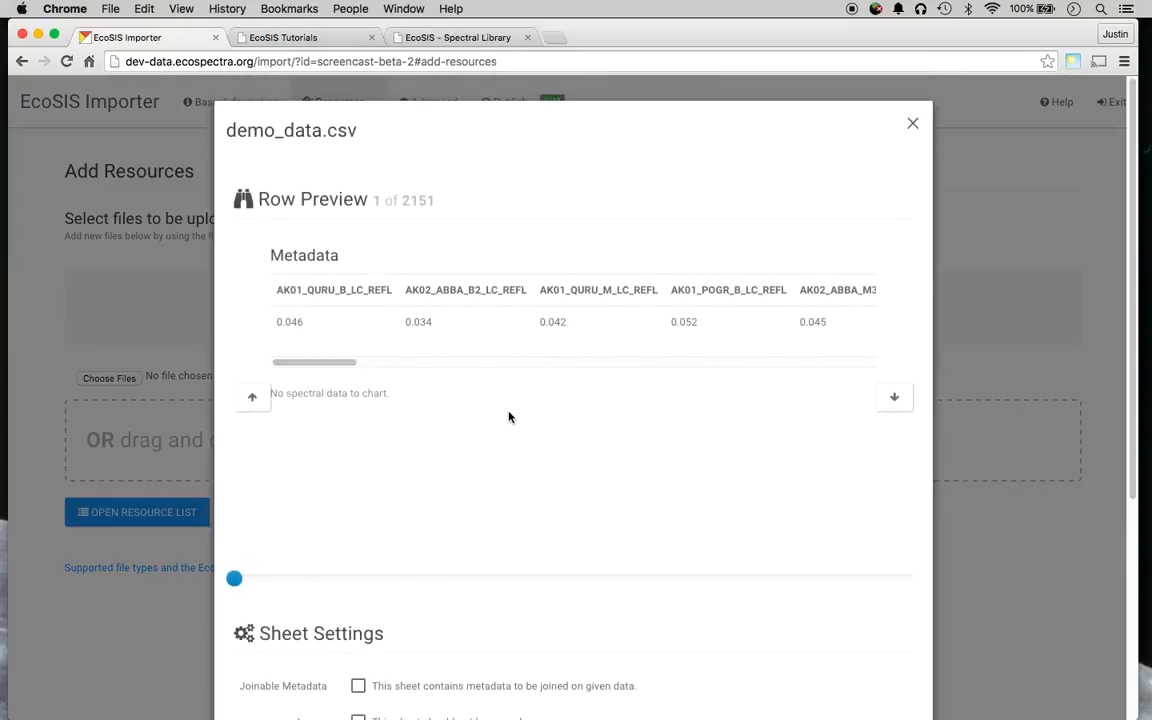
scroll(348, 332, down, 1)
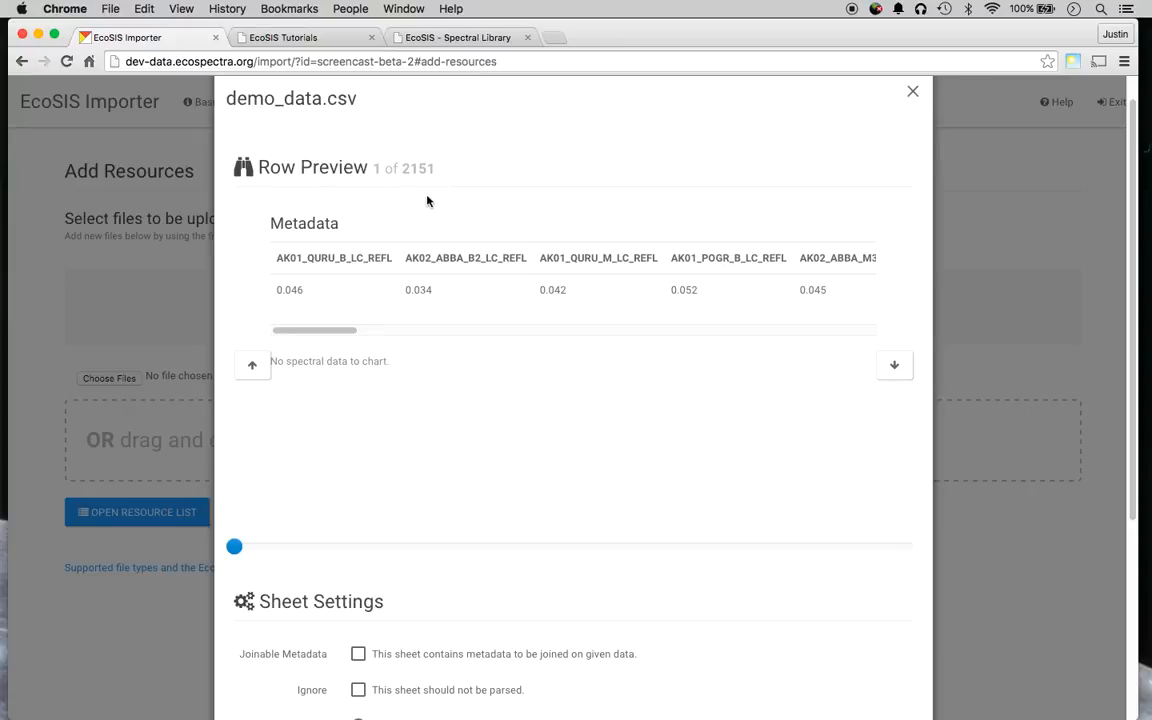
drag(249, 548, 763, 557)
drag(338, 332, 165, 330)
drag(278, 260, 586, 244)
click(599, 247)
double_click(572, 260)
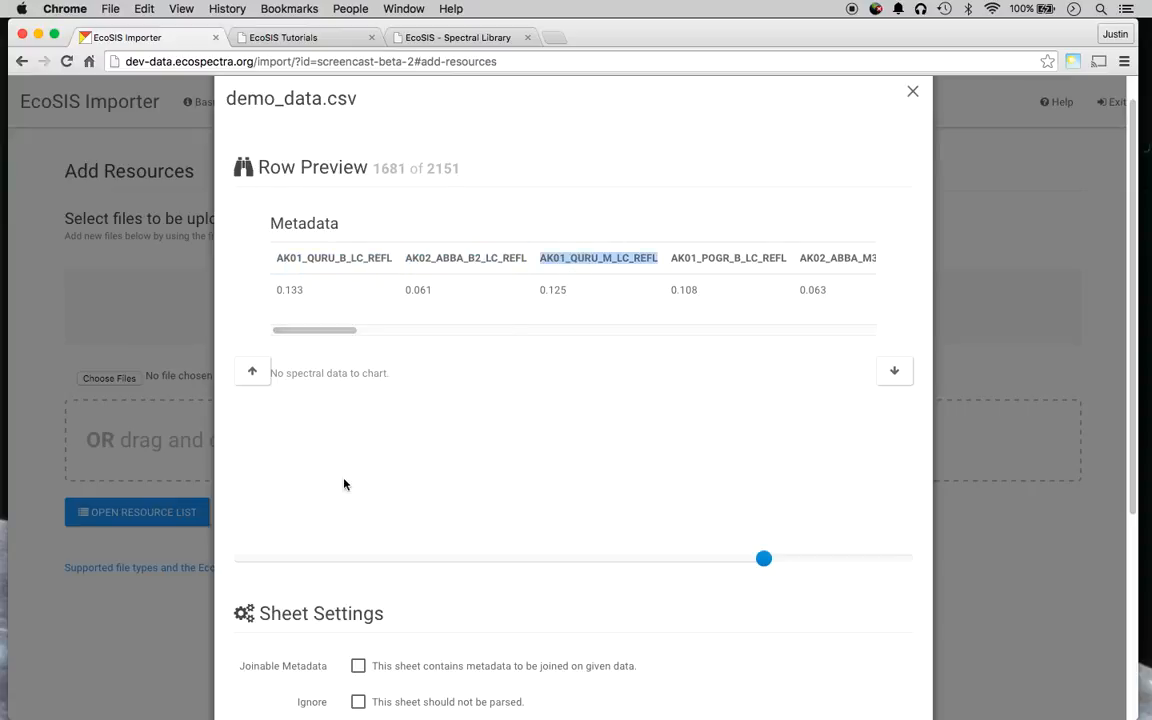
scroll(345, 481, down, 3)
scroll(340, 500, down, 2)
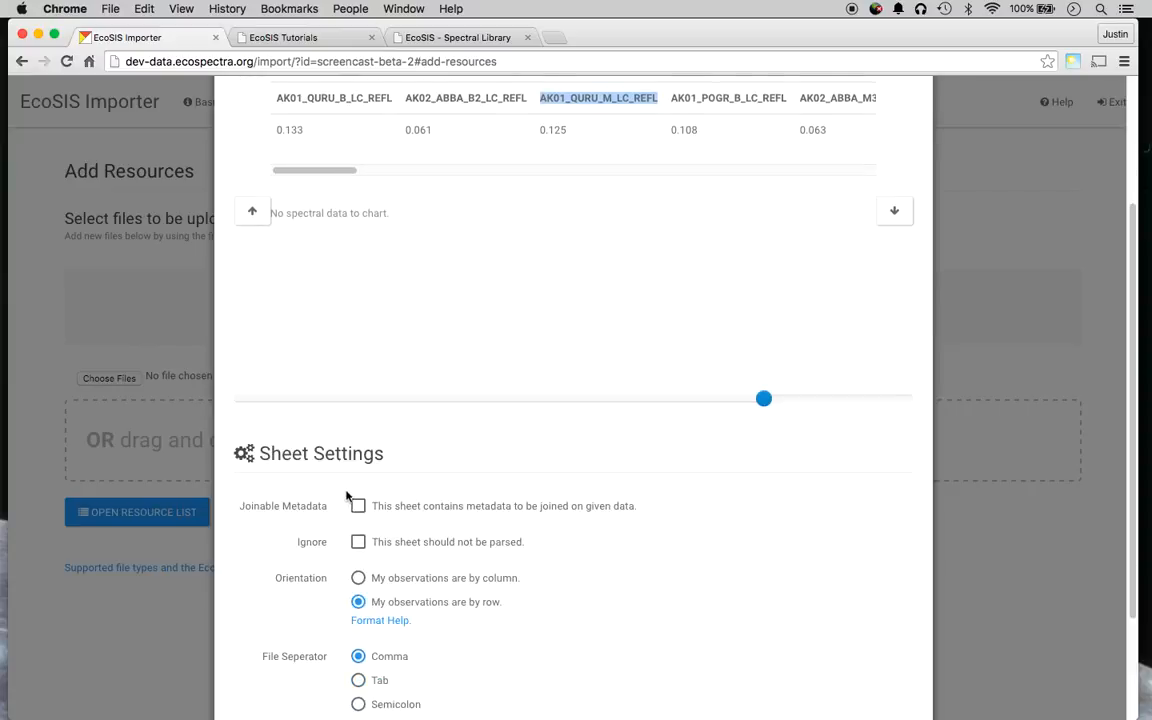
Switch demo_data.csv orientation to 'by column' and chart the third spectrum, AK01_ACRU_T_LC_REFL.
click(360, 580)
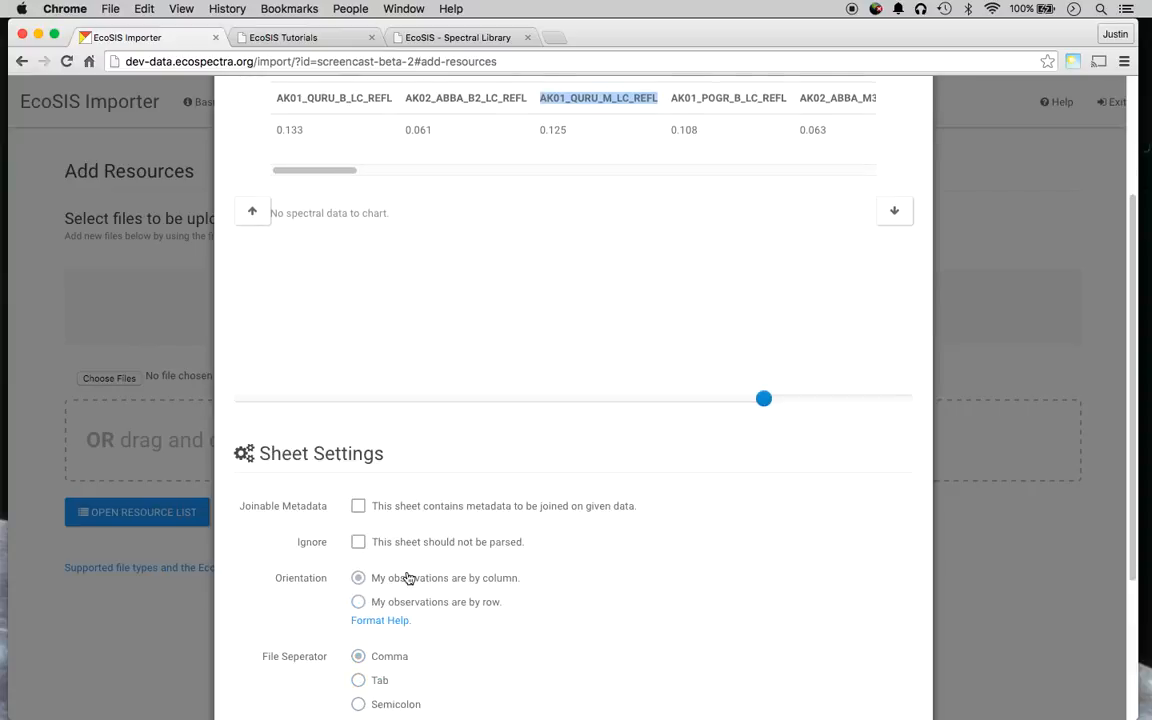
scroll(469, 302, up, 5)
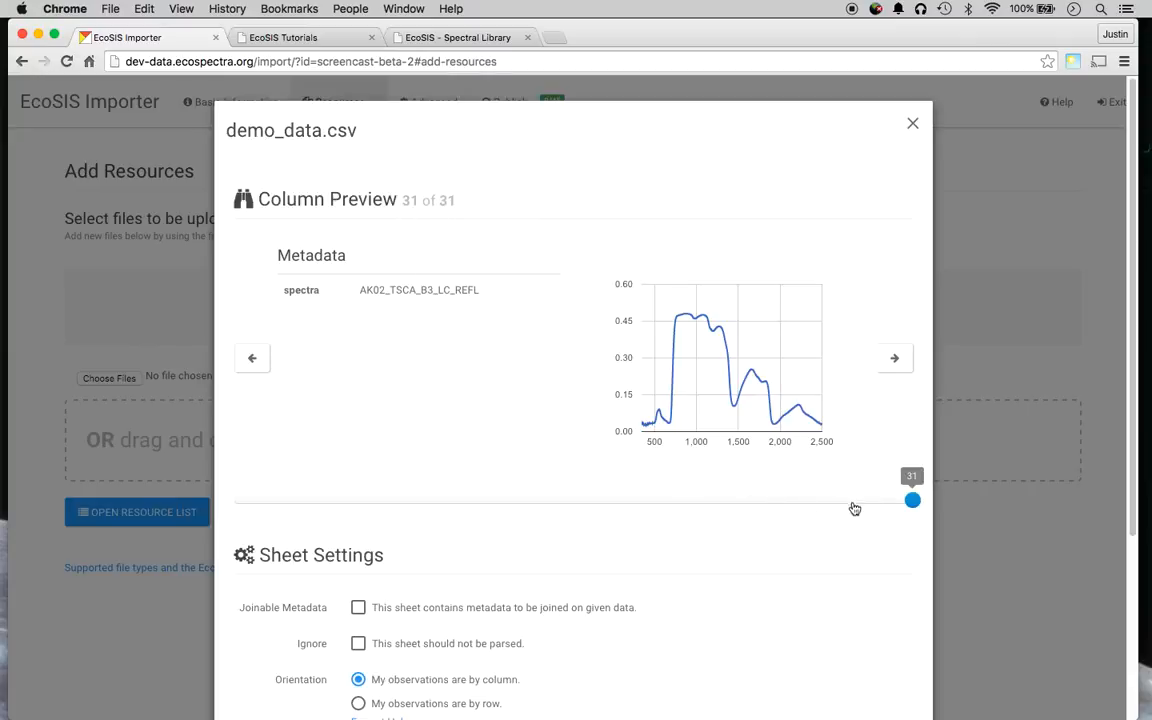
drag(915, 505, 279, 500)
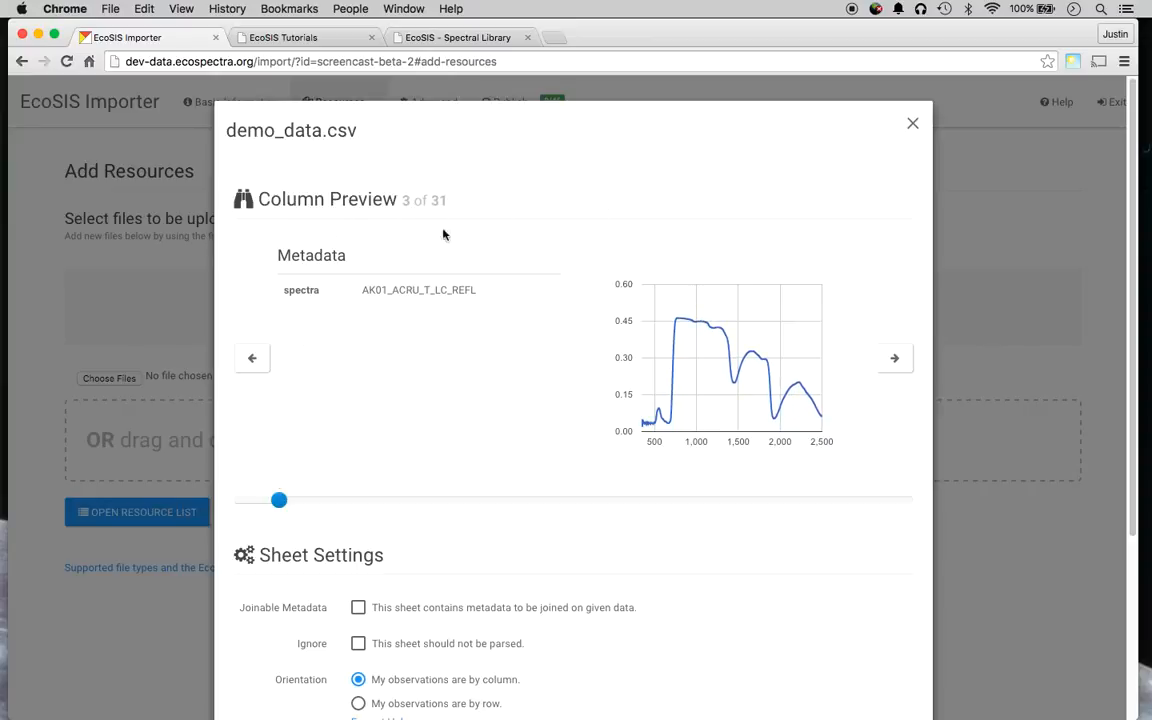
double_click(373, 290)
click(414, 272)
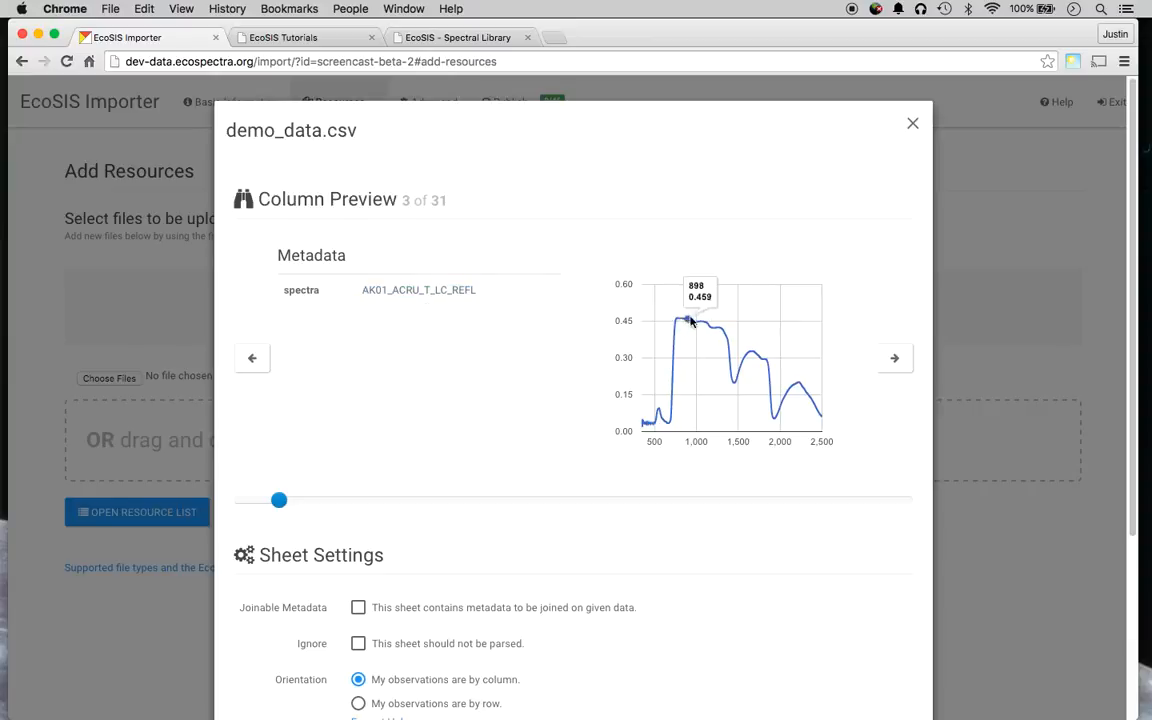
mouse_move(779, 389)
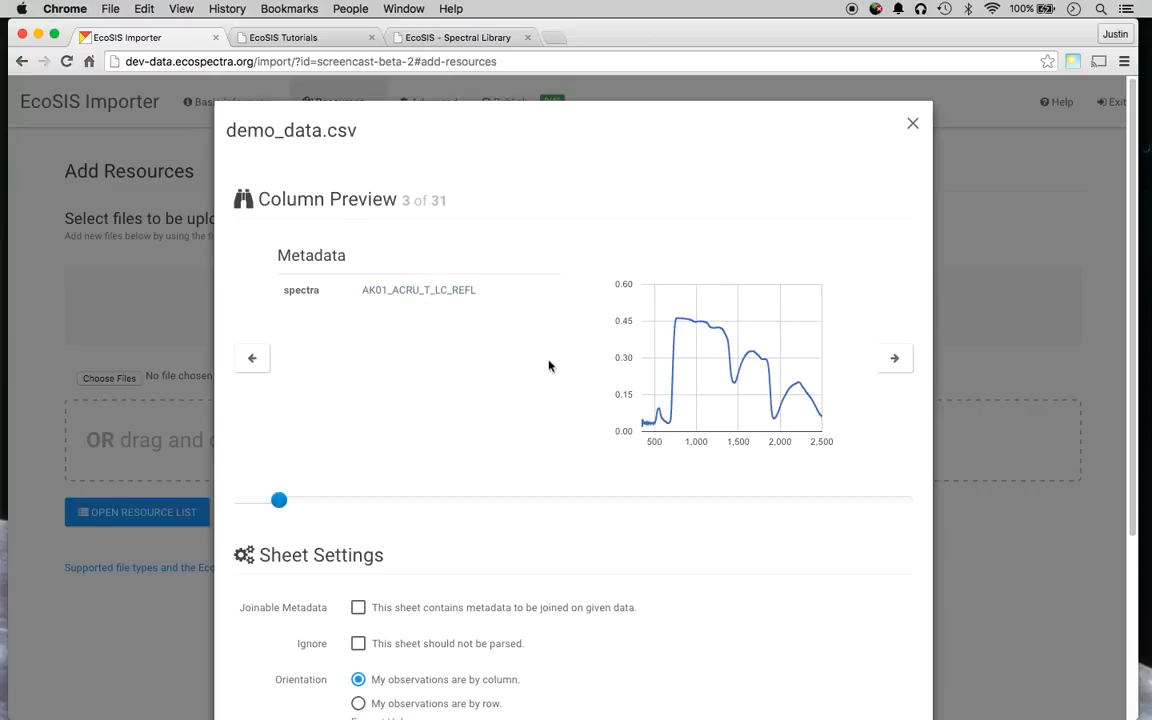
scroll(556, 371, down, 3)
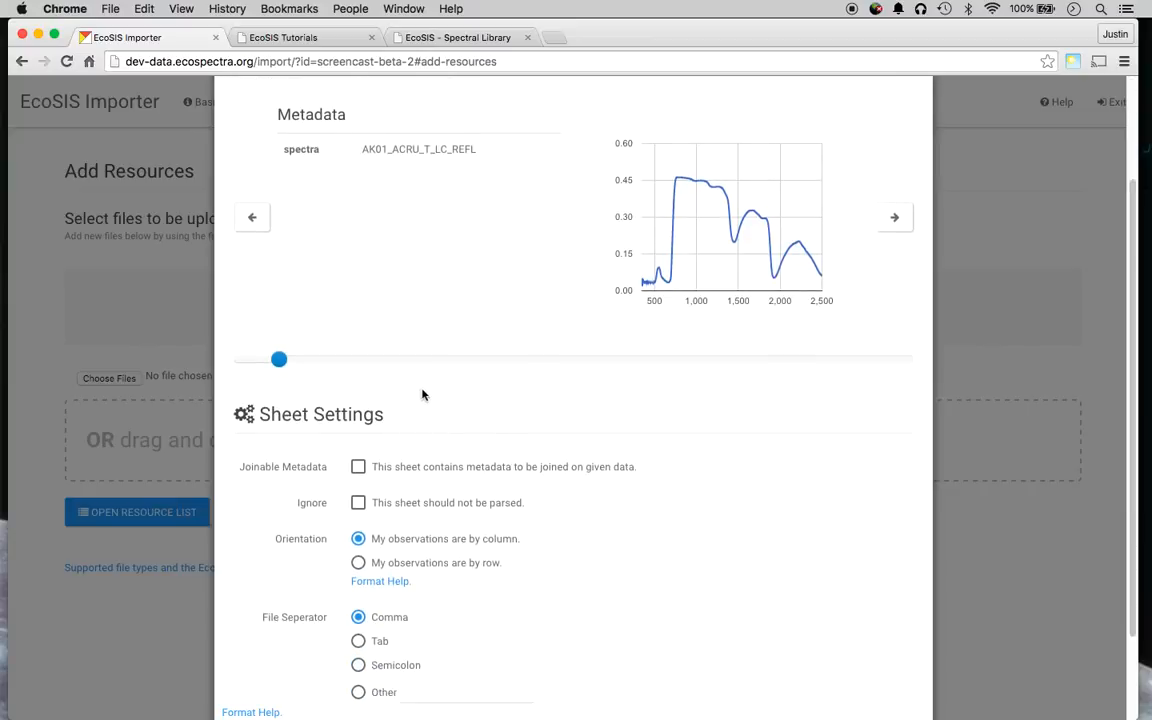
scroll(421, 394, down, 2)
click(878, 669)
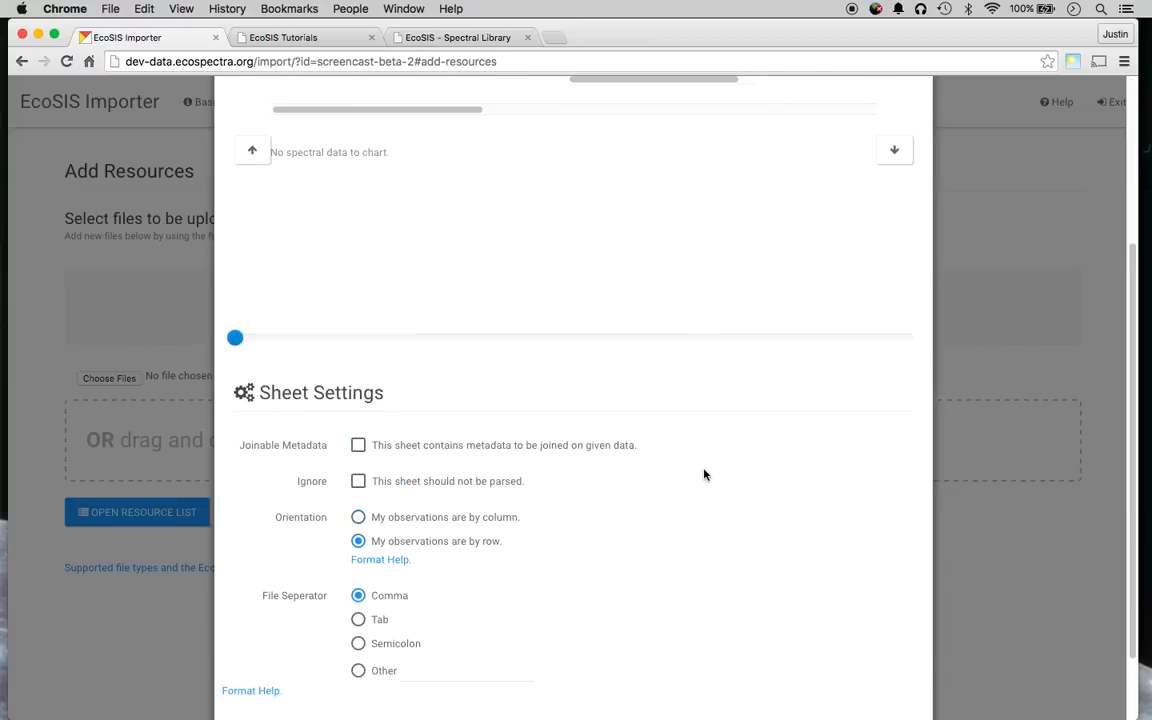
Browse demo_metadata.csv's row preview at rows 658 and 1033, then reach its Sheet Settings.
scroll(635, 417, up, 5)
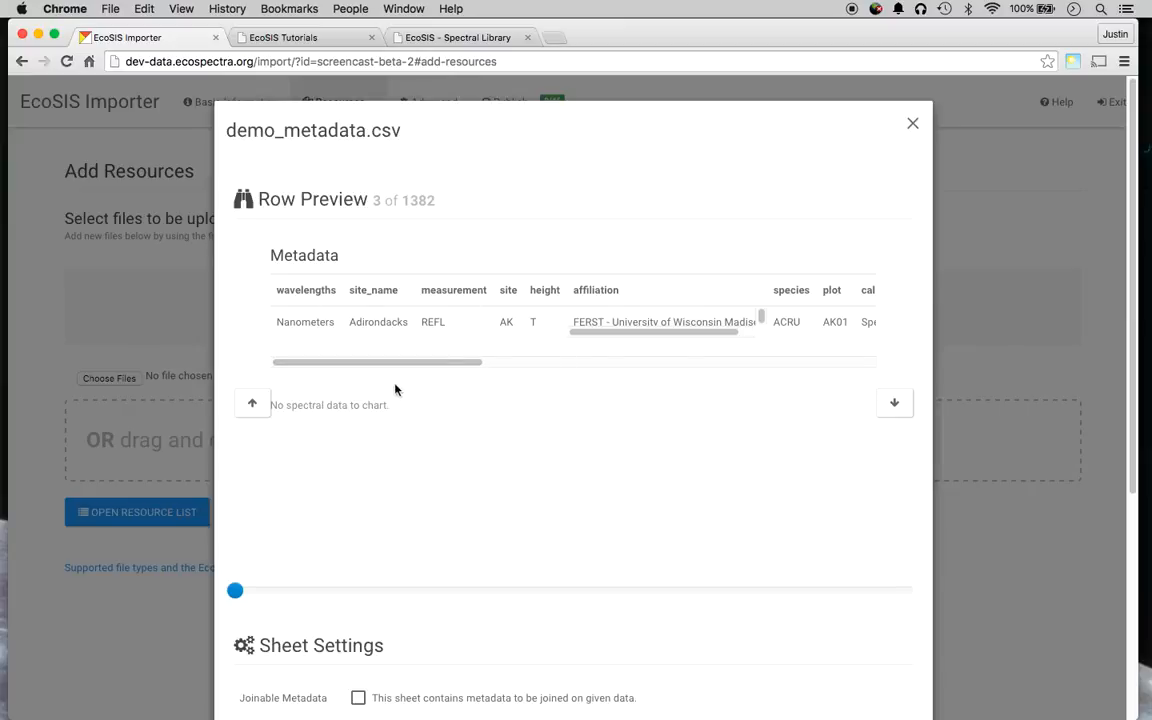
drag(398, 363, 313, 364)
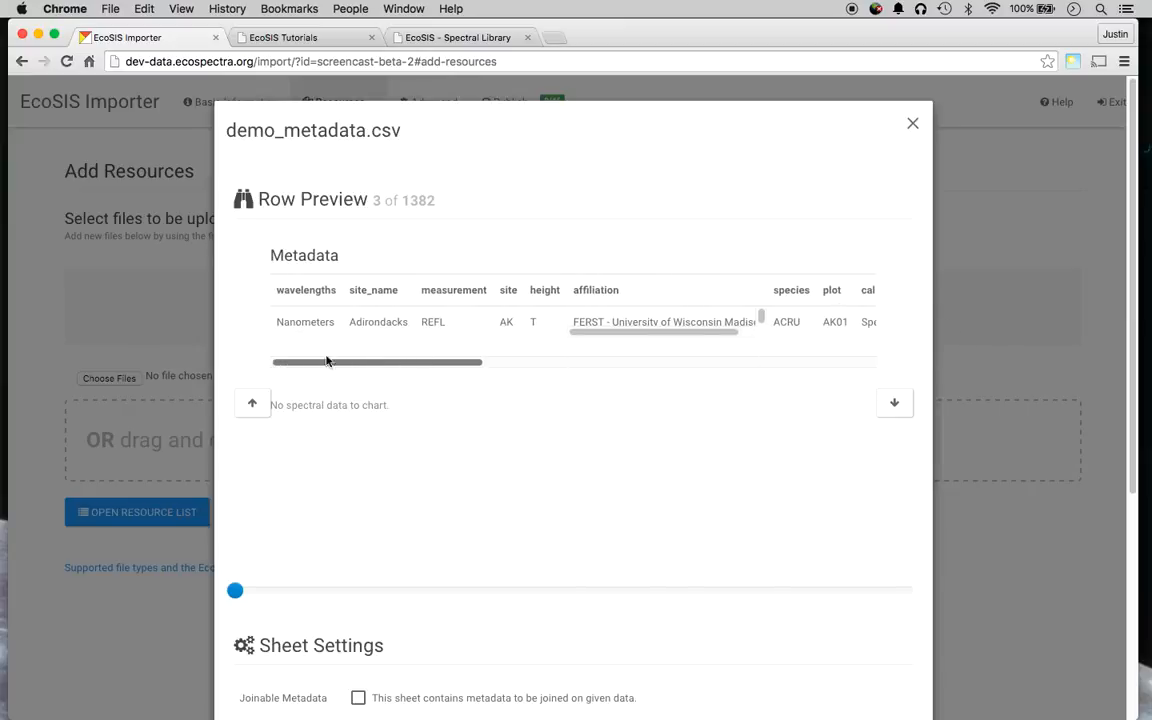
click(557, 590)
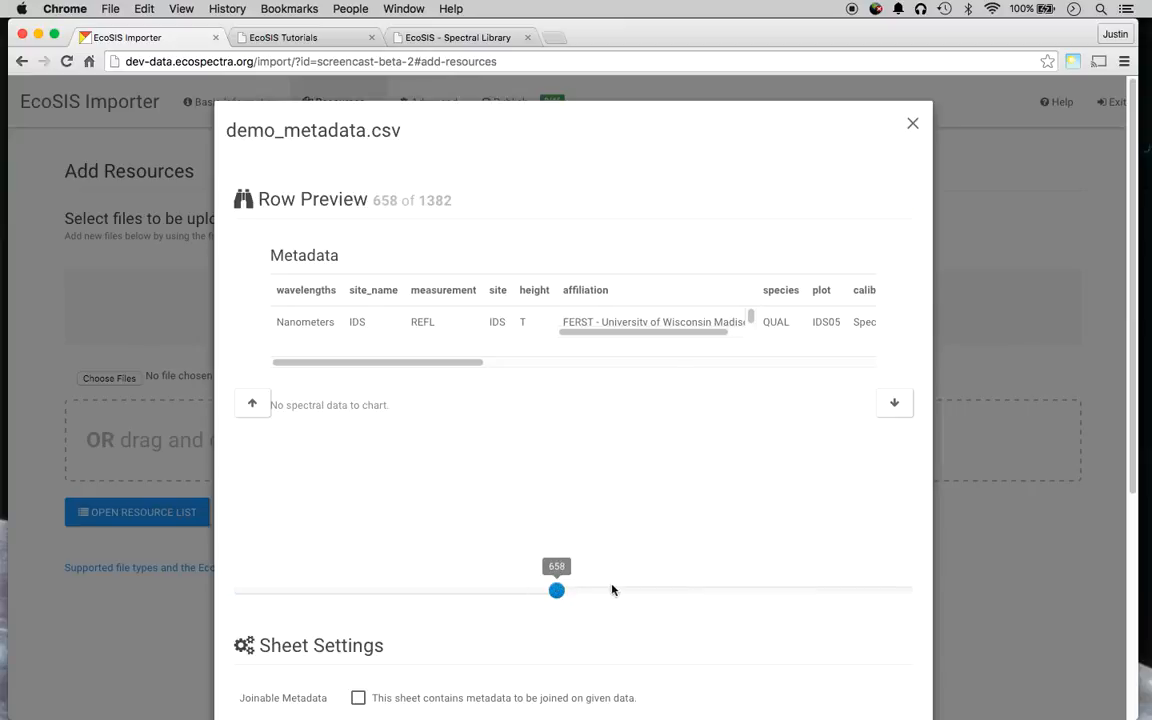
click(741, 590)
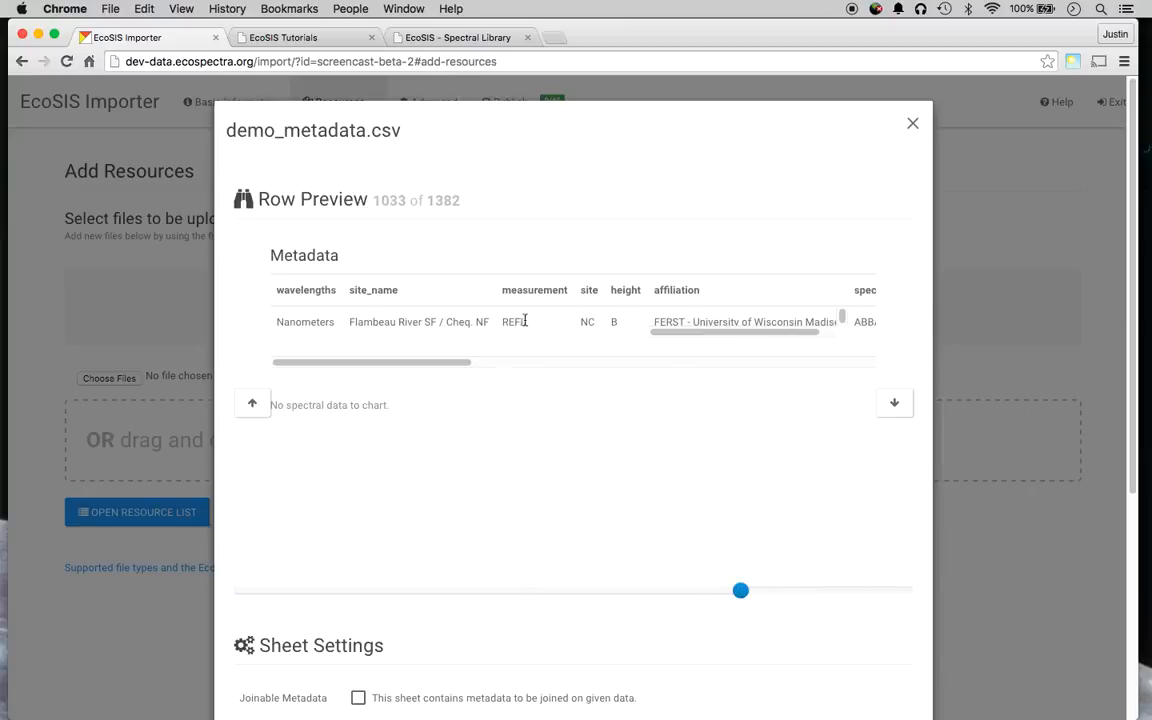
drag(740, 593, 236, 590)
scroll(300, 500, down, 5)
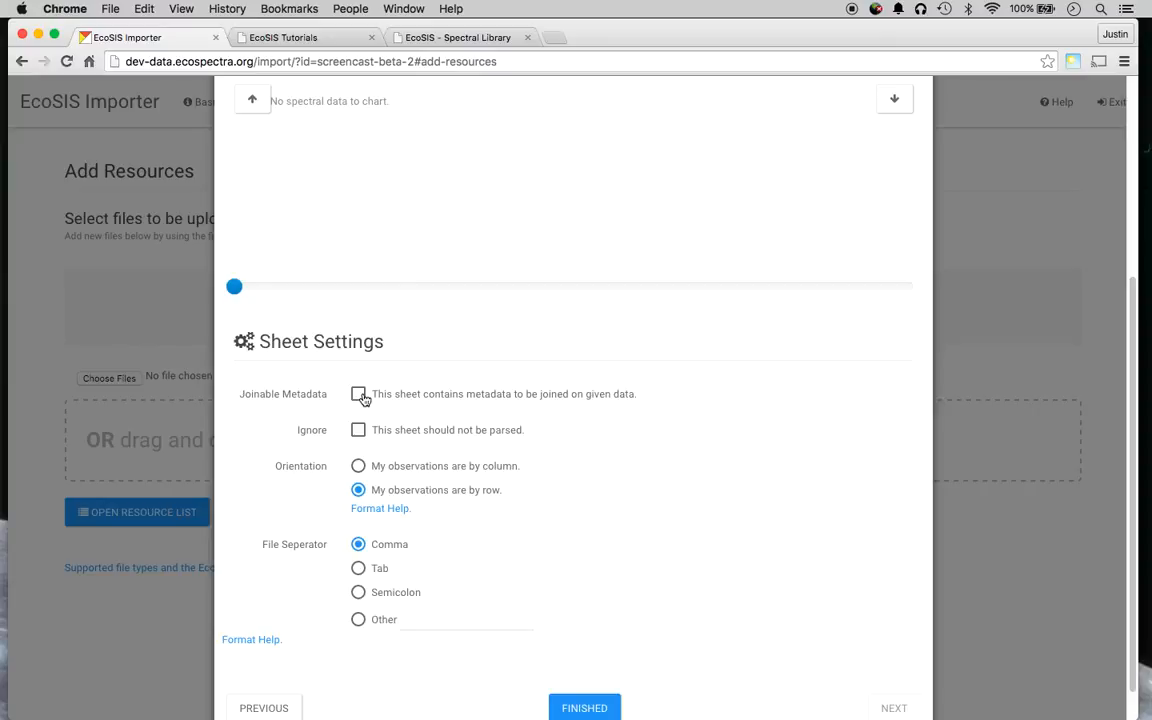
Mark demo_metadata.csv as joinable metadata, joining on the spectra field.
click(359, 395)
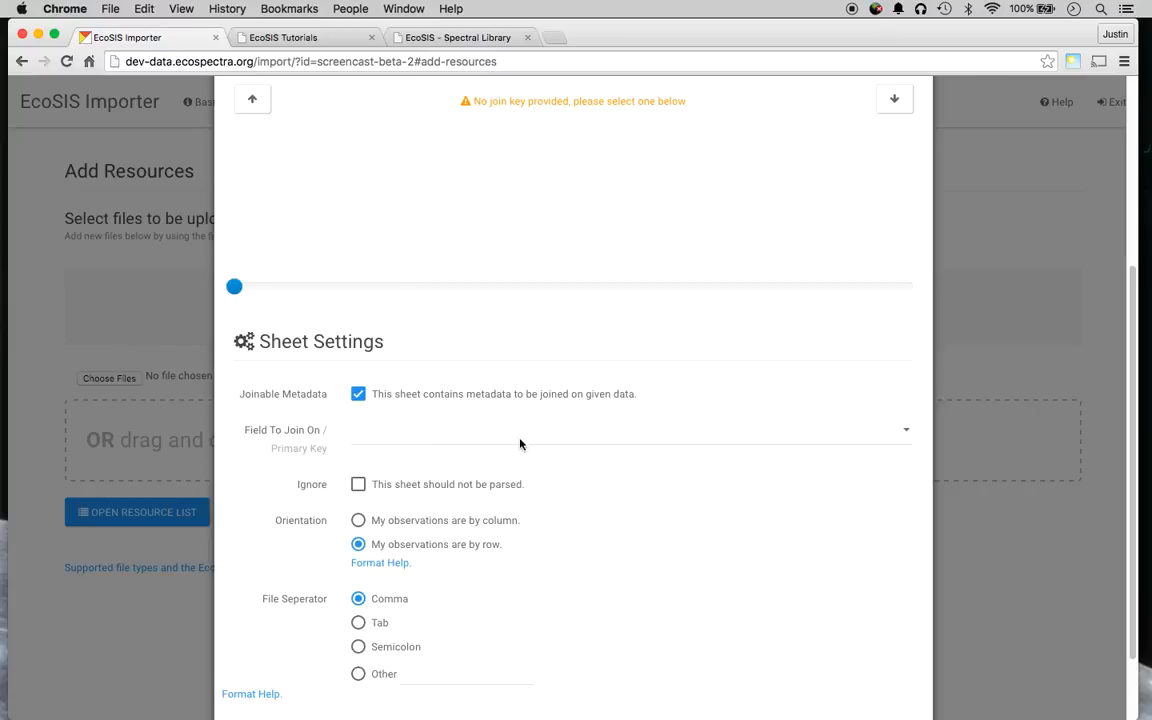
click(380, 432)
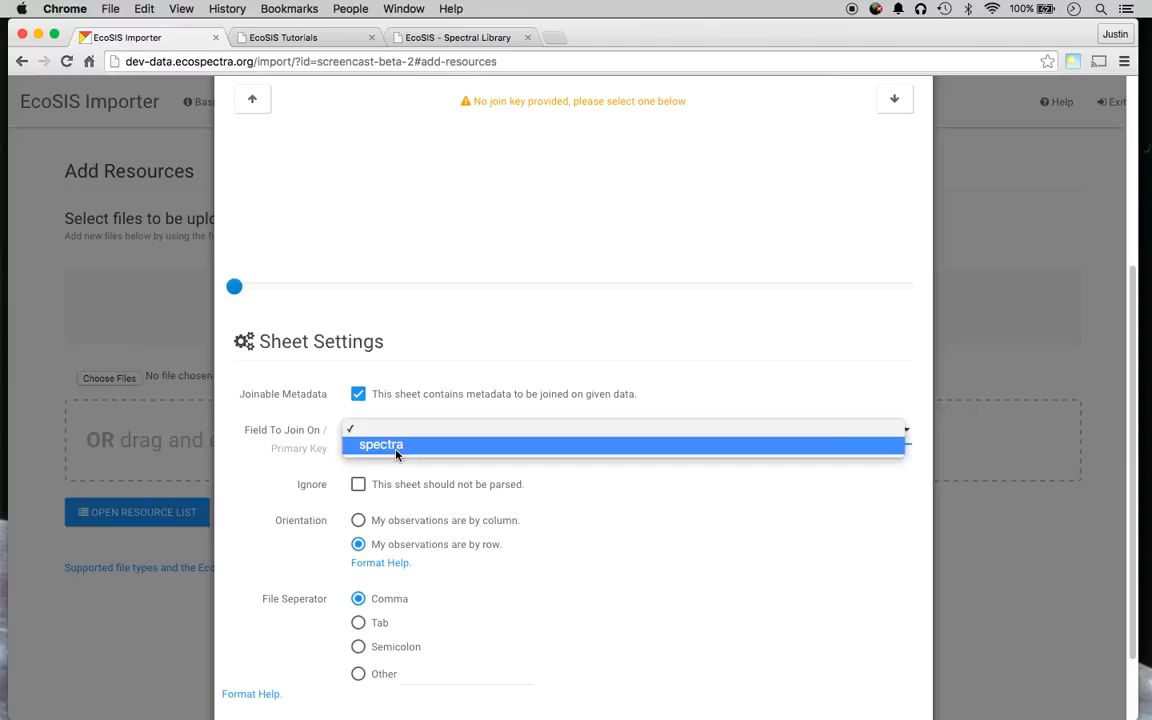
click(396, 452)
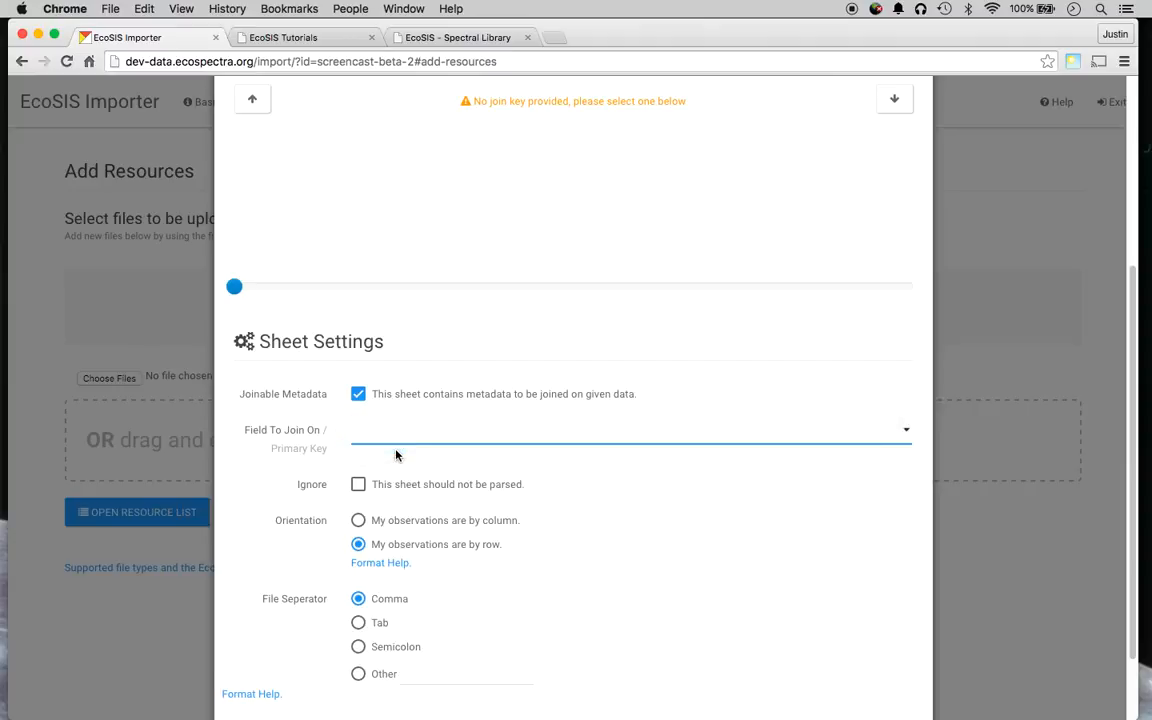
Point out the spectra match AK01_ACRU_B_LC_REFL in demo_data.csv and preview row 28.
scroll(609, 329, up, 5)
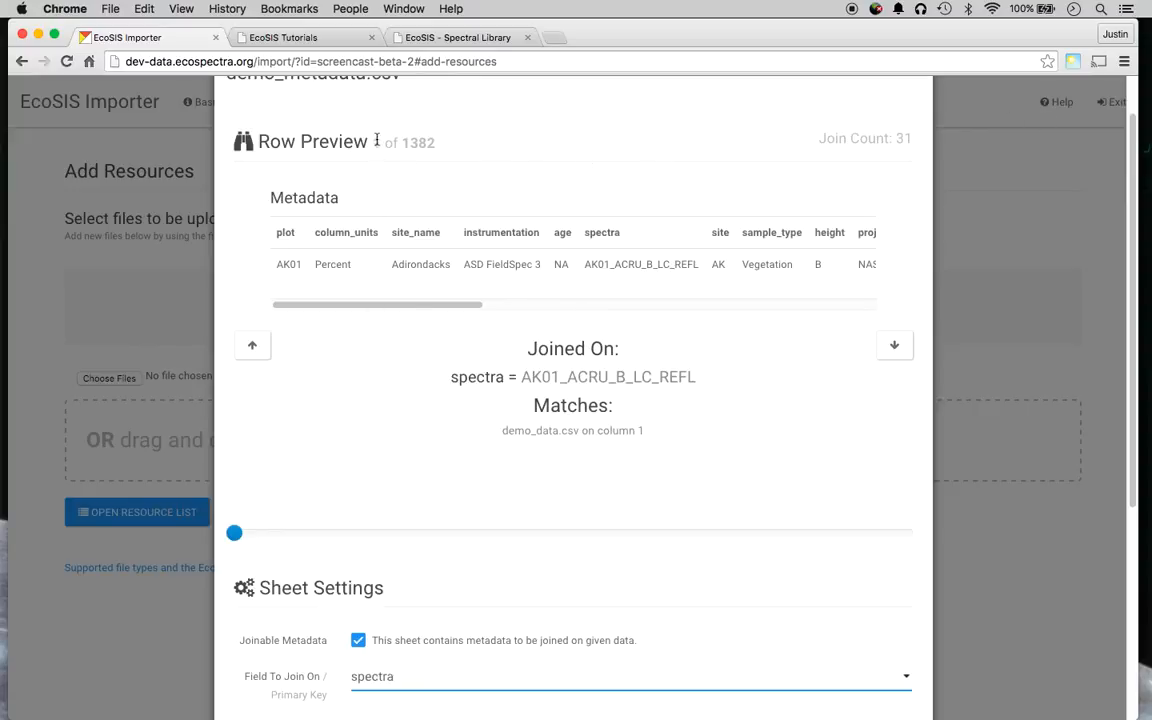
drag(454, 378, 527, 378)
click(527, 378)
double_click(460, 377)
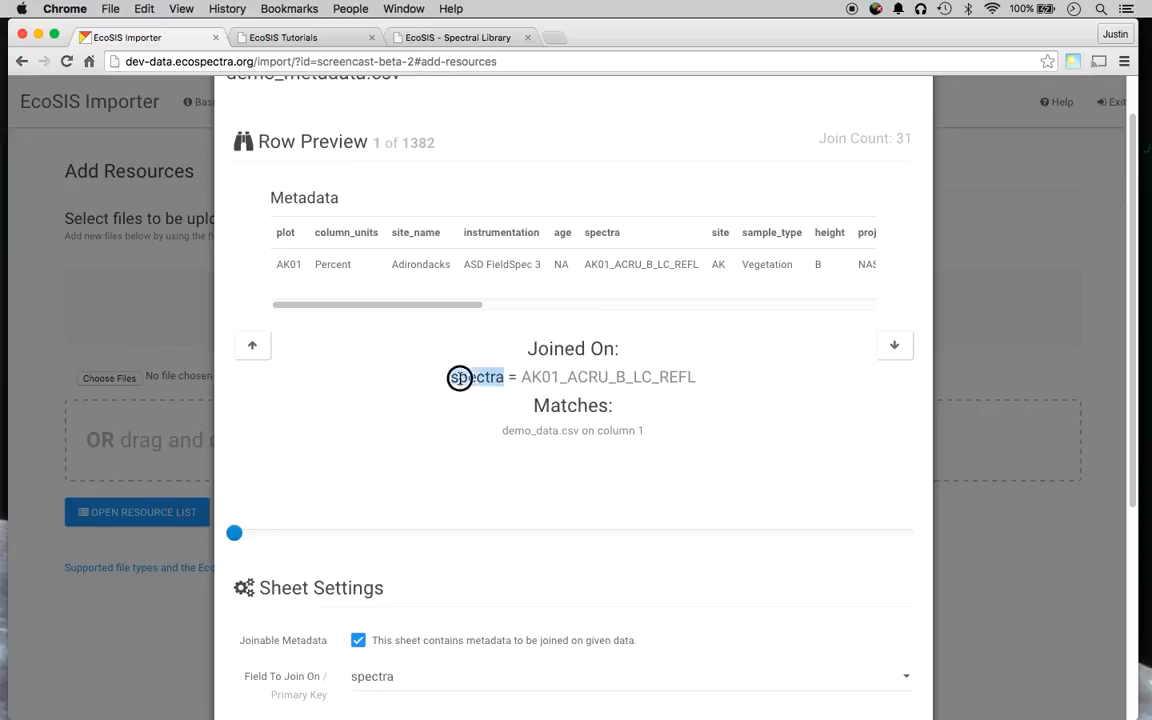
double_click(572, 378)
click(502, 434)
drag(502, 434, 583, 434)
click(631, 434)
double_click(631, 434)
click(248, 537)
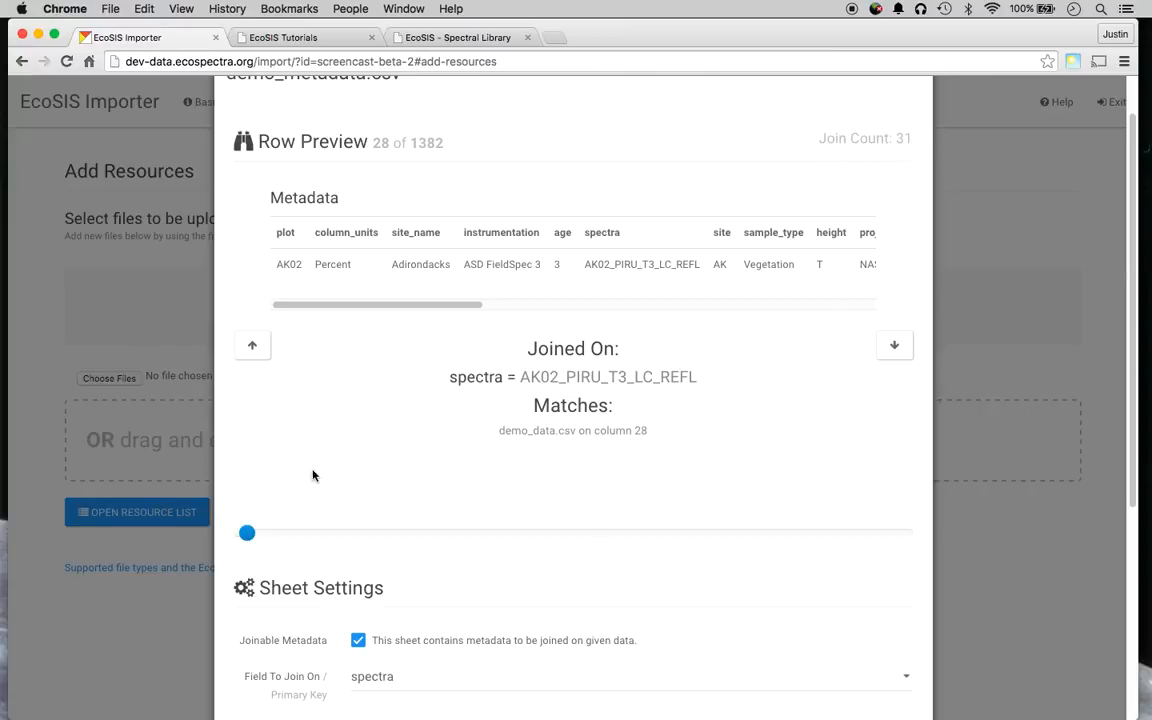
scroll(319, 468, down, 5)
Return to demo_data.csv and review spectrum 28's joined metadata, such as plot AK02 and site Adirondacks.
click(270, 665)
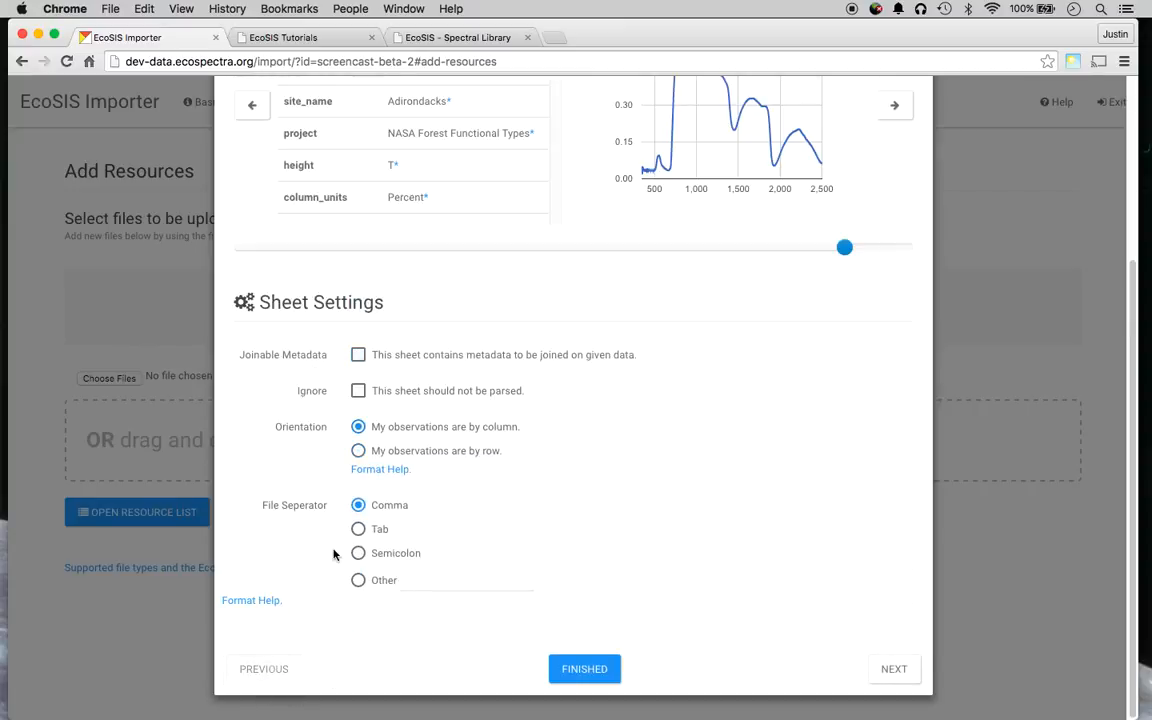
scroll(446, 437, up, 5)
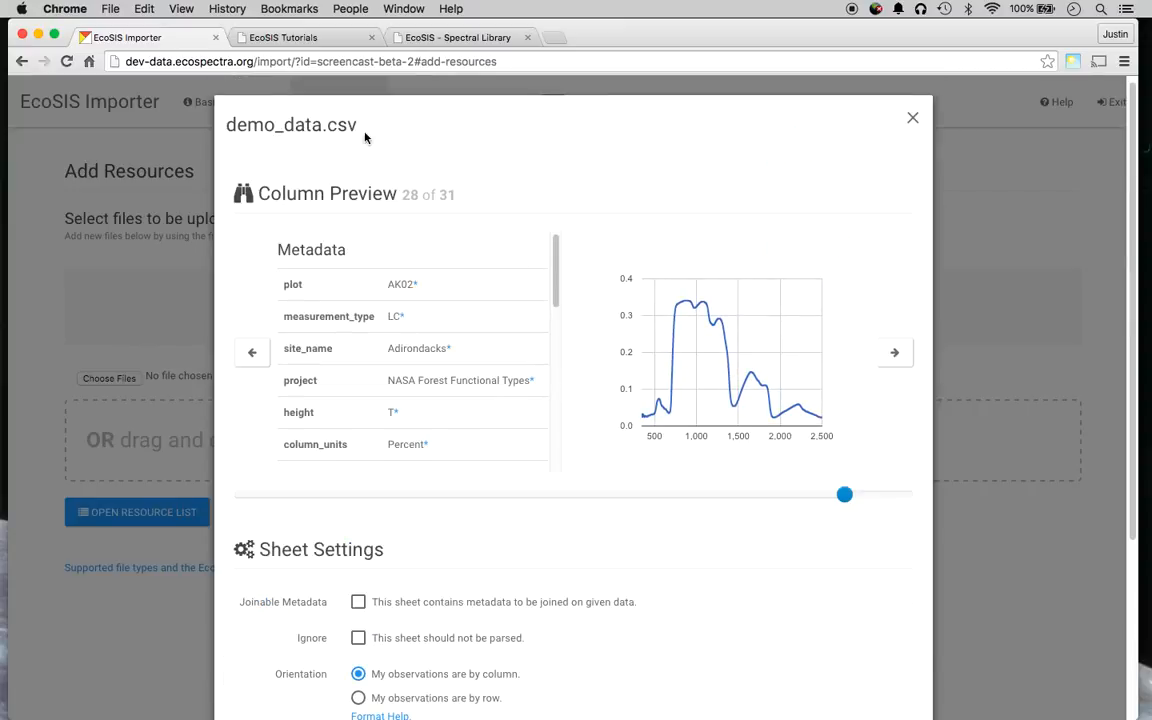
drag(551, 255, 537, 437)
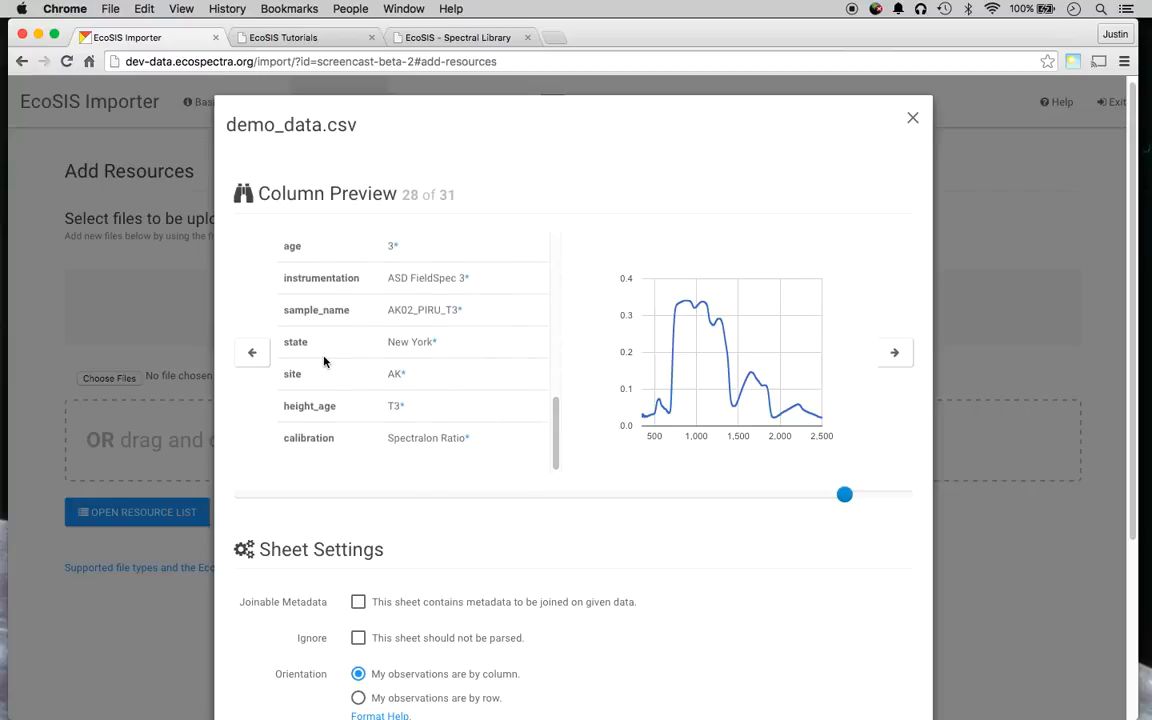
scroll(290, 319, up, 5)
scroll(326, 362, up, 3)
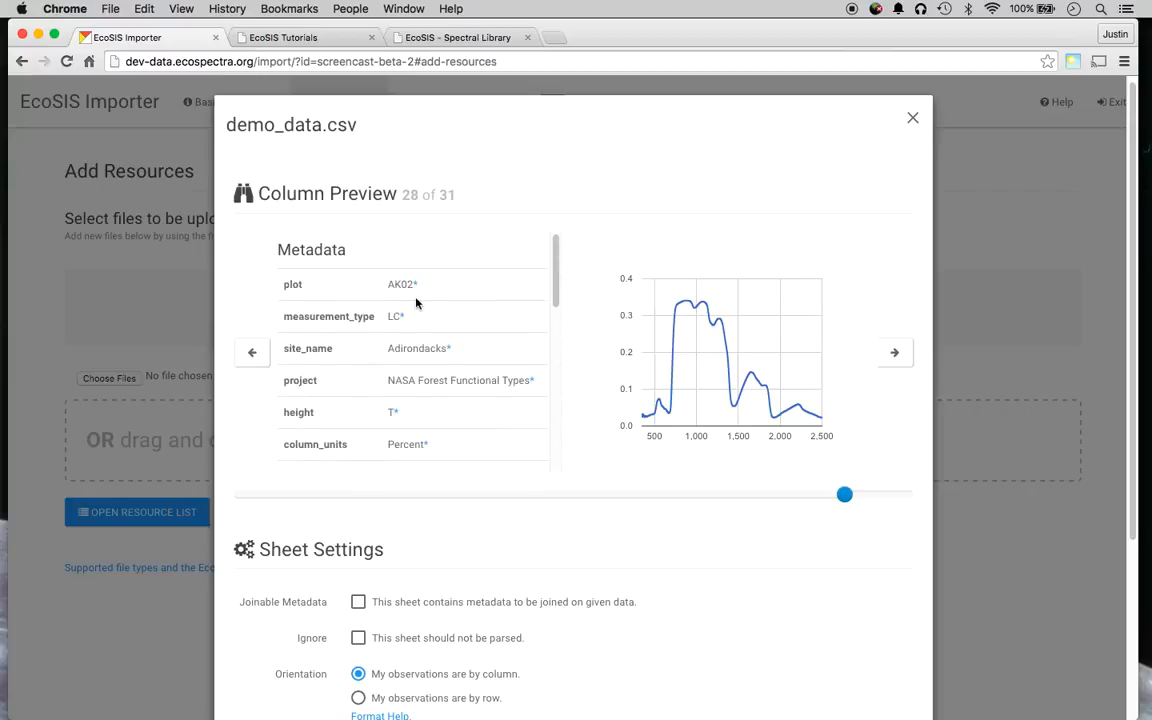
mouse_move(418, 290)
drag(553, 275, 548, 249)
scroll(567, 285, down, 5)
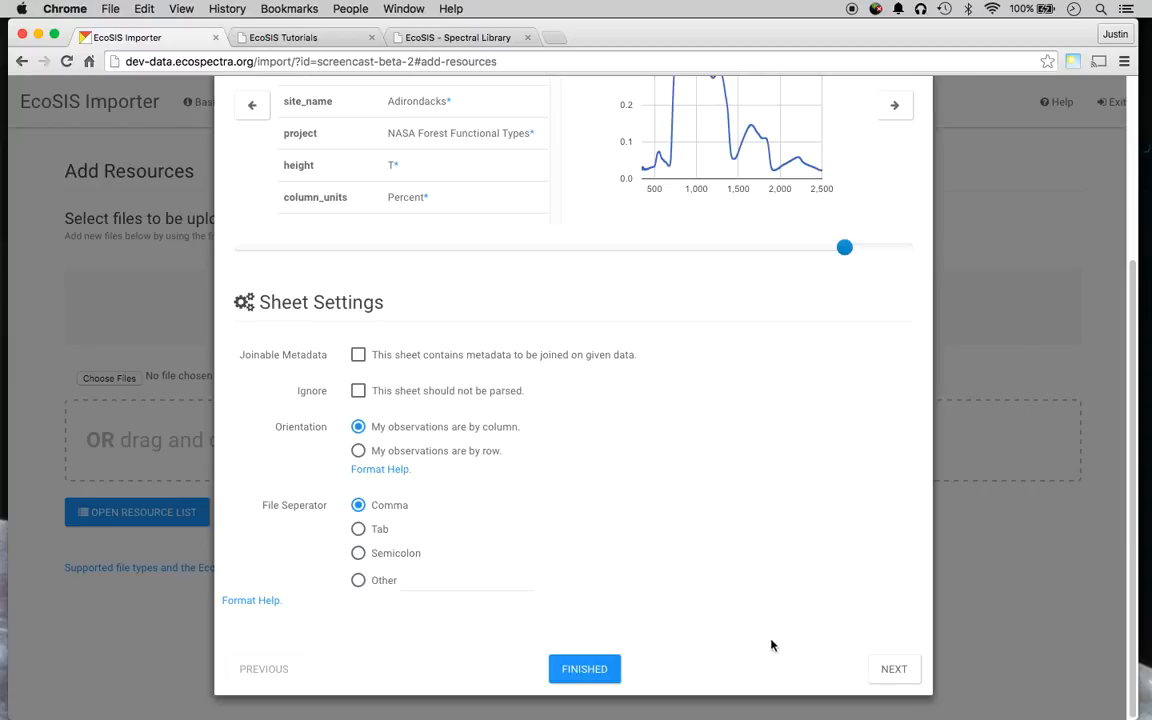
Recheck the metadata sheet's spectra join settings and close the configuration with FINISHED.
click(870, 667)
scroll(620, 470, down, 3)
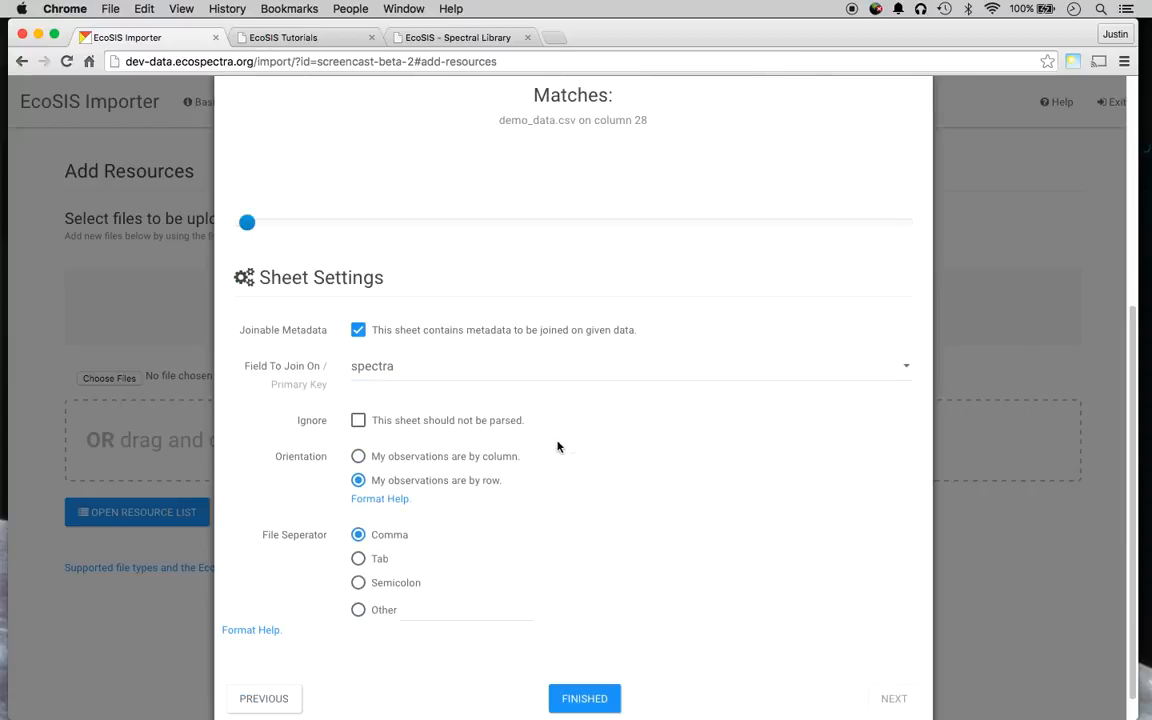
scroll(618, 499, up, 8)
scroll(669, 386, down, 7)
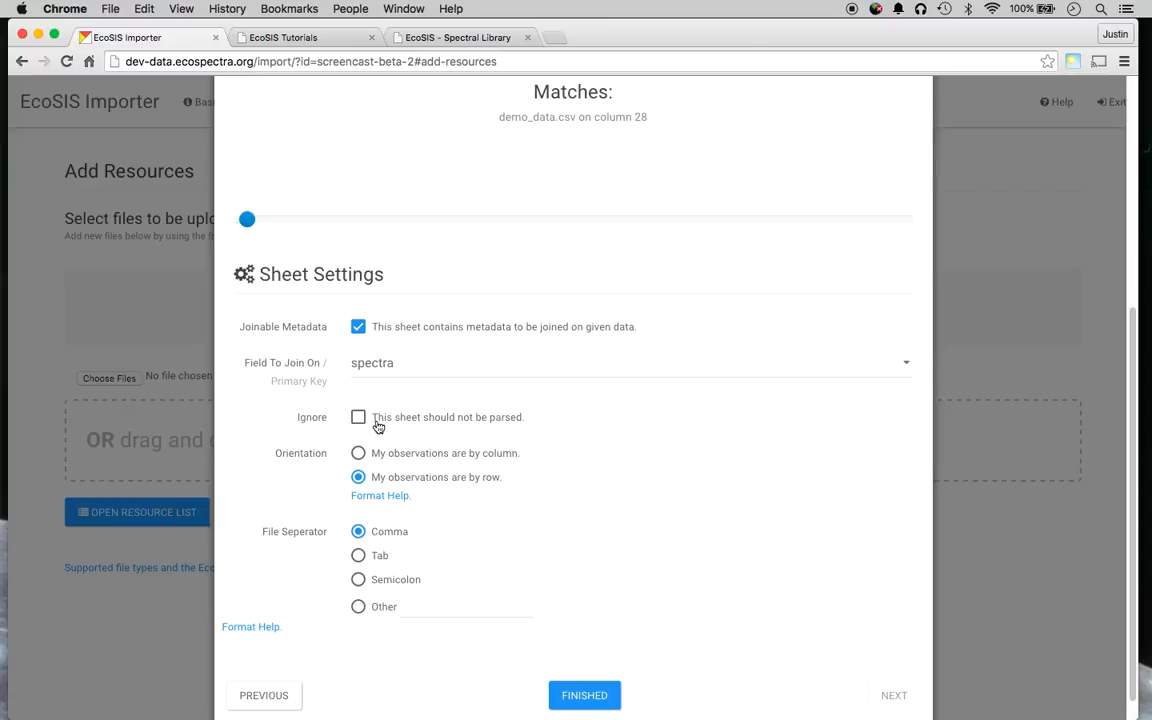
scroll(465, 620, down, 1)
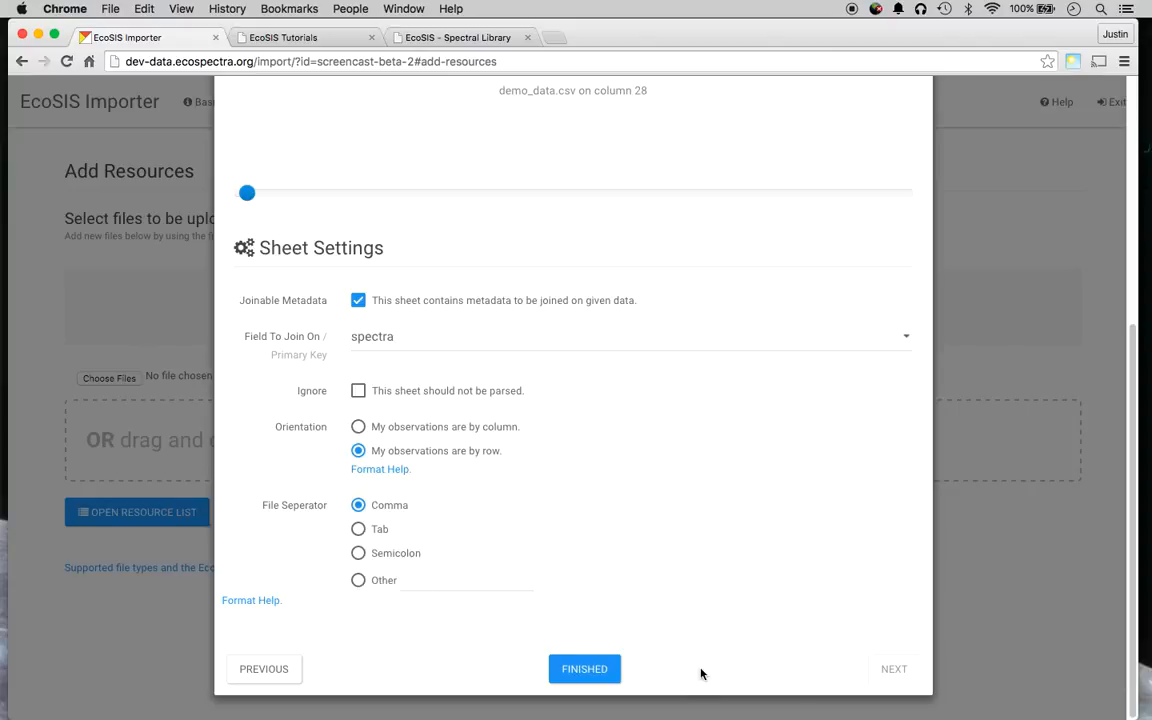
click(590, 669)
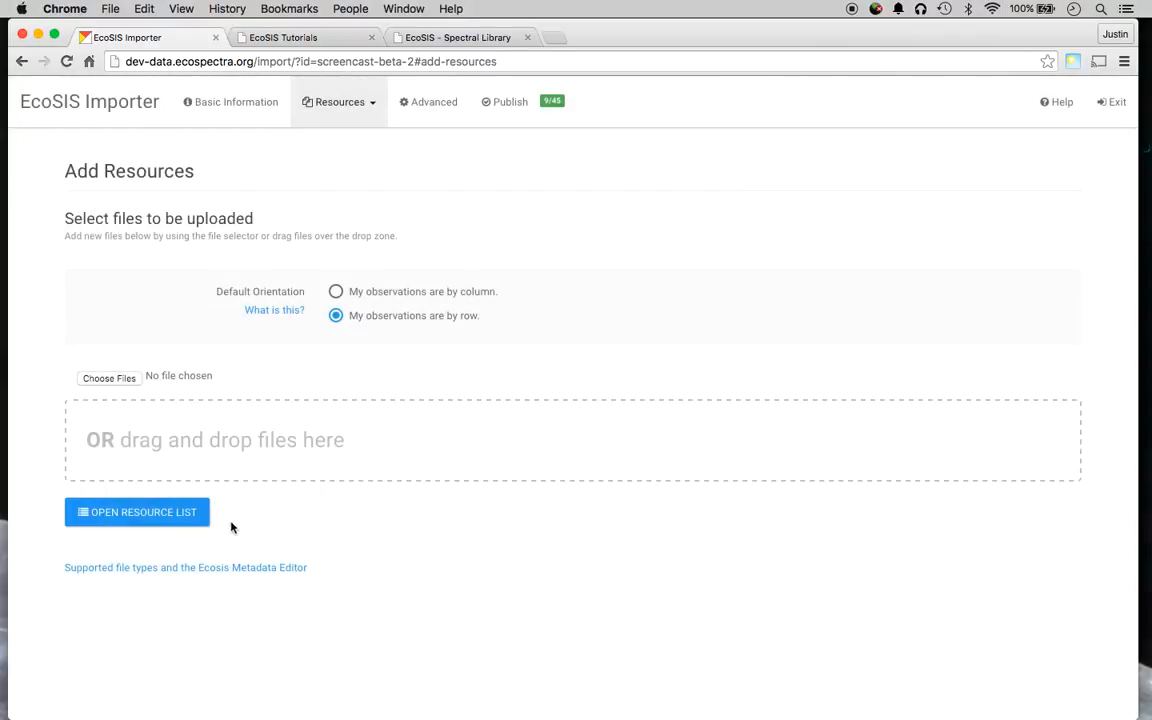
Show the uploaded resources list and look over the demo_data.csv Column Preview.
click(157, 521)
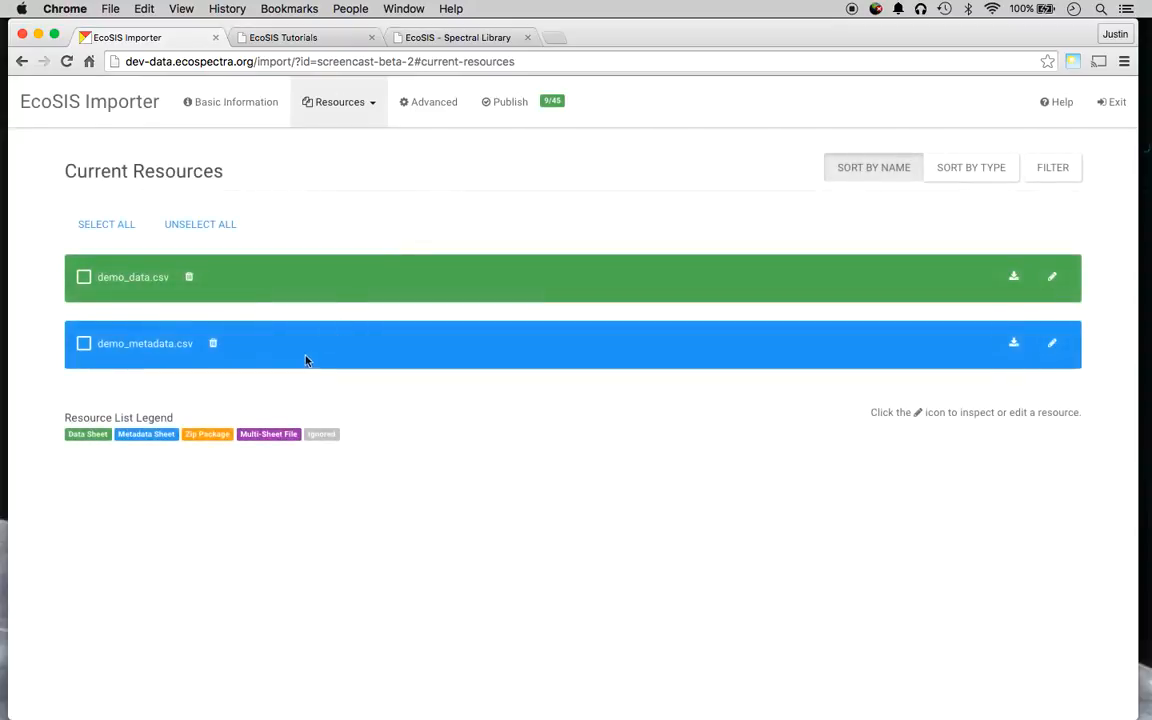
click(338, 102)
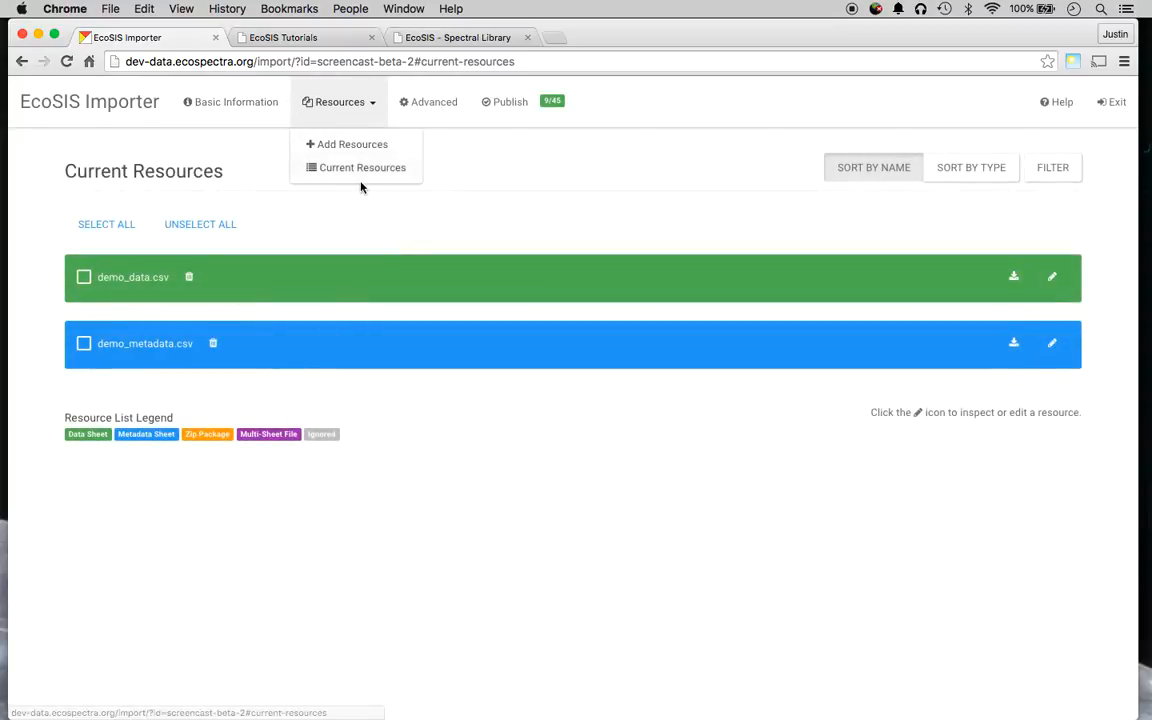
click(607, 197)
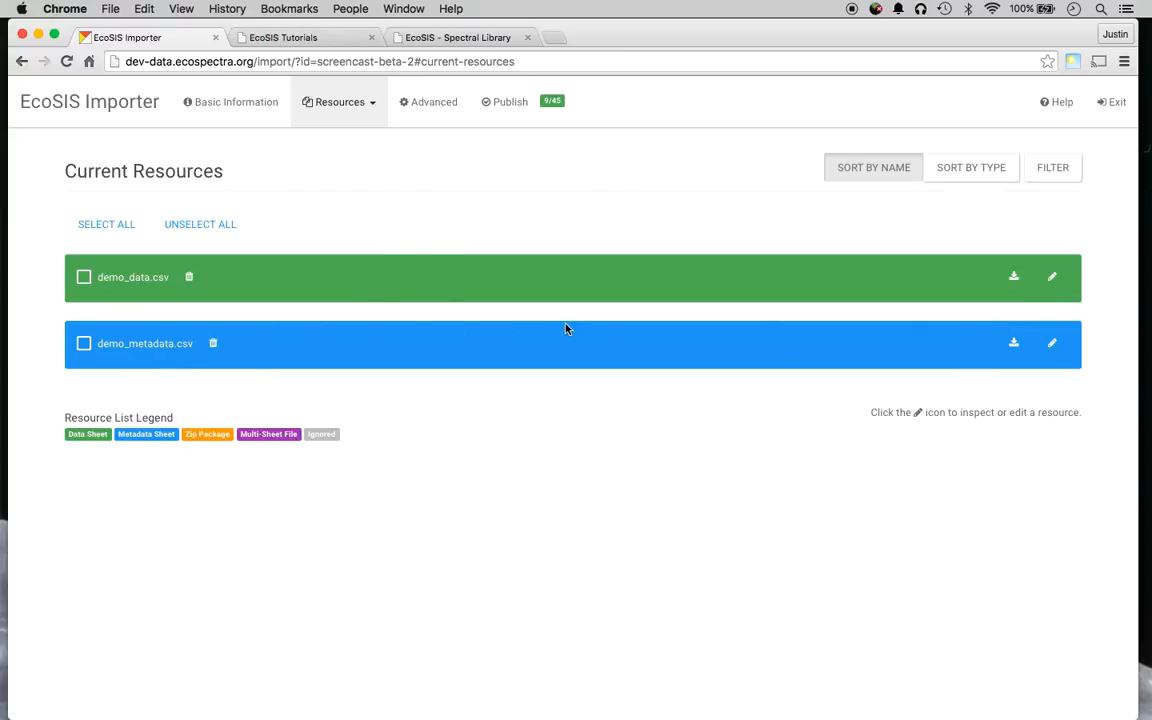
click(1049, 278)
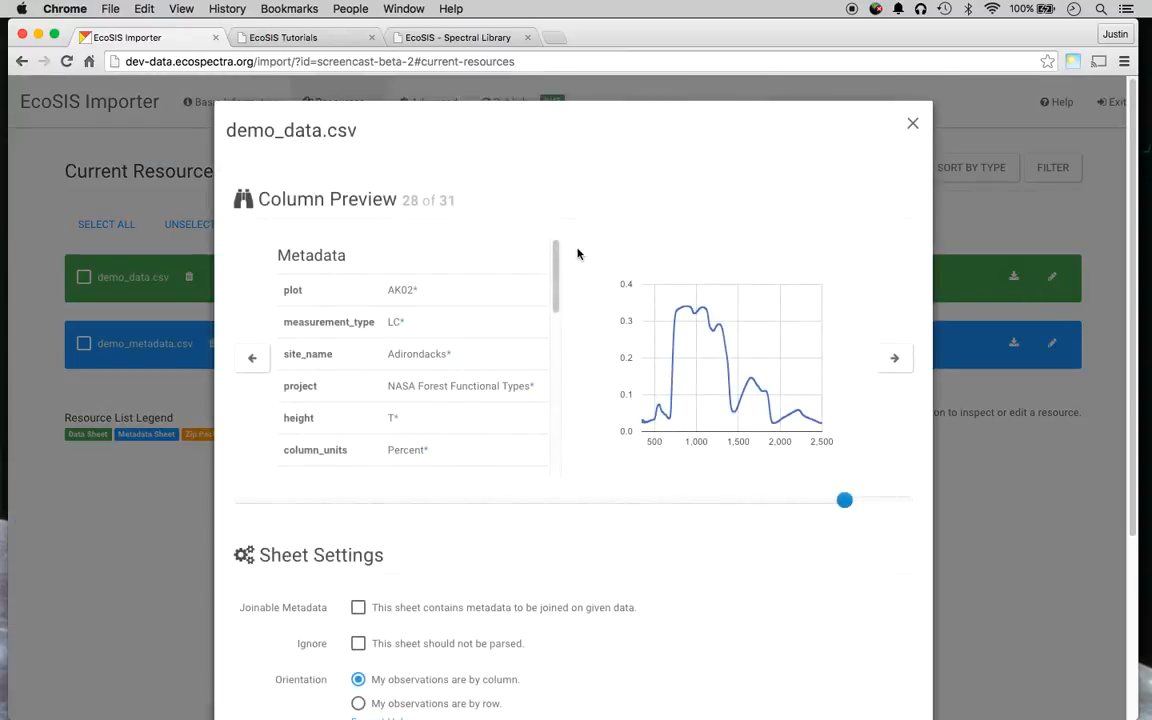
scroll(583, 265, down, 5)
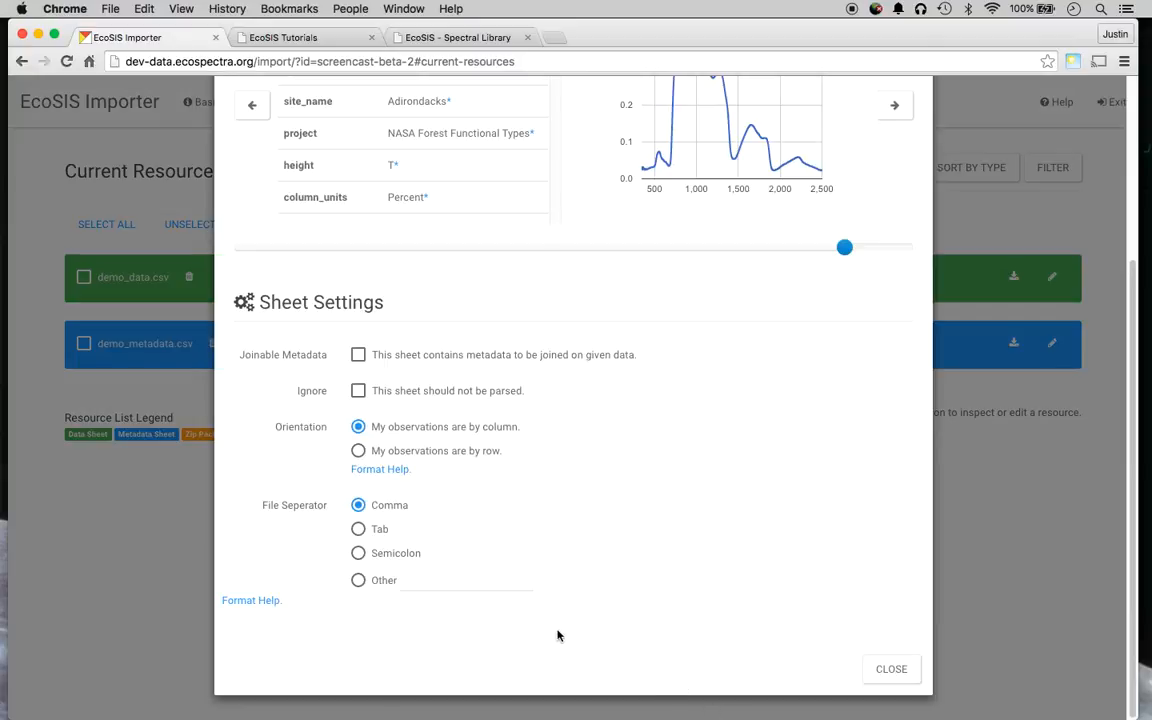
scroll(560, 632, up, 5)
scroll(424, 274, down, 10)
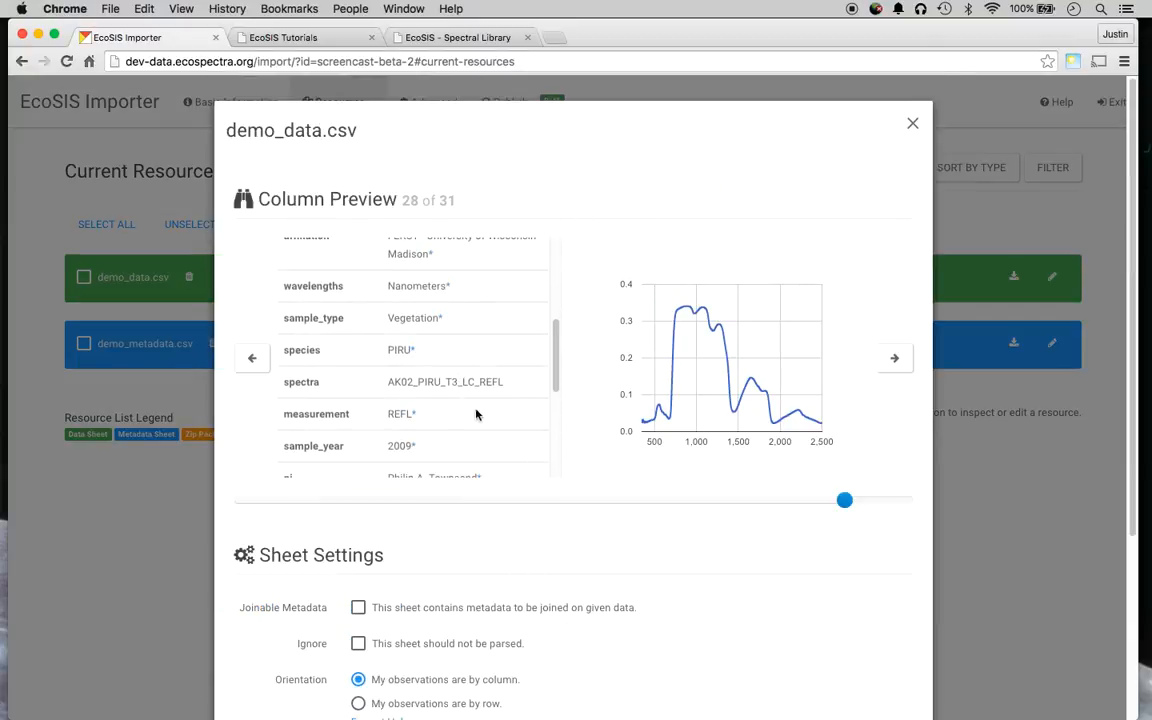
scroll(650, 245, up, 4)
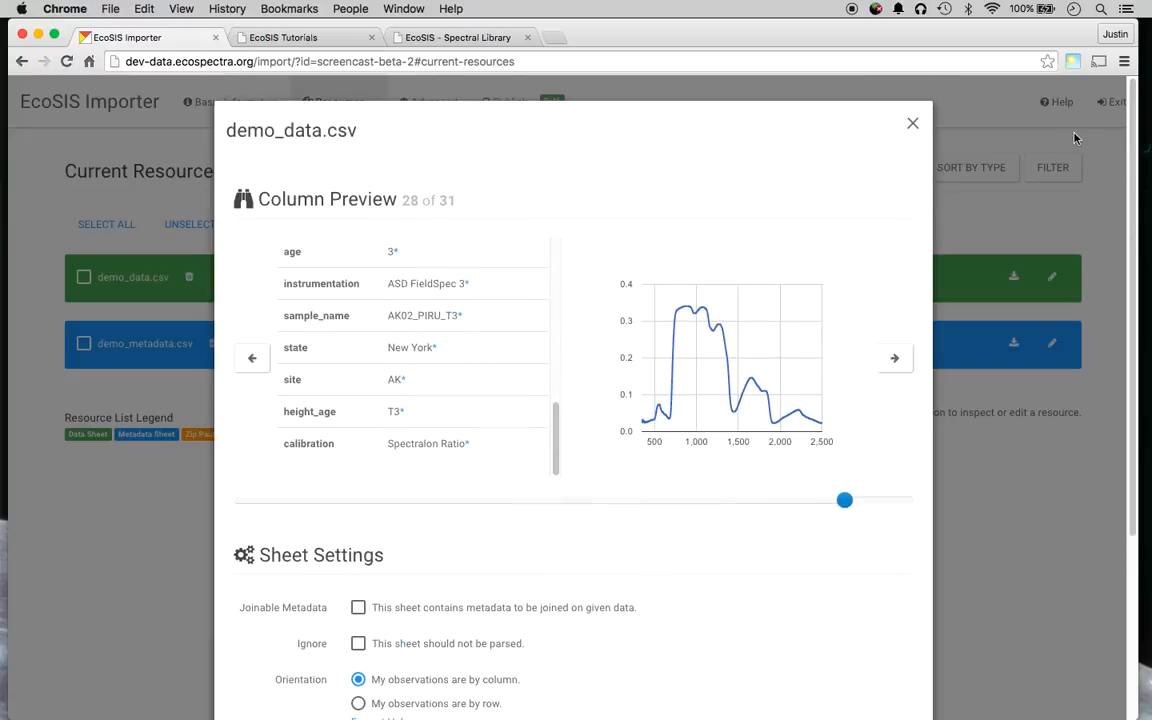
click(912, 120)
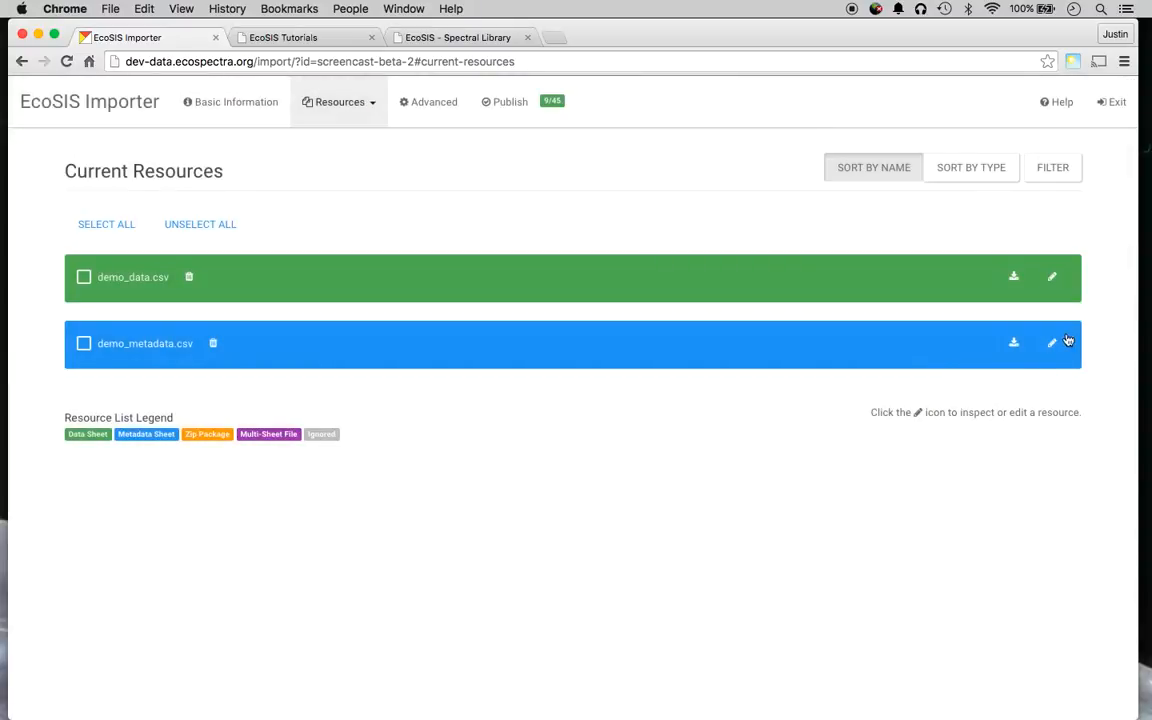
Look over the demo_metadata.csv preview, then select and deselect both resources.
click(1054, 341)
scroll(409, 338, down, 4)
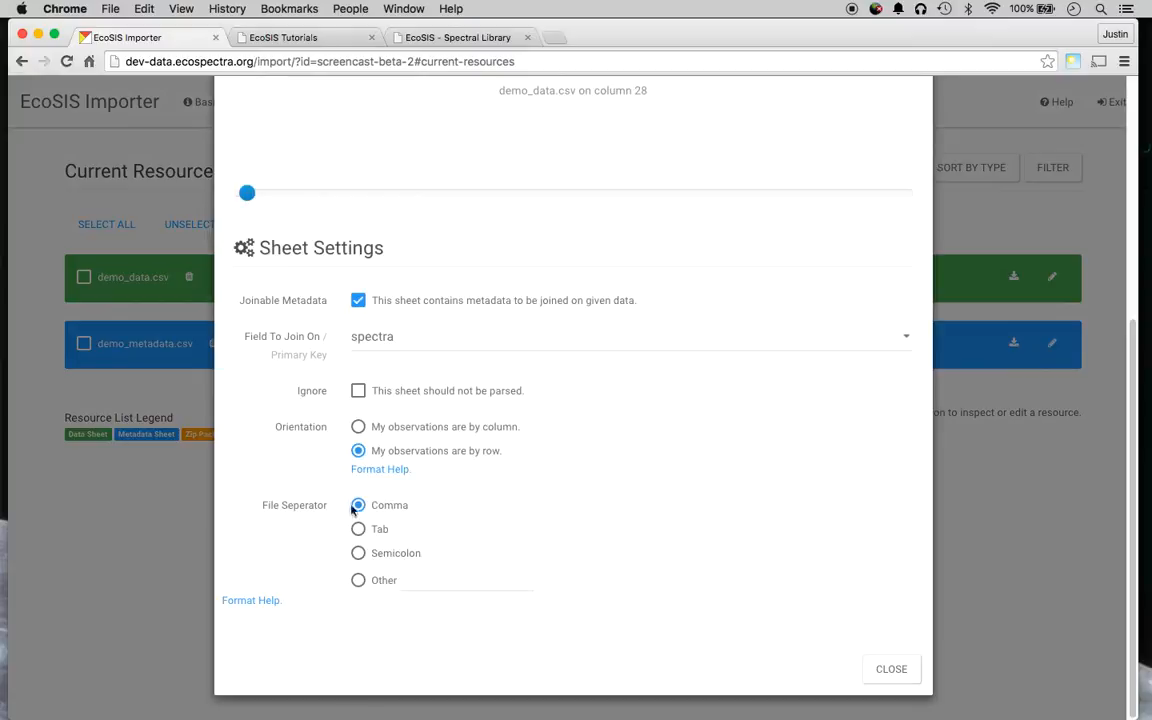
scroll(352, 535, up, 4)
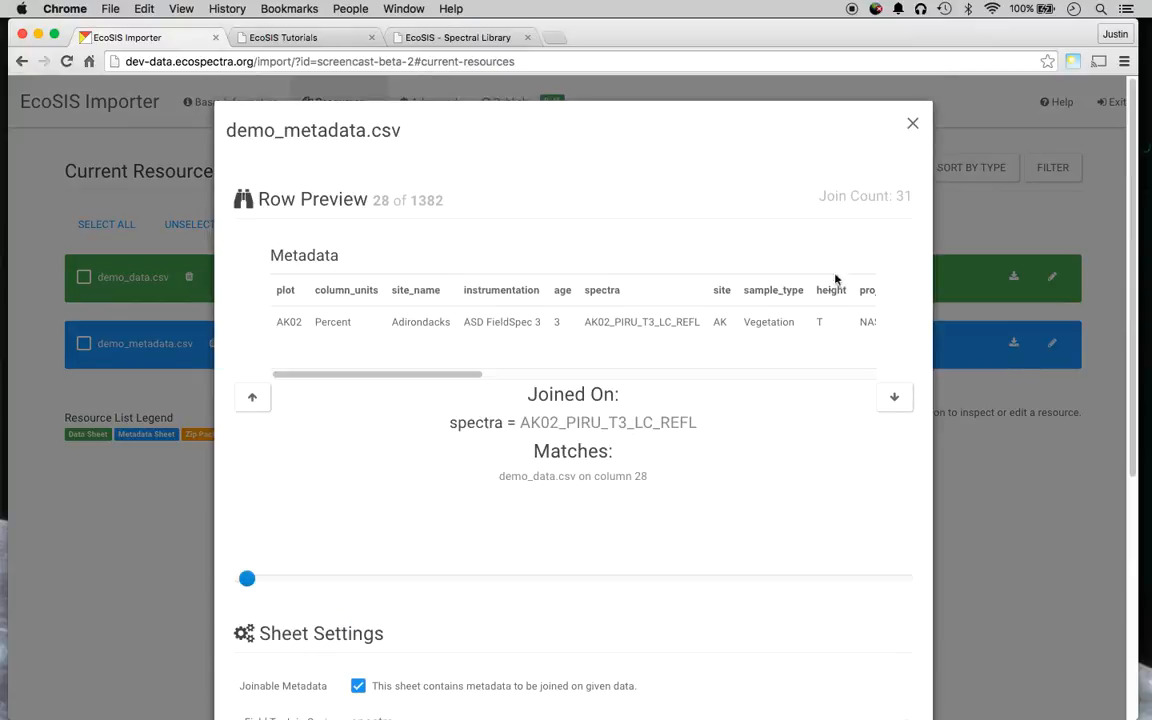
click(912, 124)
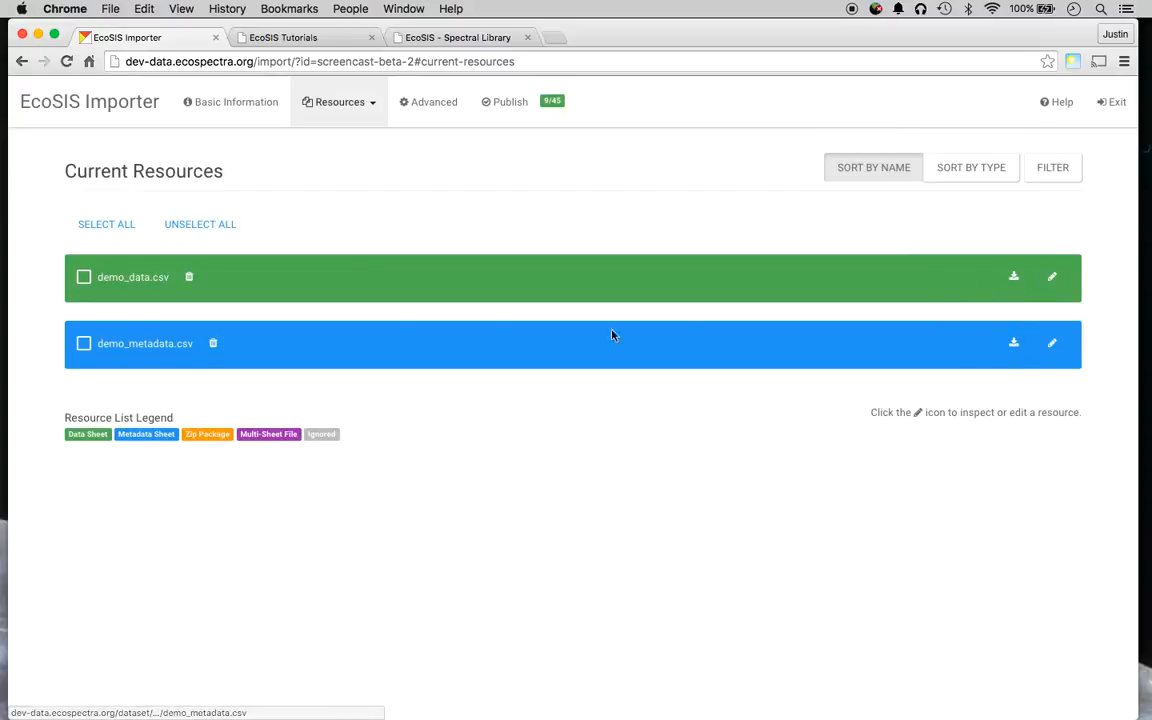
click(106, 226)
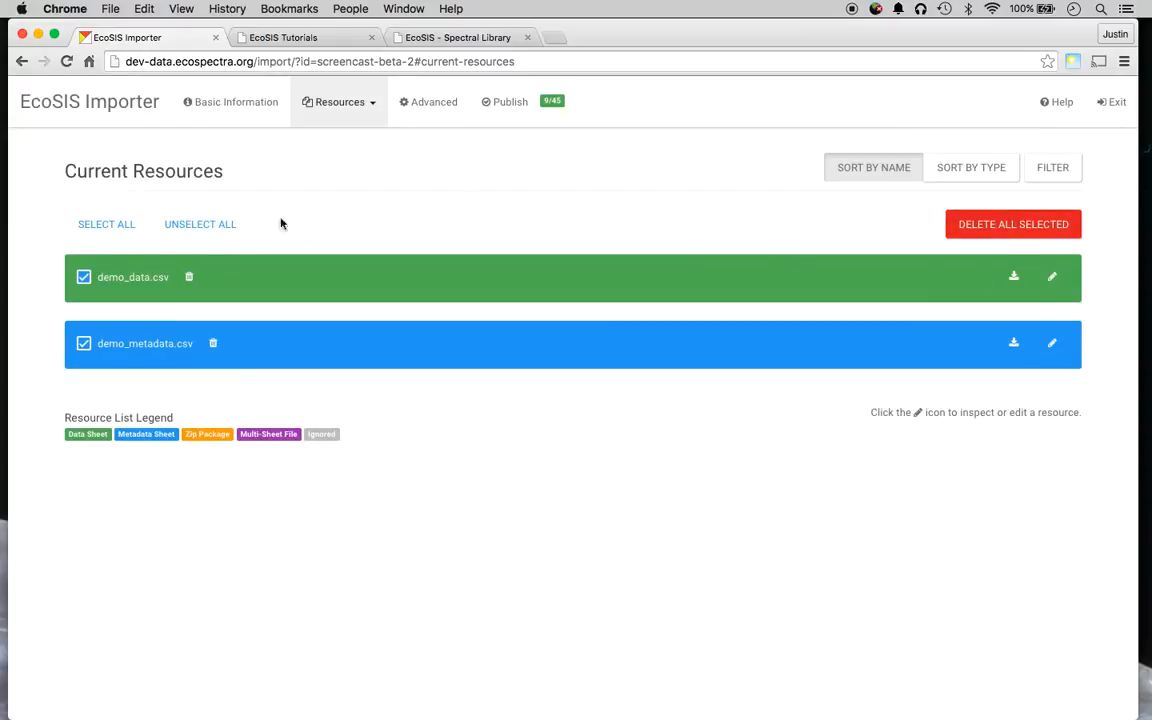
click(200, 225)
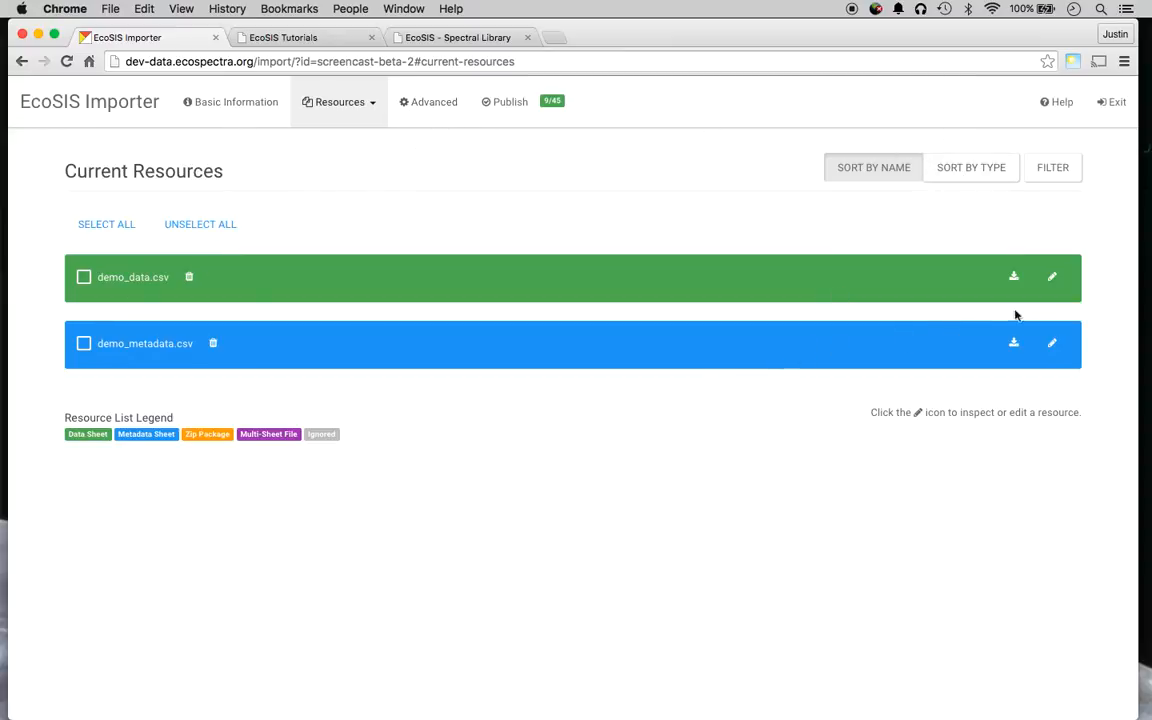
Review demo_data.csv's Column Preview again before moving to the Advanced attribute mapping page.
click(1052, 276)
scroll(517, 386, down, 5)
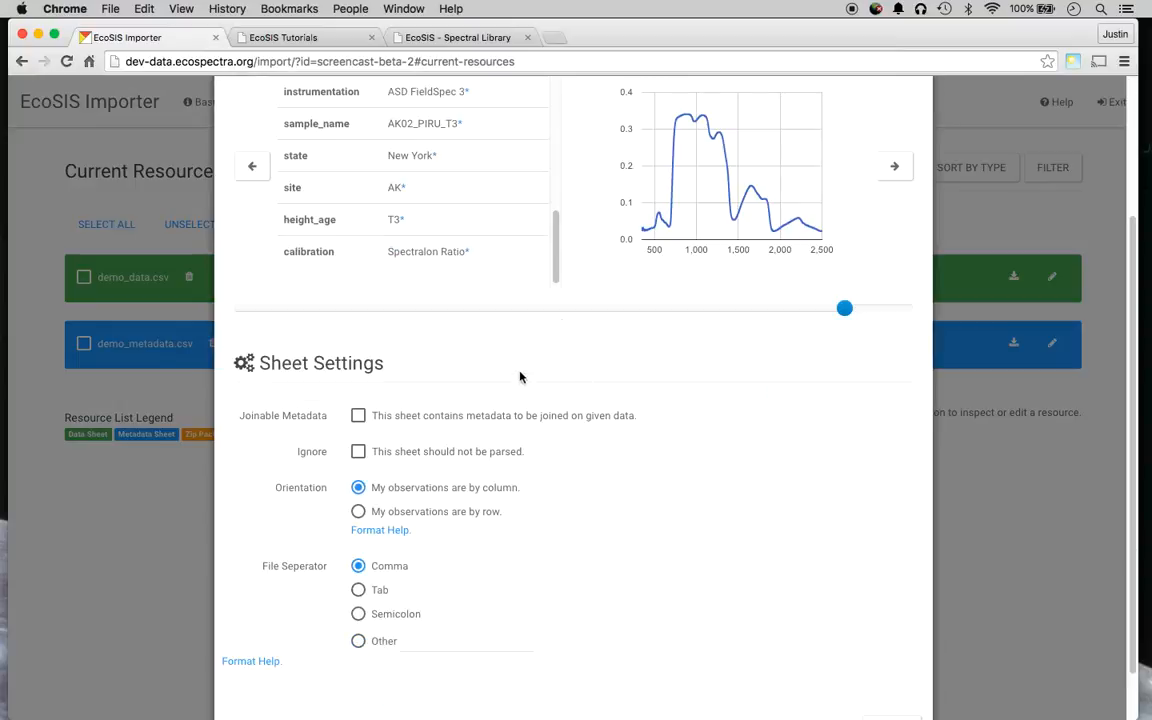
scroll(546, 240, up, 3)
scroll(575, 237, up, 3)
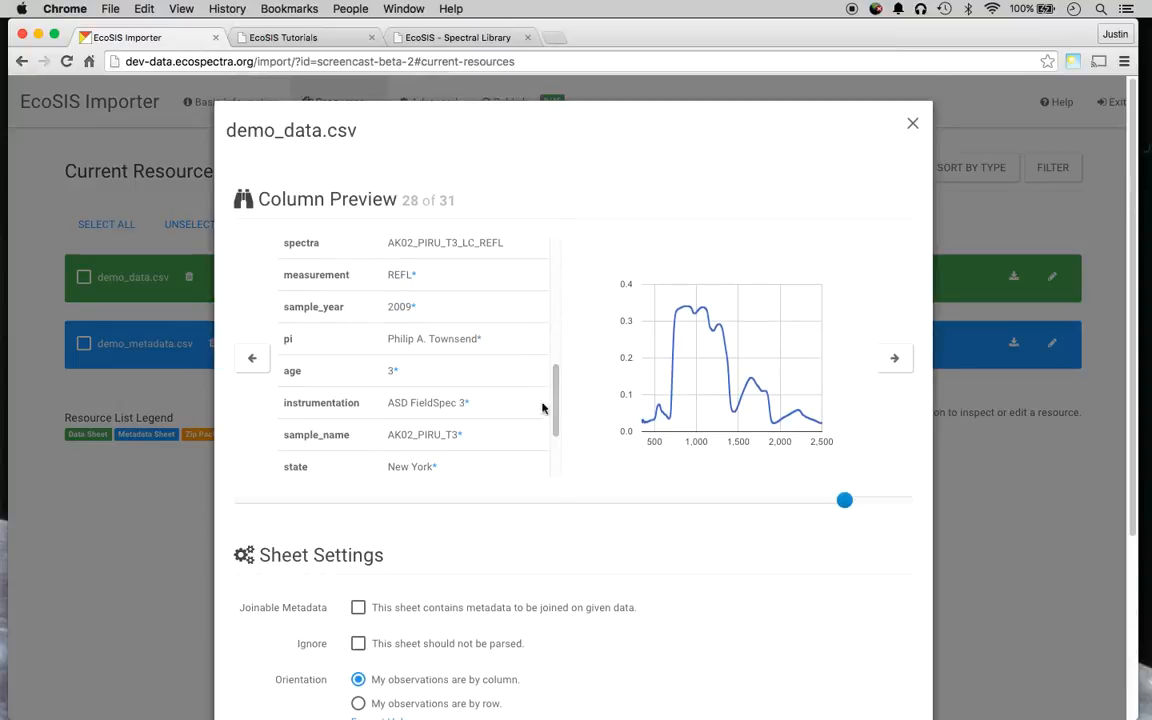
drag(553, 396, 548, 356)
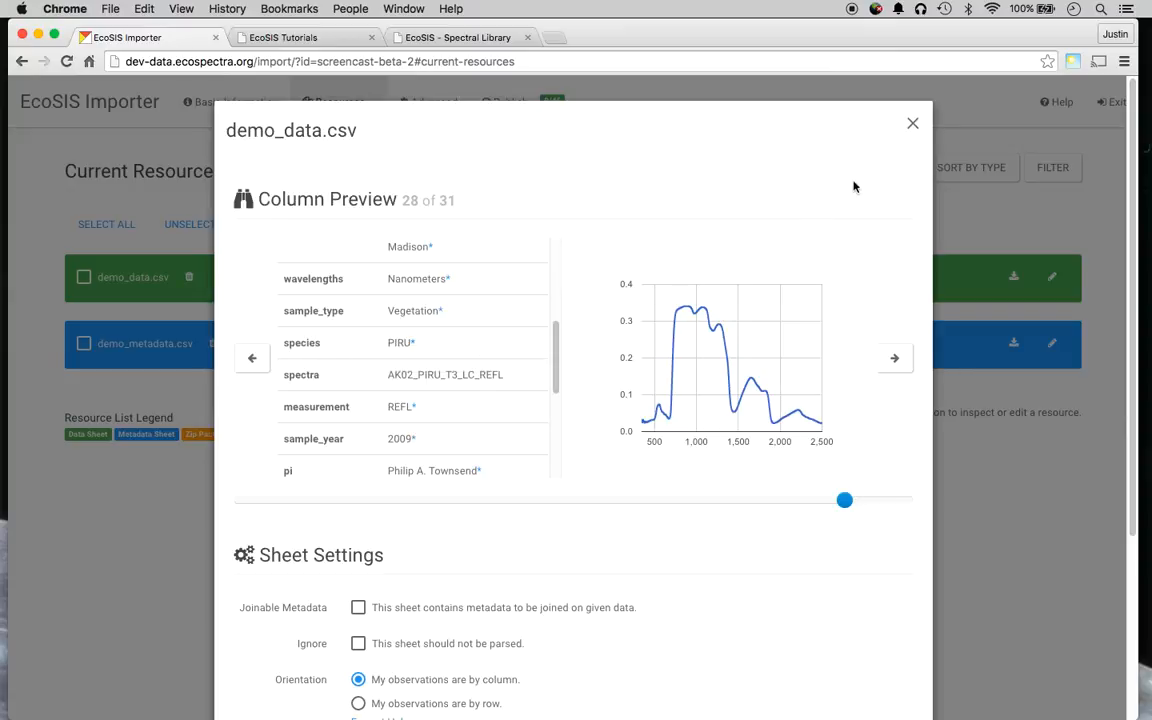
click(912, 123)
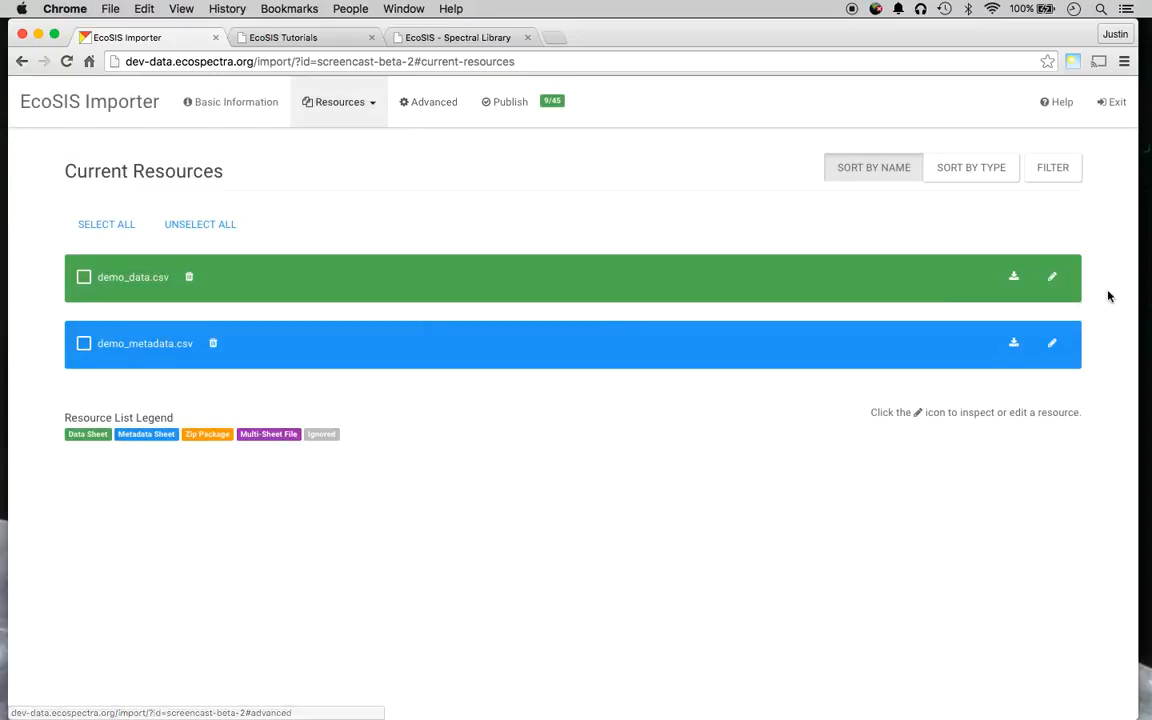
click(1054, 279)
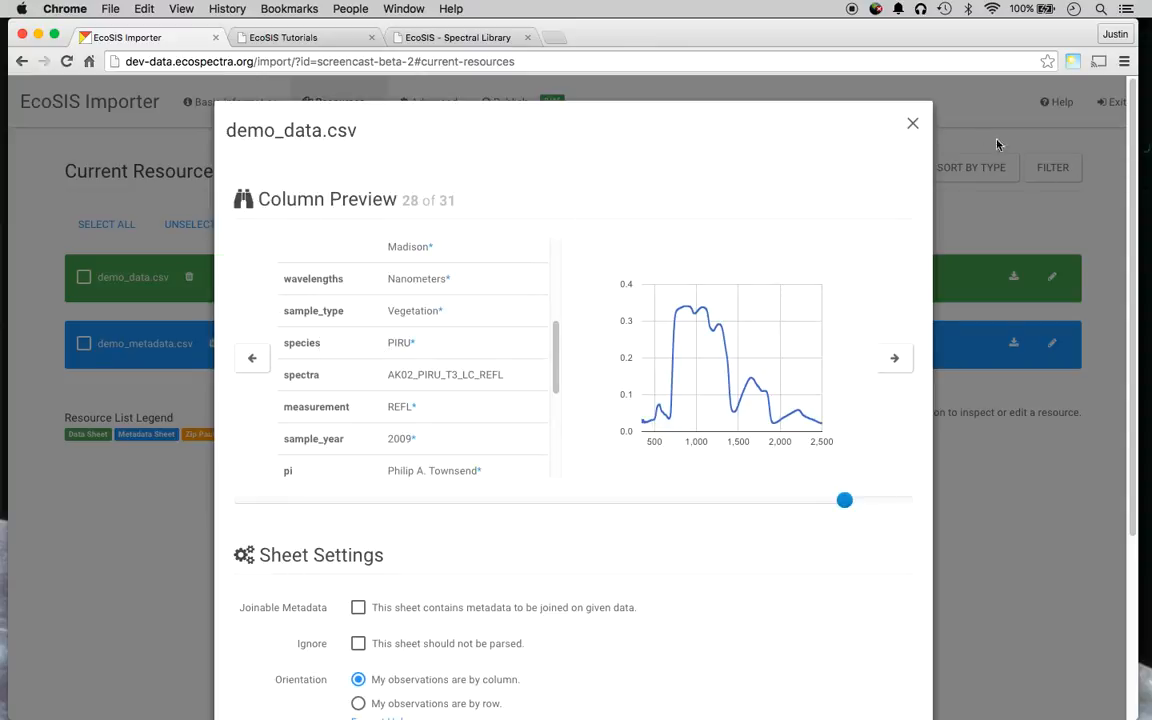
click(913, 125)
click(455, 106)
Add an individual mapping pairing EcoSIS attribute USDA Symbol with dataset attribute species.
scroll(338, 228, down, 2)
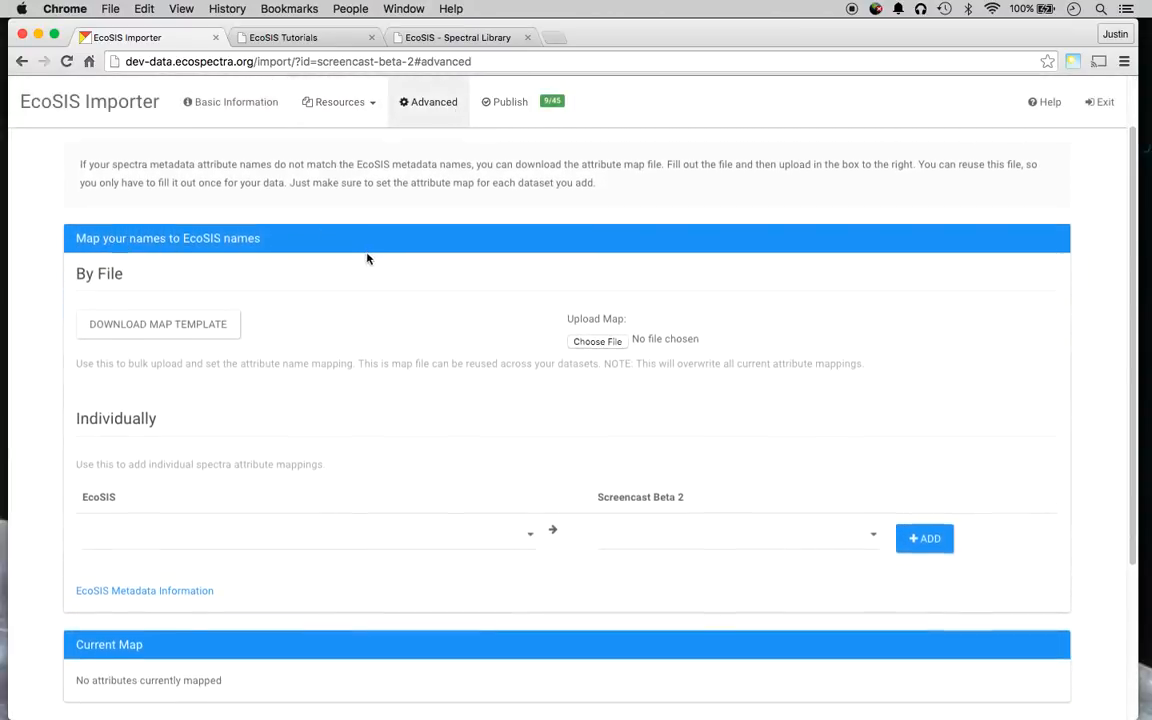
scroll(400, 330, down, 2)
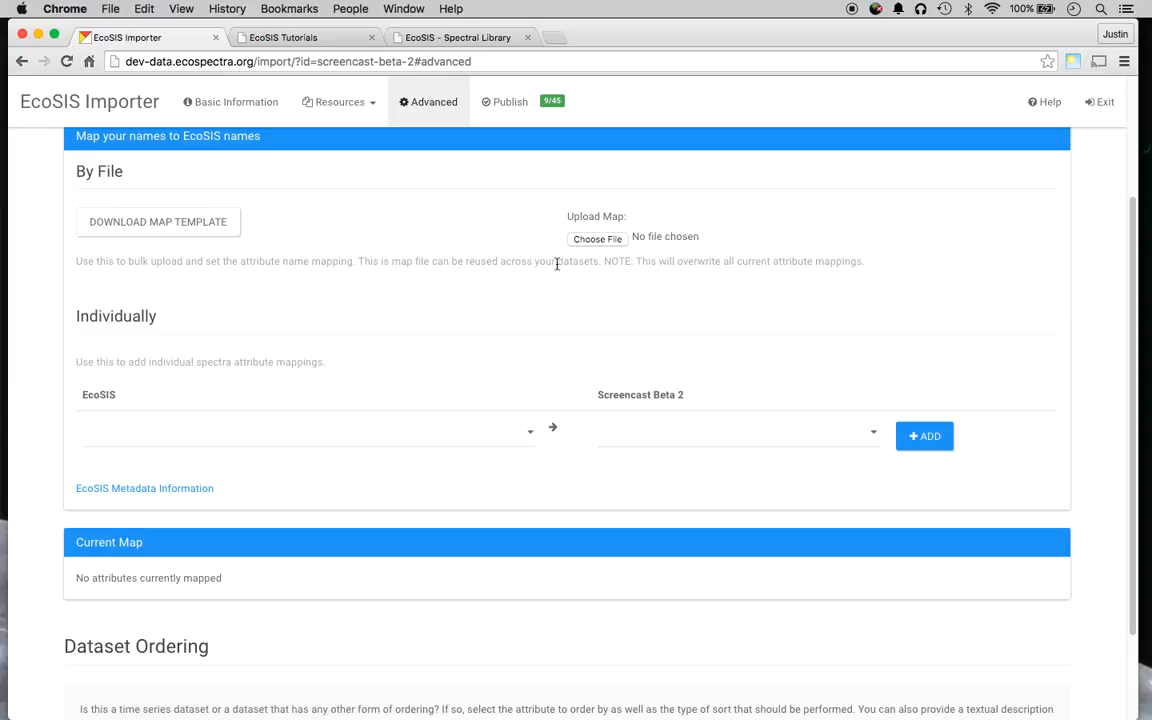
scroll(540, 285, down, 1)
scroll(180, 396, down, 3)
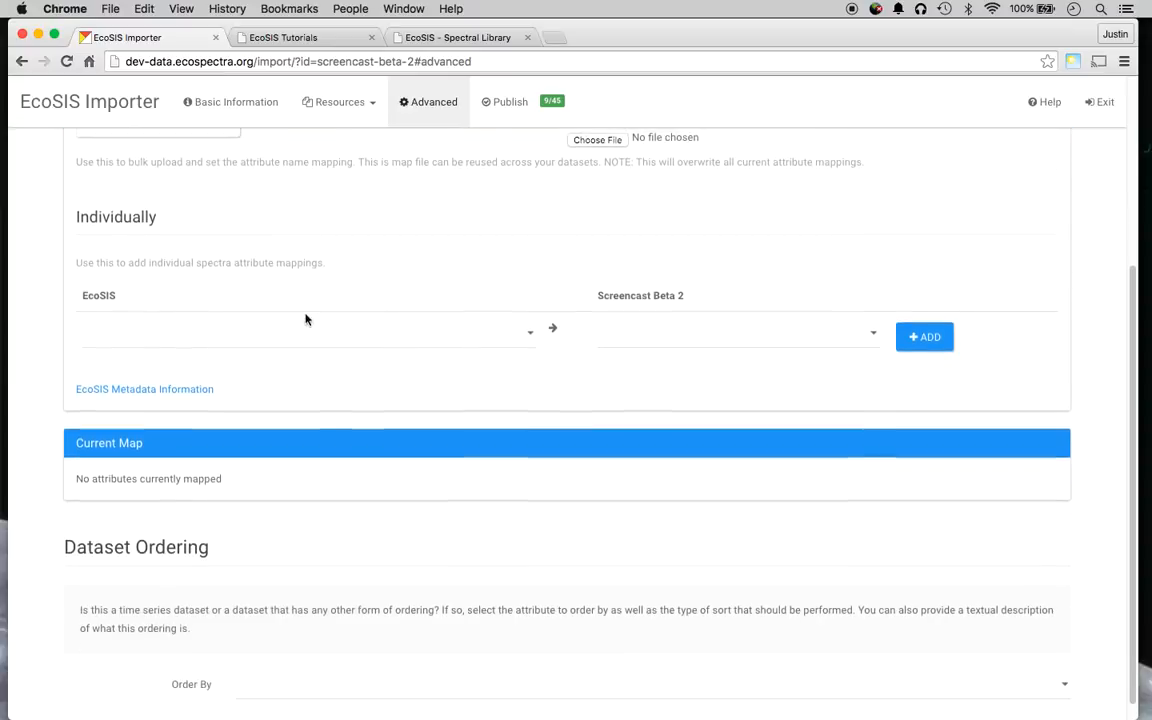
click(390, 331)
click(441, 245)
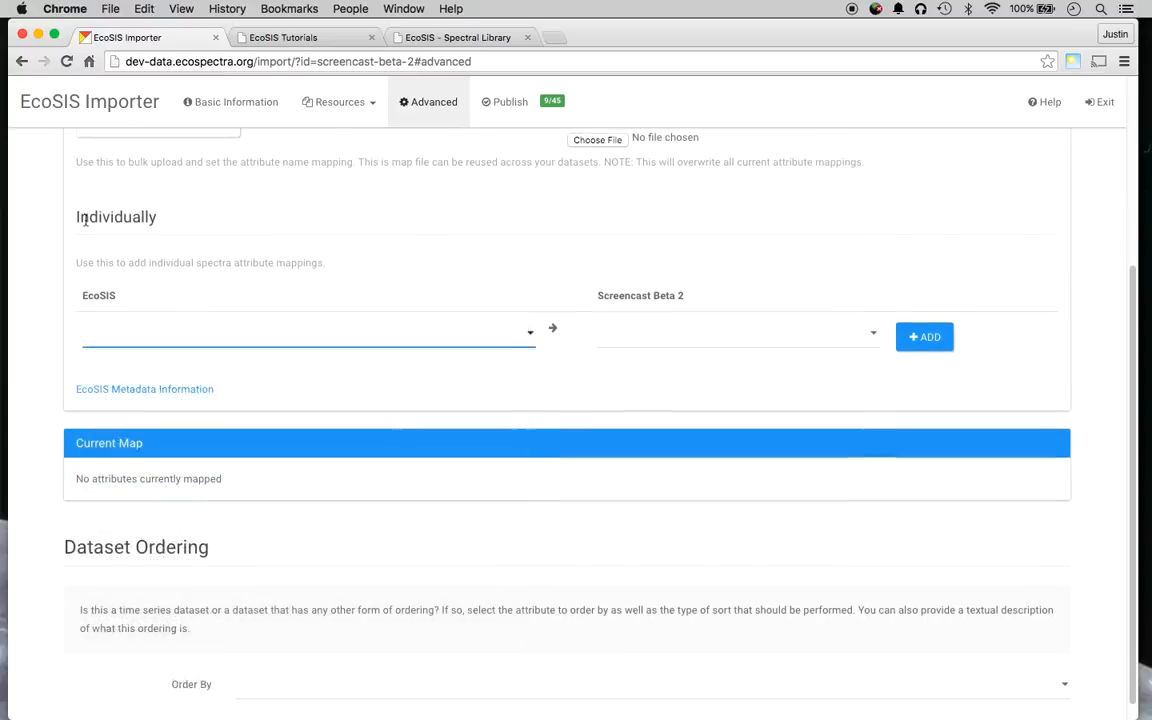
click(458, 342)
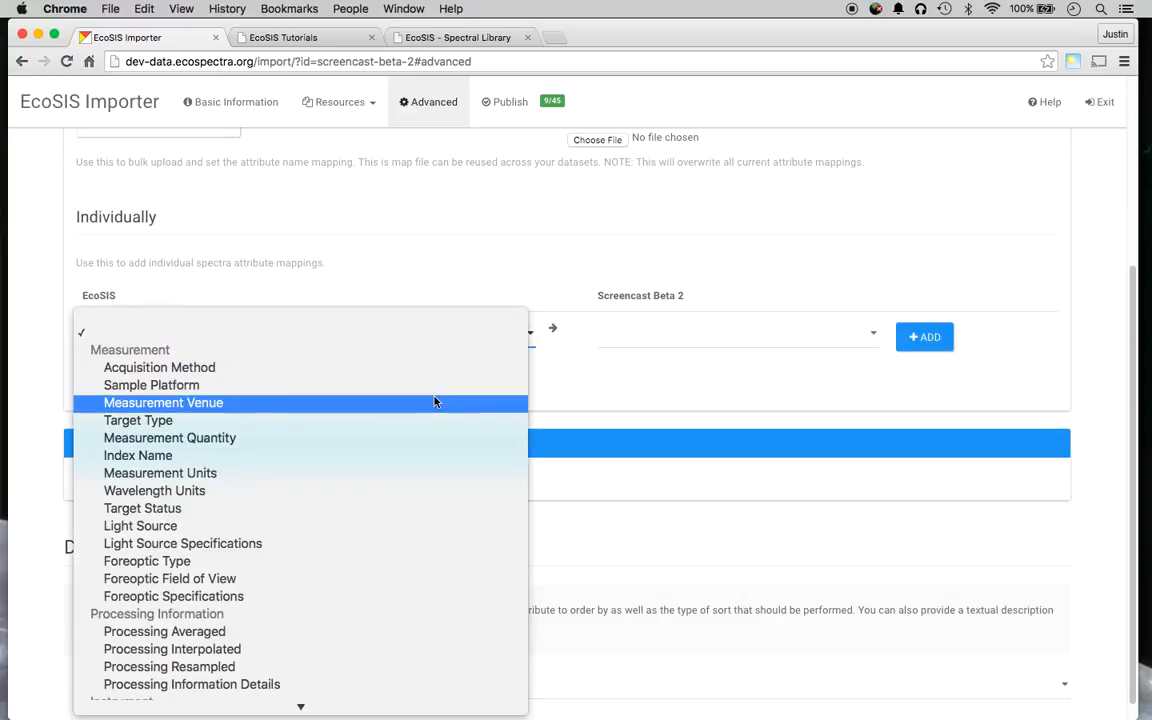
scroll(385, 357, down, 5)
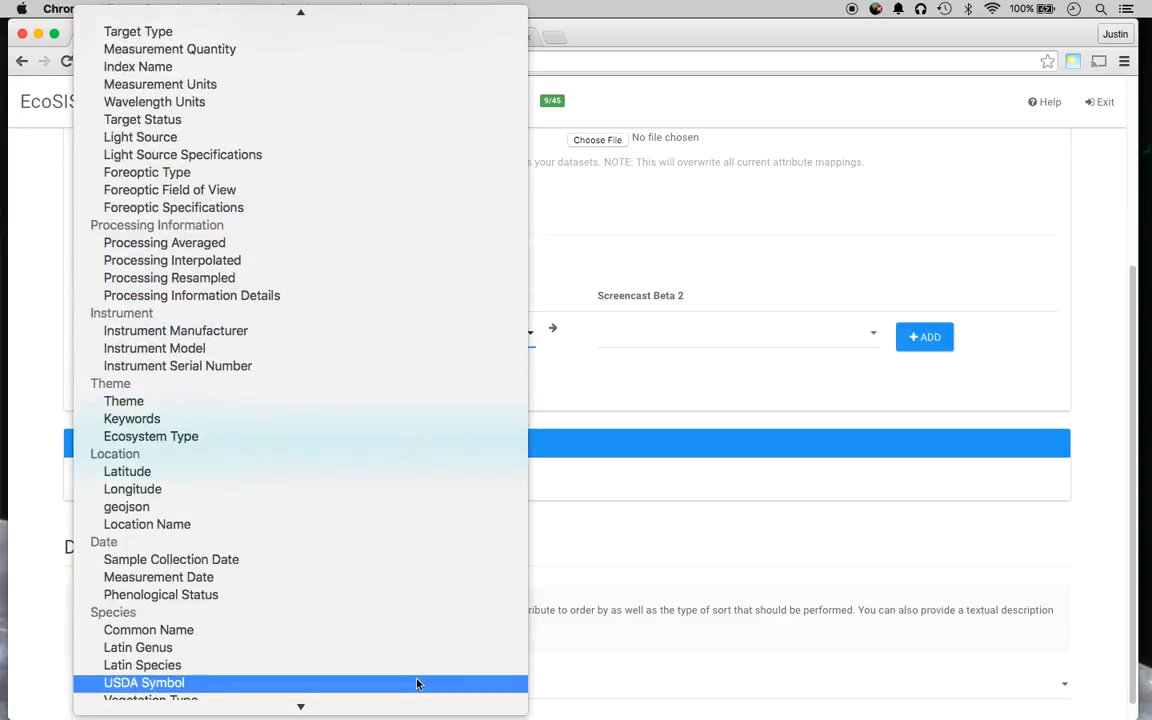
click(386, 686)
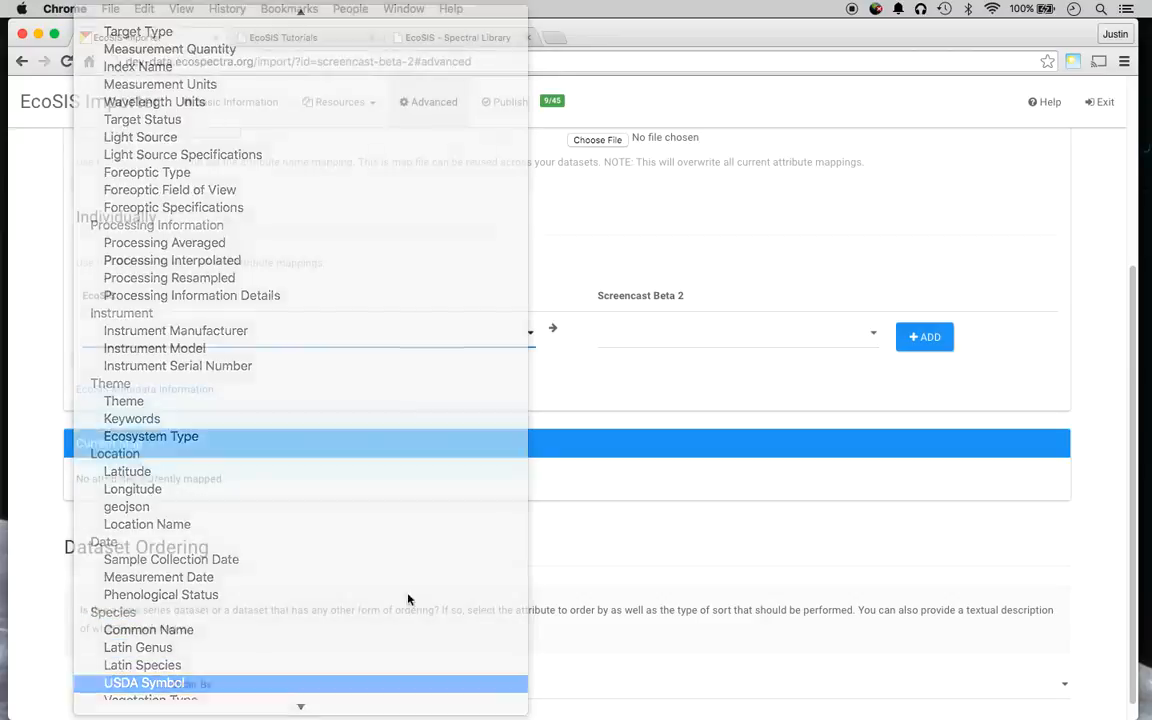
click(445, 390)
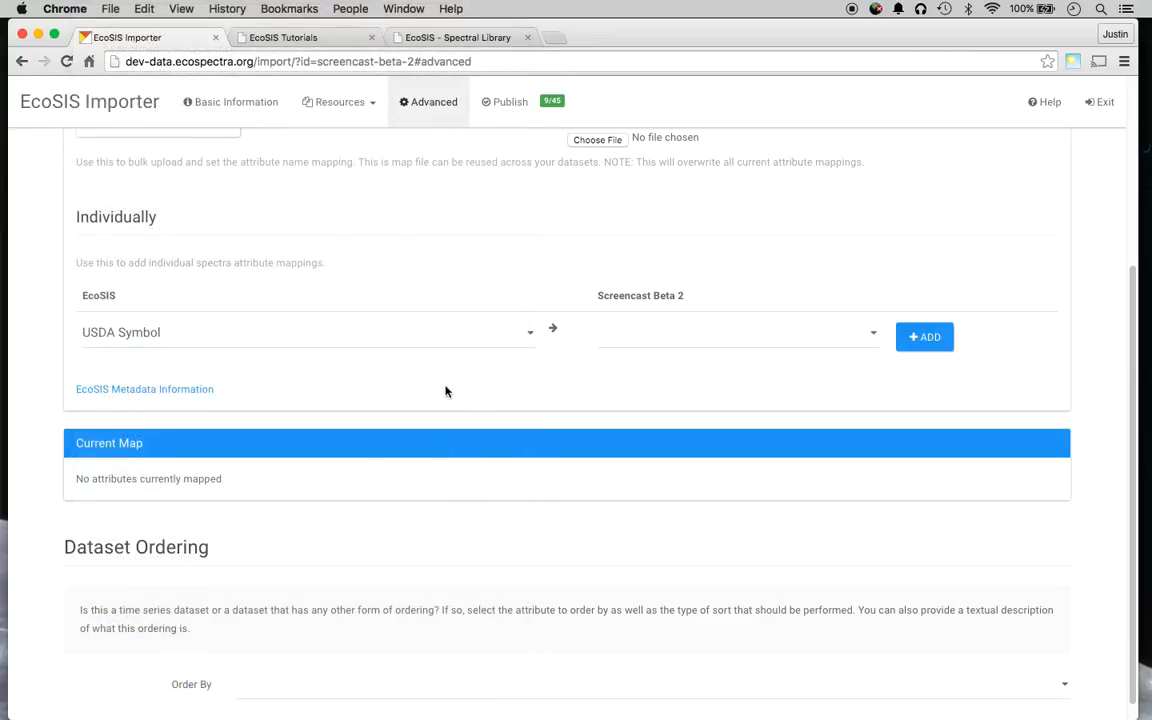
click(642, 342)
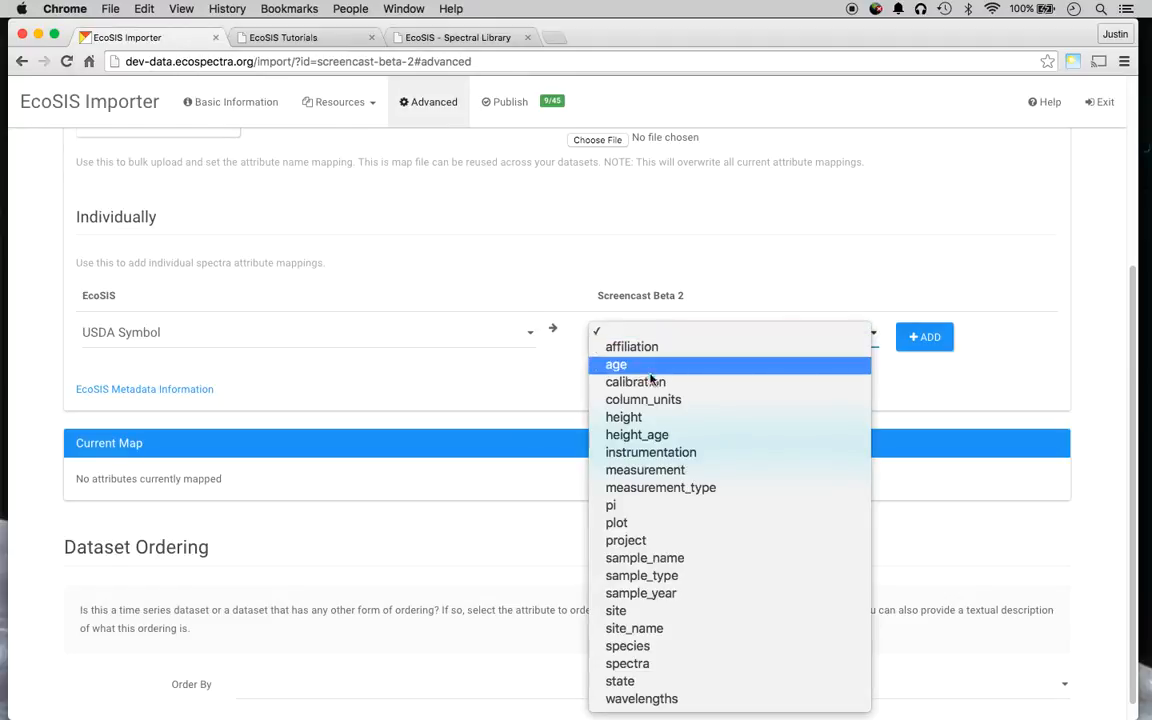
click(715, 647)
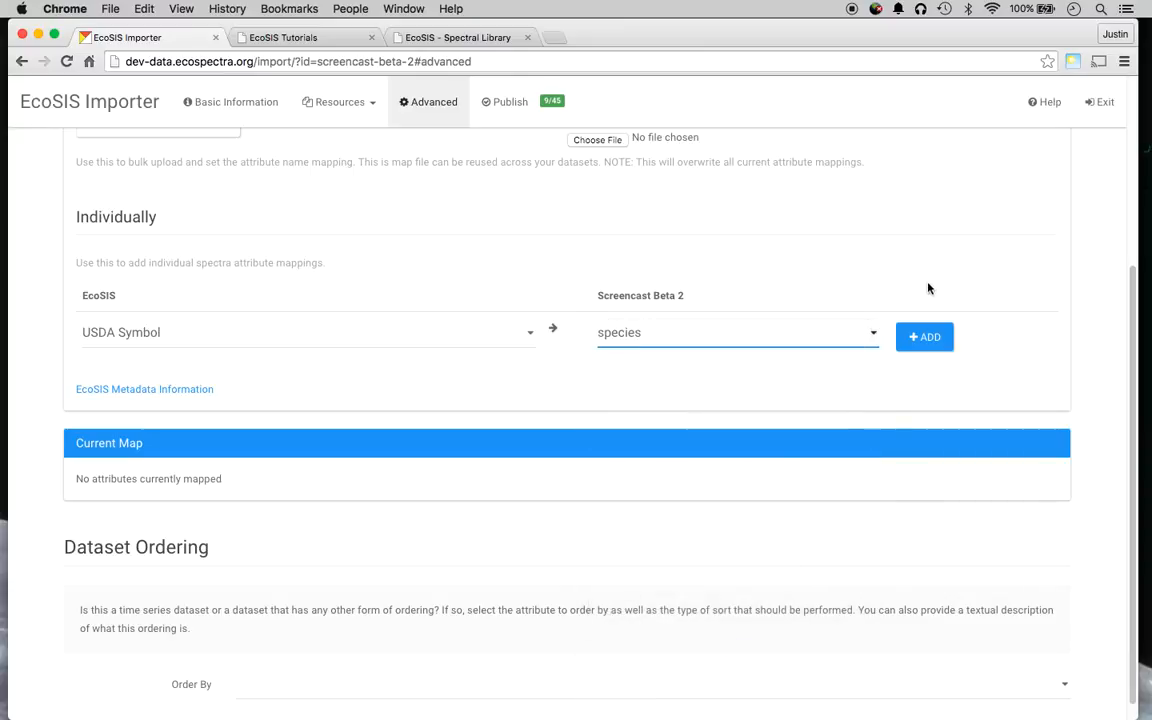
click(920, 337)
scroll(503, 552, up, 5)
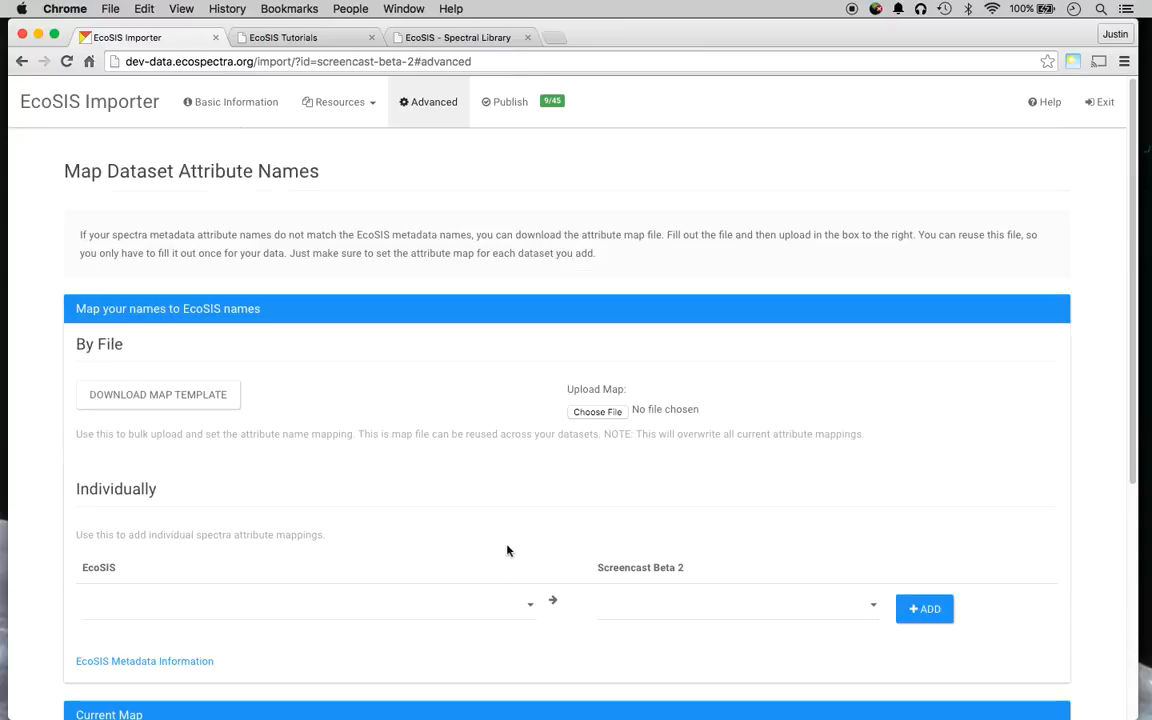
Open demo_data.csv from Current Resources and scroll through its Column Preview.
click(358, 98)
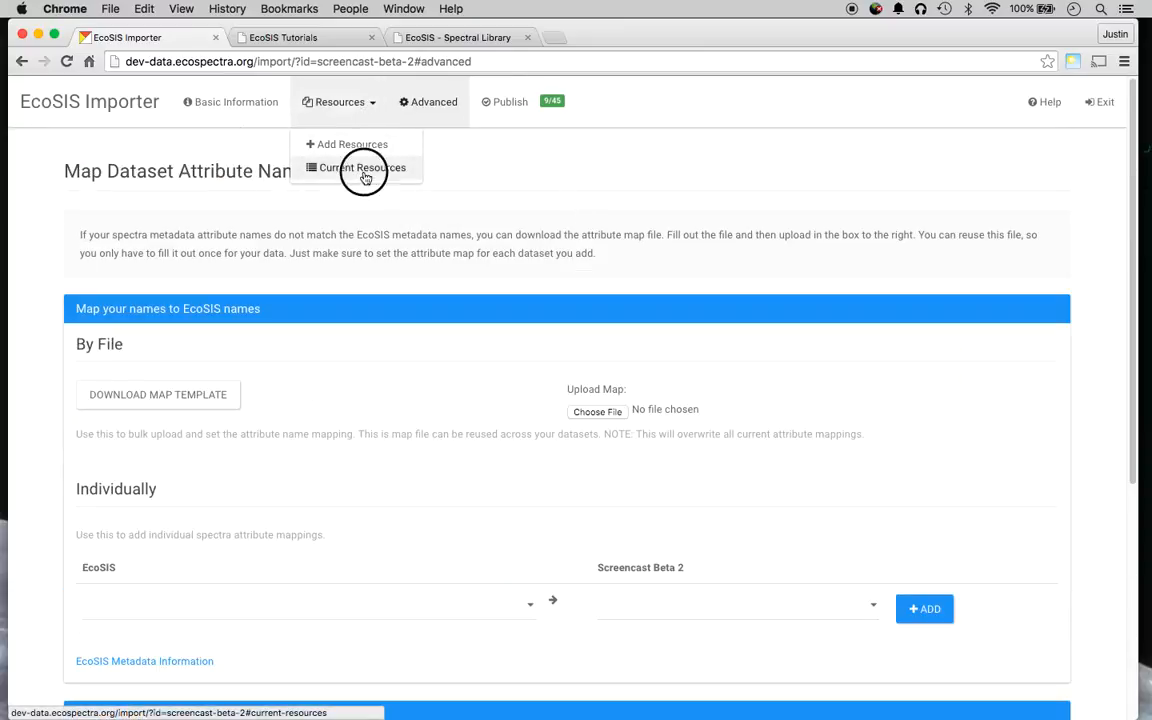
click(362, 169)
click(1052, 275)
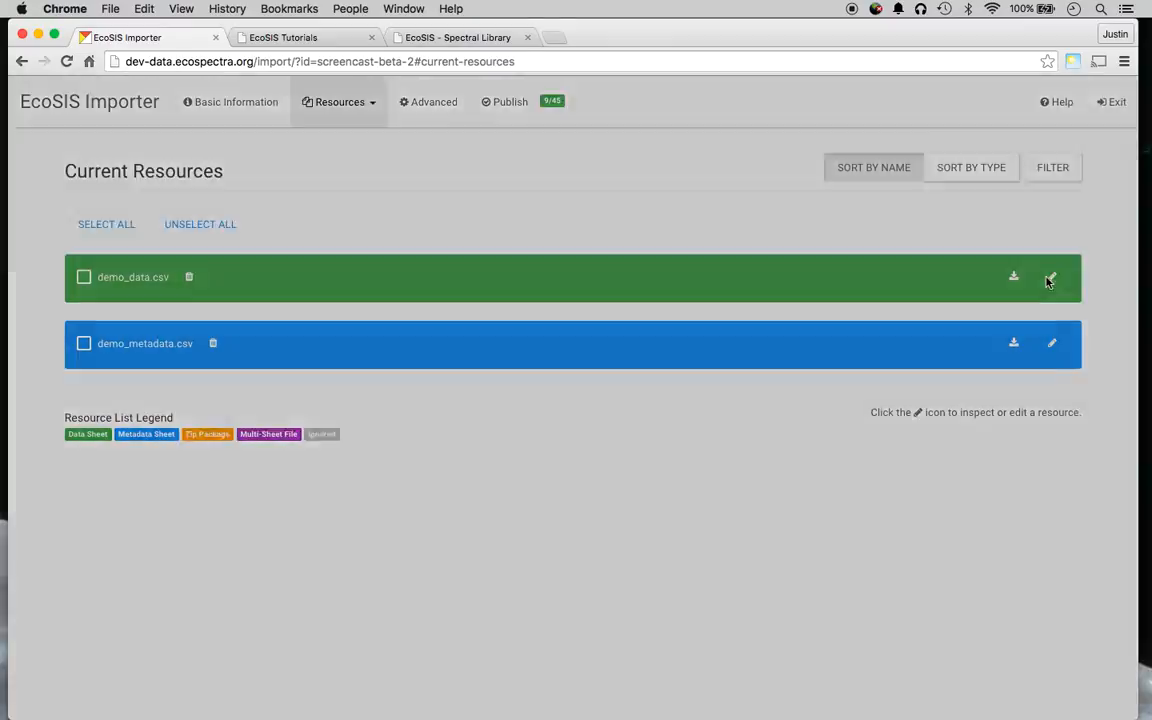
scroll(324, 369, down, 1)
scroll(324, 369, down, 5)
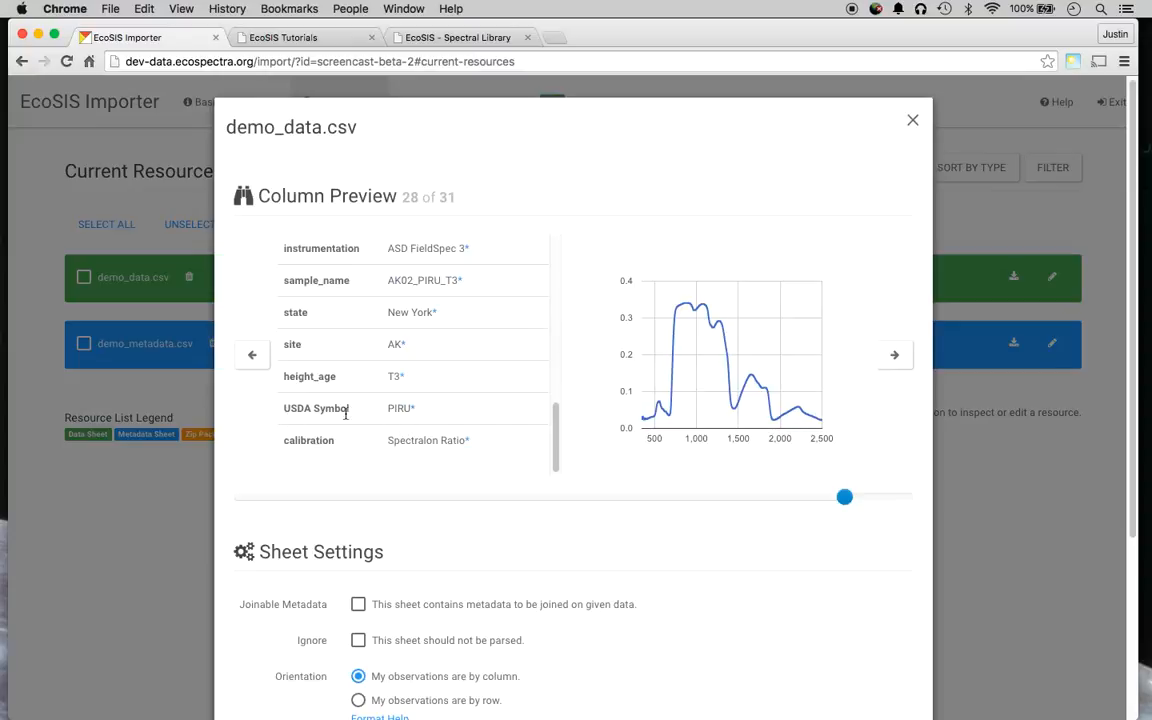
scroll(414, 412, up, 2)
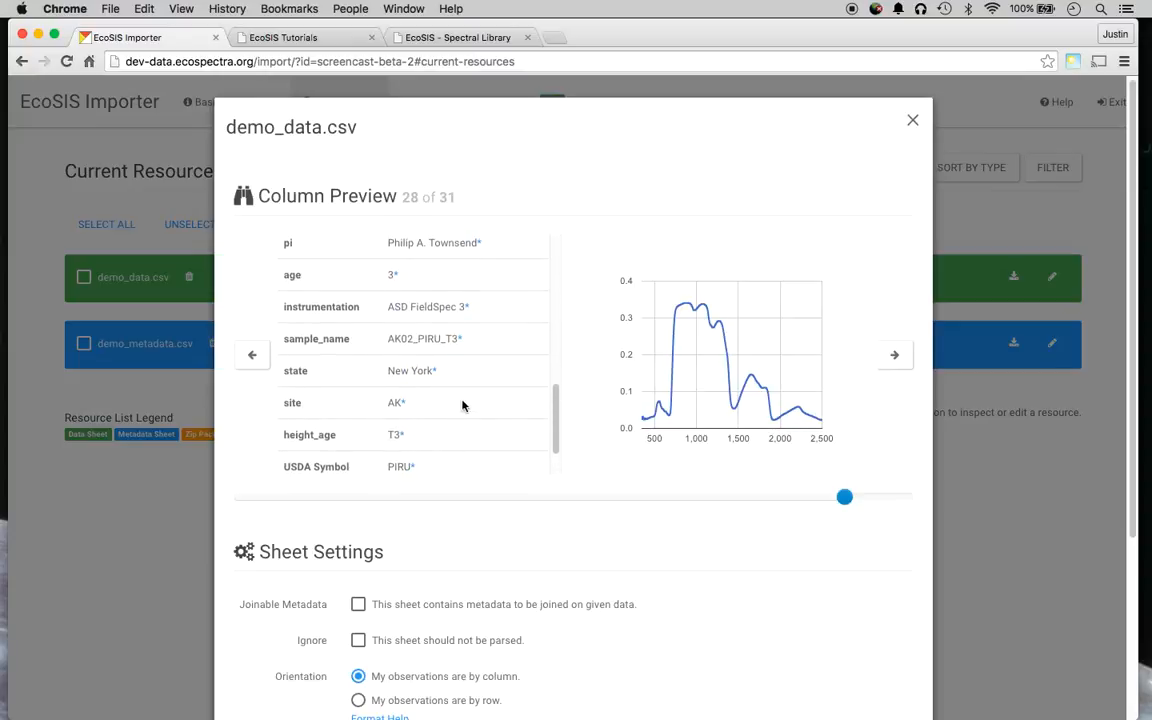
scroll(465, 404, up, 5)
scroll(458, 398, up, 3)
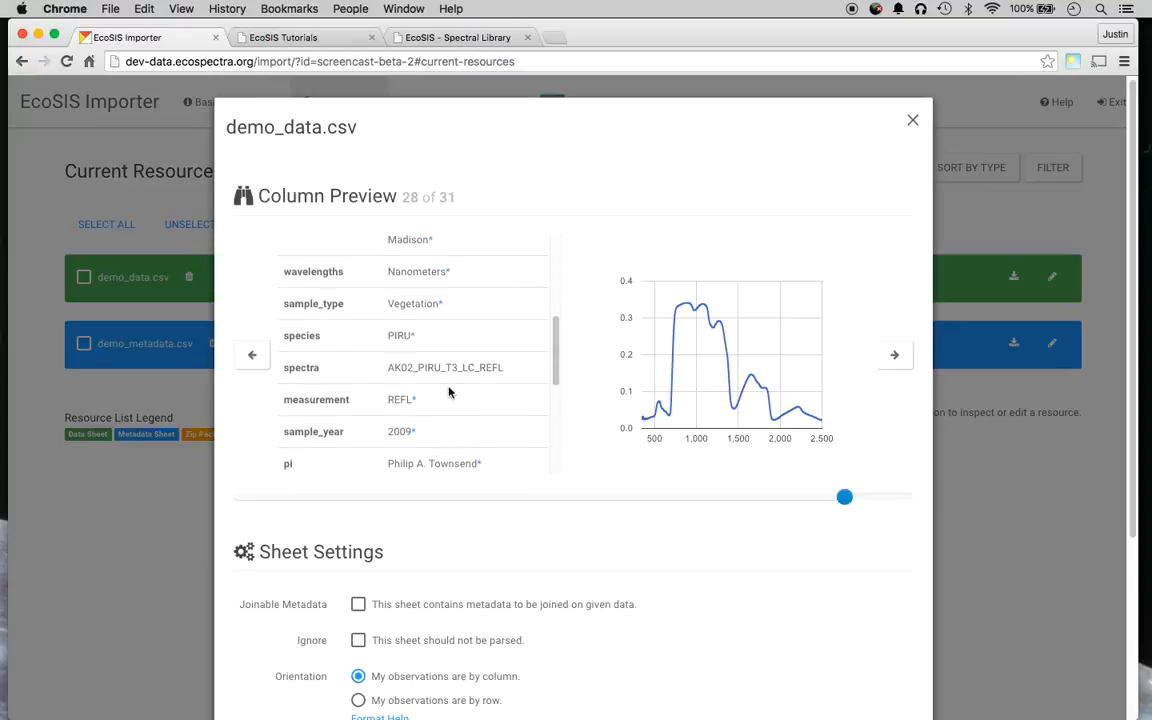
scroll(425, 398, up, 4)
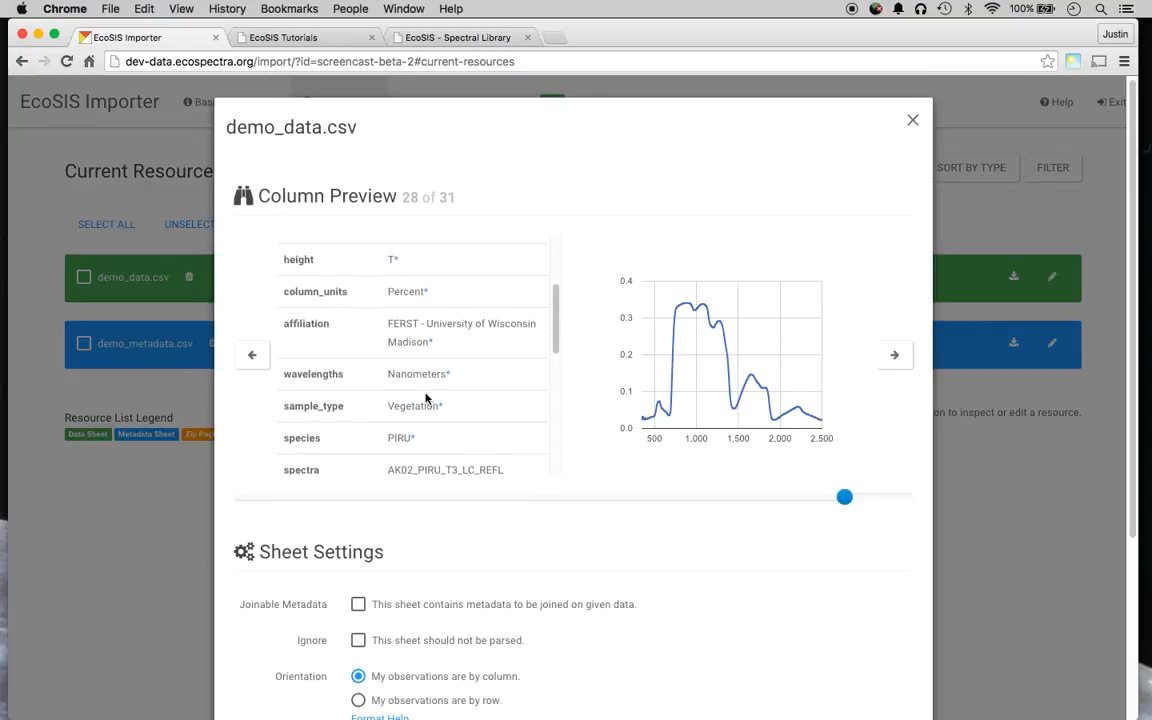
scroll(427, 398, up, 2)
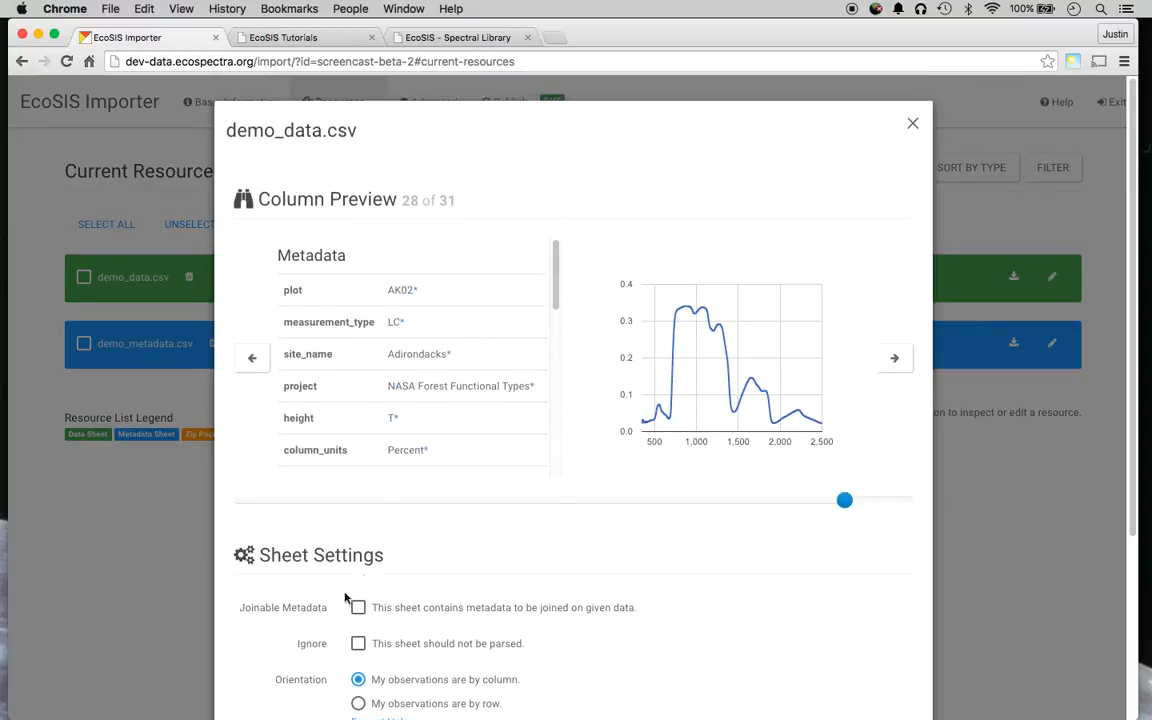
Preview spectrum 5 of 31 and confirm its USDA Symbol reads PIRE, then close.
click(325, 501)
scroll(500, 300, down, 3)
scroll(485, 324, down, 10)
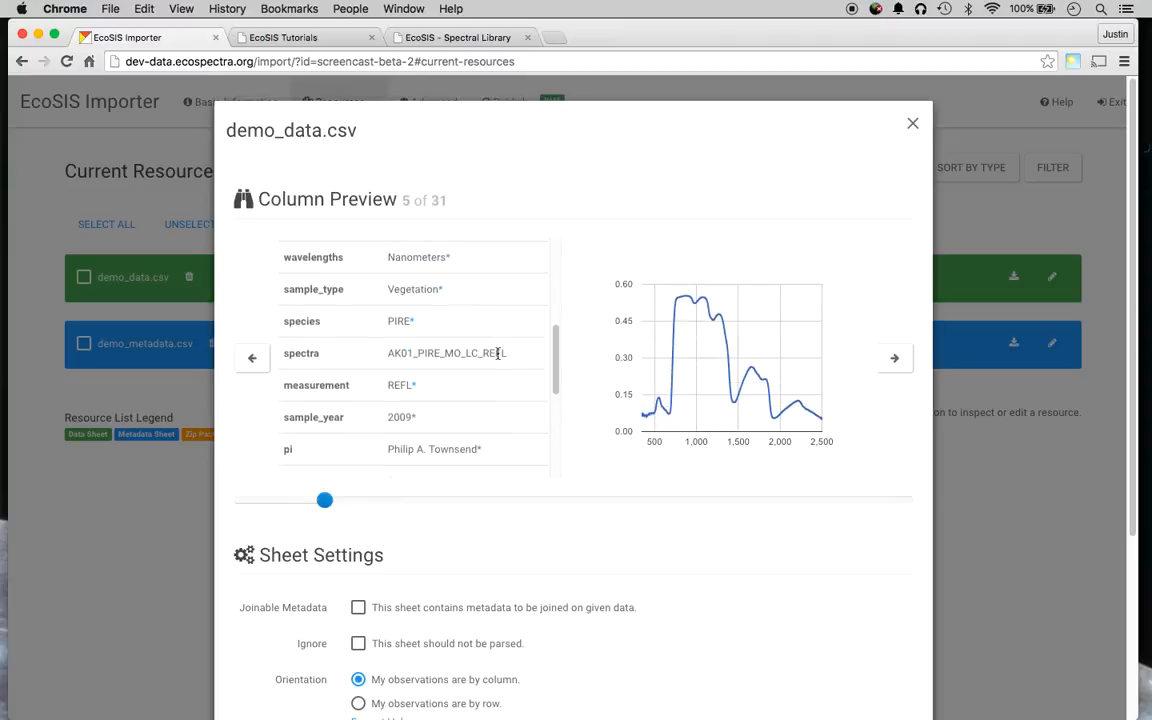
scroll(503, 371, down, 1)
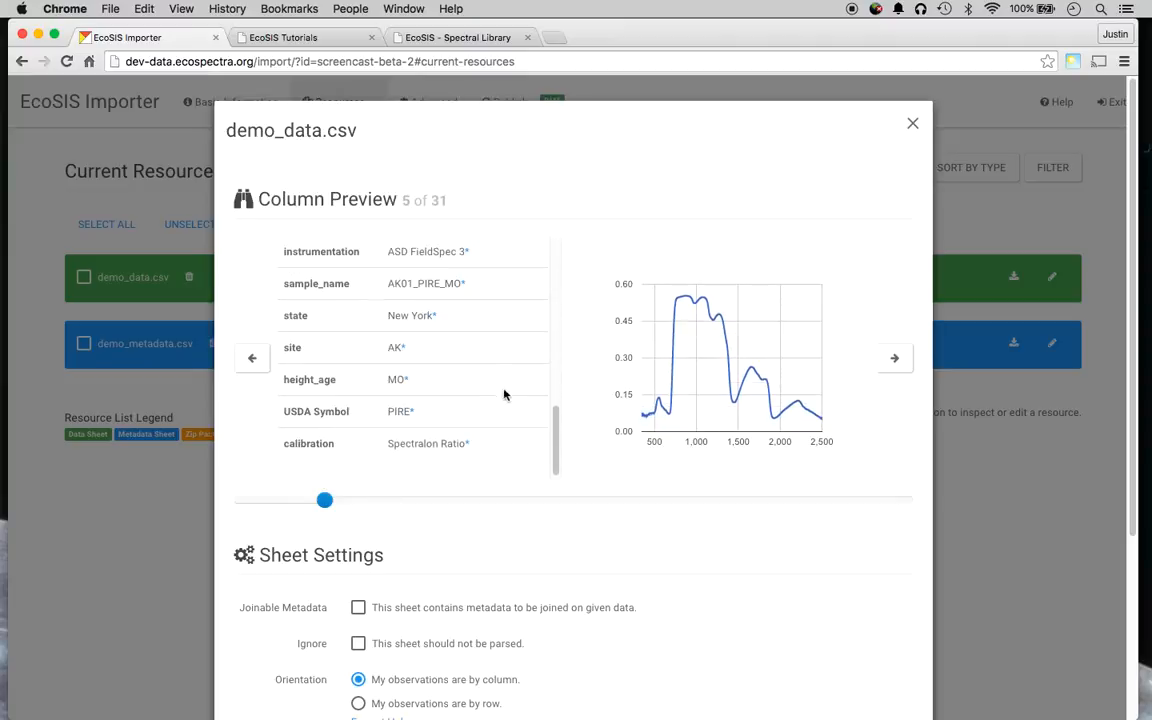
drag(553, 443, 564, 350)
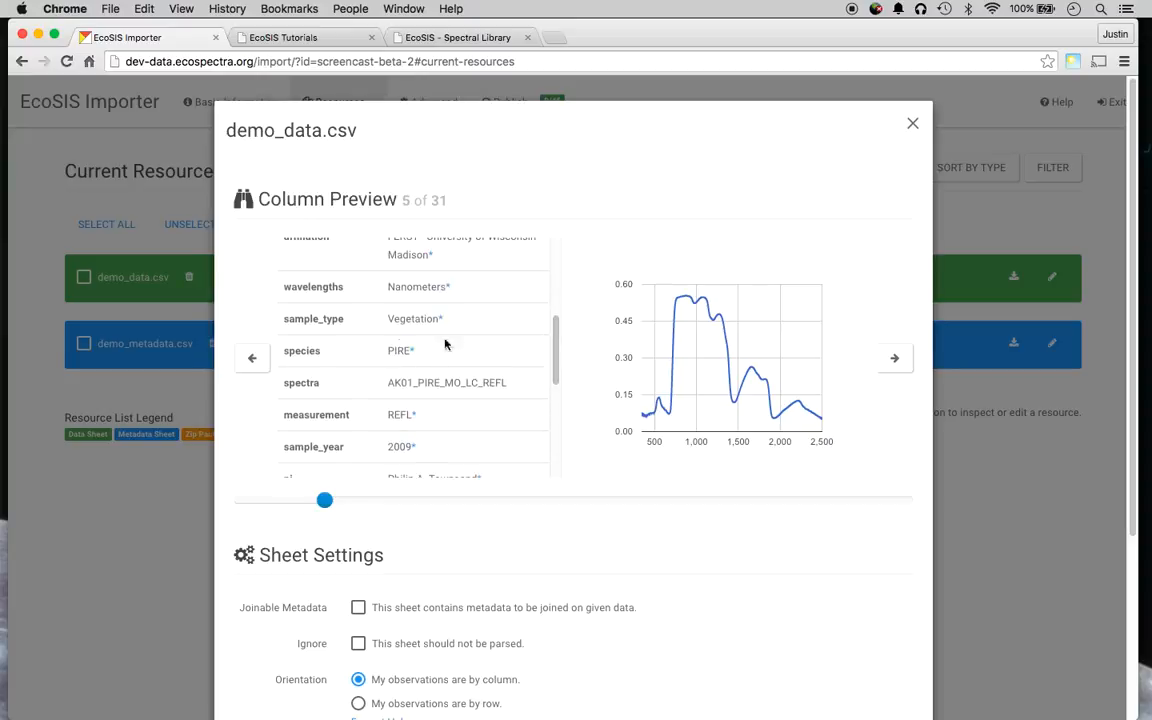
scroll(413, 413, down, 4)
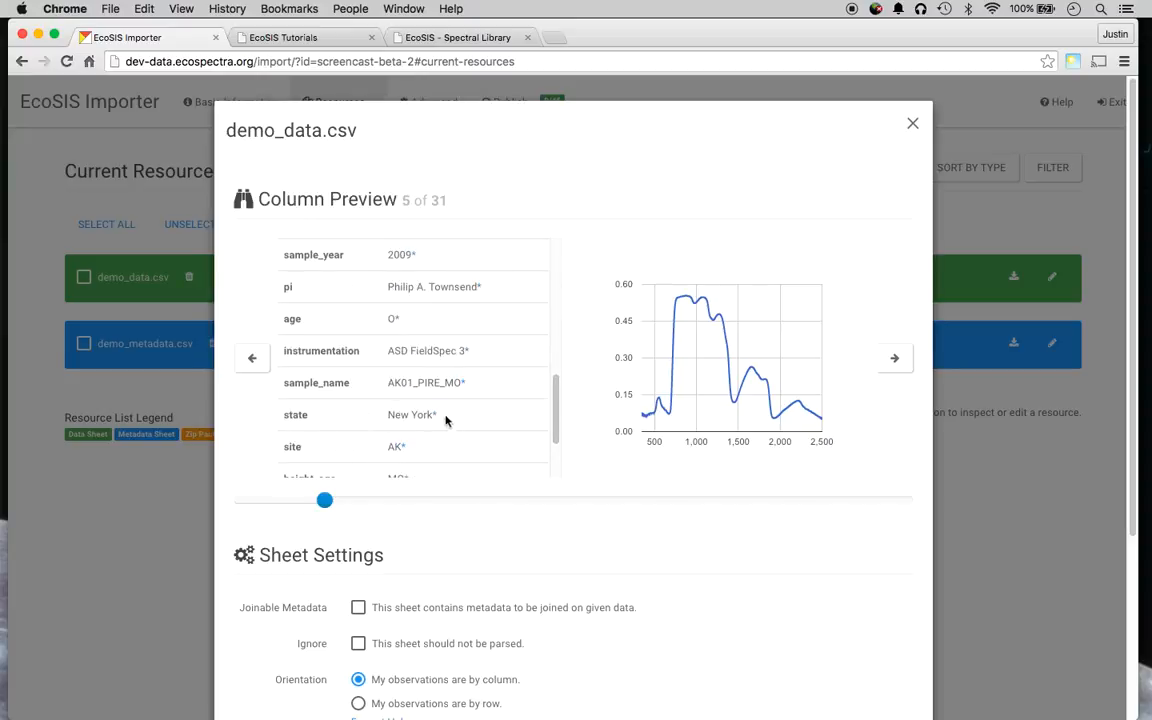
scroll(590, 592, down, 5)
scroll(760, 580, up, 5)
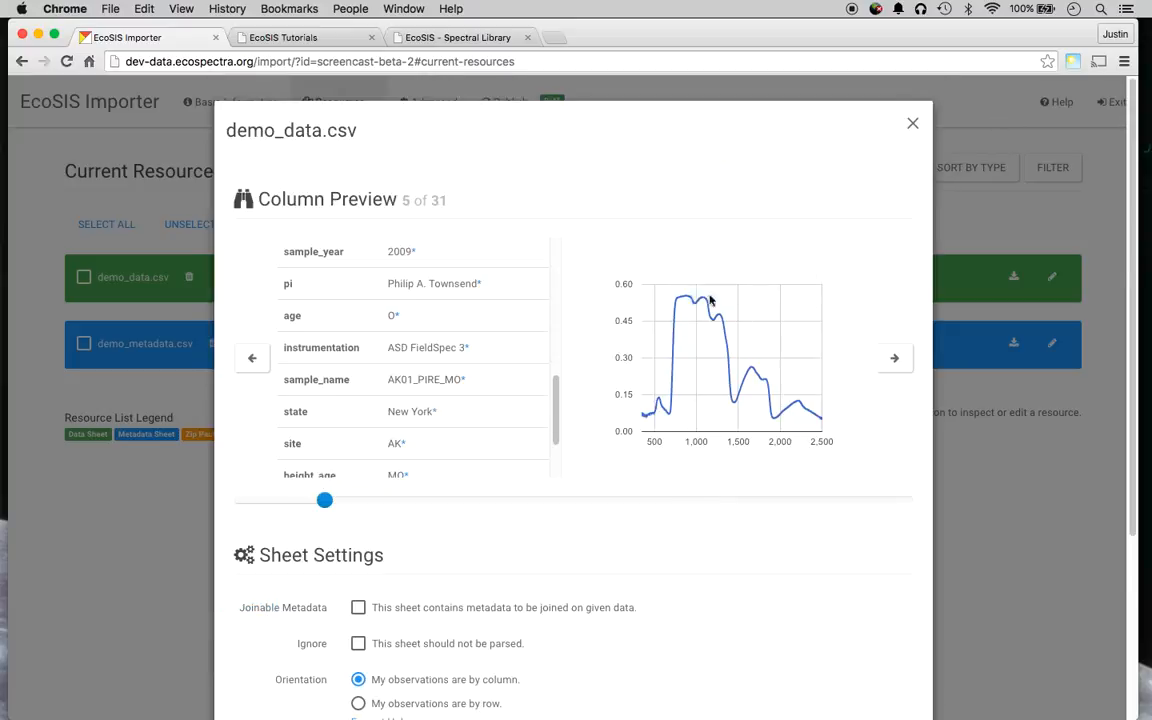
drag(556, 412, 556, 442)
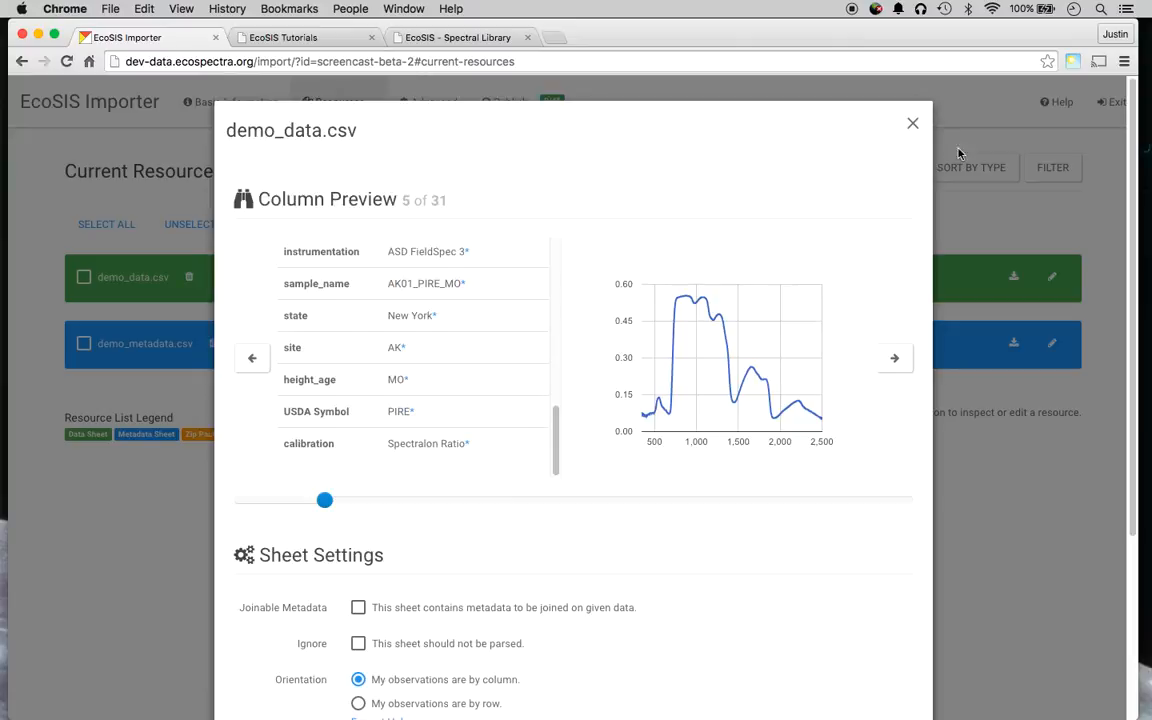
click(915, 121)
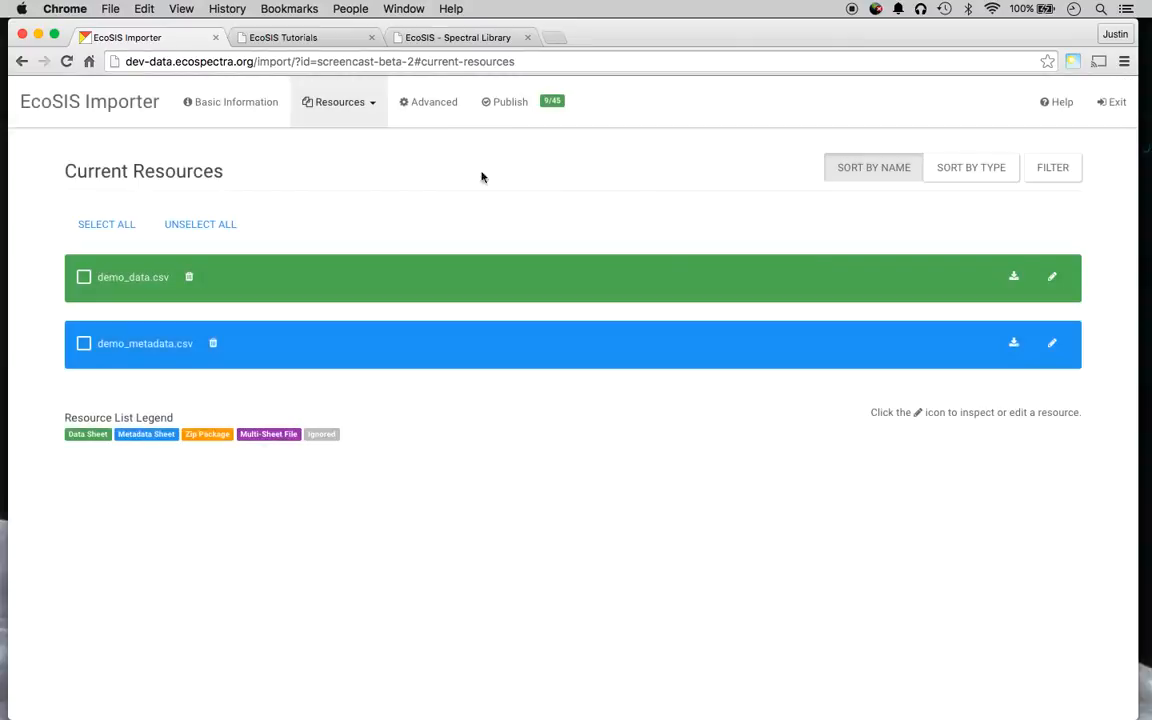
Confirm the USDA Symbol to species entry in the Current Map.
click(455, 108)
scroll(316, 532, down, 4)
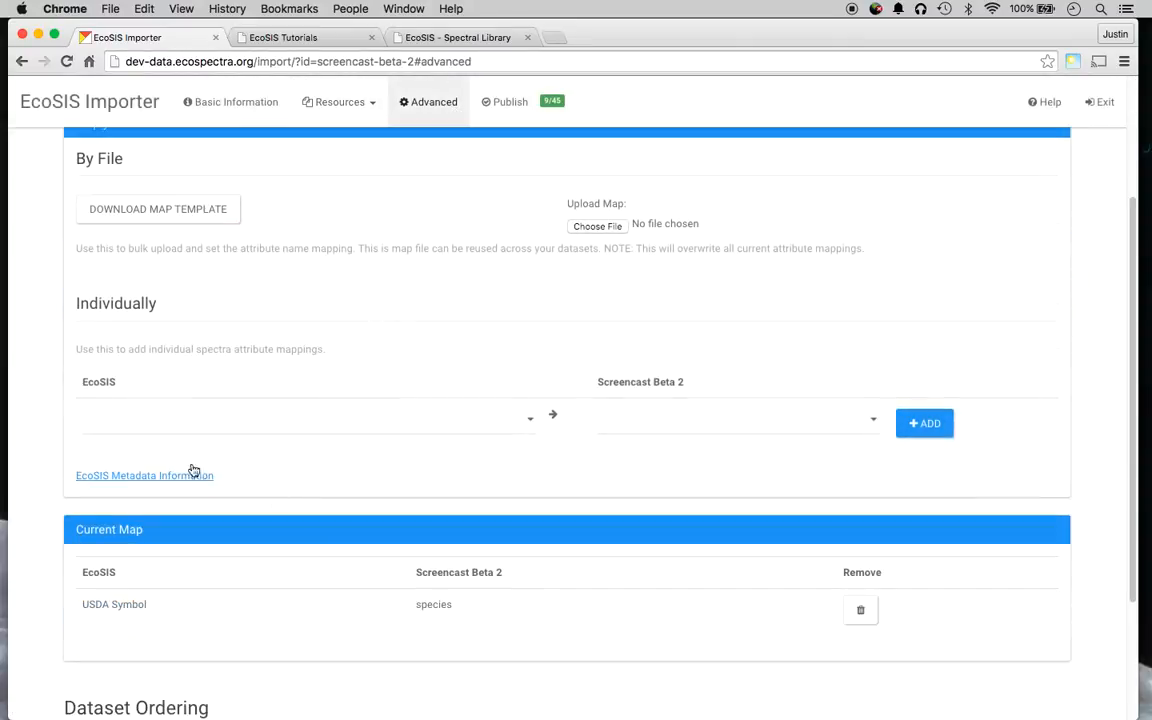
scroll(465, 167, up, 4)
Review the Publish to Search page listing 9 EcoSIS metadata attributes, dataset not yet published.
click(510, 102)
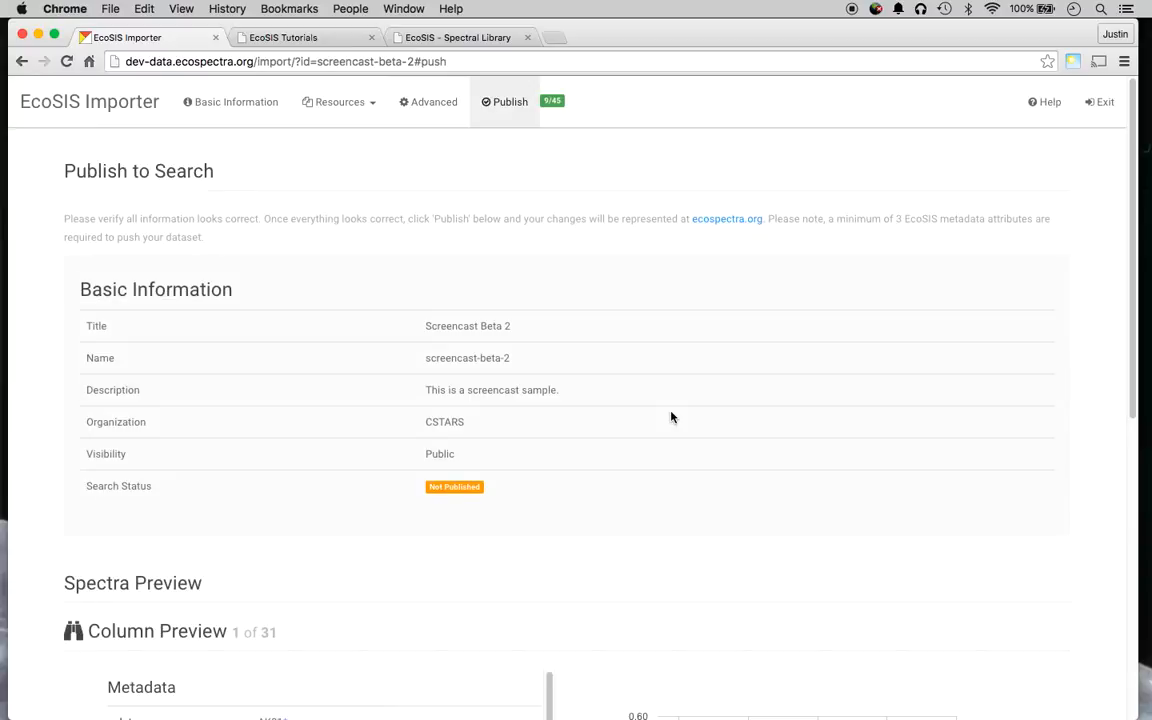
scroll(514, 411, down, 5)
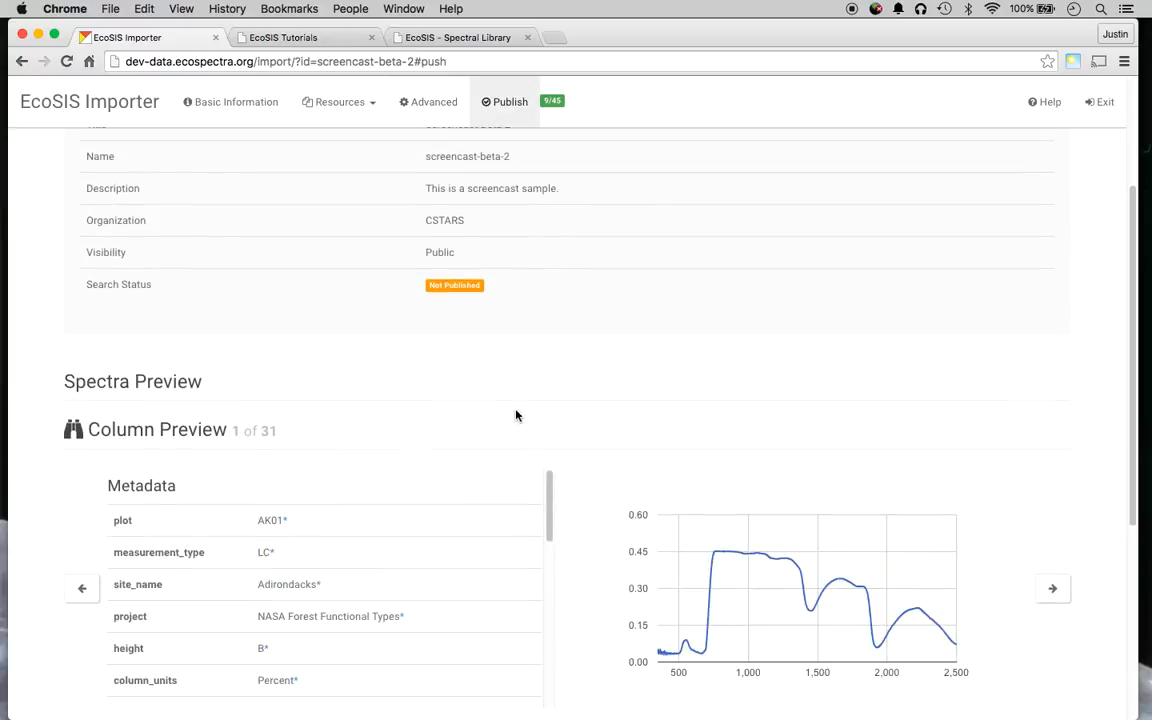
scroll(133, 228, up, 2)
scroll(400, 270, down, 2)
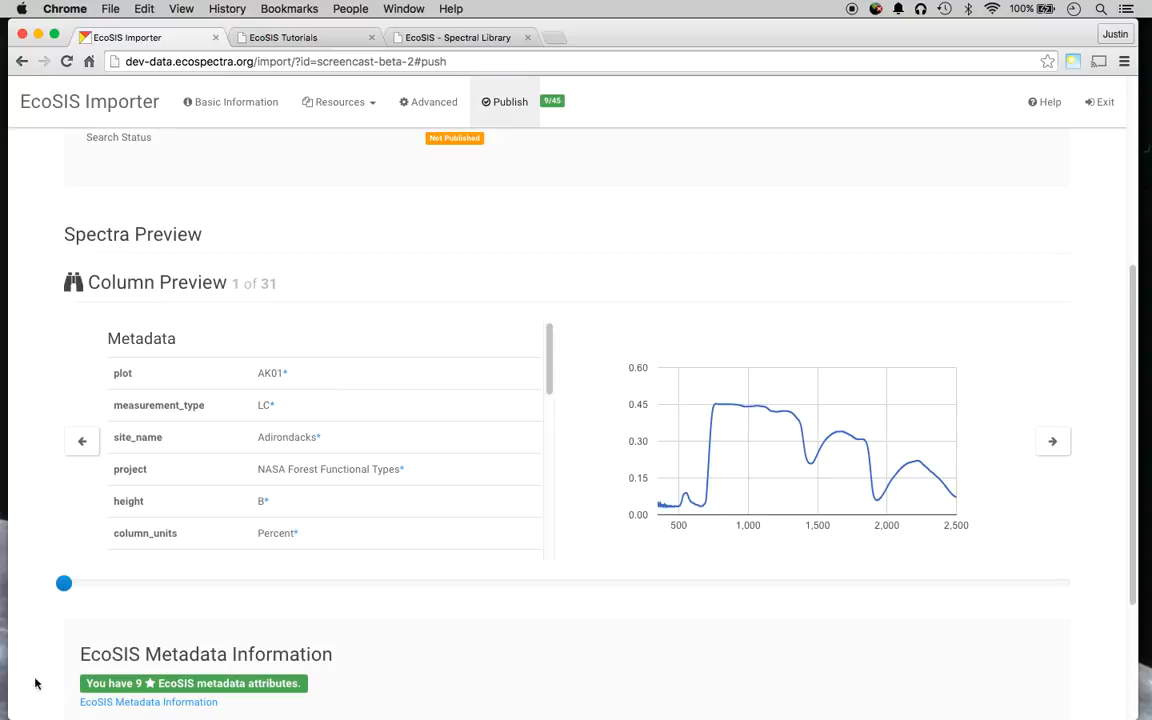
scroll(1069, 662, down, 1)
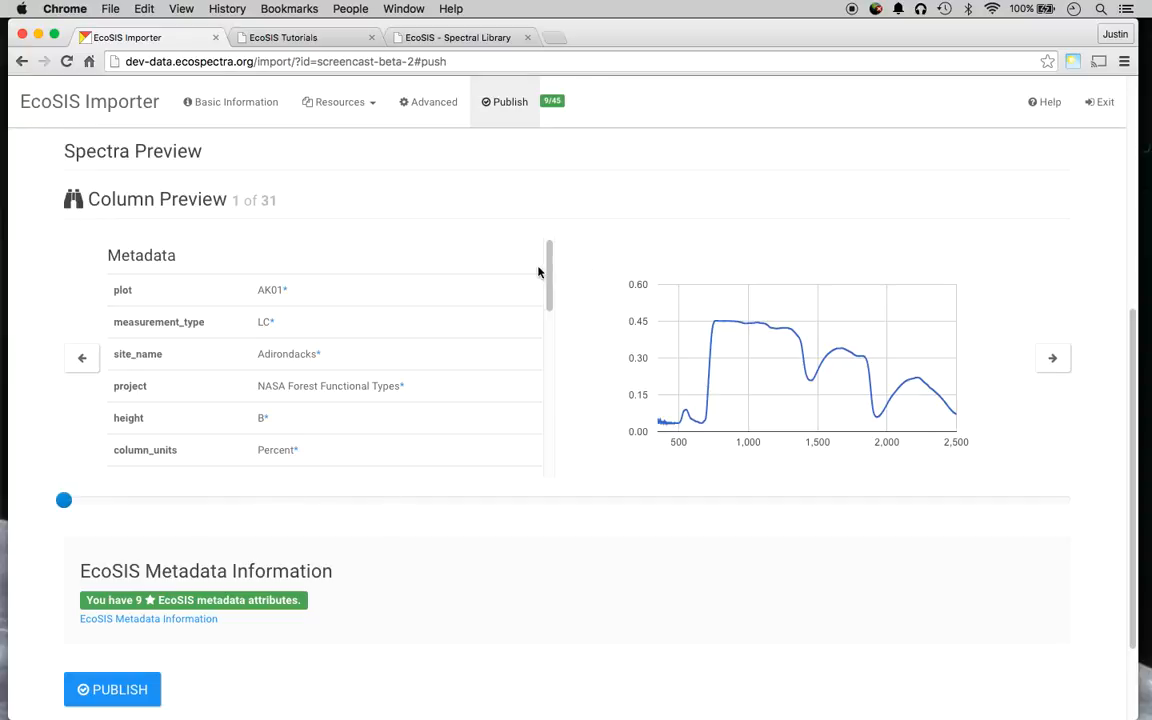
Preview spectrum record 17 of 31, then publish the dataset and acknowledge the processing notice.
drag(548, 275, 550, 450)
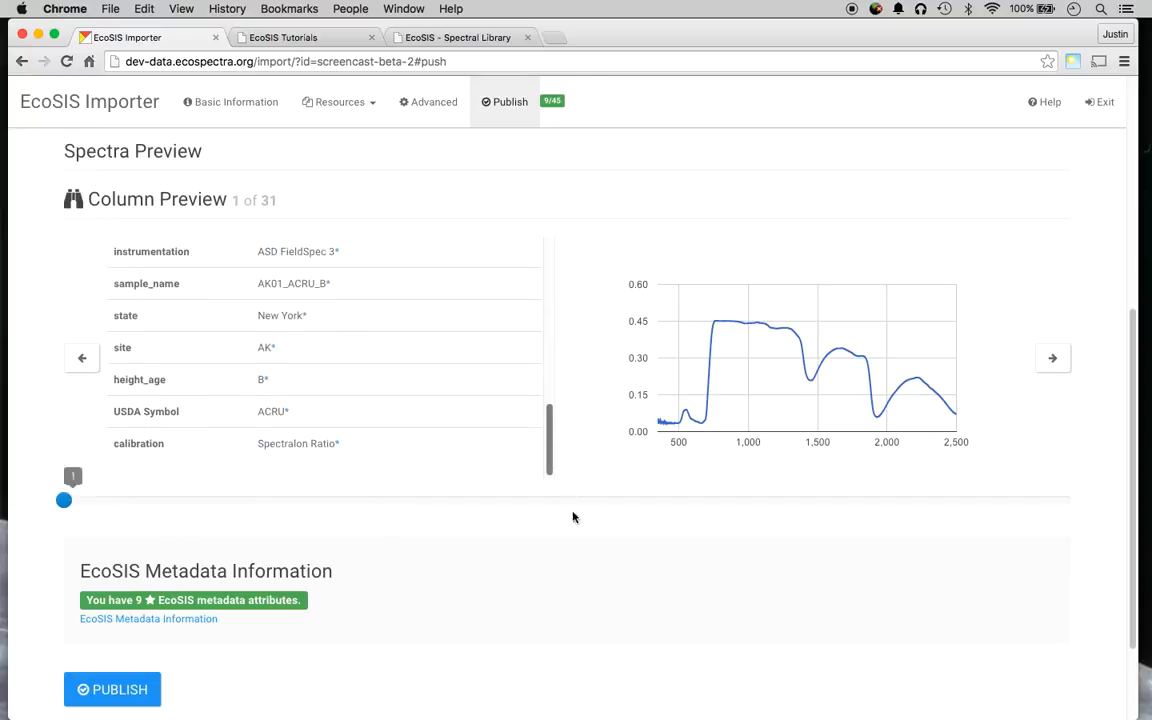
click(595, 505)
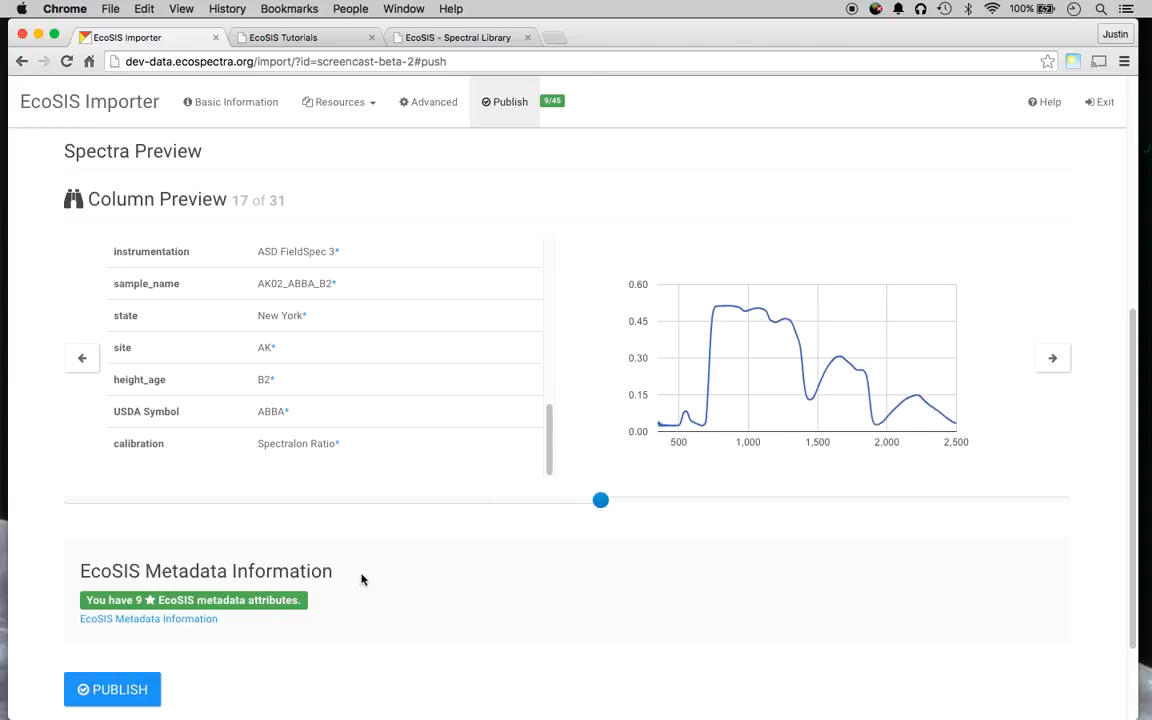
scroll(300, 580, down, 3)
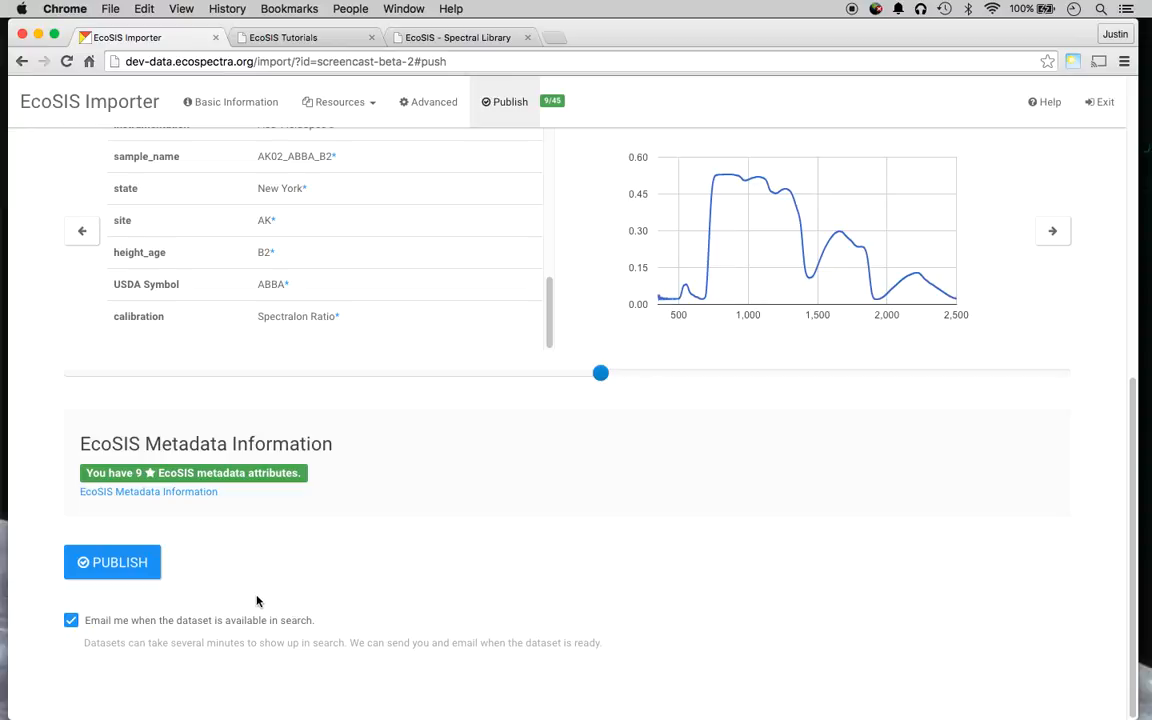
click(155, 555)
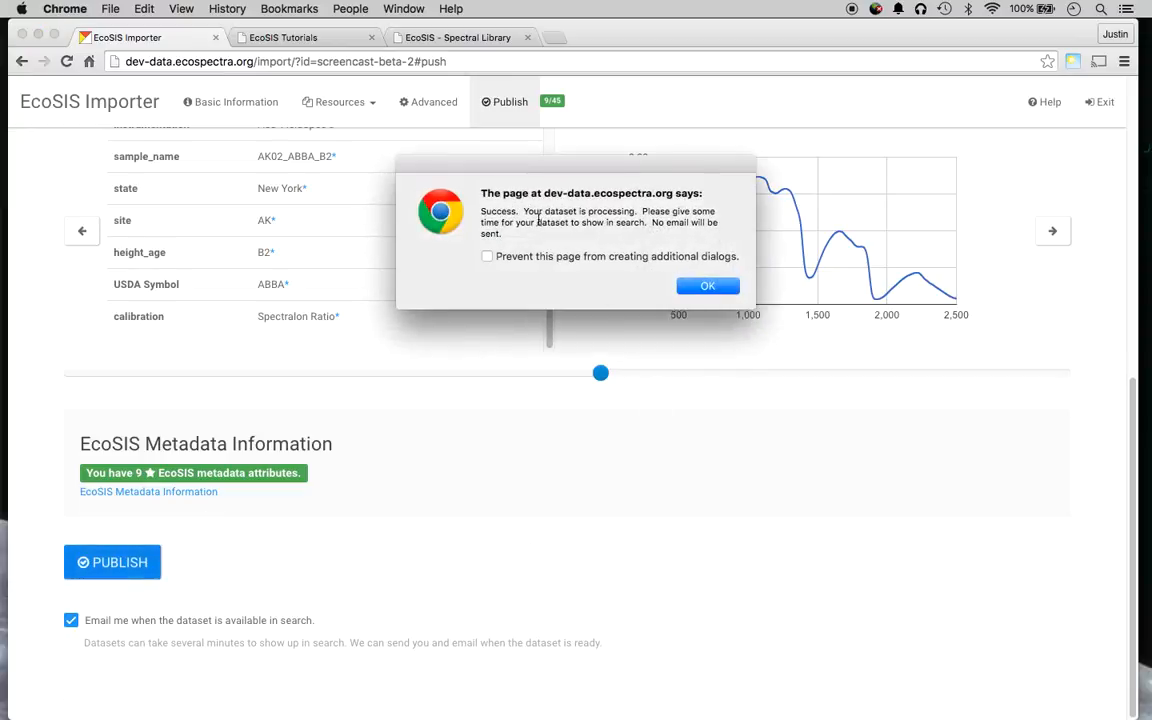
click(699, 286)
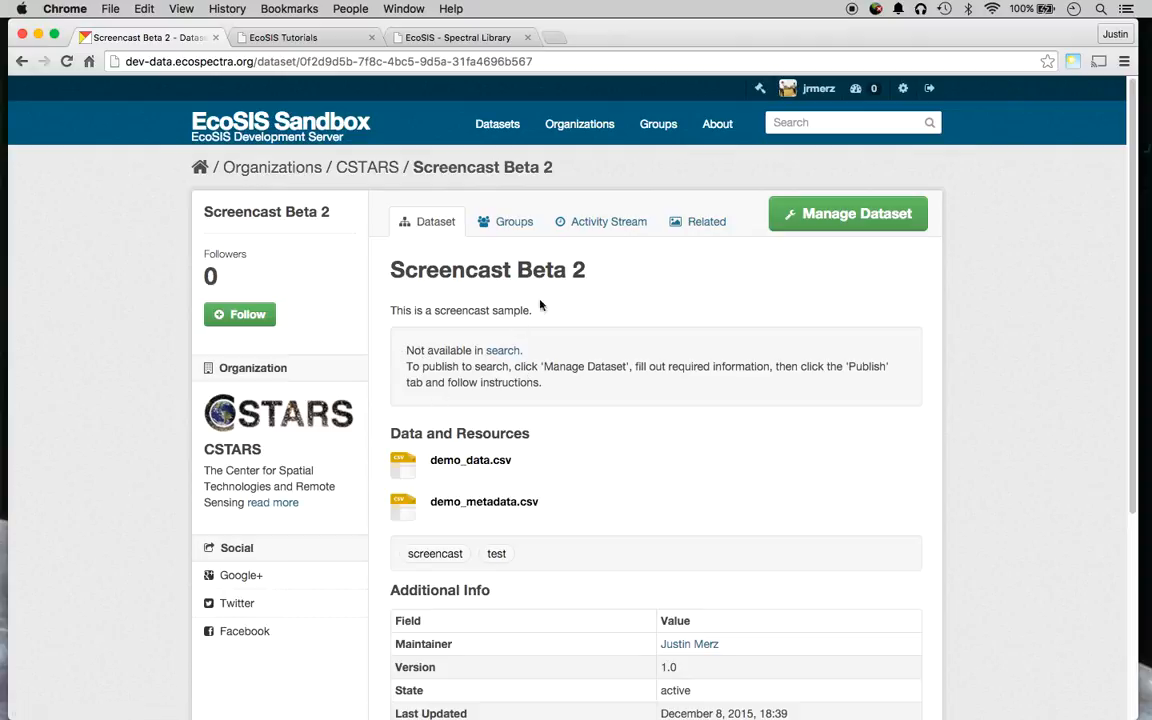
Browse the Datasets listing of 54 datasets, with Screencast Beta 2 on top, then go to the Spectral Library.
click(497, 123)
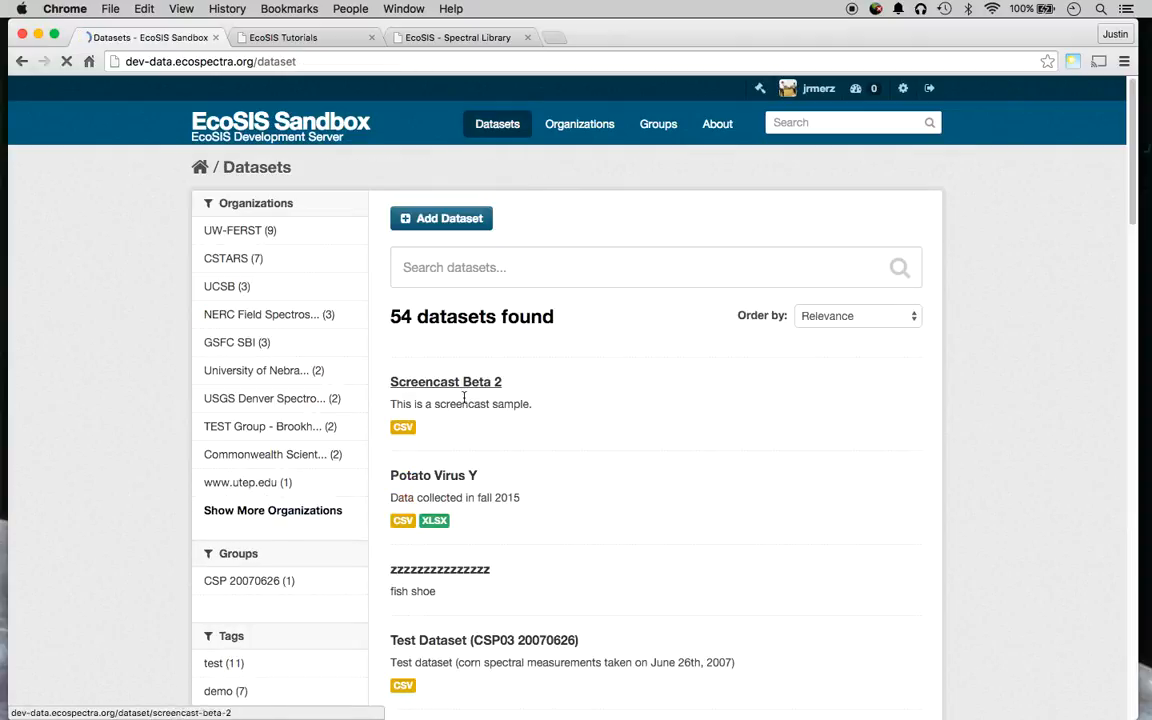
scroll(463, 398, down, 5)
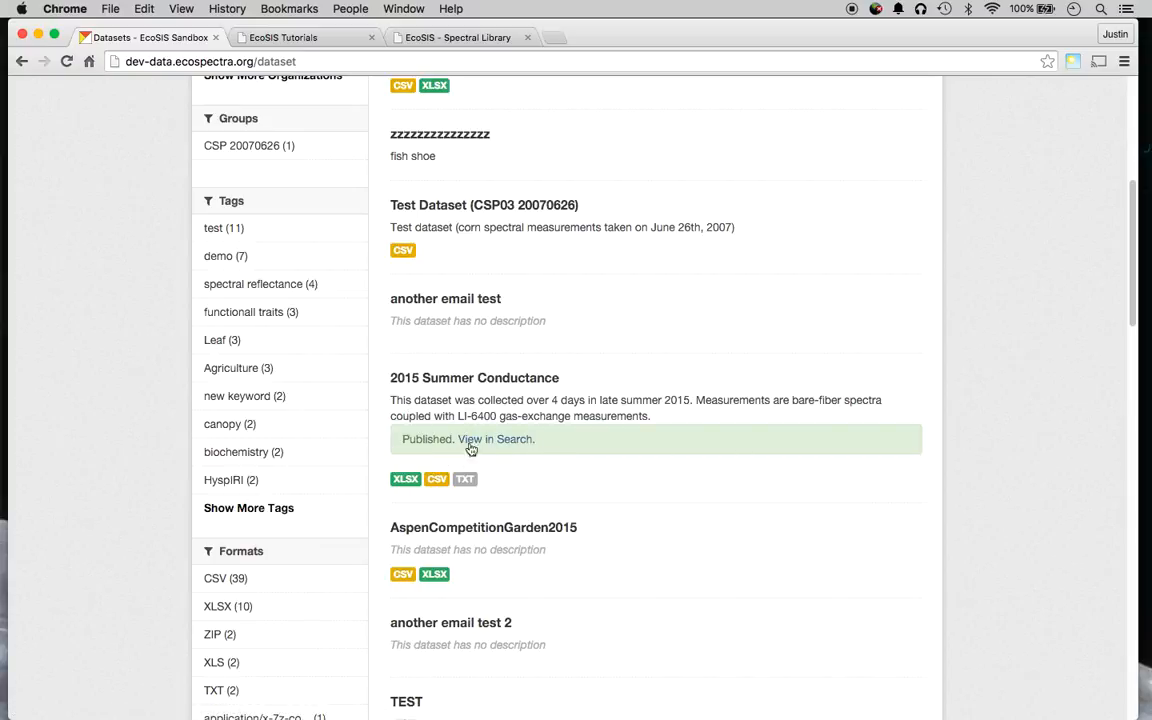
scroll(600, 470, down, 10)
scroll(479, 420, down, 2)
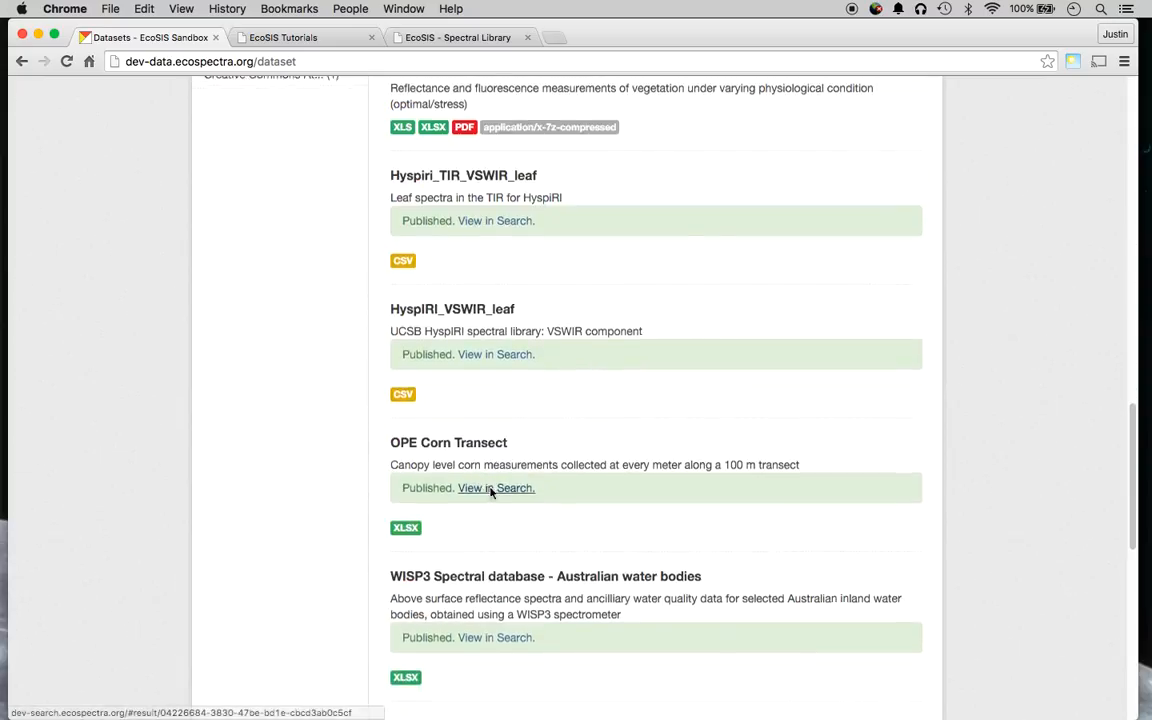
scroll(489, 489, up, 20)
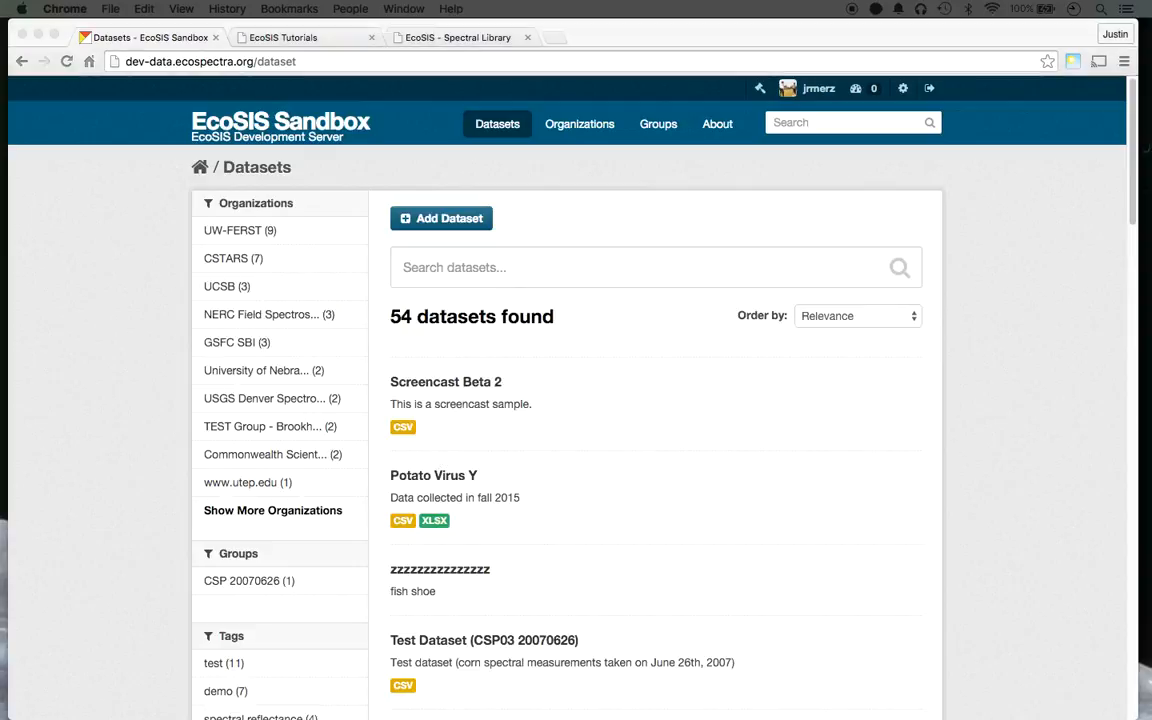
click(620, 217)
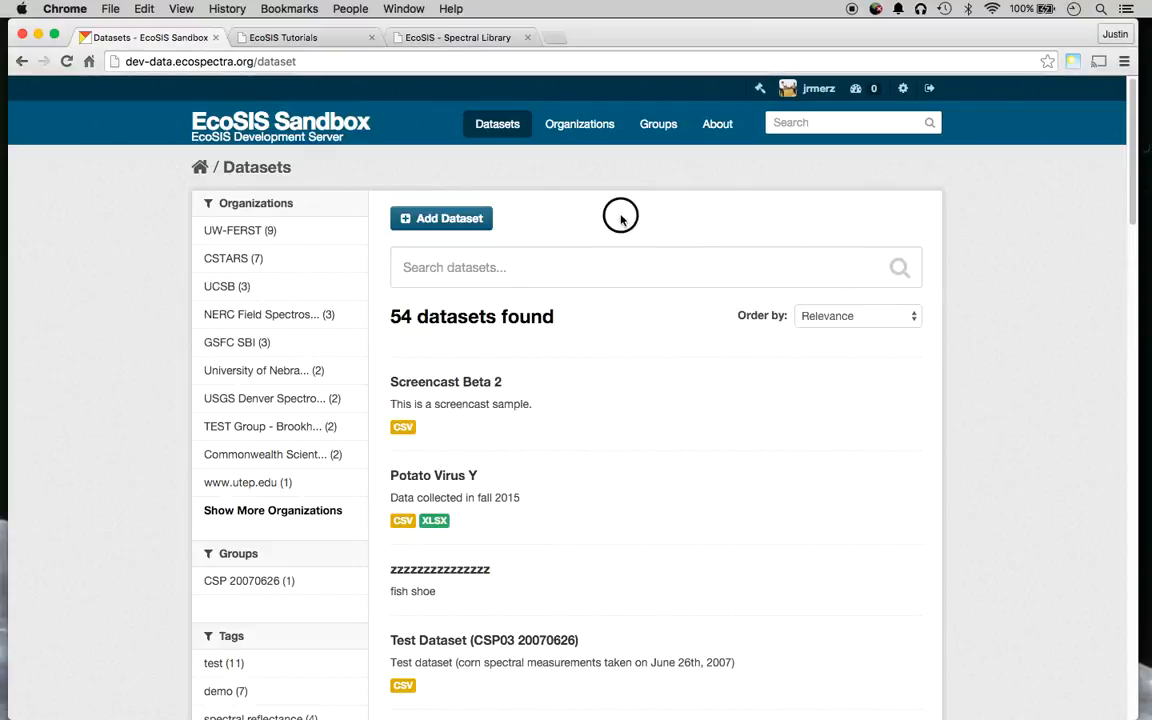
click(463, 37)
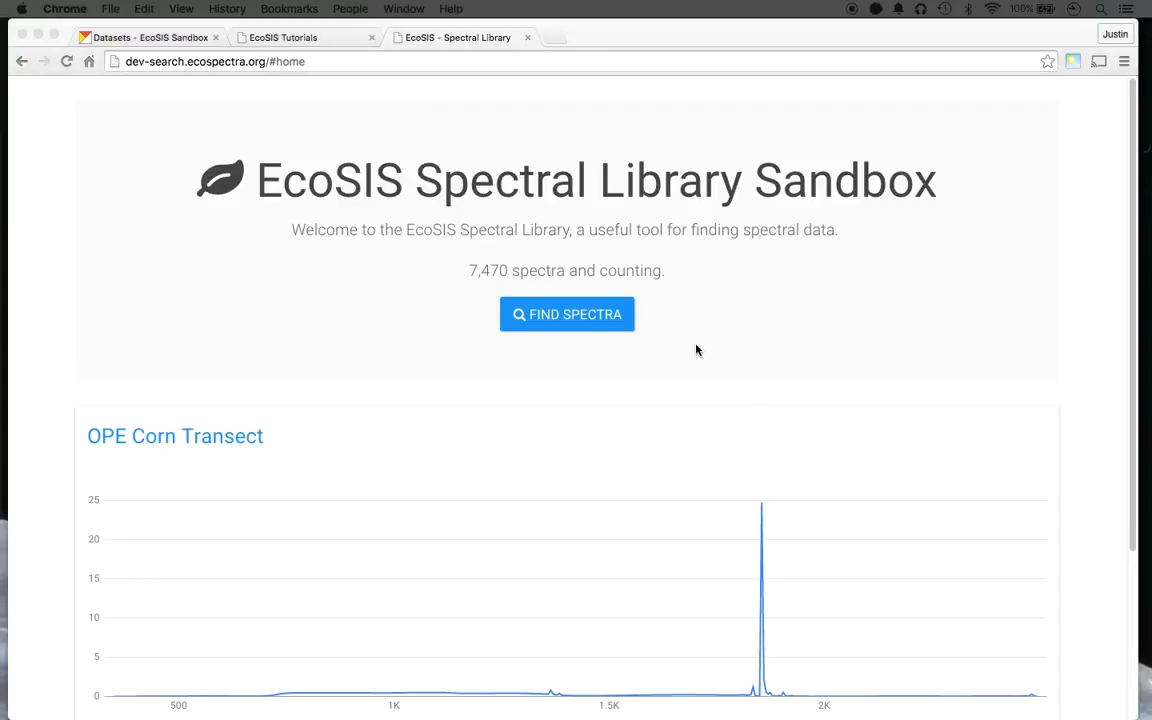
View the featured OPE Corn Transect spectrum on the Spectral Library home page, then go to Find Spectra.
scroll(692, 345, down, 3)
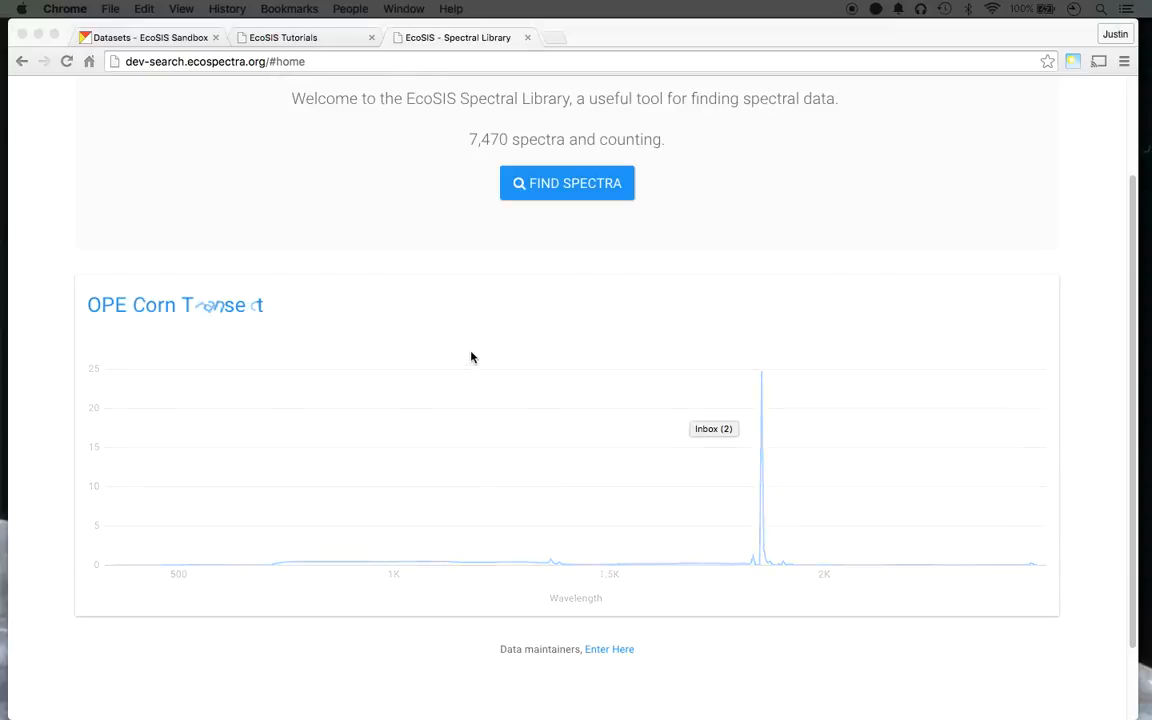
scroll(471, 357, up, 3)
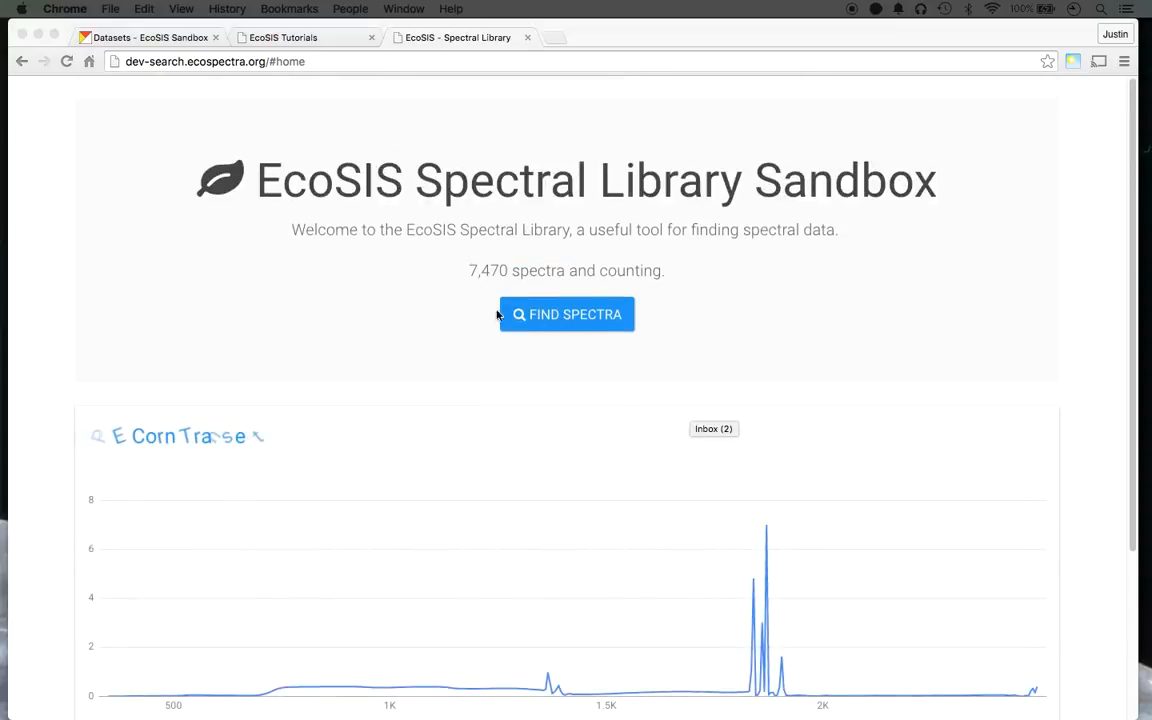
click(472, 309)
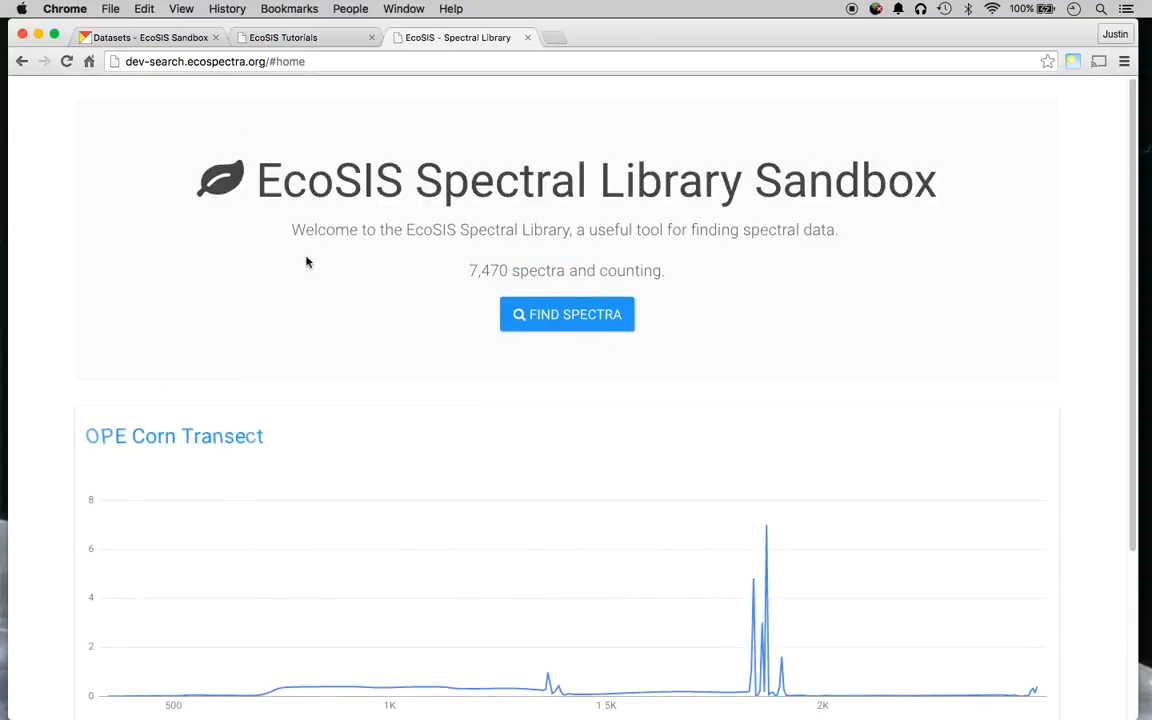
click(601, 318)
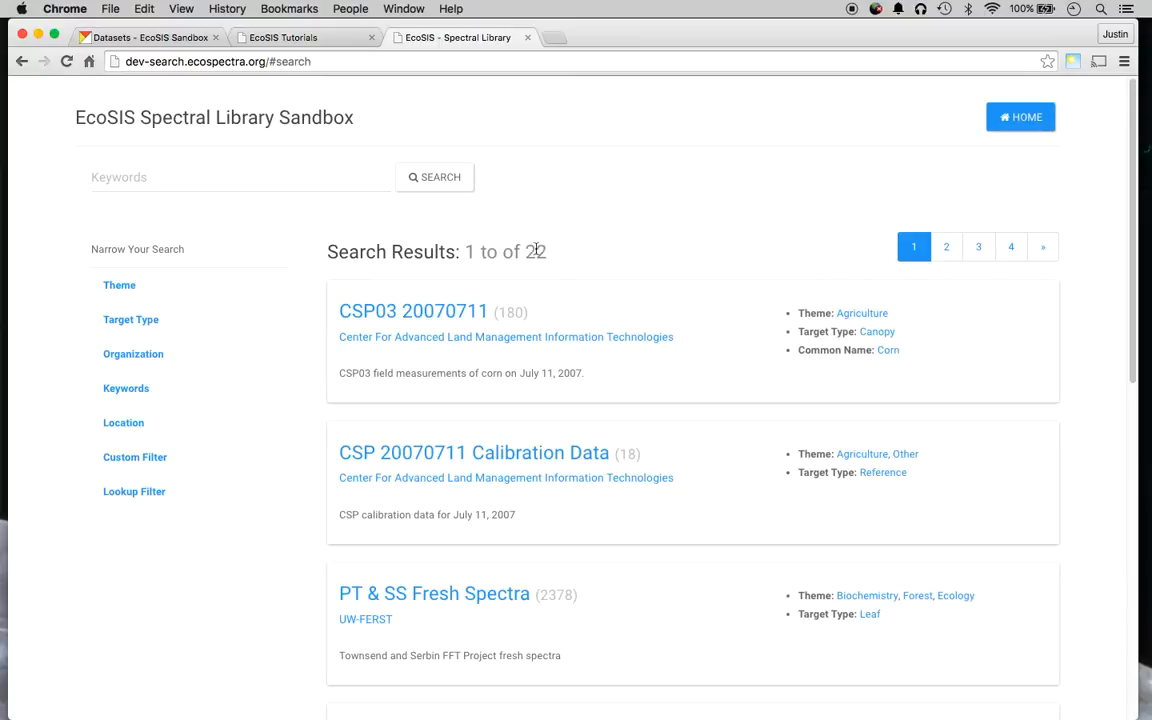
click(119, 286)
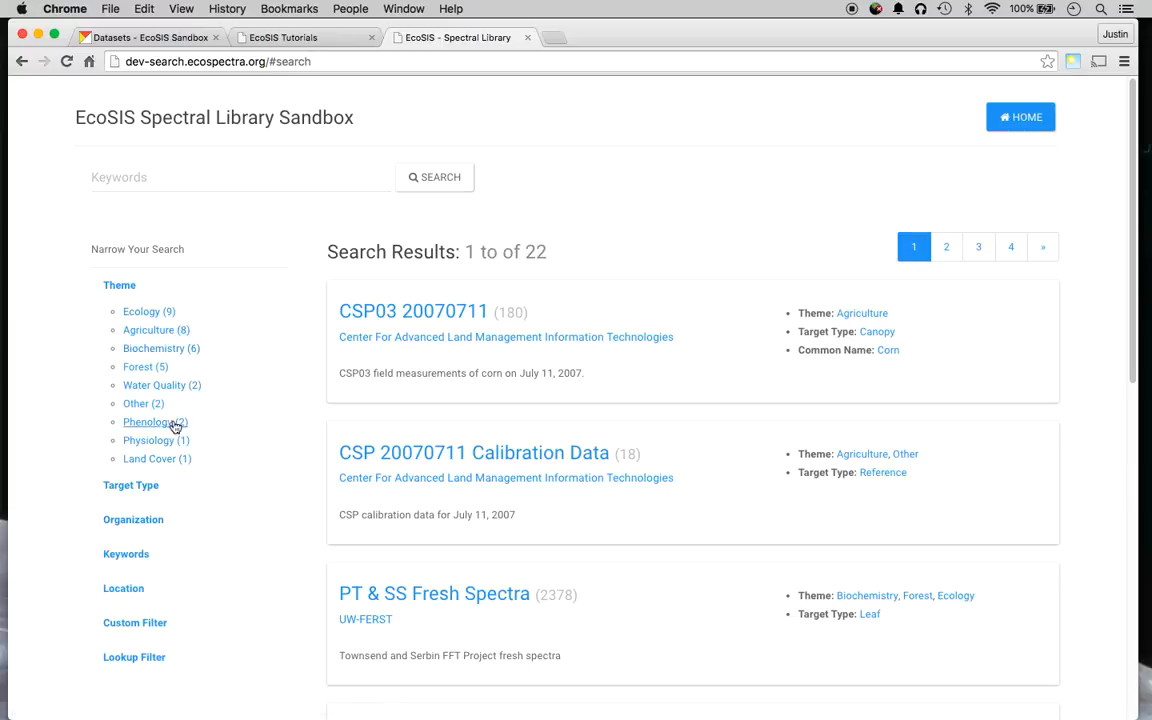
click(178, 487)
scroll(170, 472, down, 3)
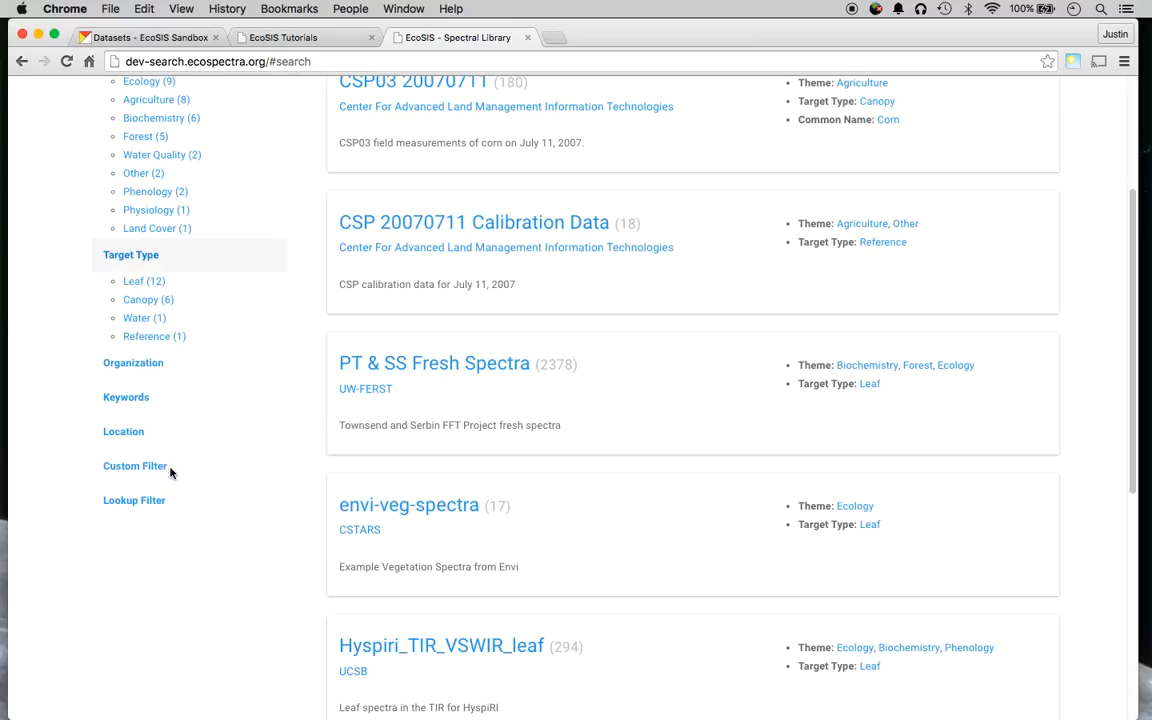
click(161, 368)
scroll(164, 385, down, 3)
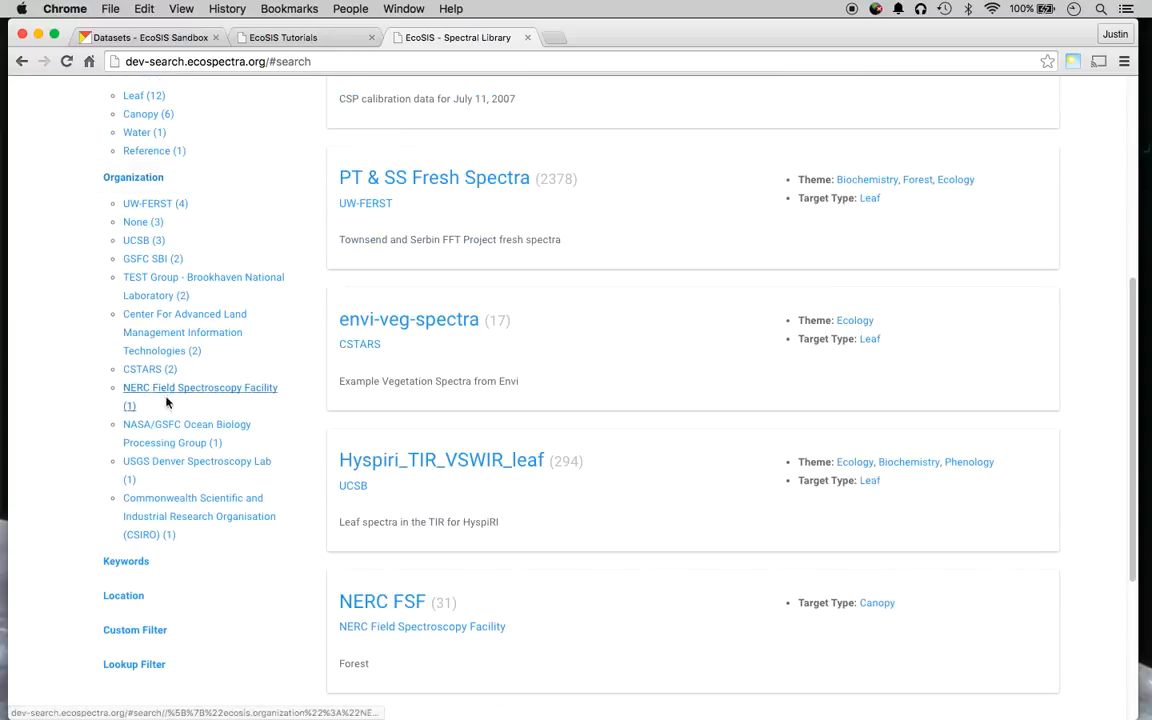
scroll(211, 434, up, 5)
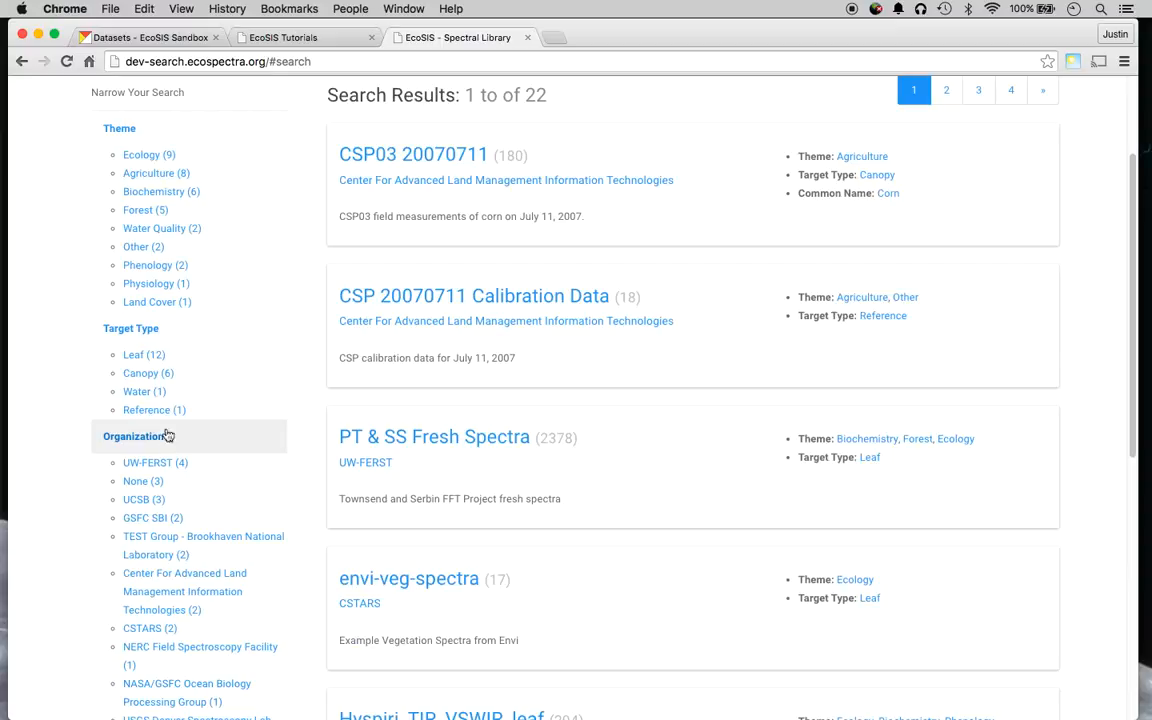
click(157, 175)
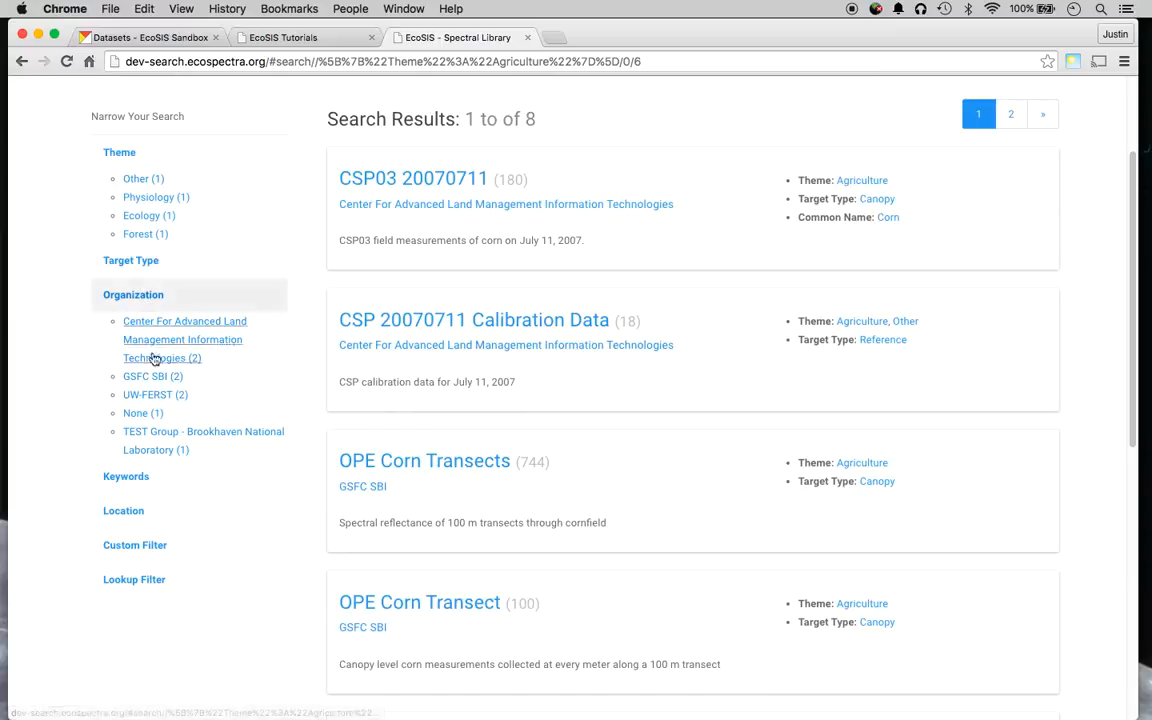
click(155, 396)
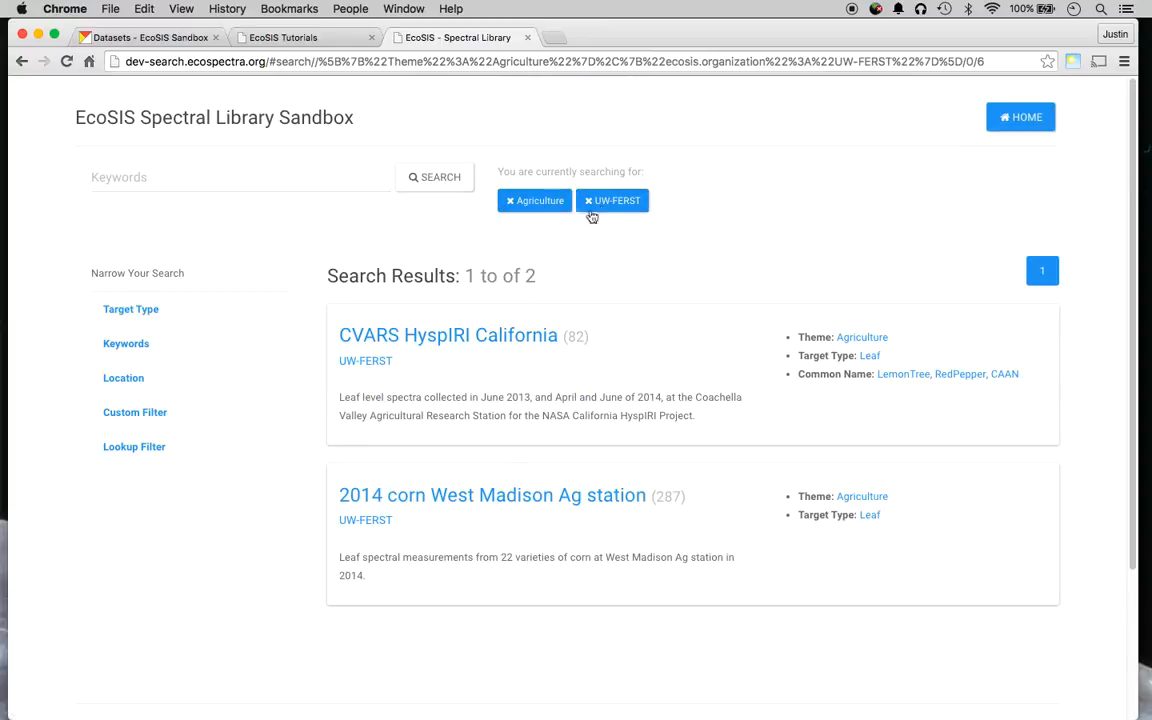
click(614, 200)
click(540, 200)
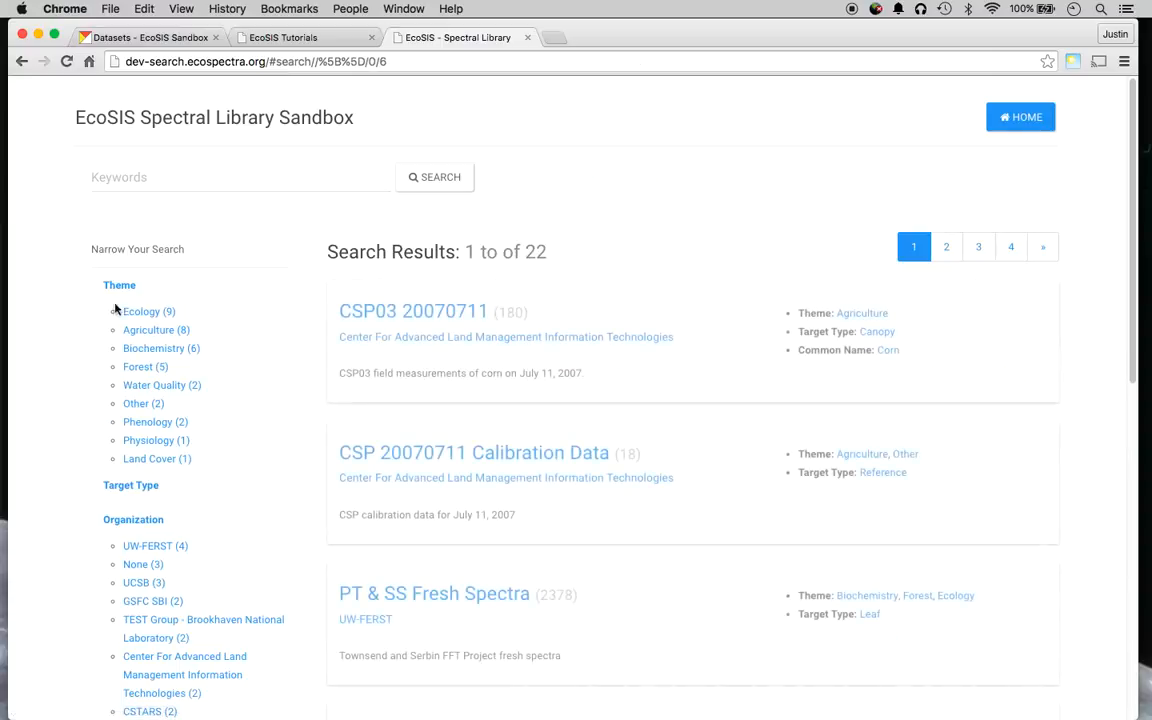
click(119, 289)
click(132, 356)
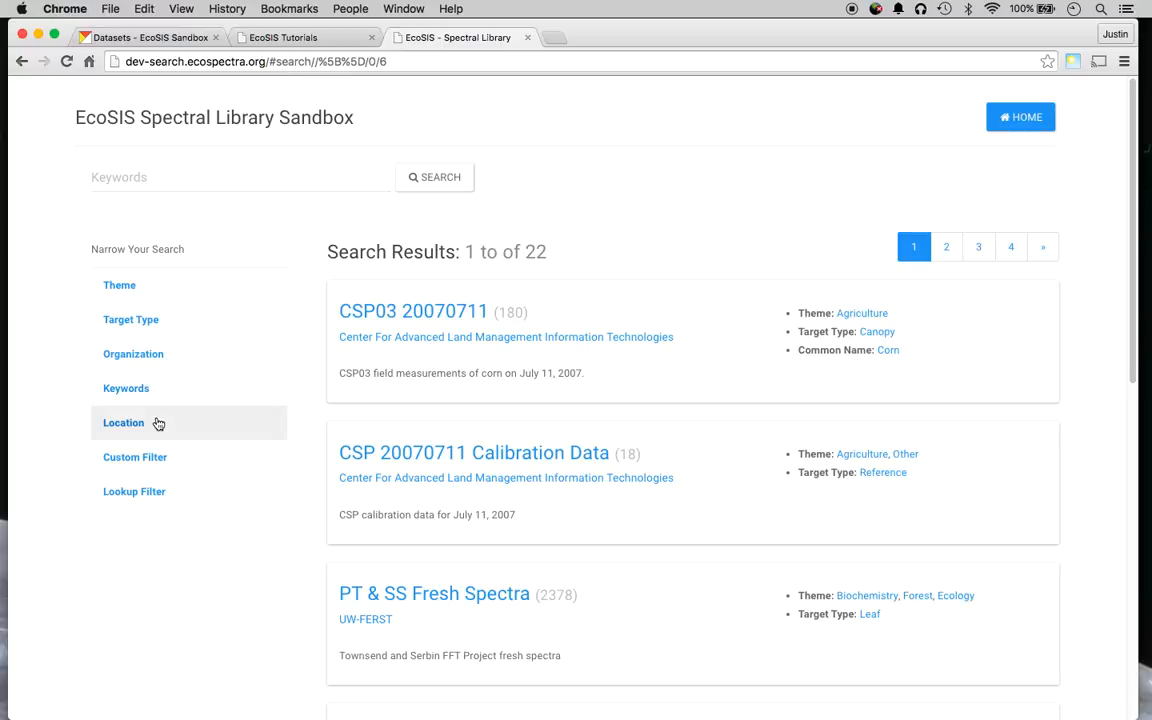
Apply a 541-mile location filter centred over Nevada and California, leaving 3 datasets.
click(157, 423)
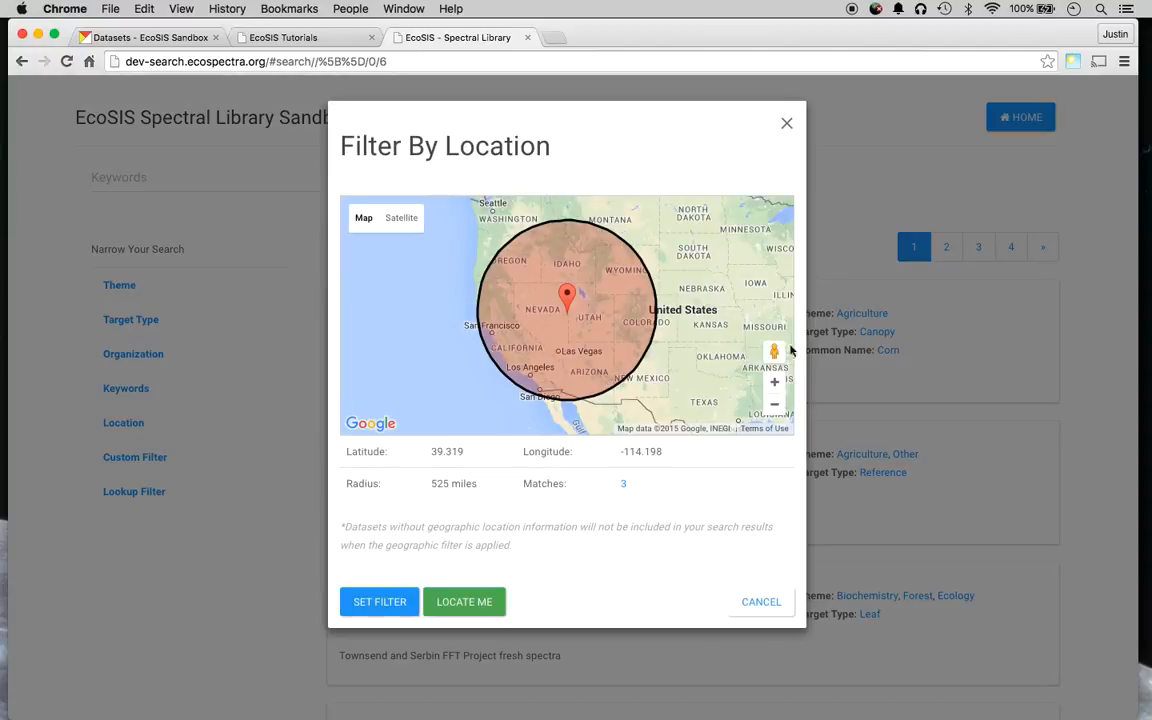
drag(703, 312, 574, 416)
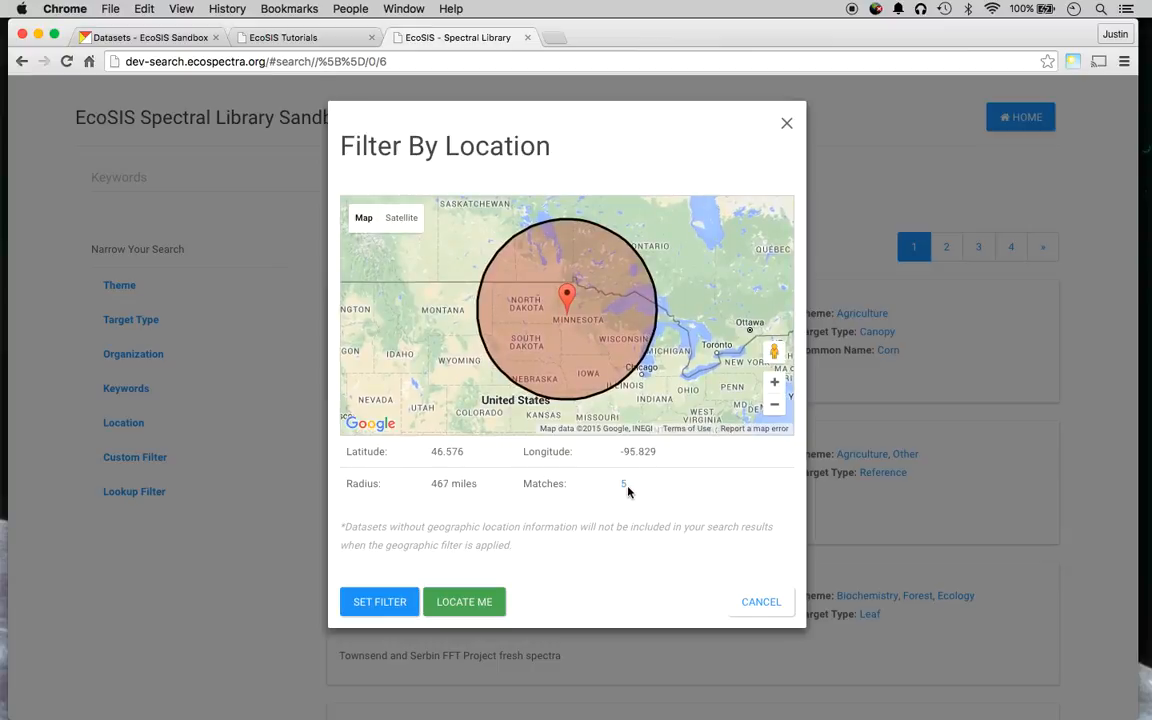
drag(356, 389, 591, 249)
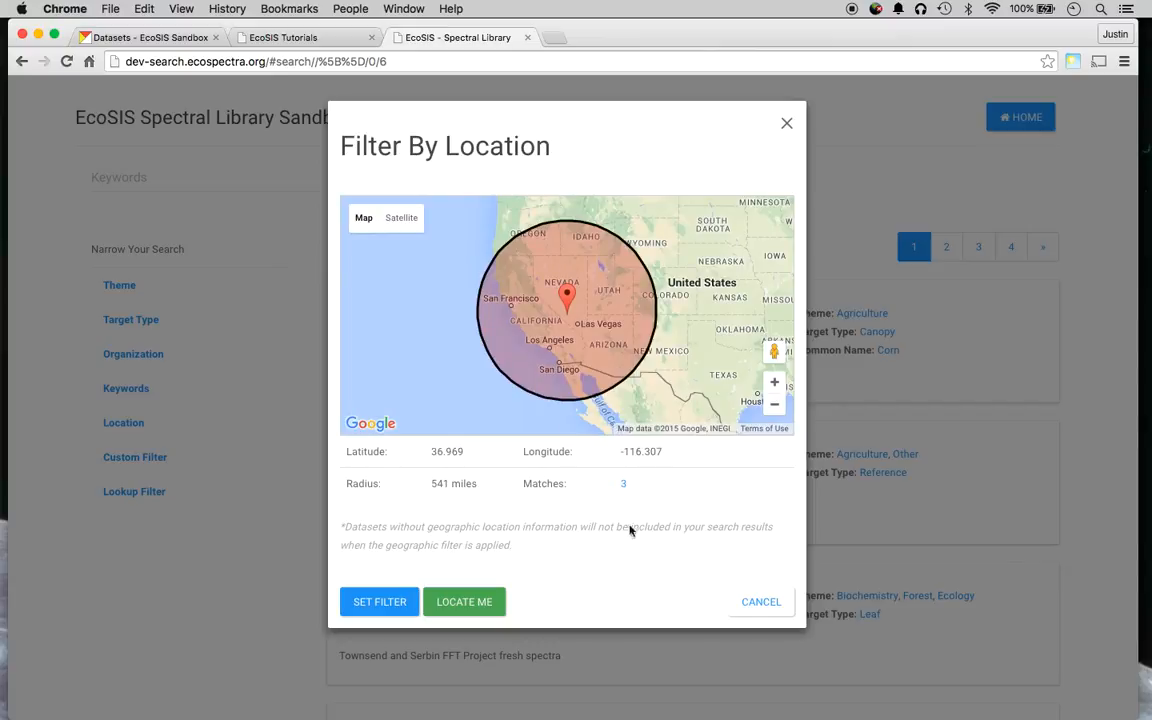
click(402, 601)
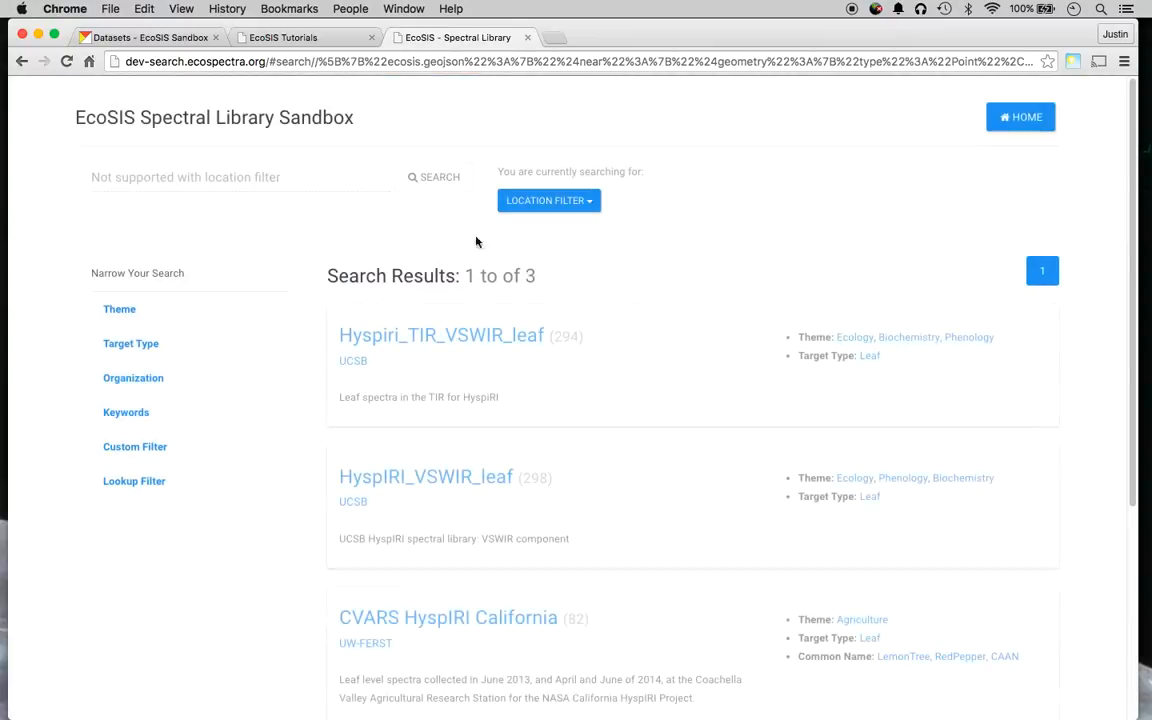
scroll(533, 394, down, 3)
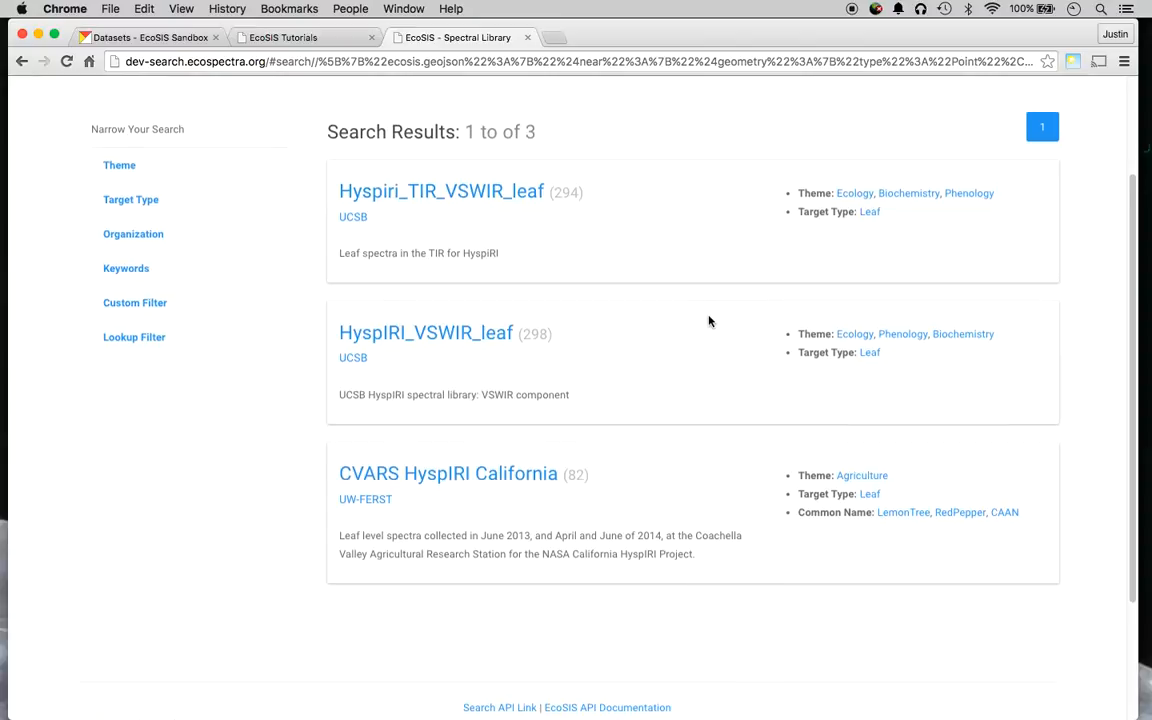
scroll(696, 213, up, 2)
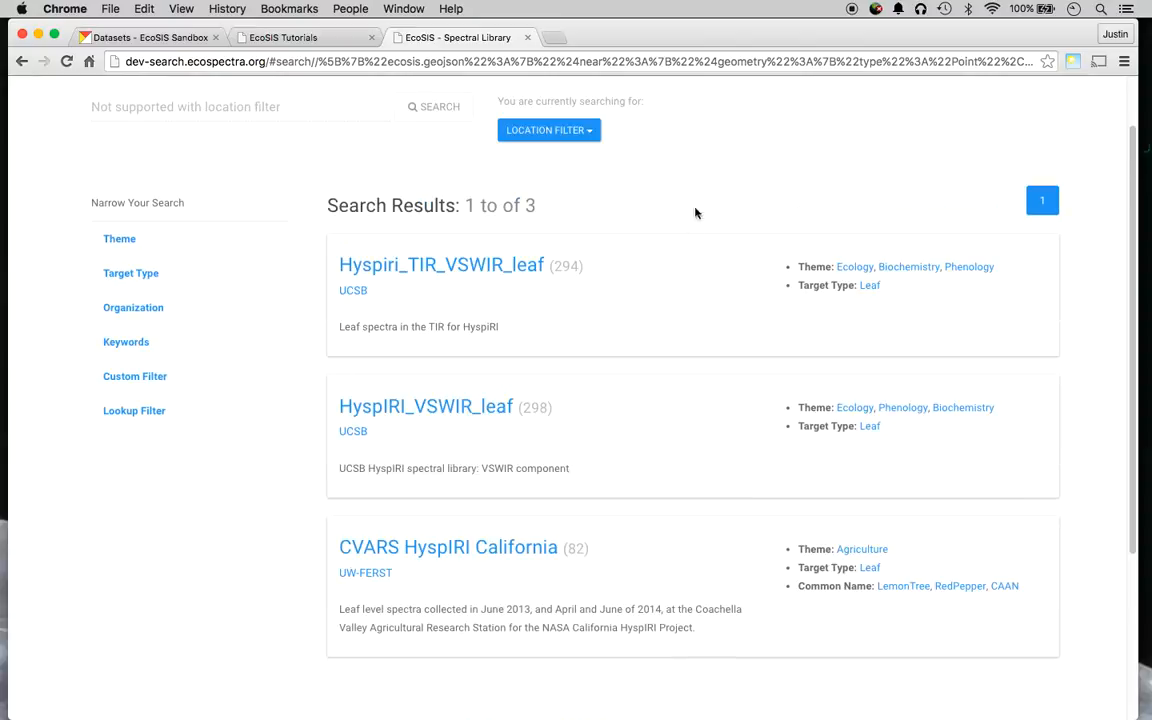
click(591, 136)
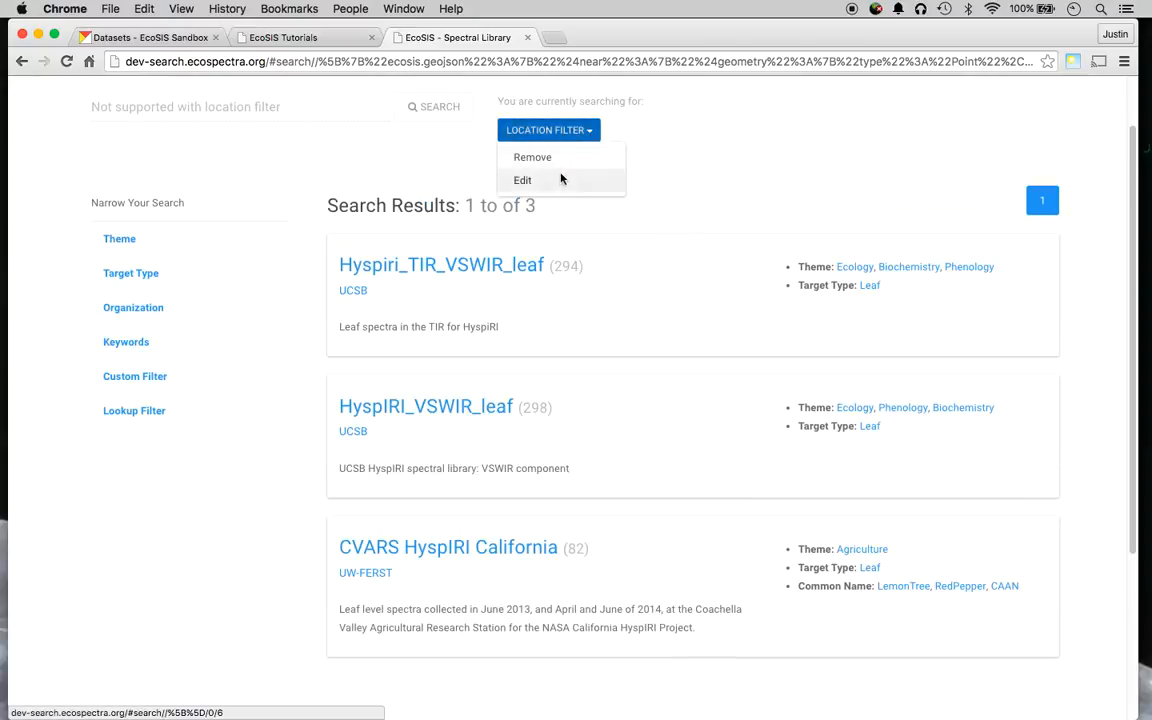
click(760, 228)
Paste the example 'Latin Genus=Acer' as a custom filter, then remove the location filter.
click(129, 390)
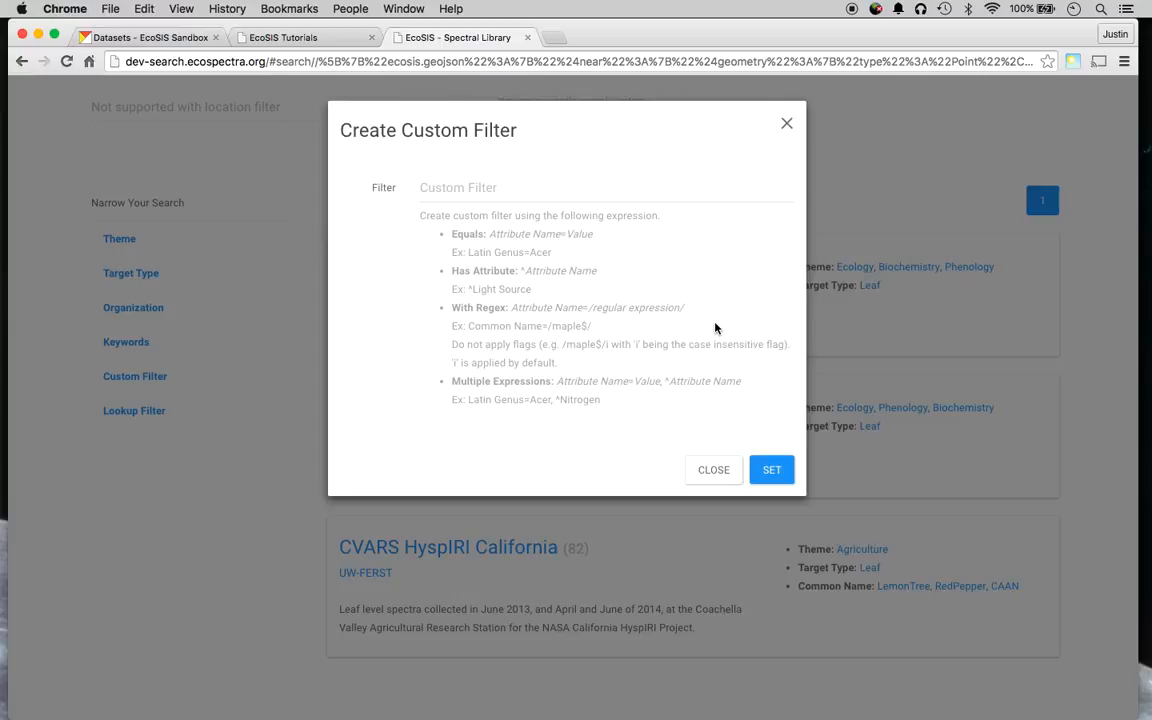
click(630, 188)
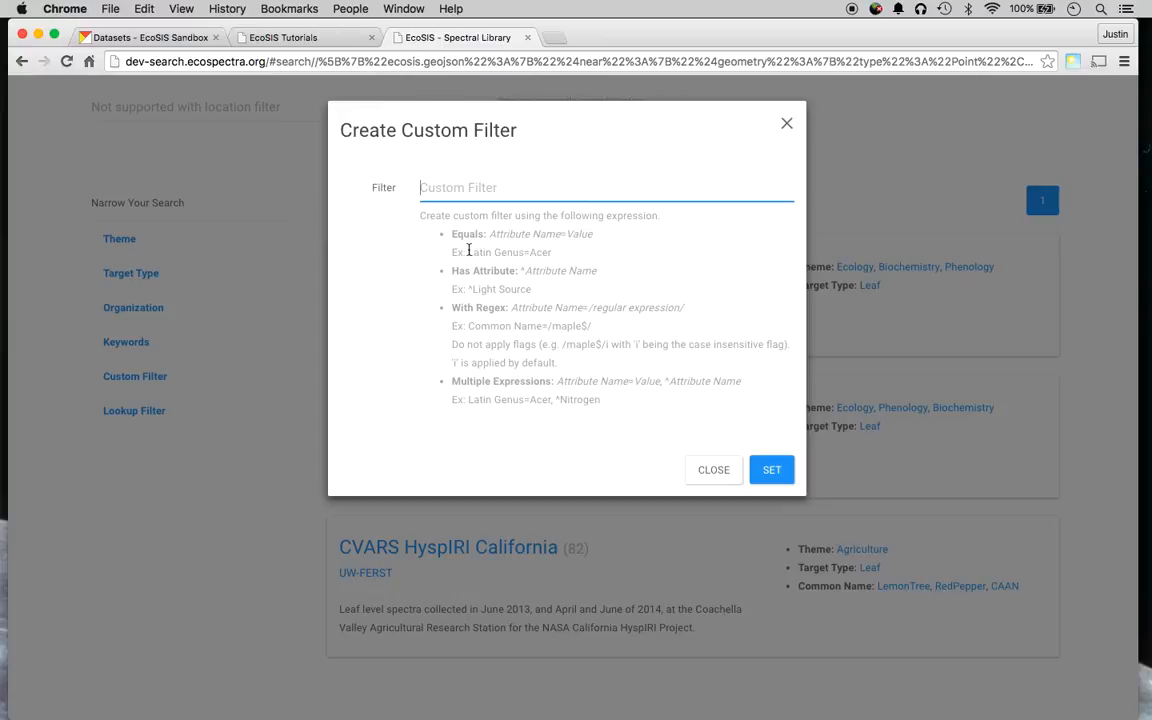
drag(468, 252, 551, 252)
key(super+c)
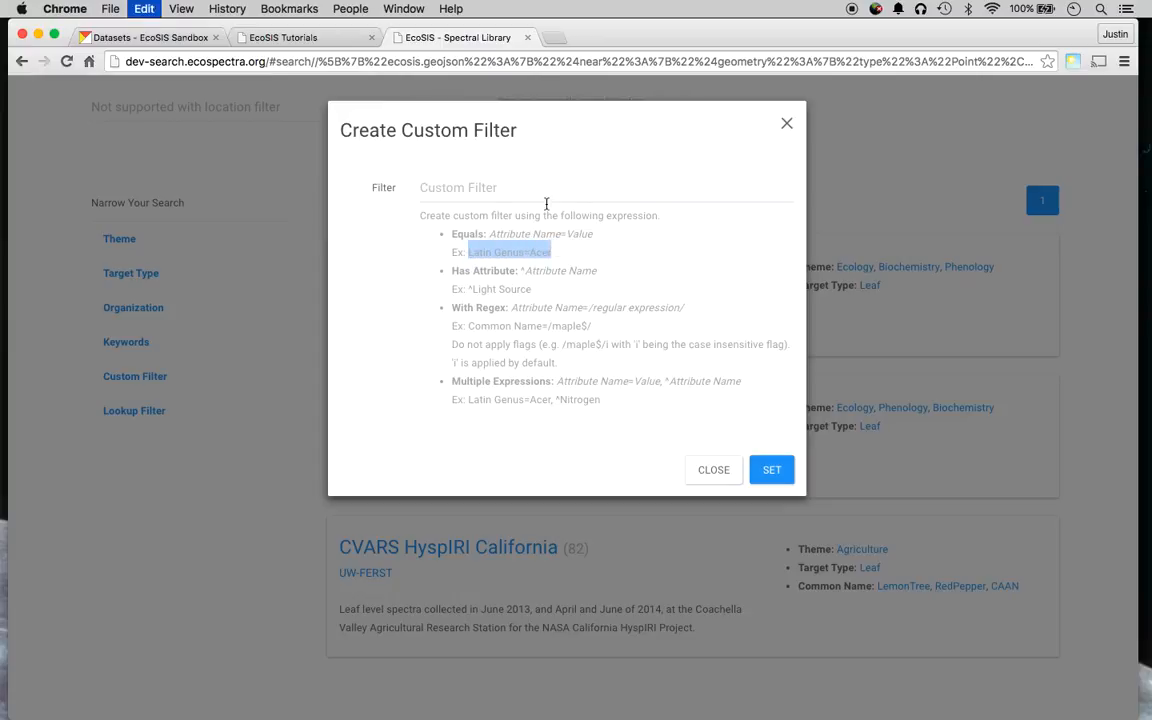
click(527, 188)
key(super+v)
click(777, 470)
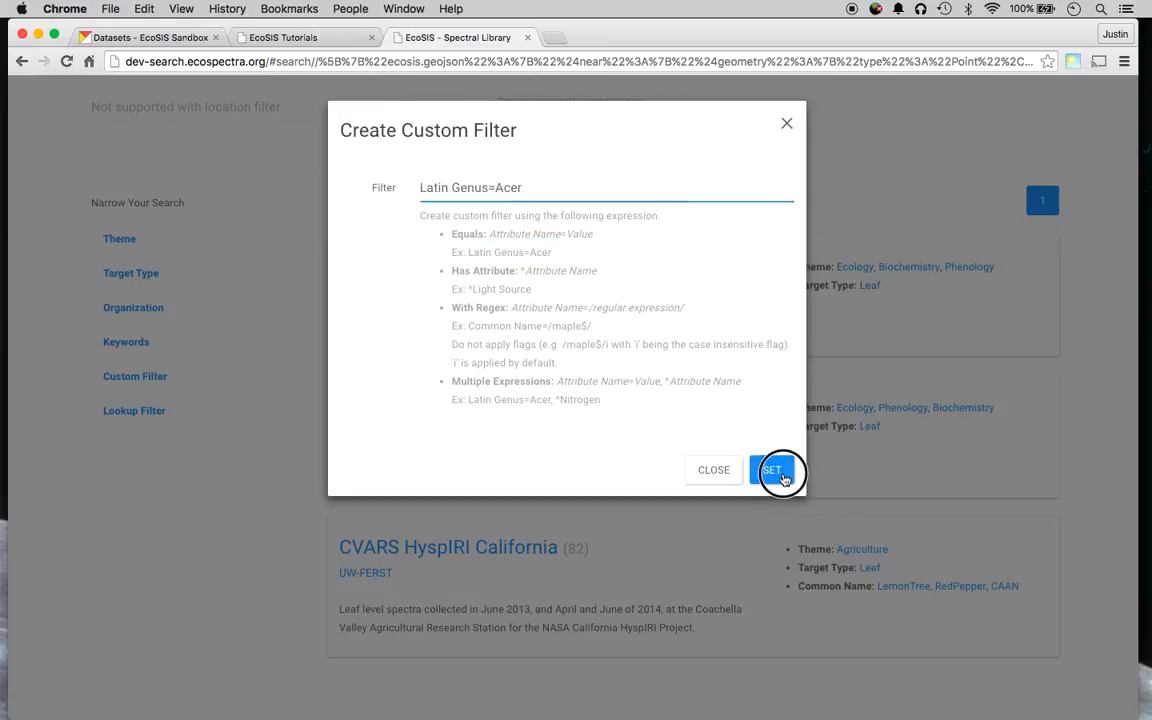
click(554, 201)
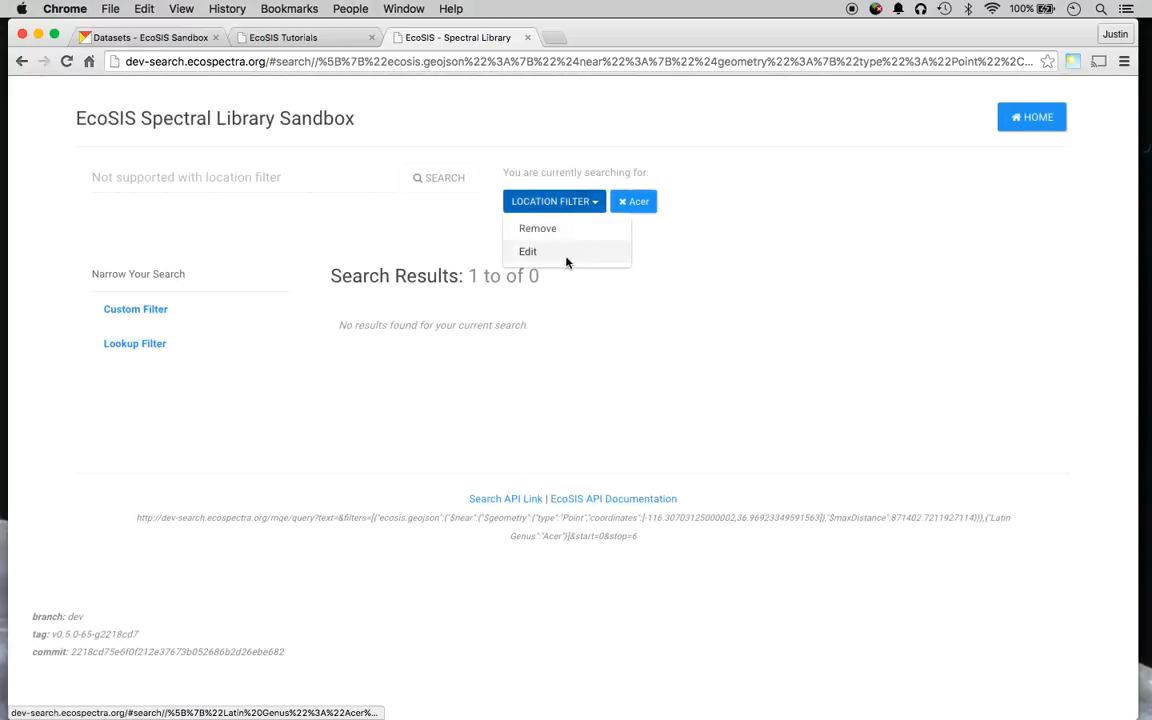
click(540, 226)
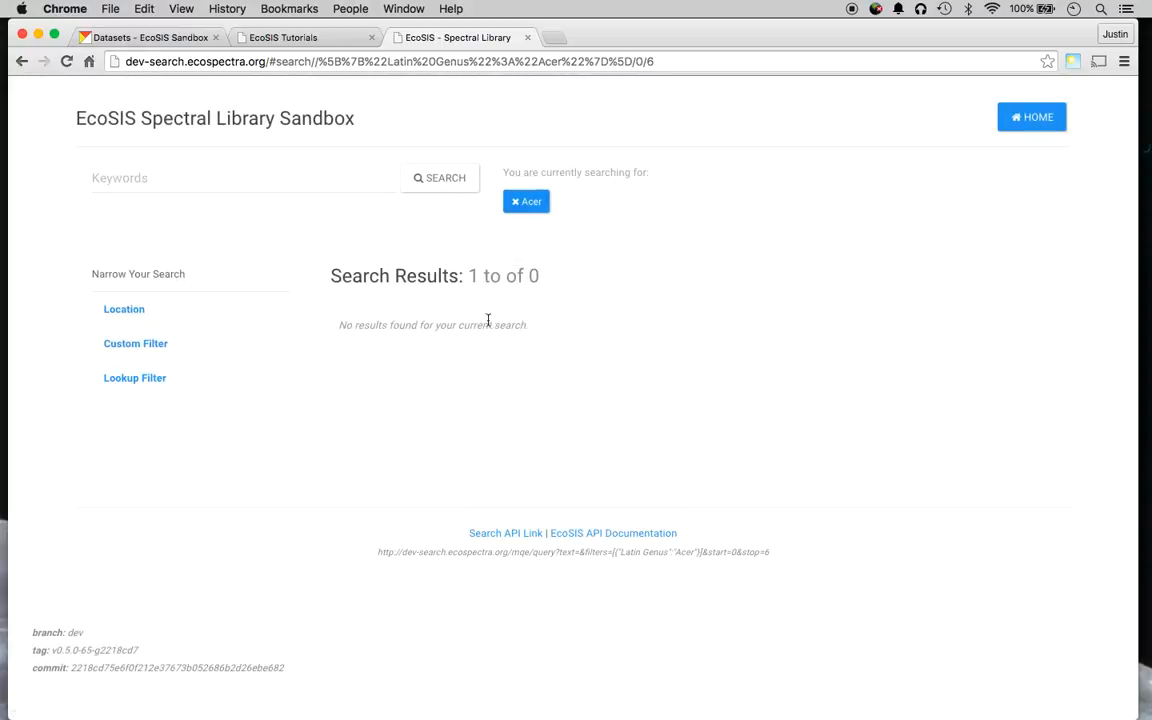
Swap the Acer filter for a lookup filter Foreoptic Type = Bare Fiber.
click(531, 206)
click(165, 497)
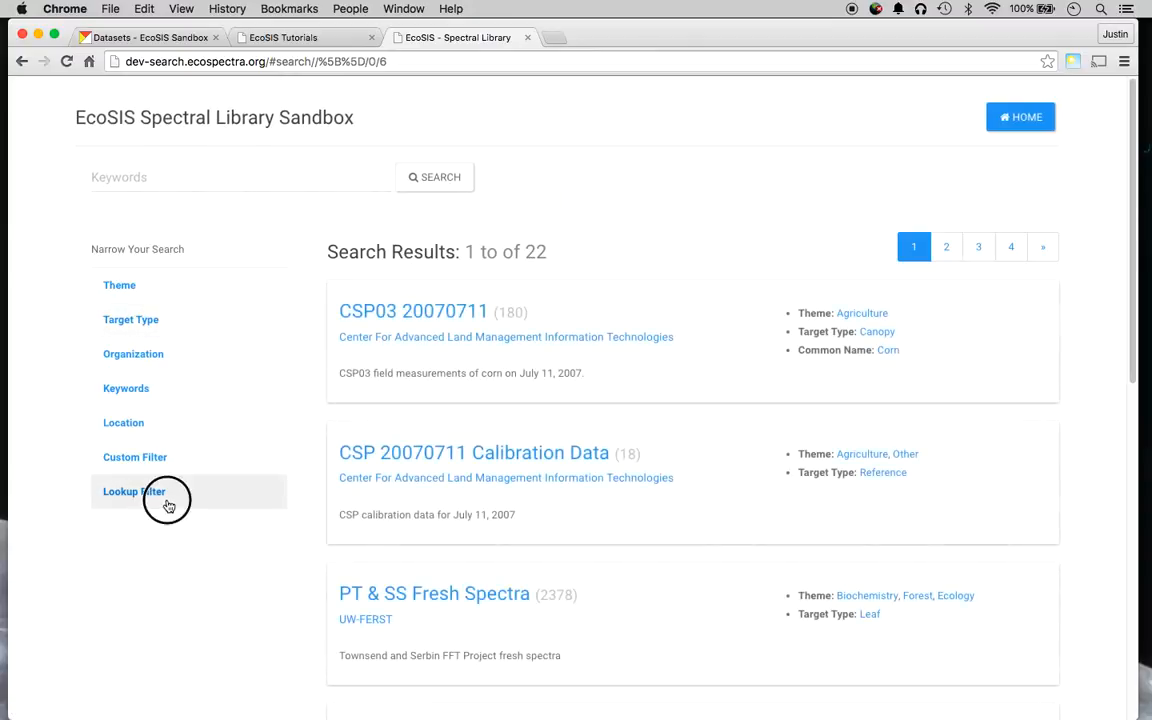
text(re)
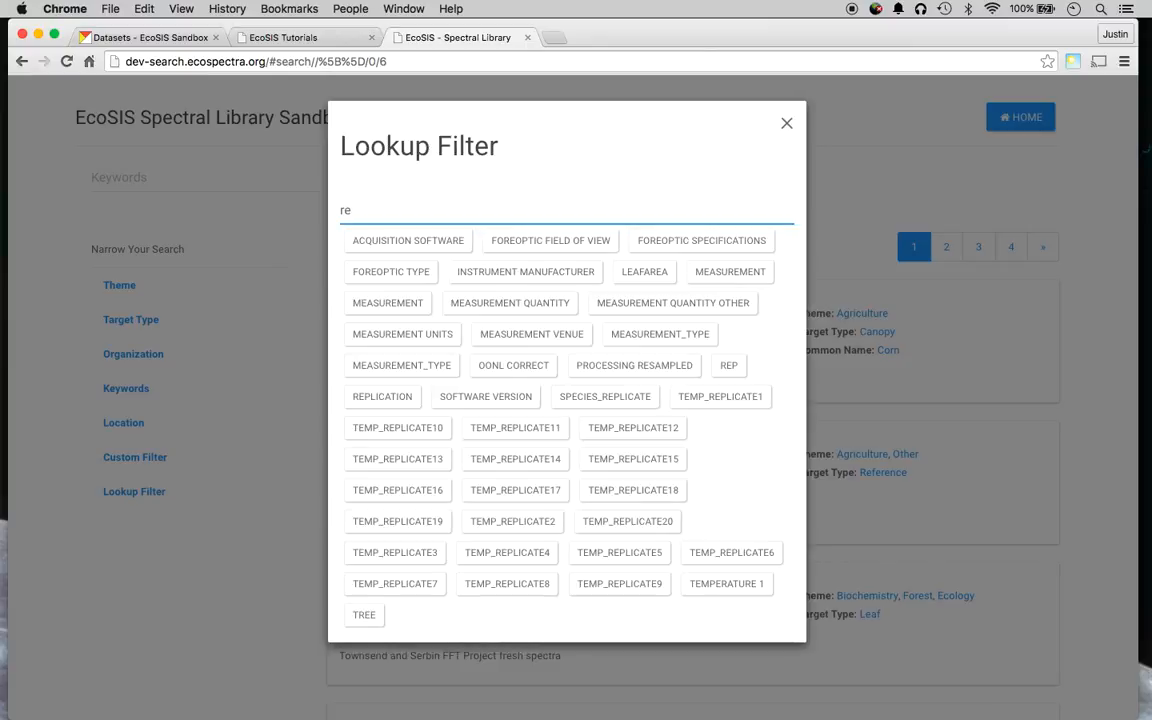
key(BackSpace)
key(BackSpace)
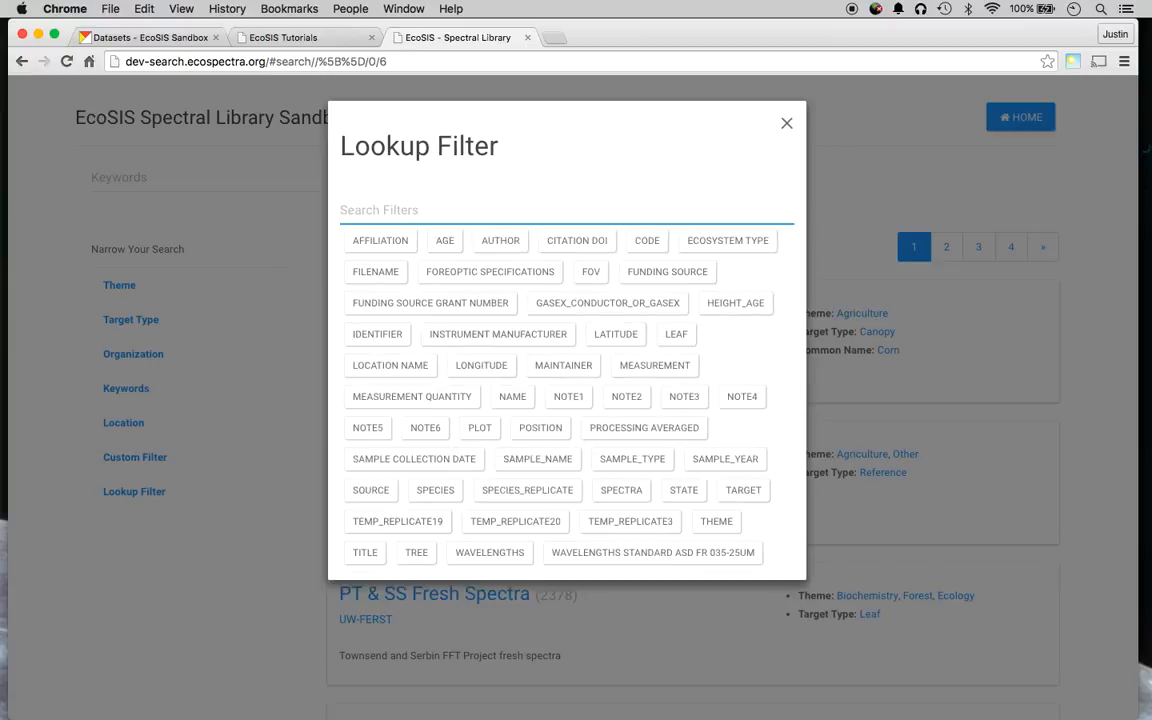
text(for)
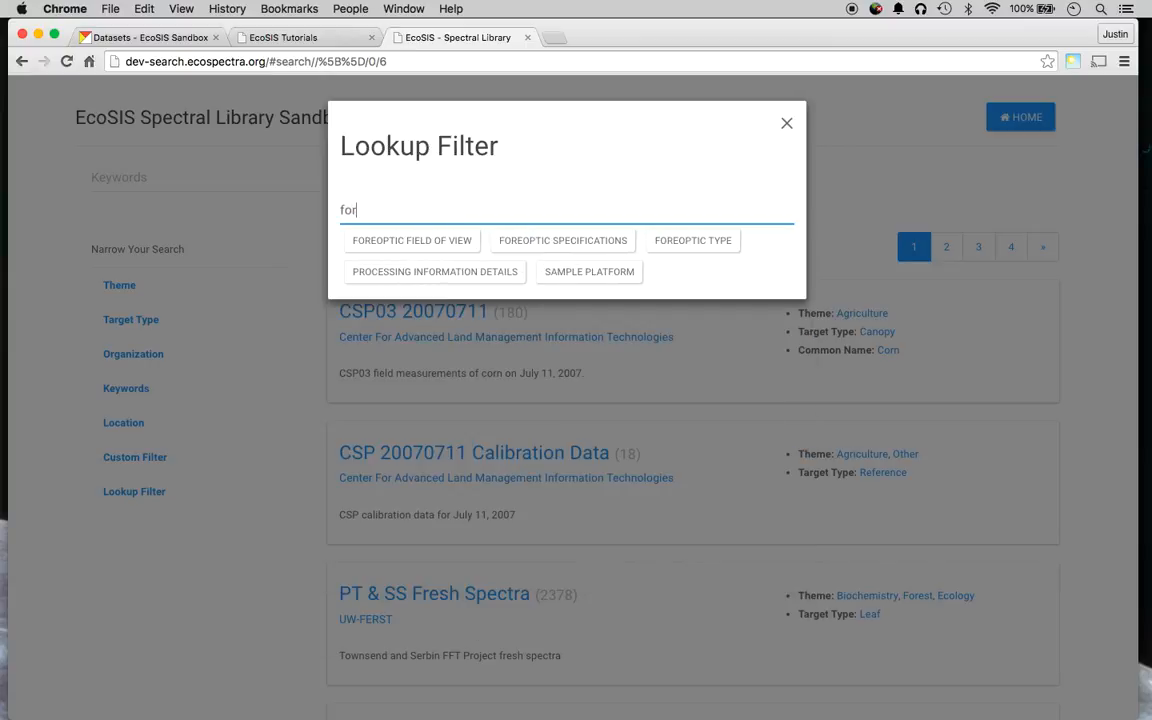
click(685, 241)
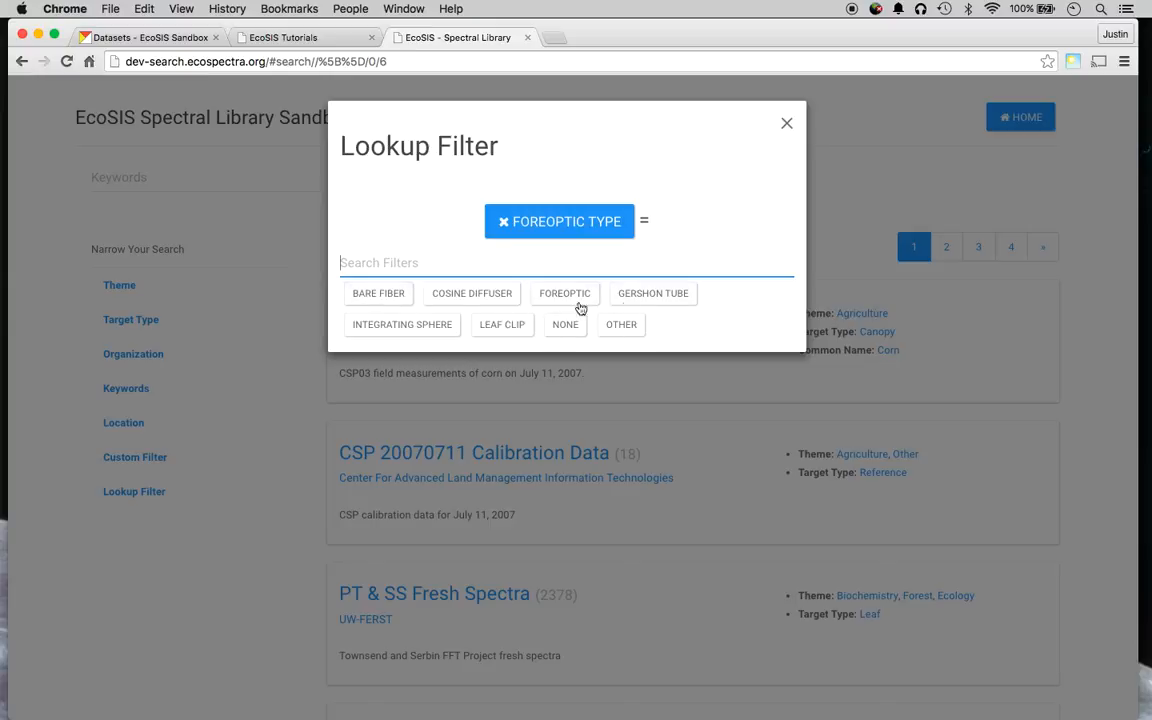
click(380, 293)
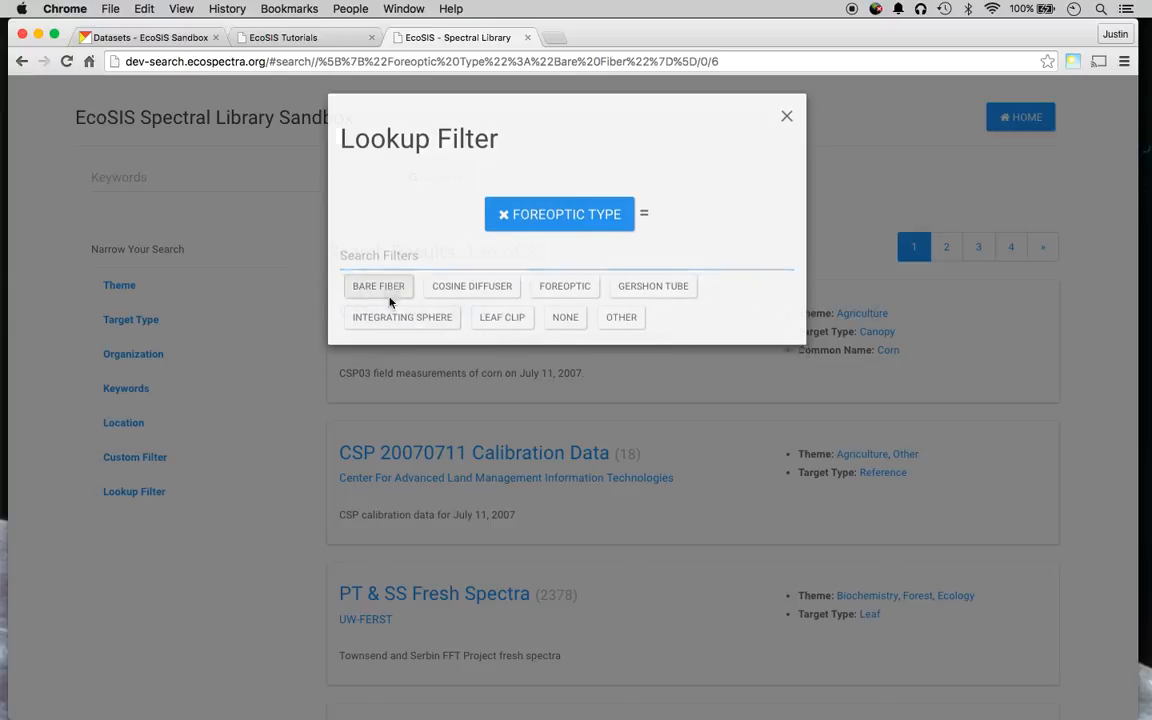
scroll(489, 396, down, 5)
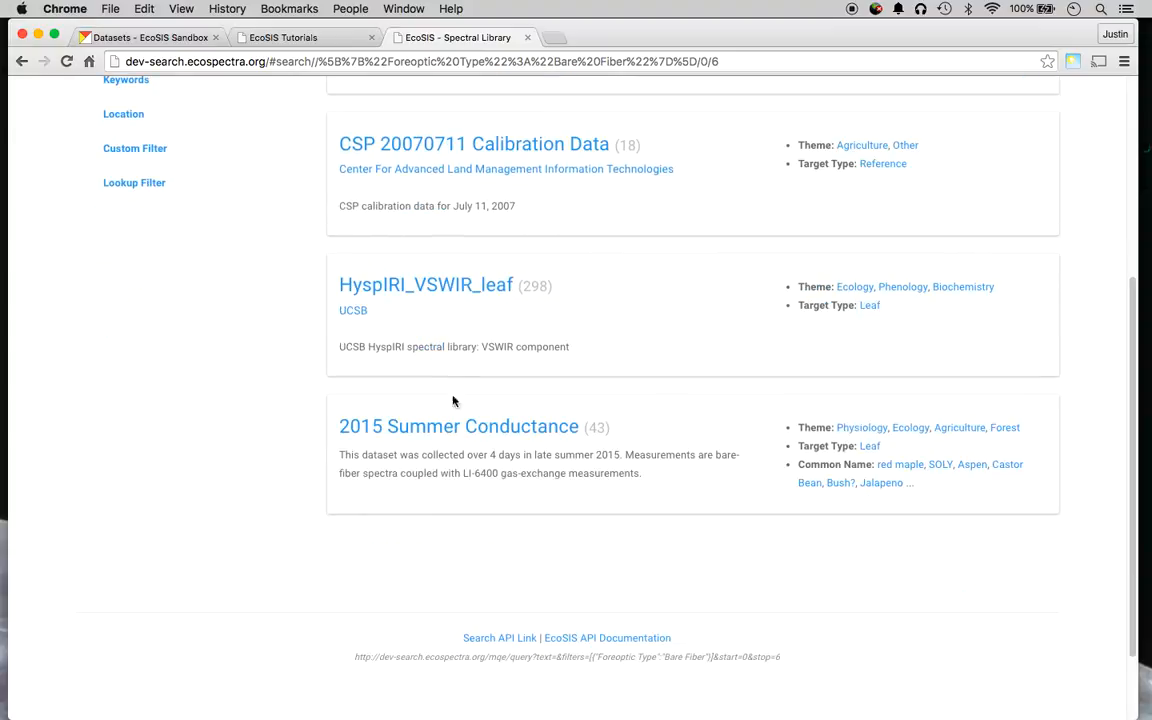
scroll(418, 306, up, 5)
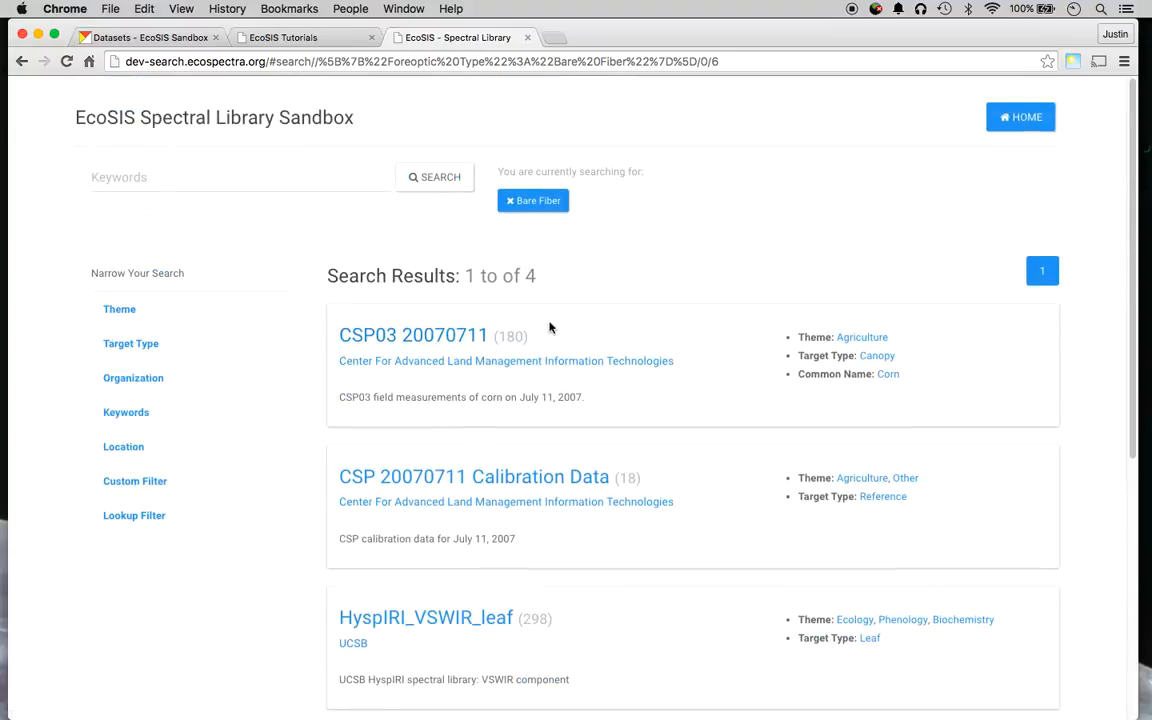
scroll(549, 327, down, 4)
scroll(506, 267, up, 2)
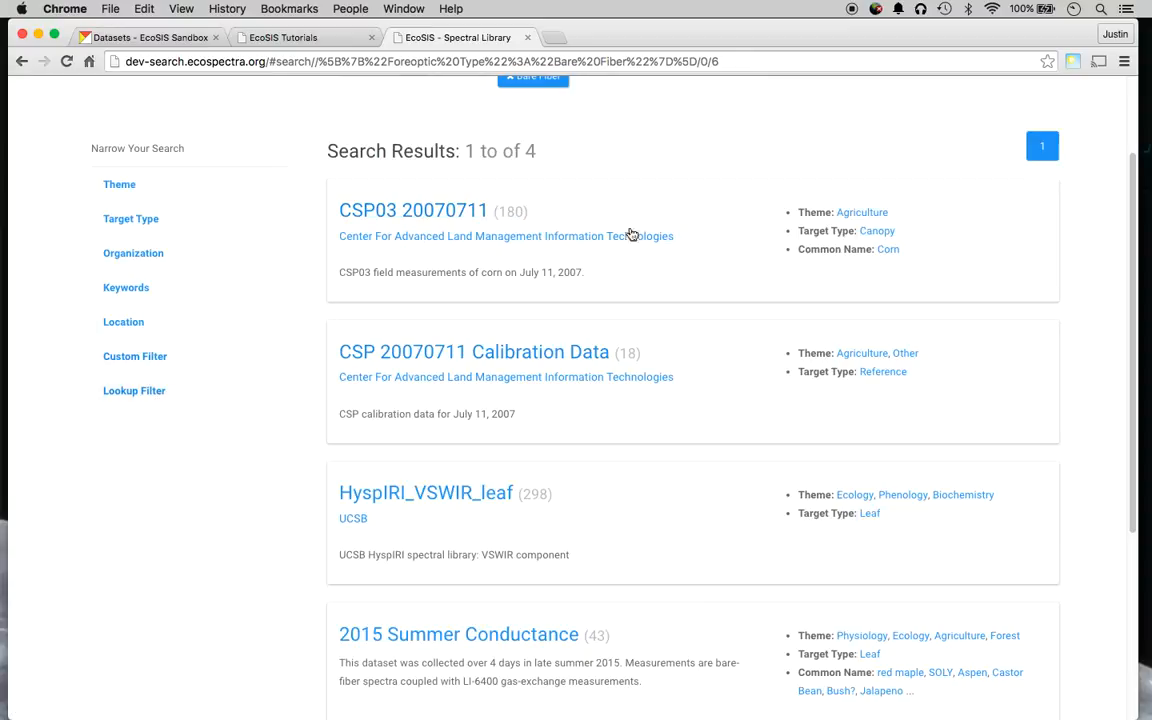
click(443, 212)
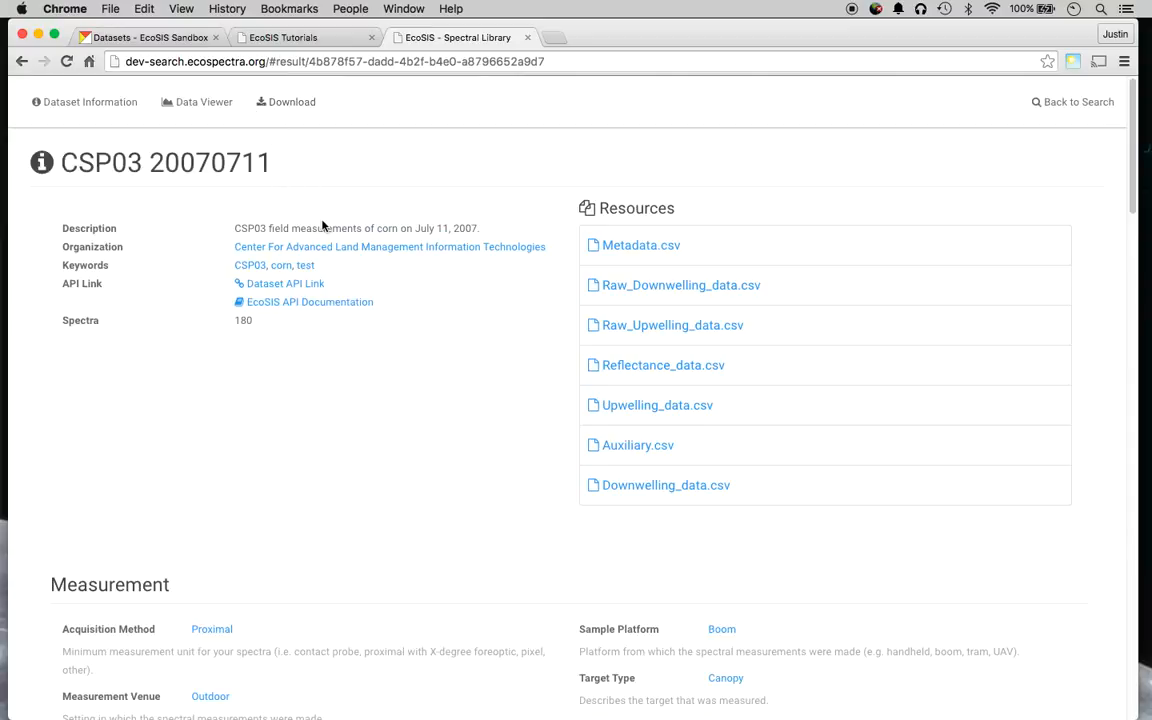
scroll(340, 380, down, 1)
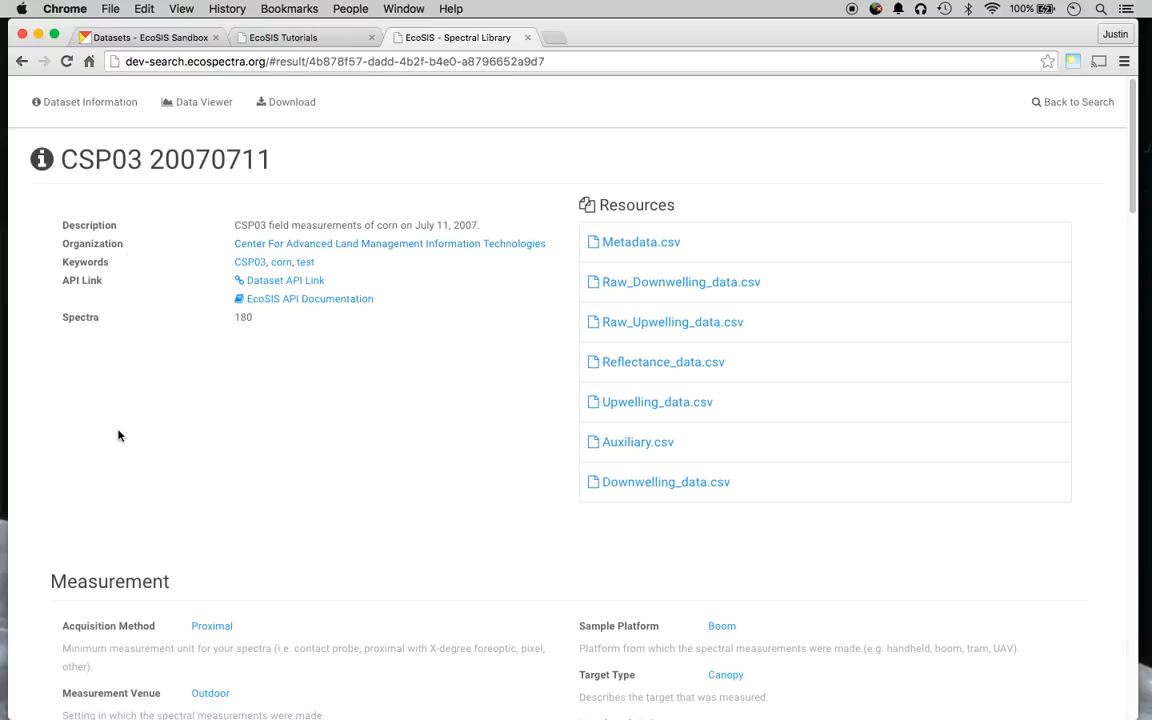
scroll(130, 420, down, 5)
scroll(664, 304, down, 10)
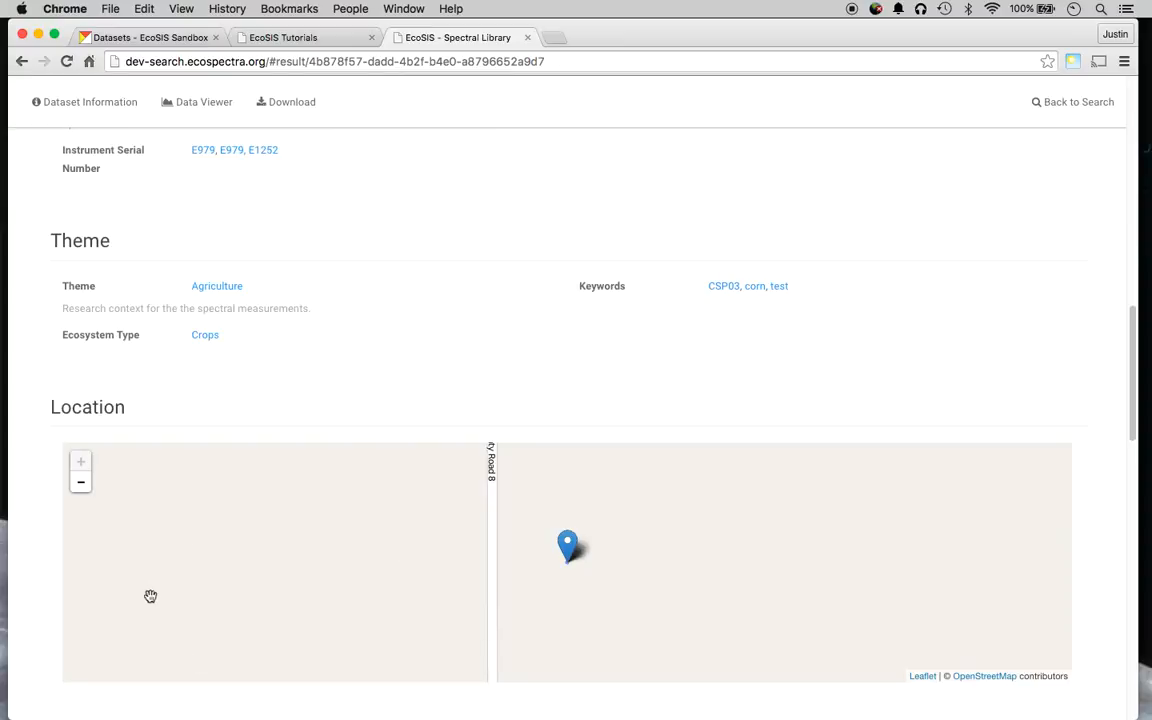
scroll(42, 556, down, 8)
scroll(38, 530, down, 4)
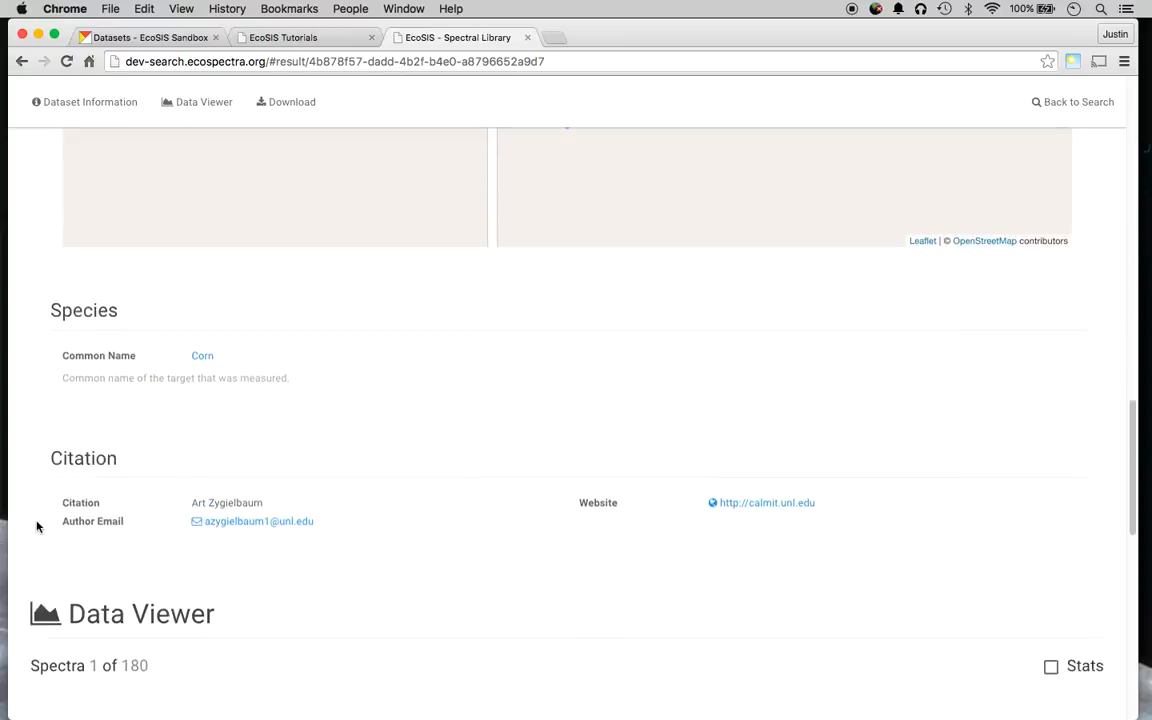
scroll(47, 436, up, 7)
scroll(47, 440, up, 15)
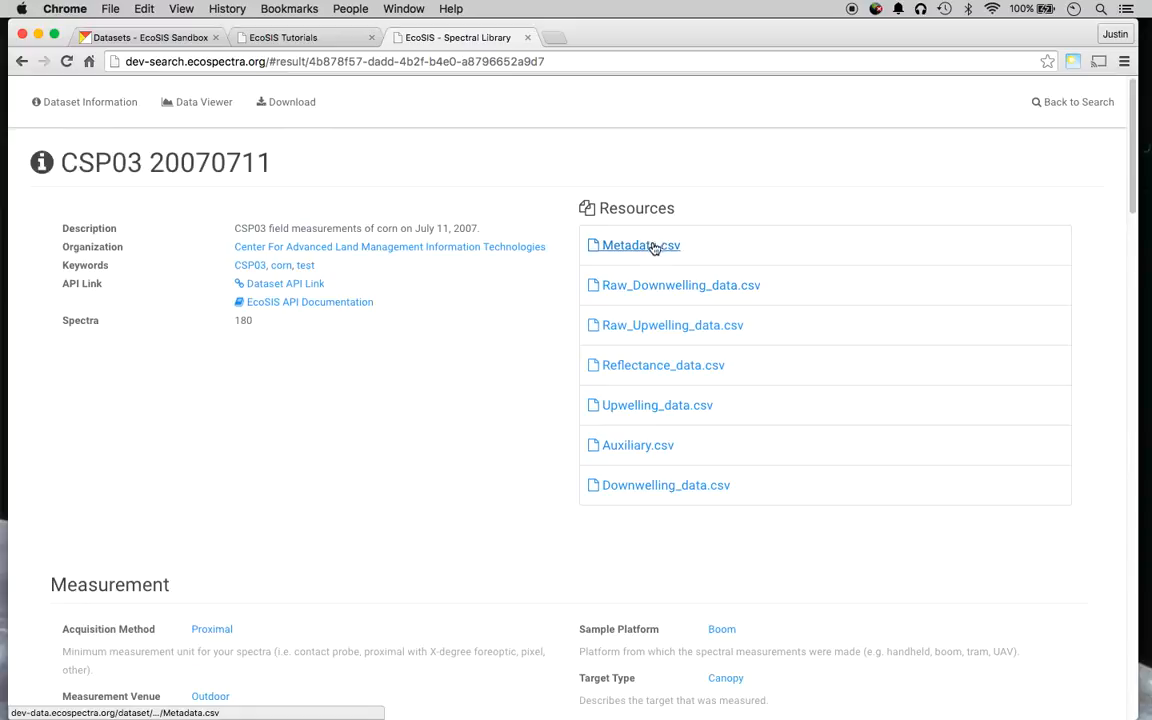
click(214, 108)
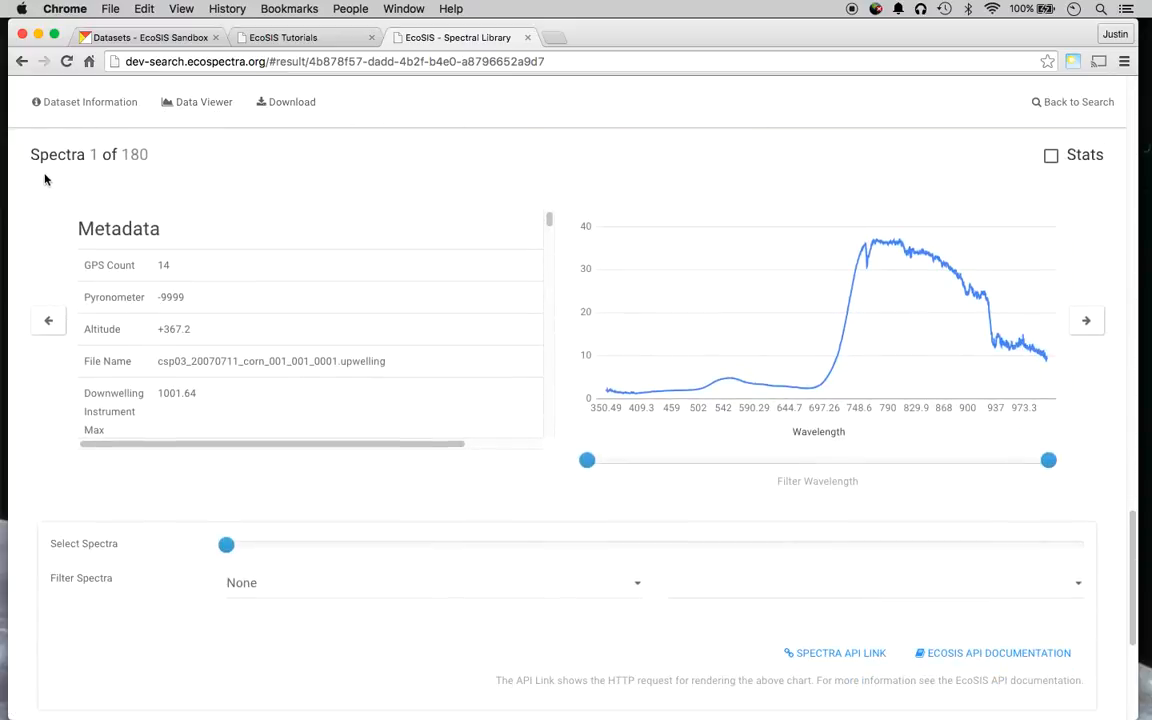
Move the Select Spectra slider to spectrum 49 and then a later spectrum.
scroll(28, 206, up, 1)
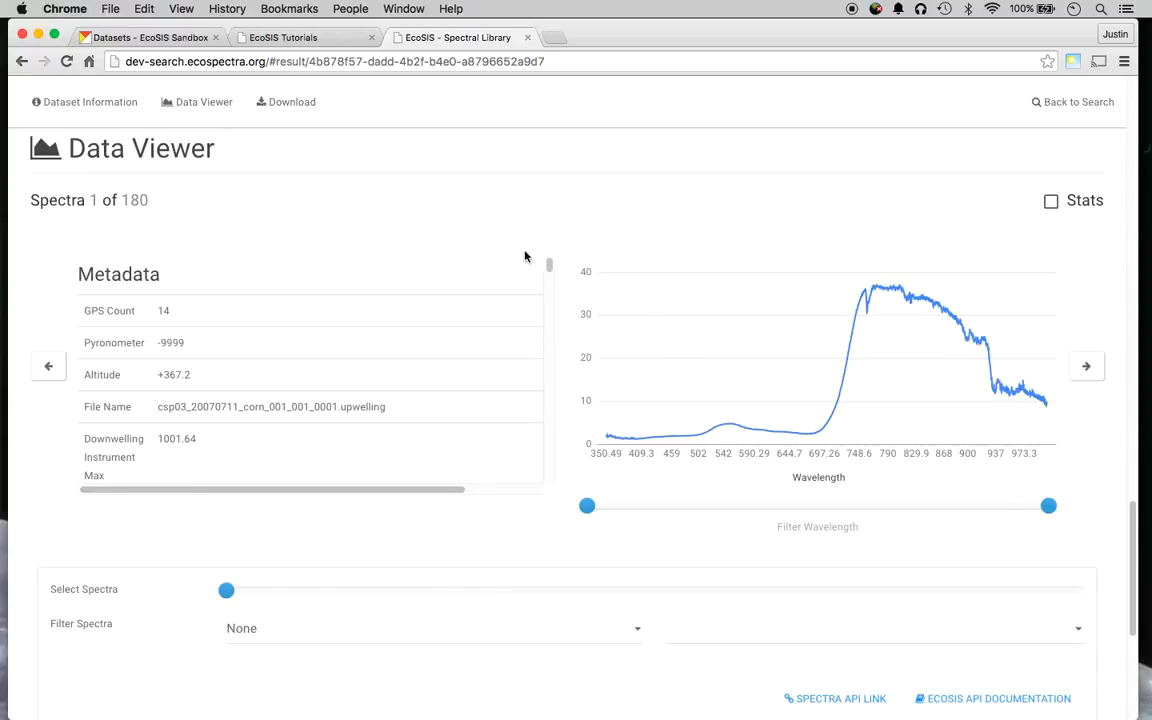
drag(548, 263, 537, 216)
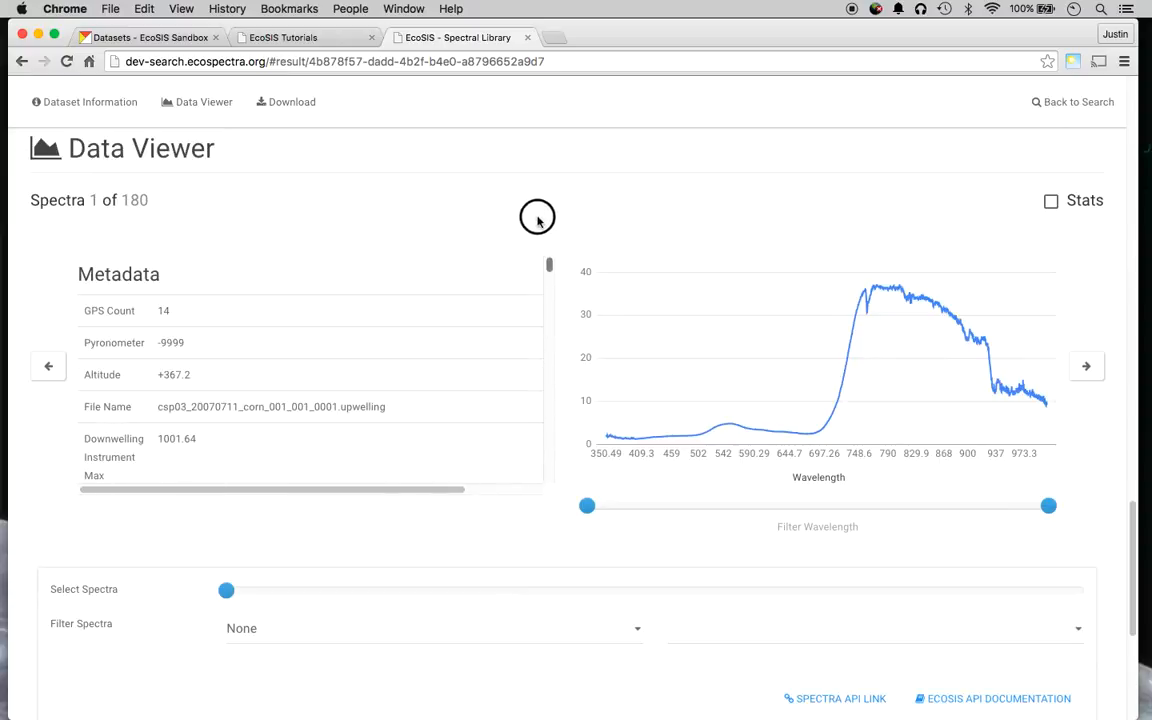
click(454, 592)
click(585, 592)
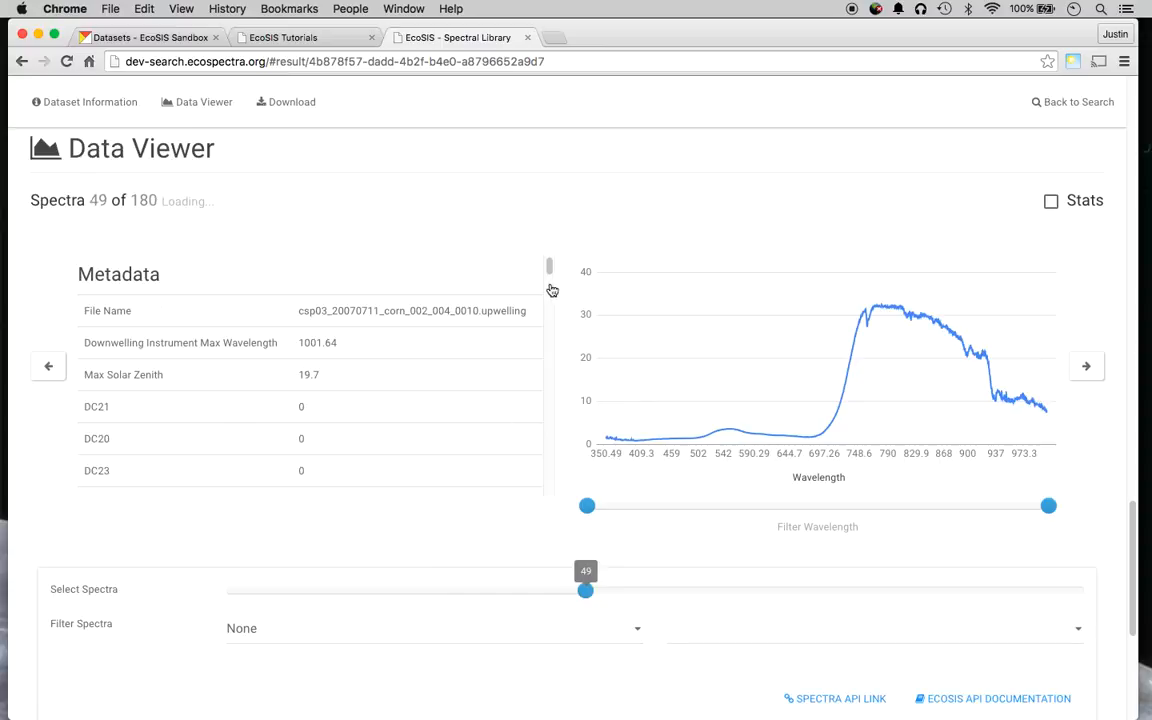
Narrow the wavelength filter to about 717–851 nm and advance to spectrum 77 of 180.
drag(545, 266, 847, 508)
drag(1047, 508, 940, 508)
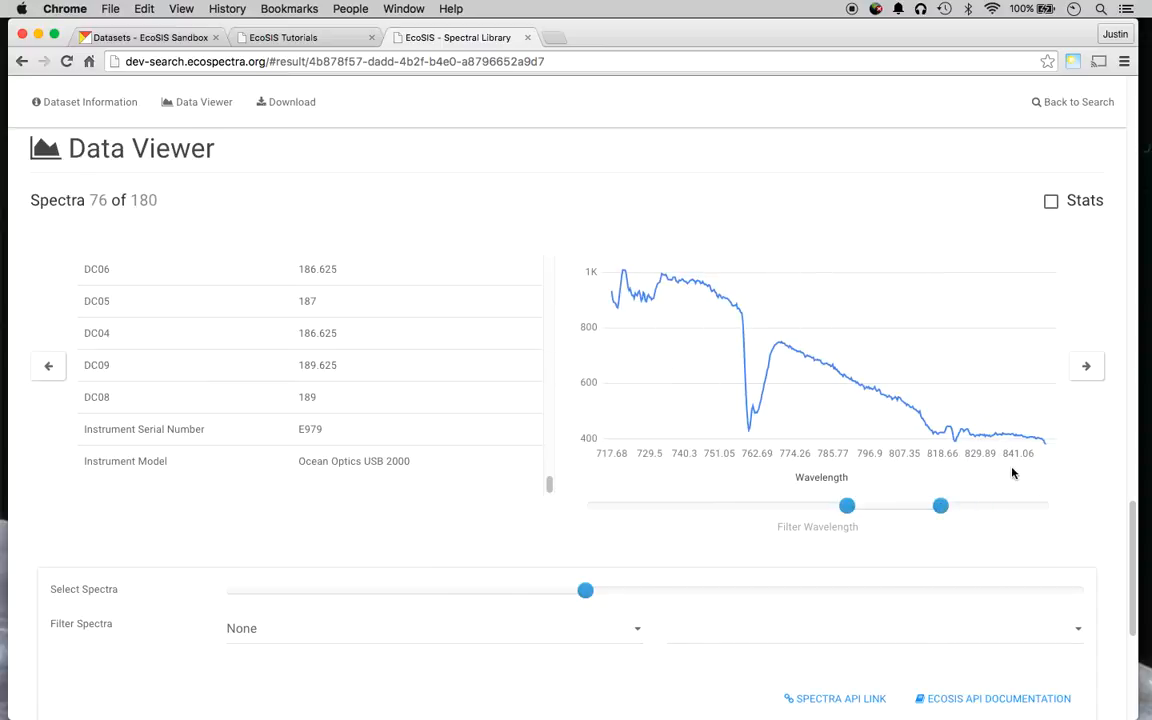
click(1090, 367)
scroll(1067, 450, down, 4)
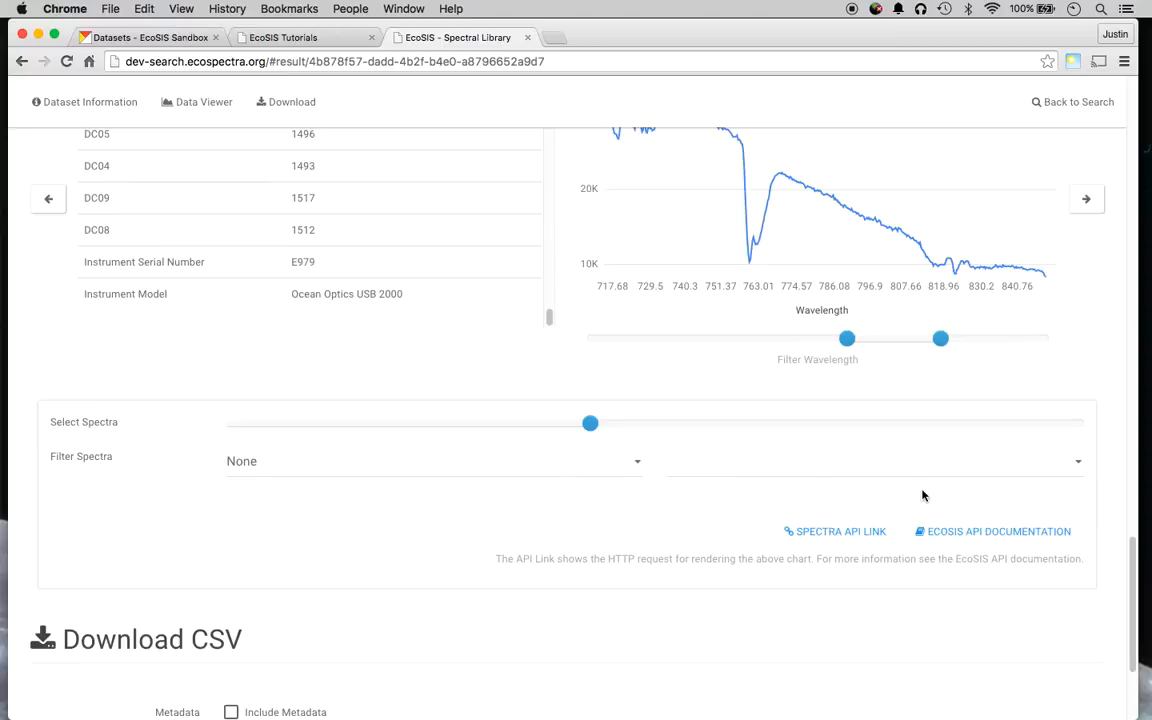
scroll(1000, 455, up, 5)
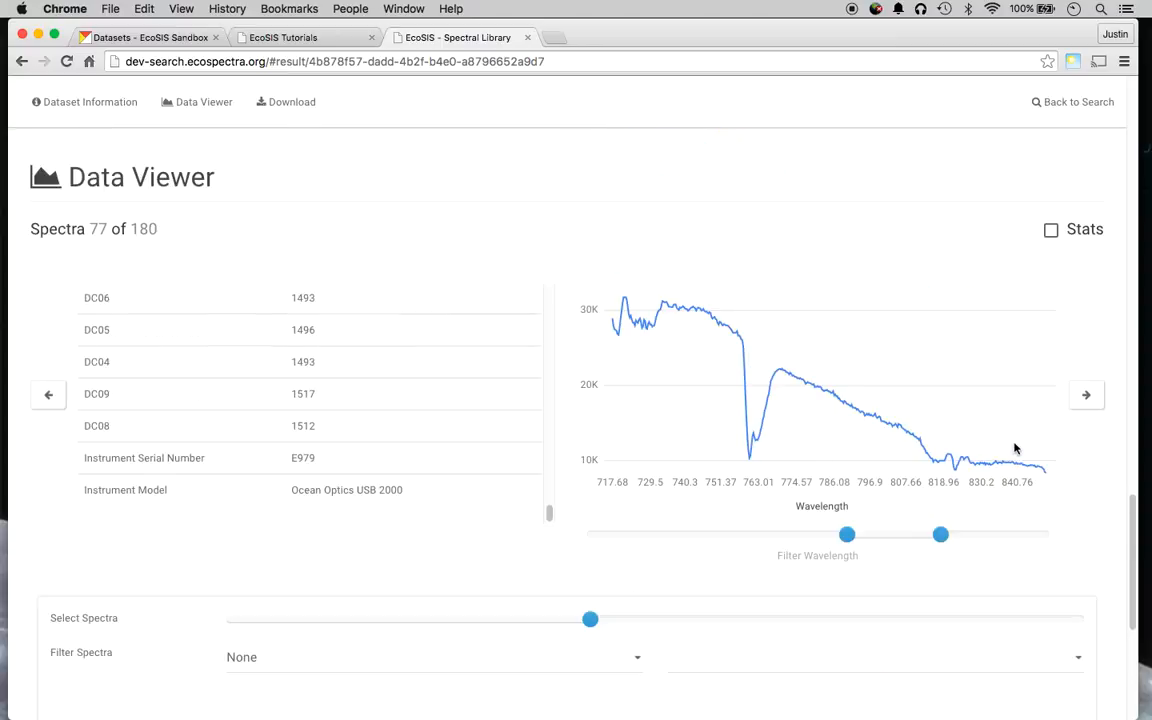
Show stats across all spectra for 801–849 nm, read the yellow series values, then turn Stats off.
click(1054, 230)
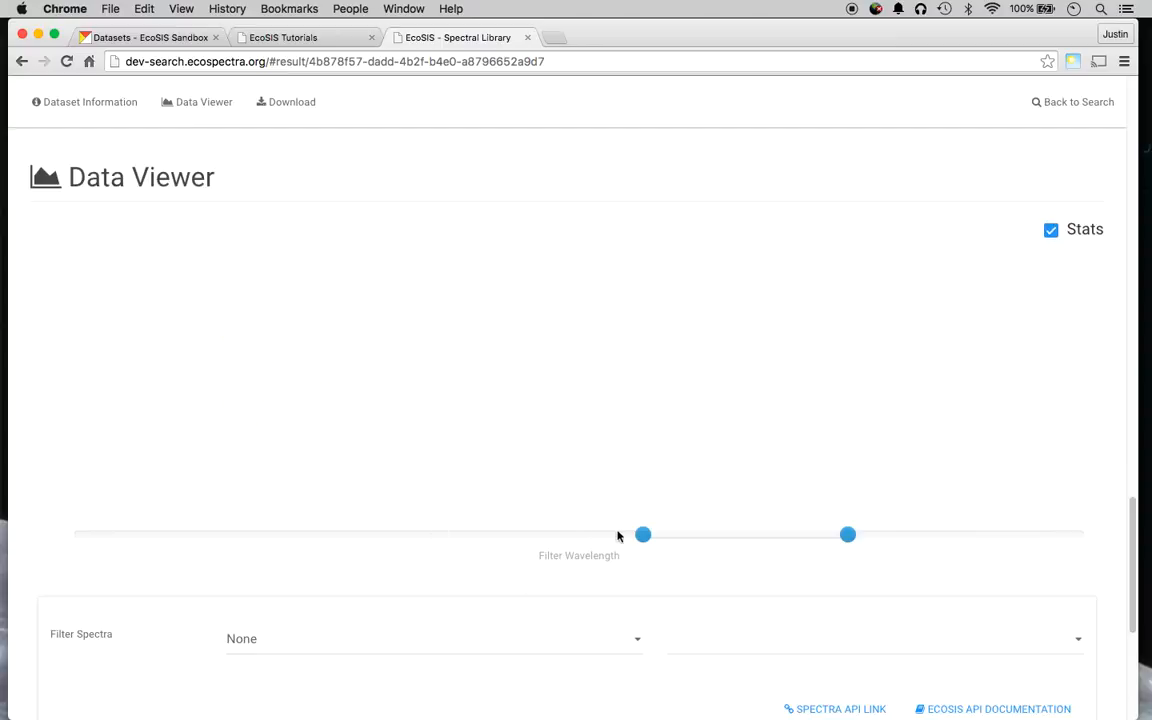
drag(643, 535, 45, 559)
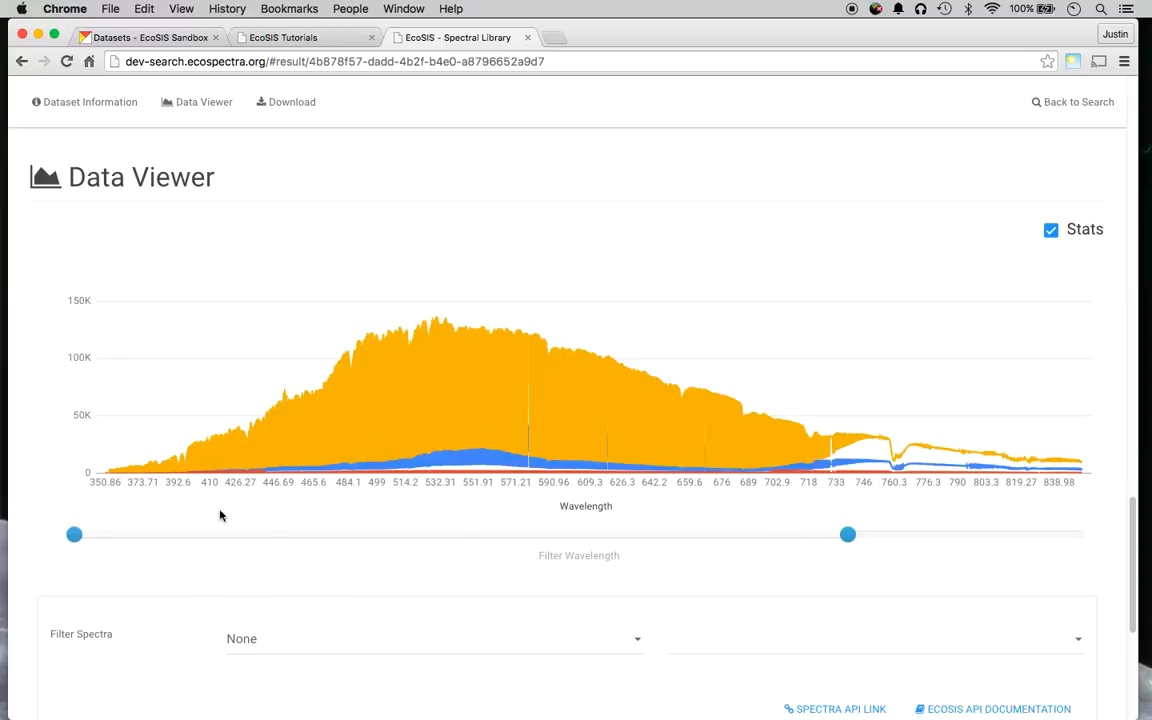
click(78, 537)
drag(697, 535, 773, 535)
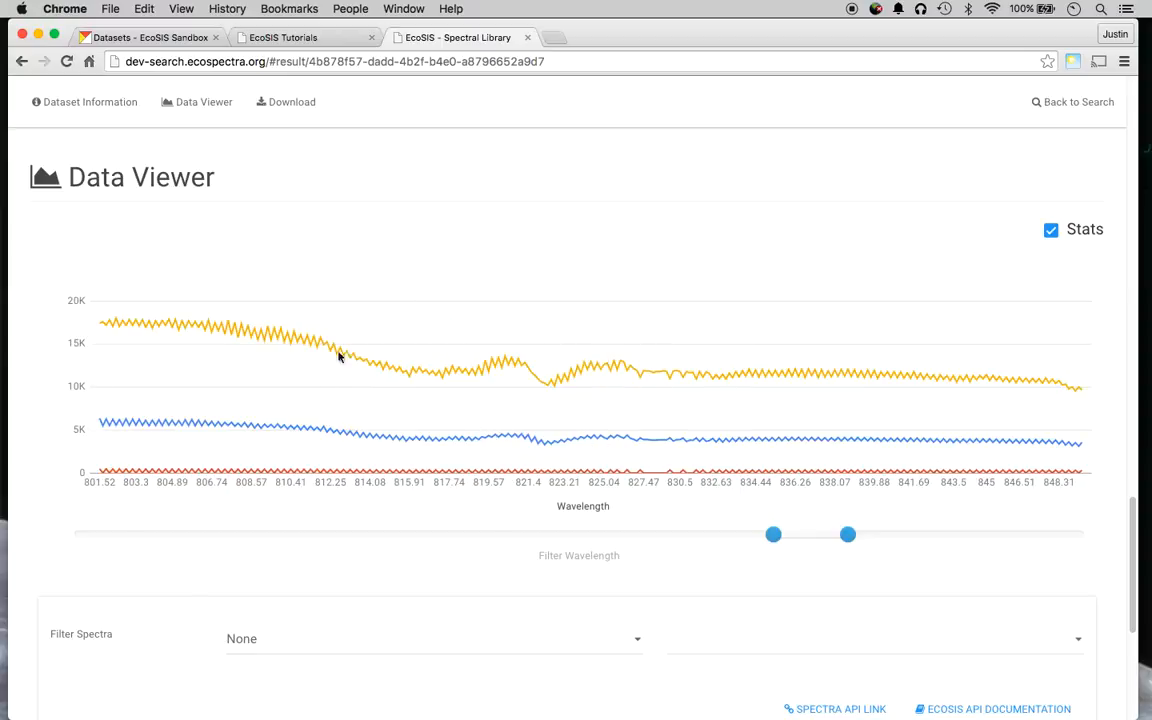
mouse_move(326, 352)
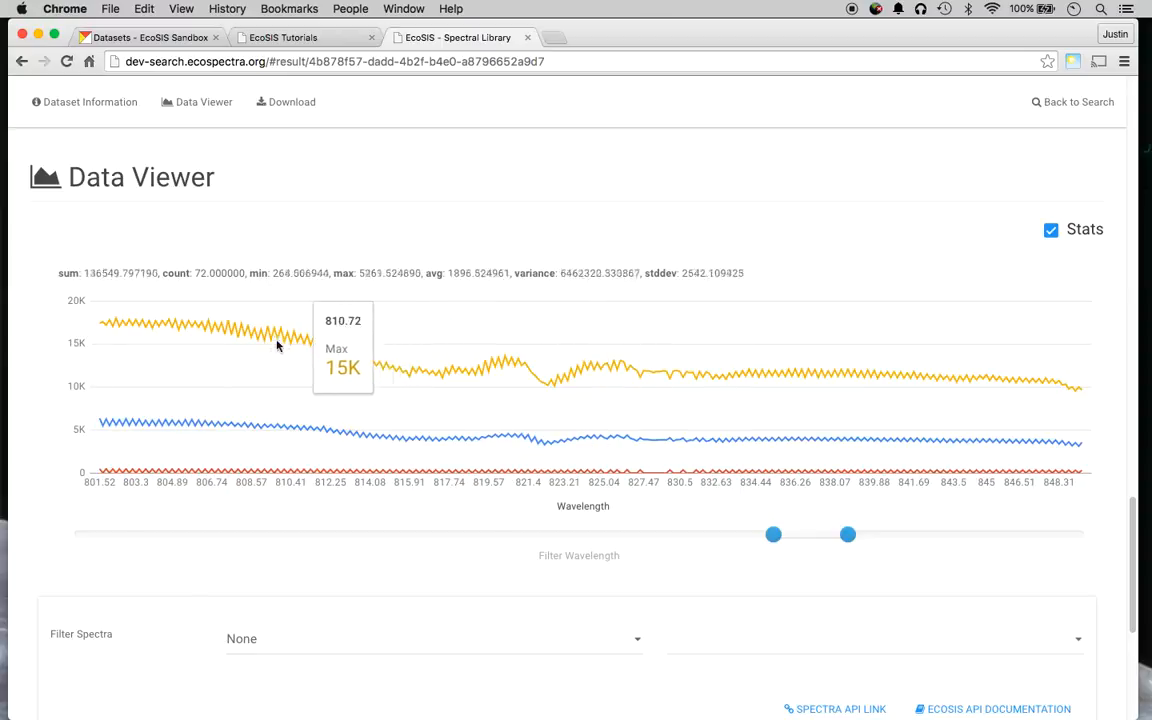
scroll(472, 486, down, 2)
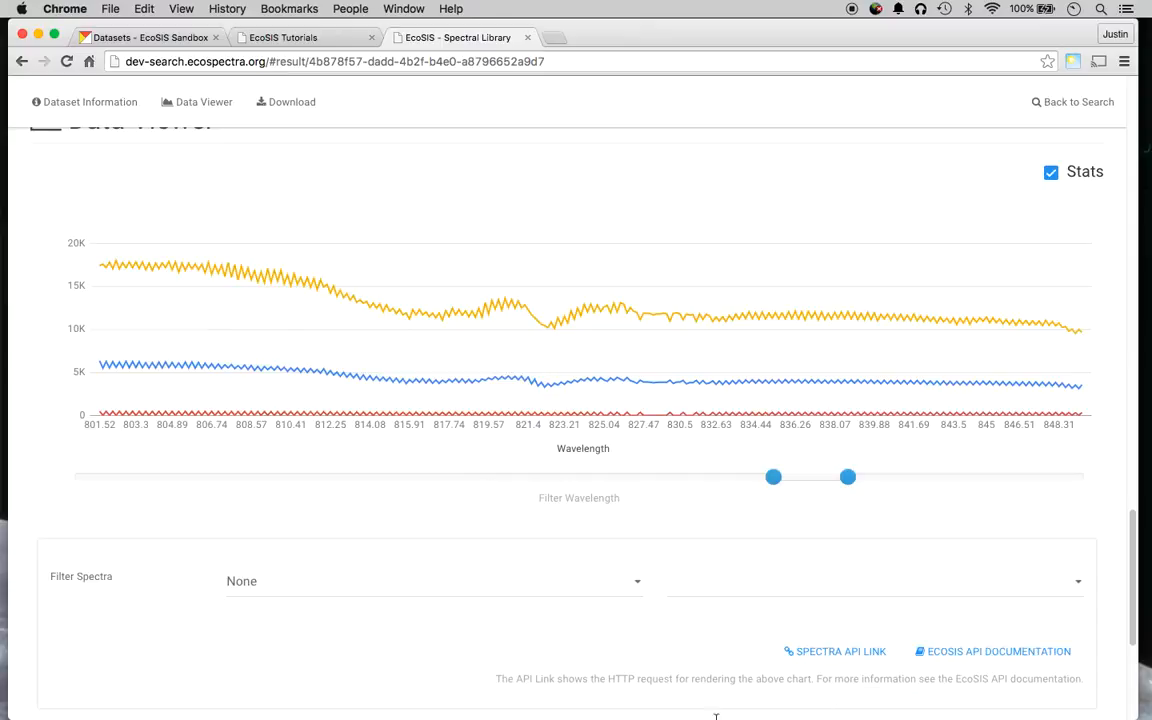
click(1051, 172)
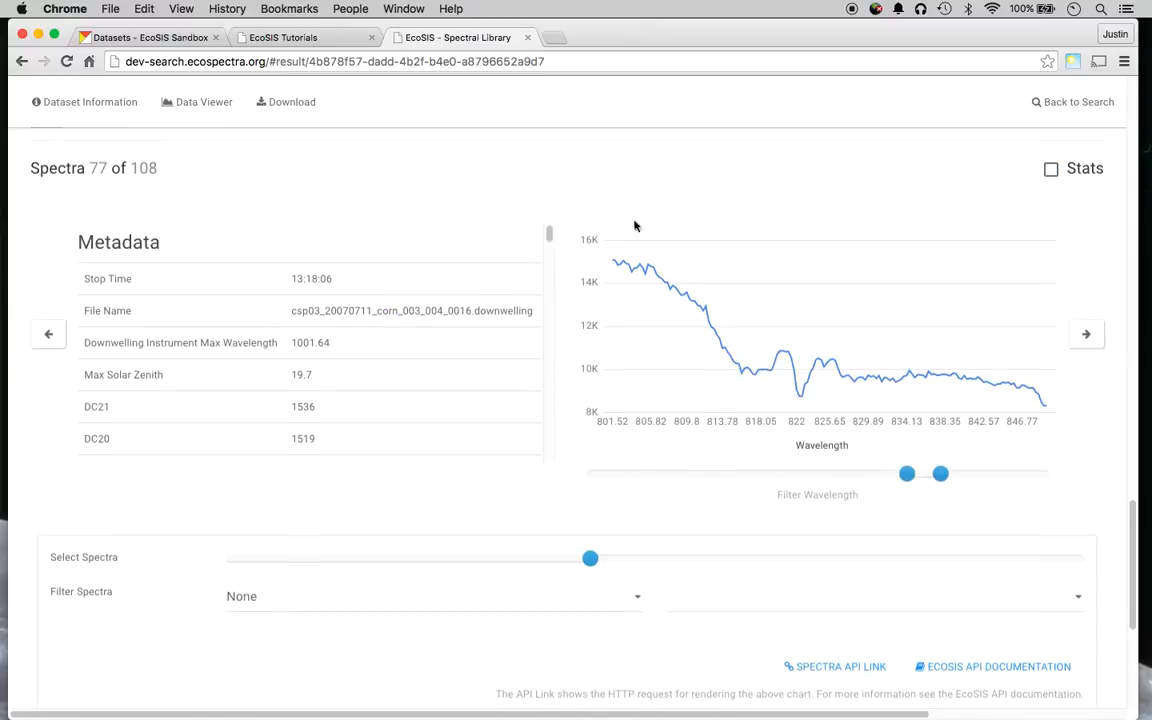
scroll(472, 418, down, 6)
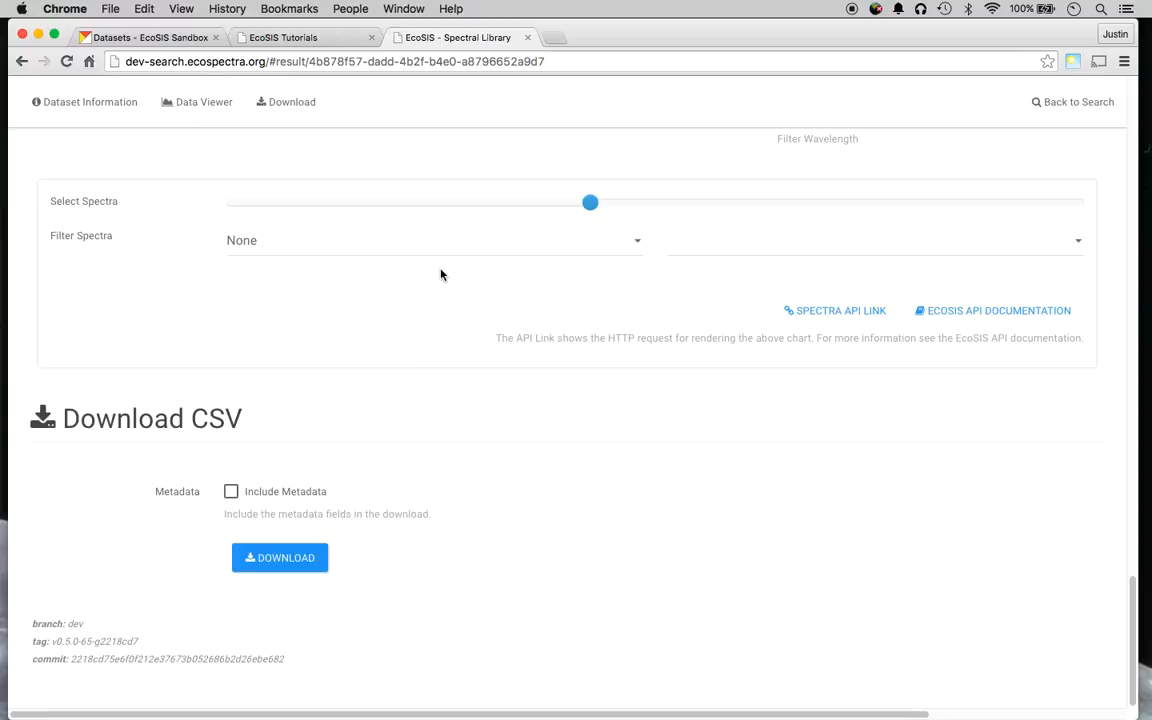
scroll(98, 303, up, 15)
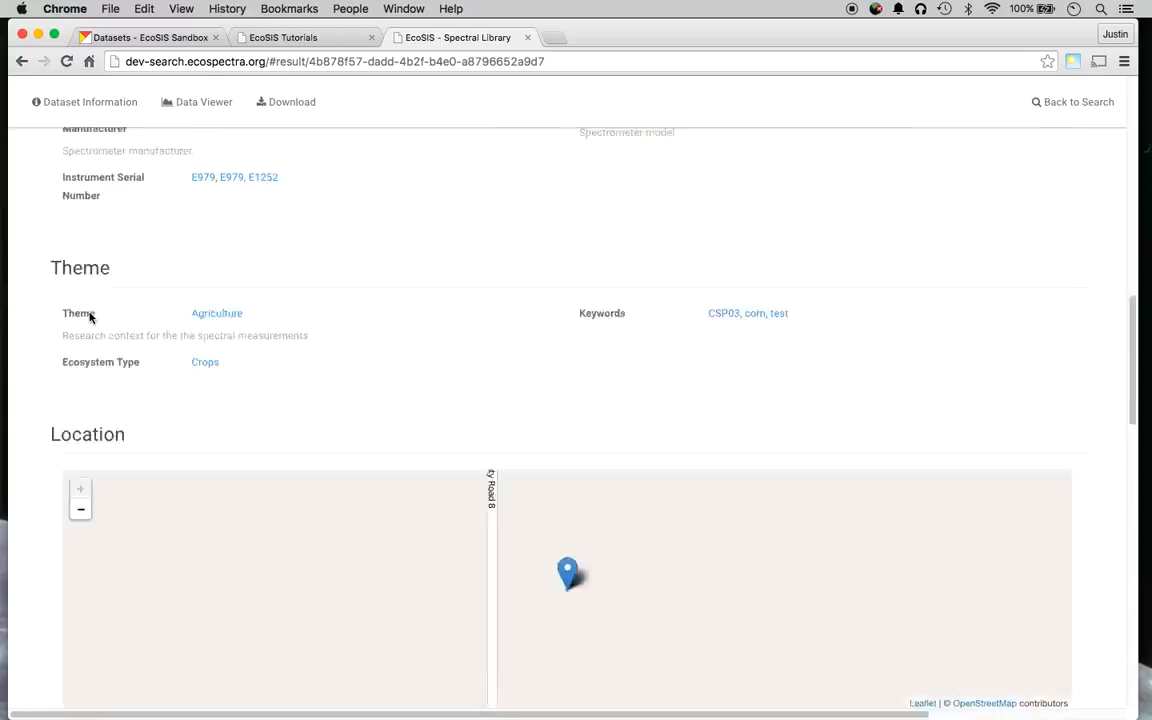
scroll(98, 293, up, 10)
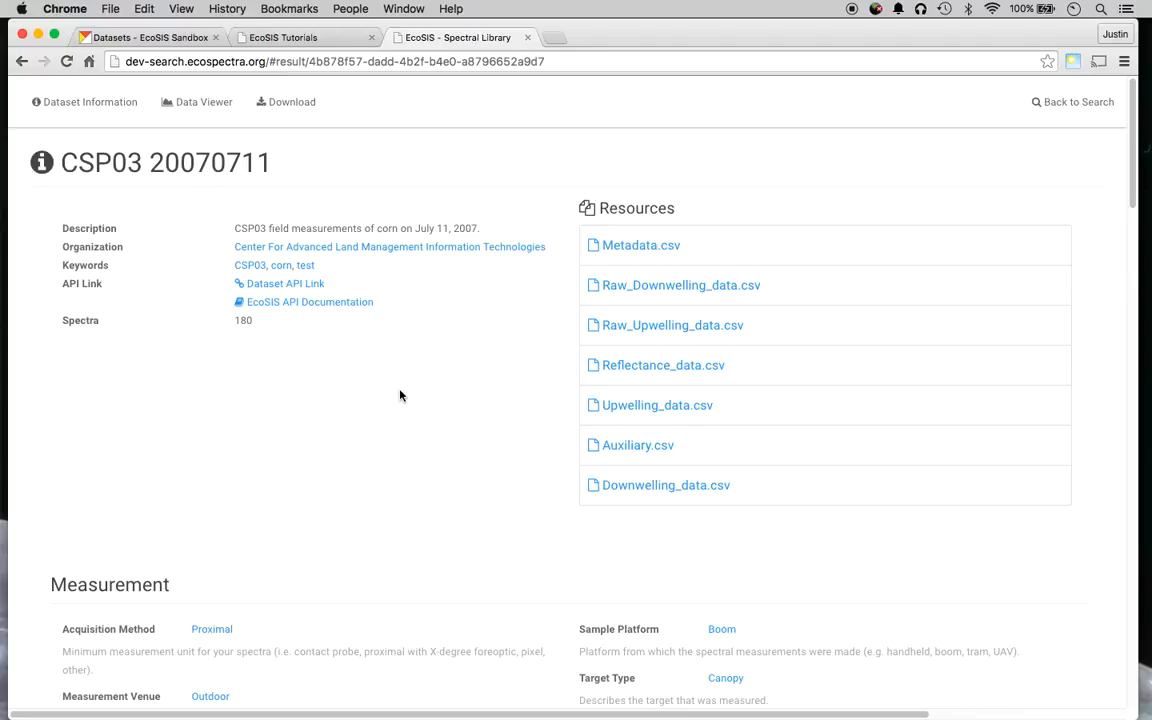
Go back to the four Bare Fiber search results and find the search API query URL.
click(1088, 117)
scroll(787, 368, down, 10)
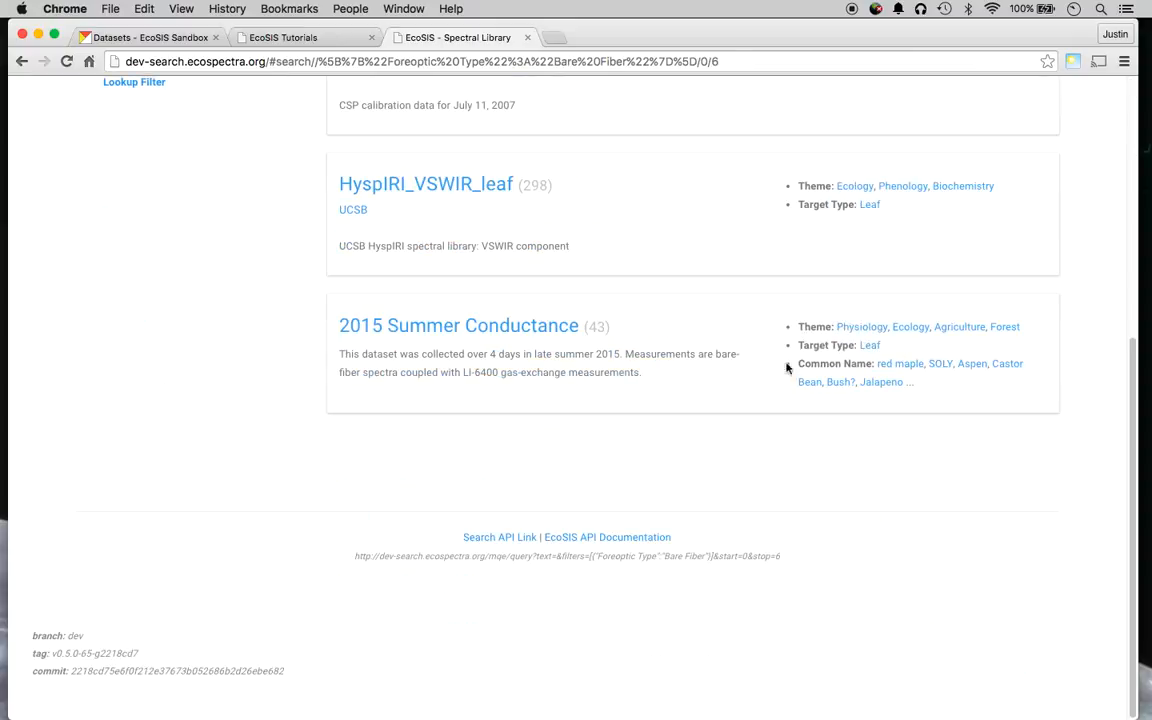
scroll(309, 386, up, 10)
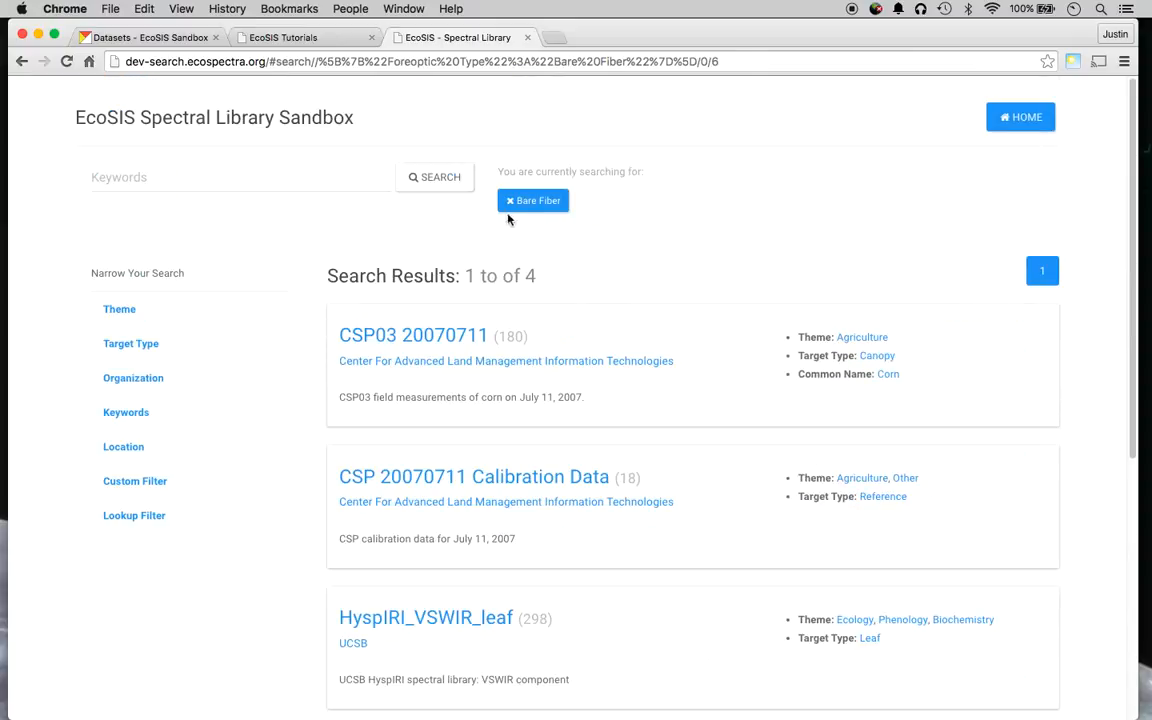
scroll(544, 462, down, 10)
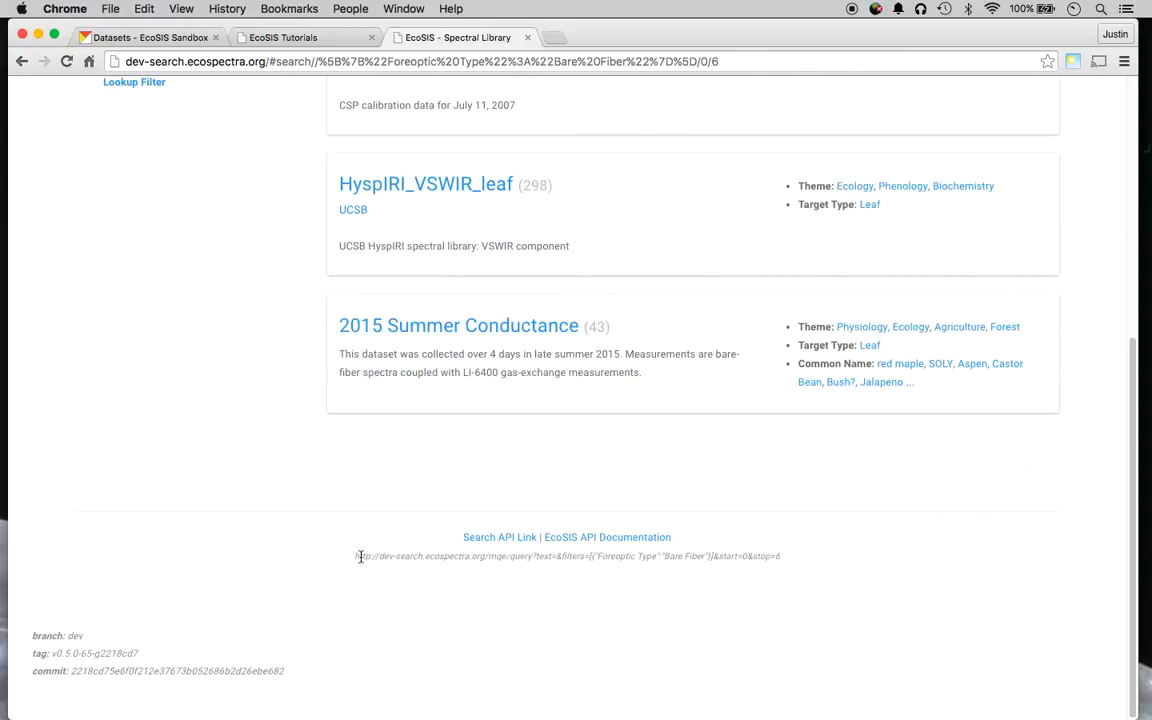
drag(357, 554, 789, 555)
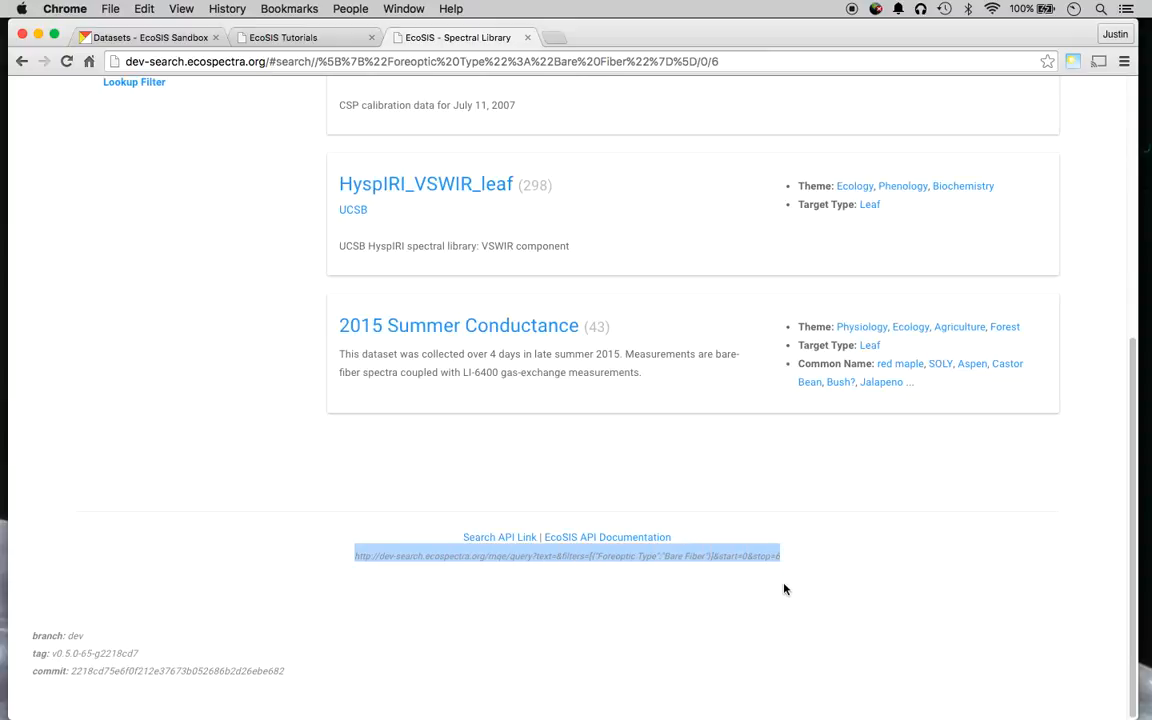
click(772, 591)
Open the Bare Fiber search API JSON (total 4) in a new tab, then return to the results.
click(490, 538)
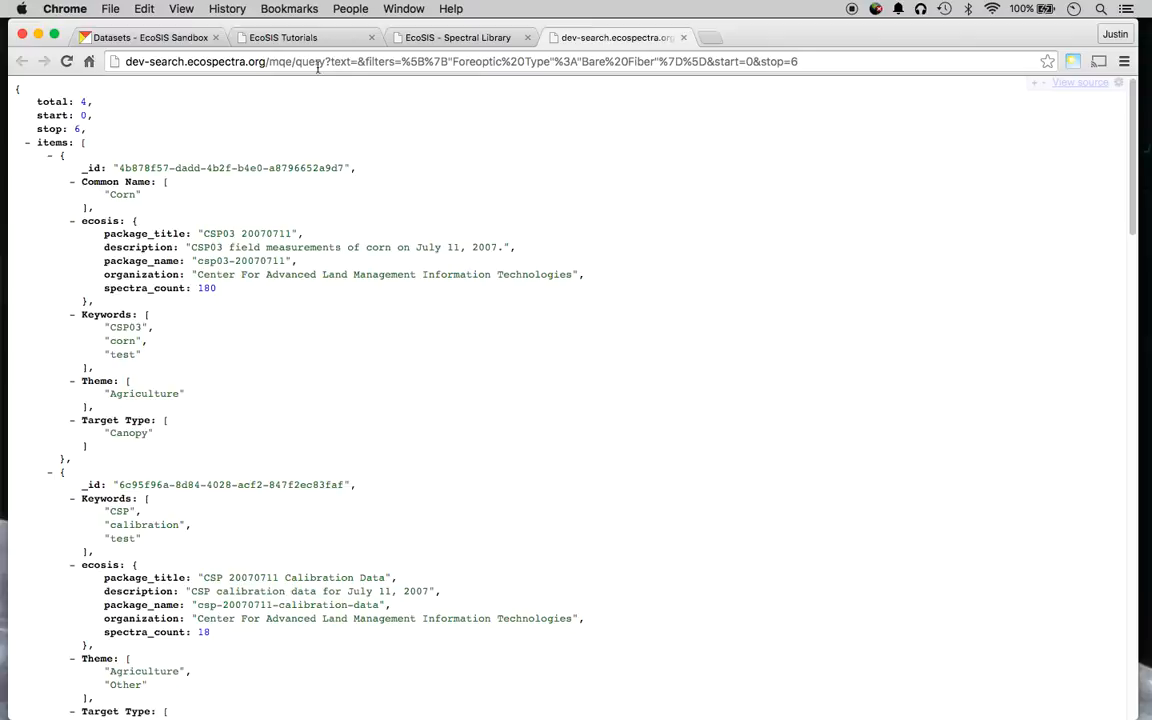
scroll(270, 380, down, 10)
scroll(282, 472, up, 10)
scroll(105, 197, down, 15)
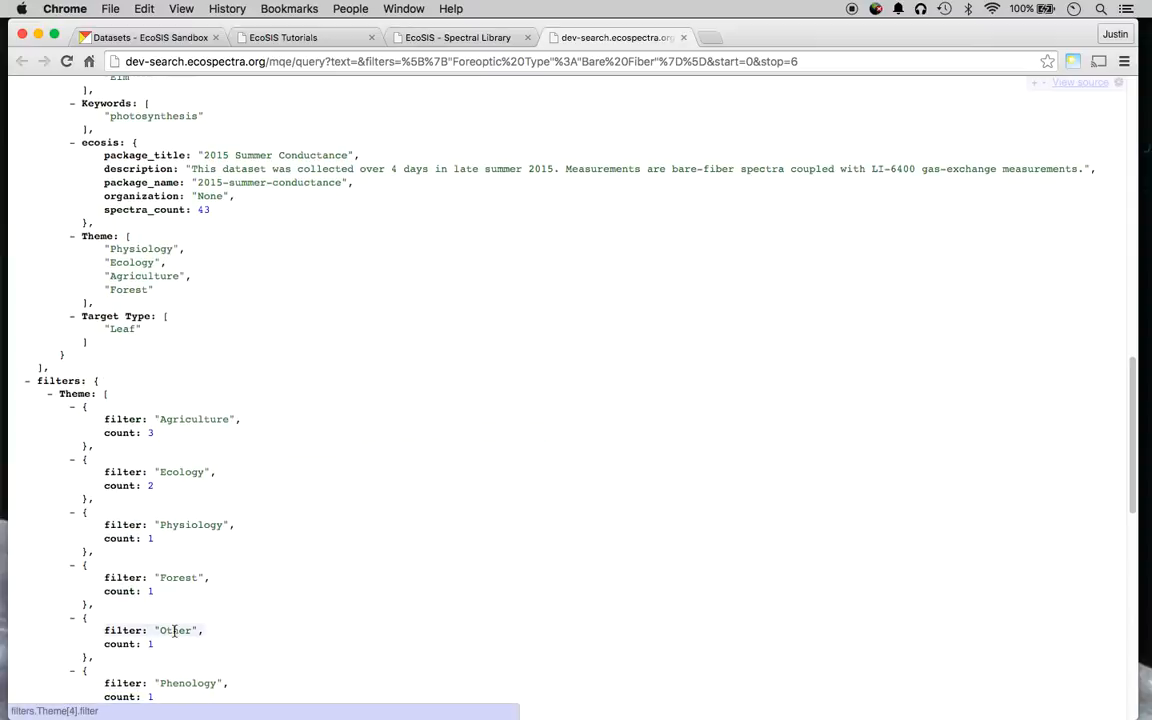
scroll(174, 630, up, 10)
scroll(81, 314, up, 3)
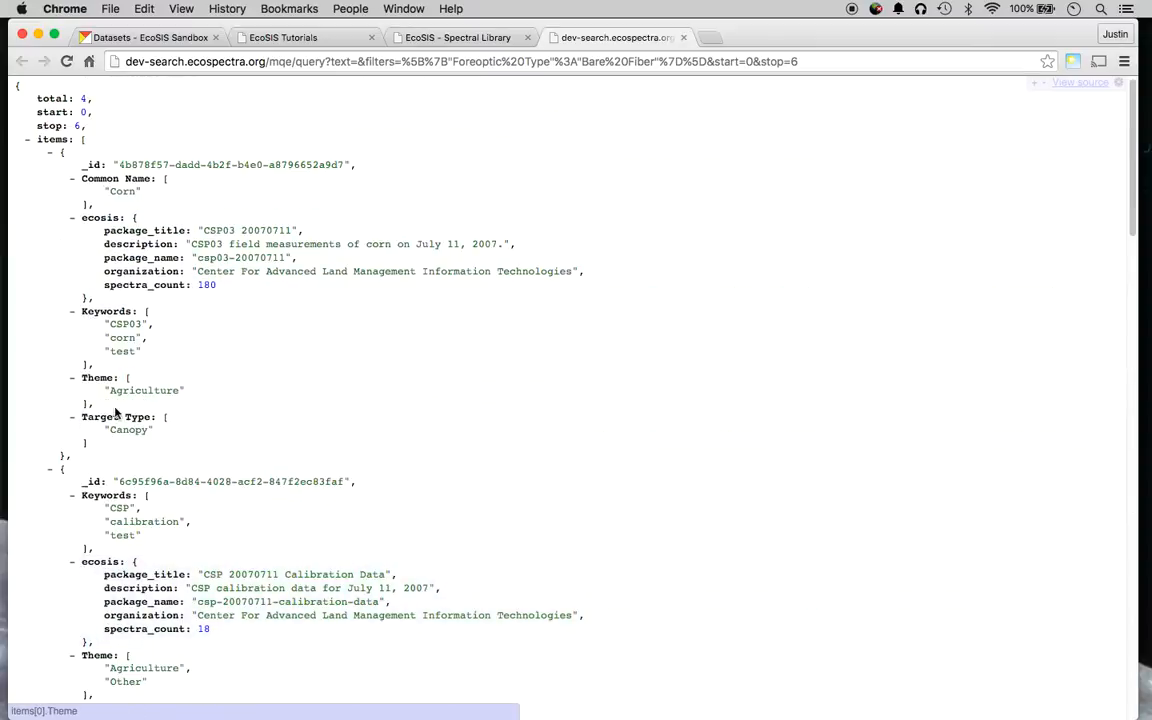
scroll(168, 524, down, 5)
scroll(168, 524, down, 15)
scroll(165, 522, up, 20)
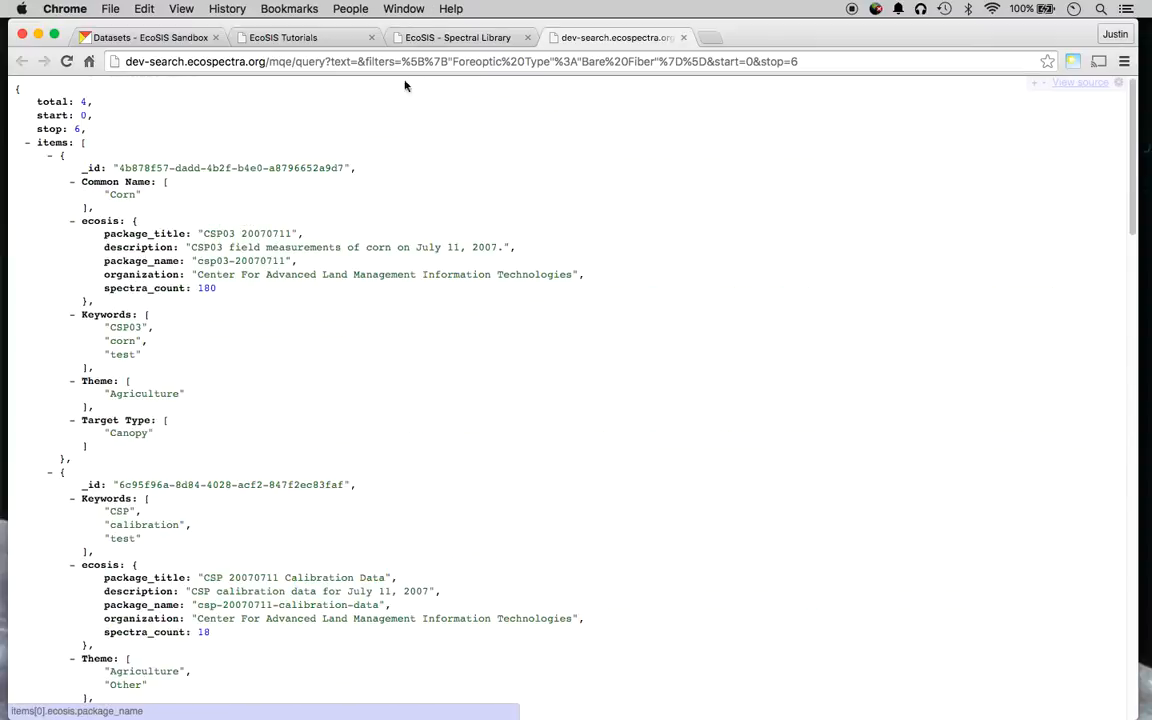
click(463, 38)
scroll(466, 424, up, 10)
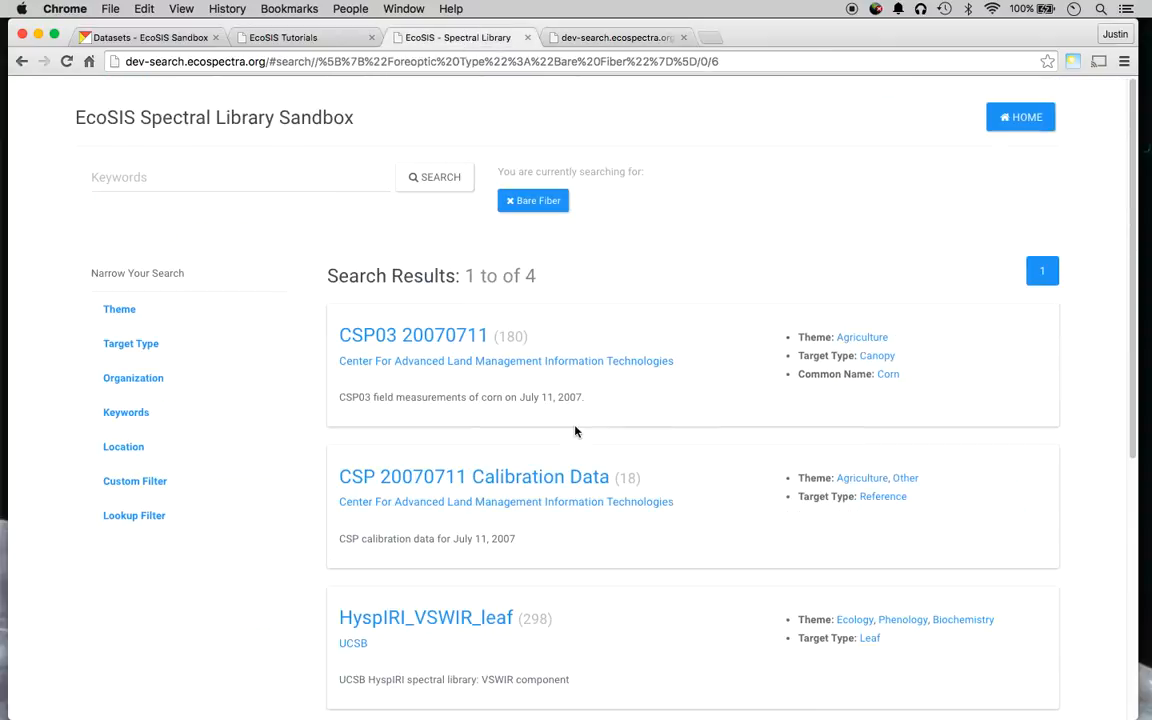
click(426, 333)
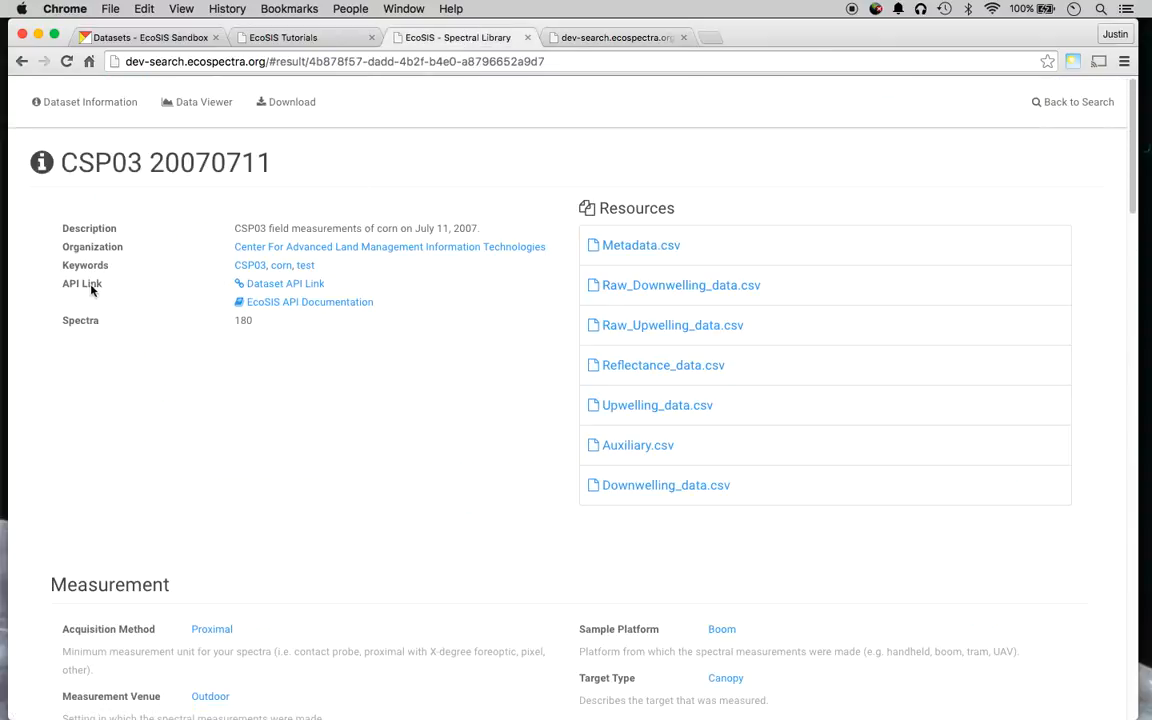
click(290, 285)
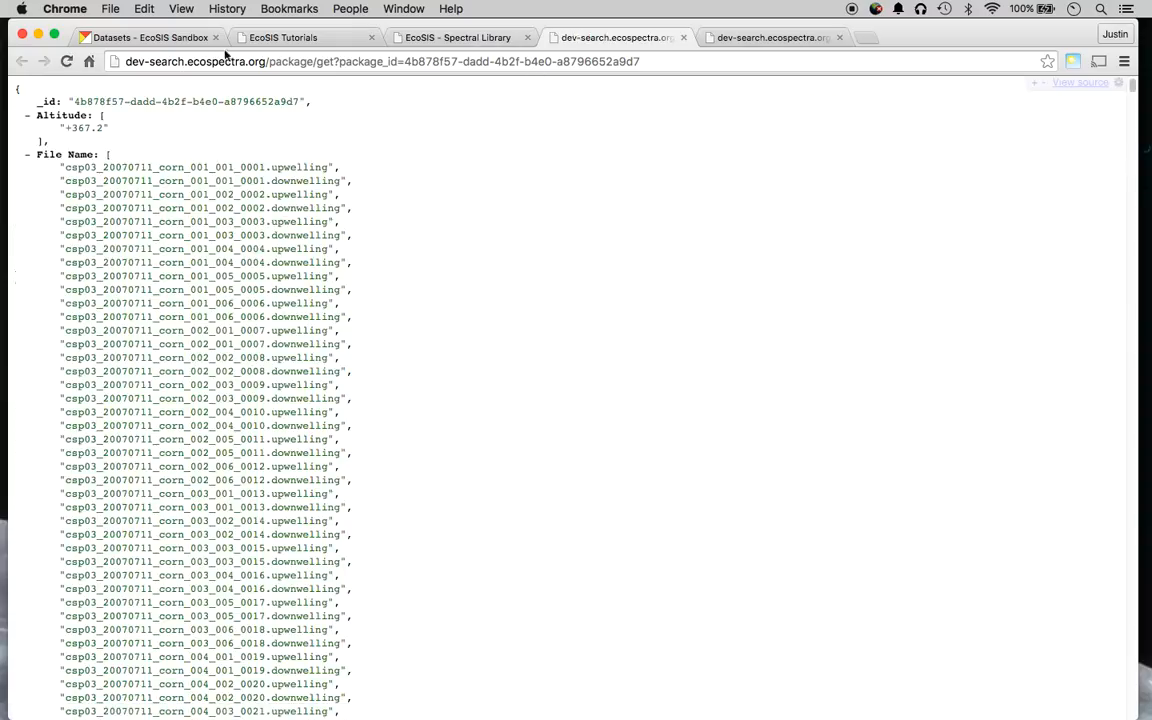
click(424, 38)
Open the spectra API JSON (total 180) from the Data Viewer, then return to the dataset.
scroll(401, 411, down, 10)
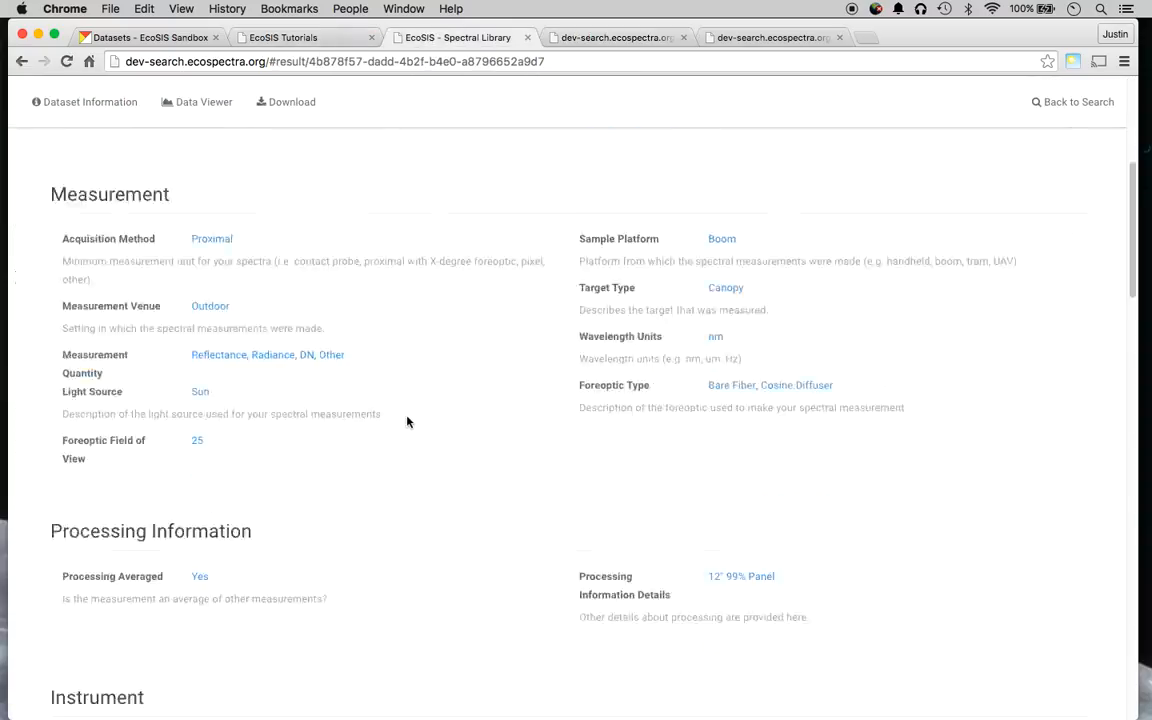
scroll(365, 520, down, 10)
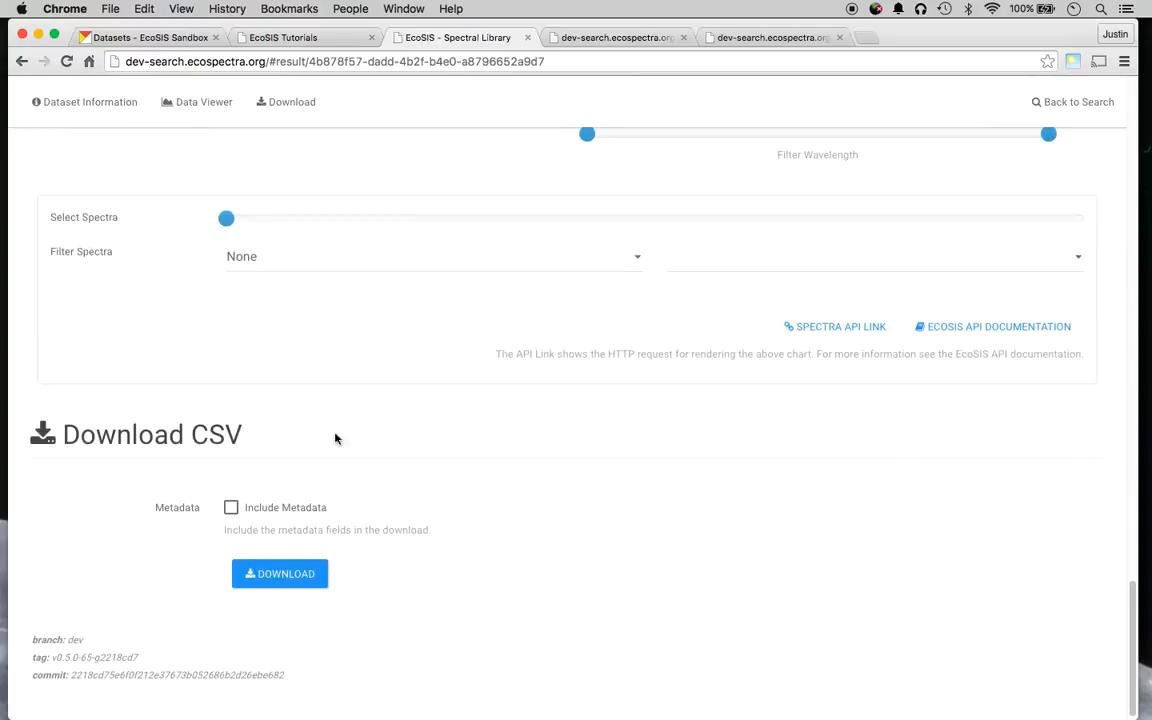
scroll(303, 501, up, 3)
scroll(188, 522, down, 2)
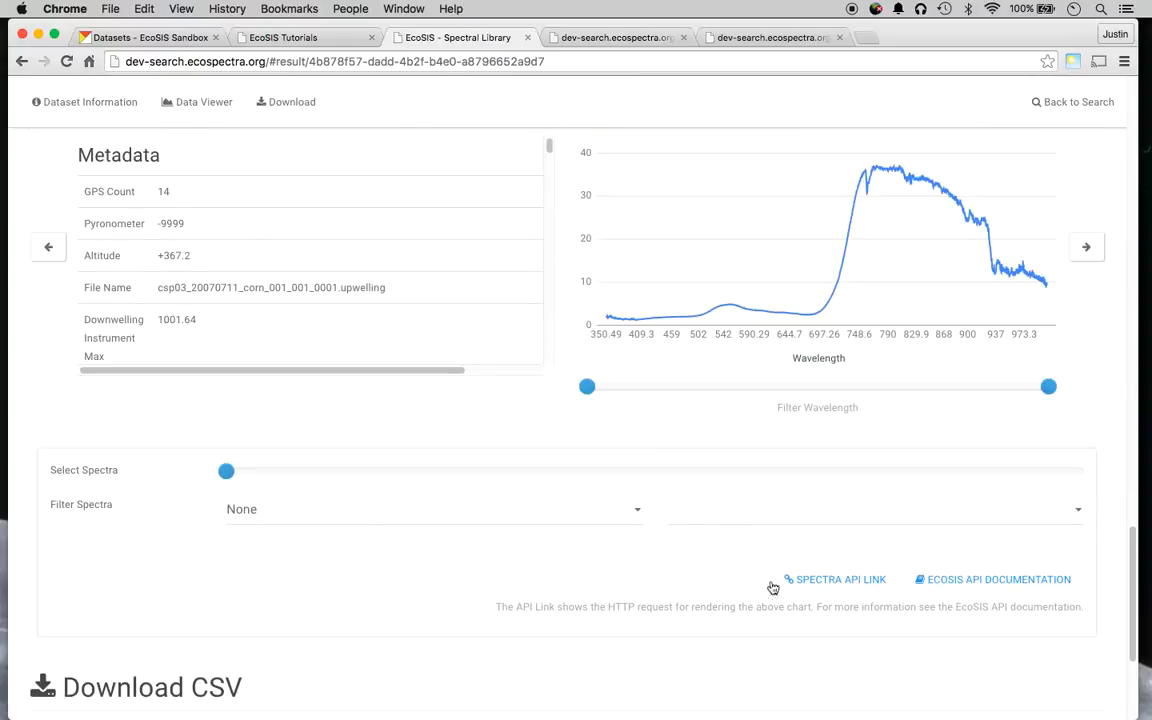
click(835, 580)
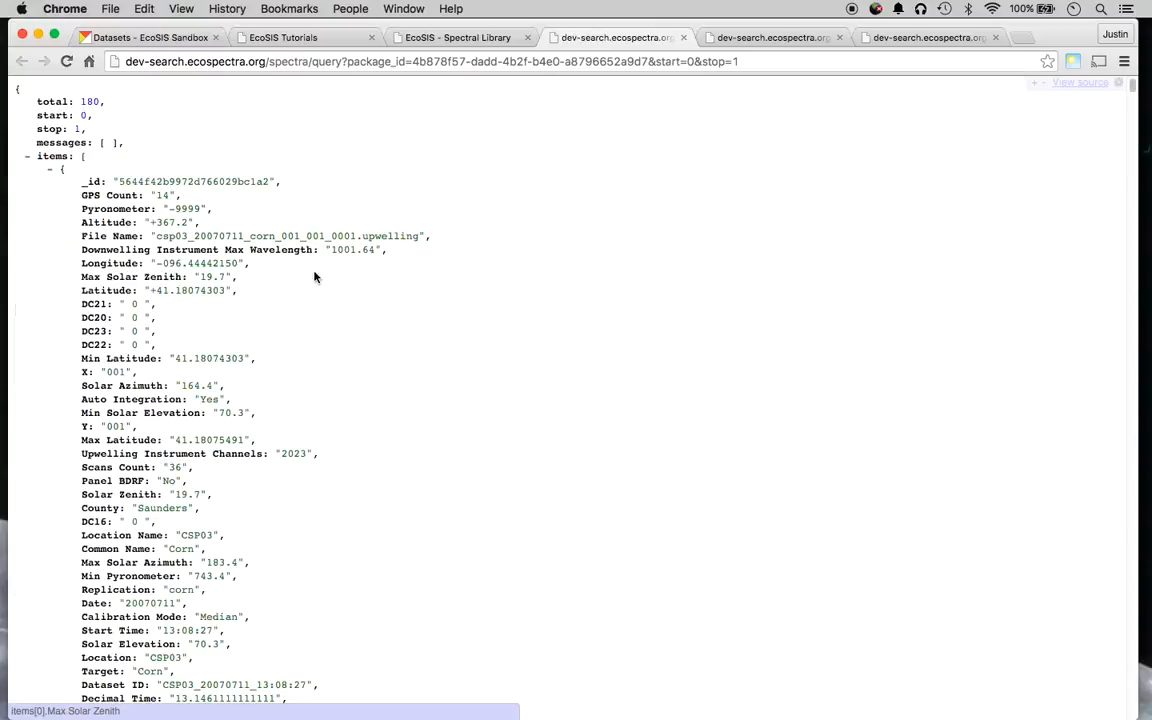
scroll(46, 211, down, 10)
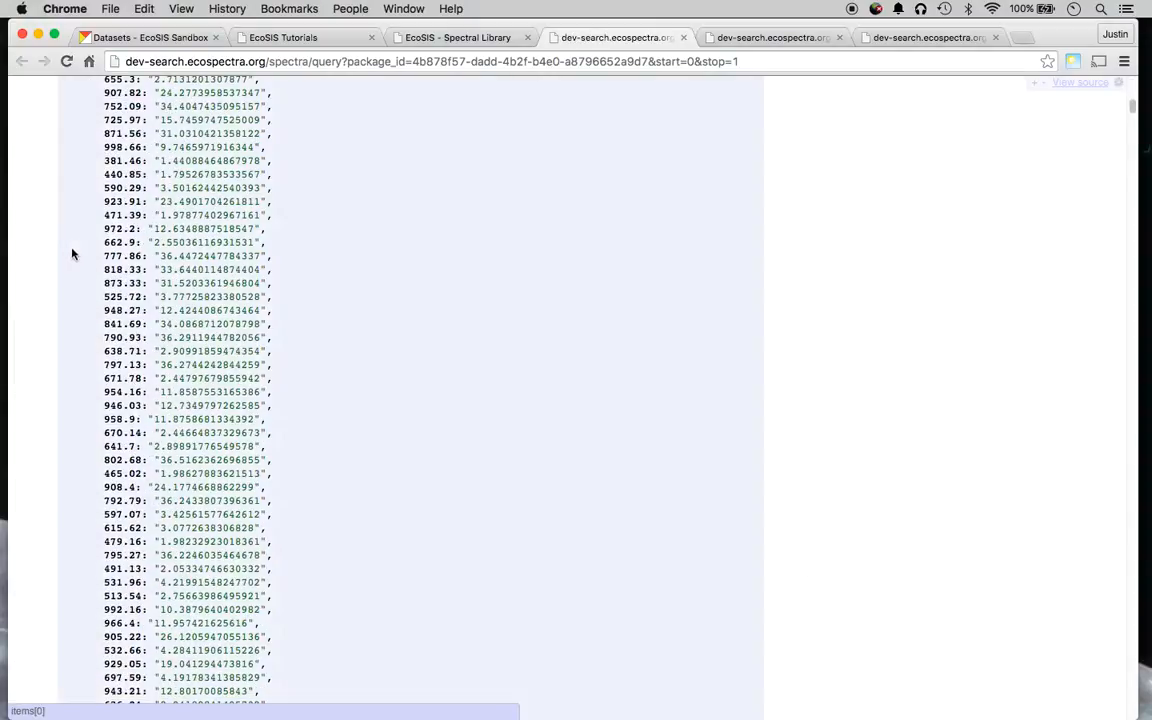
scroll(103, 252, up, 5)
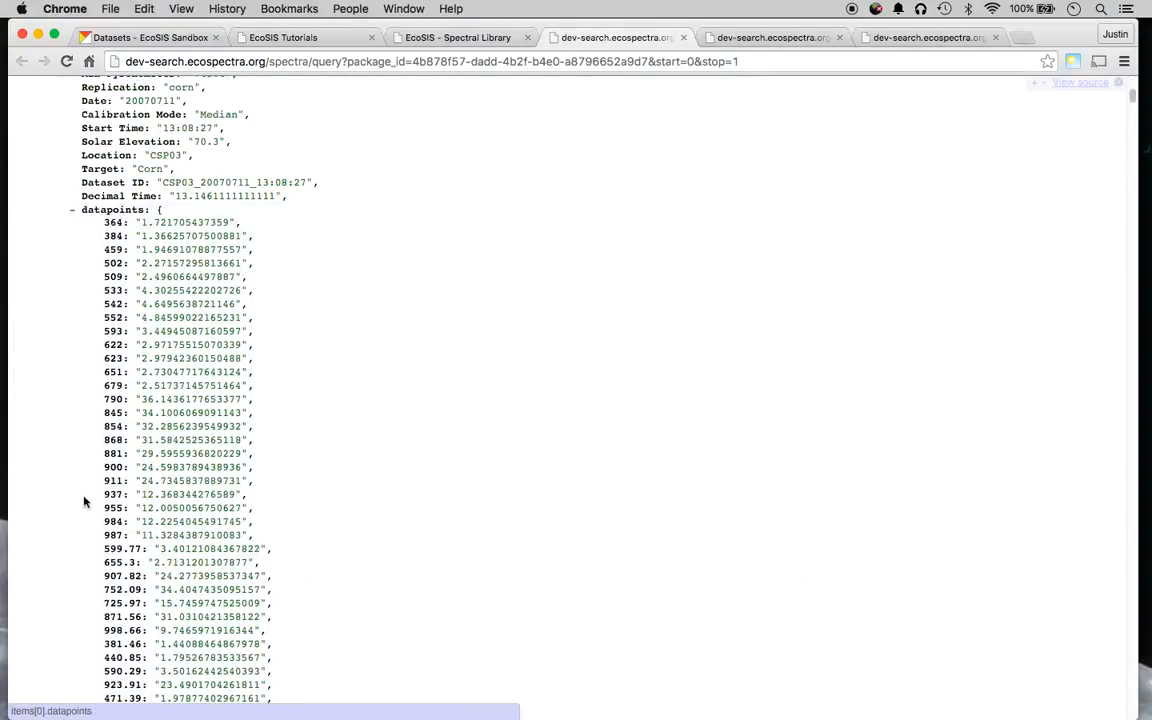
click(479, 40)
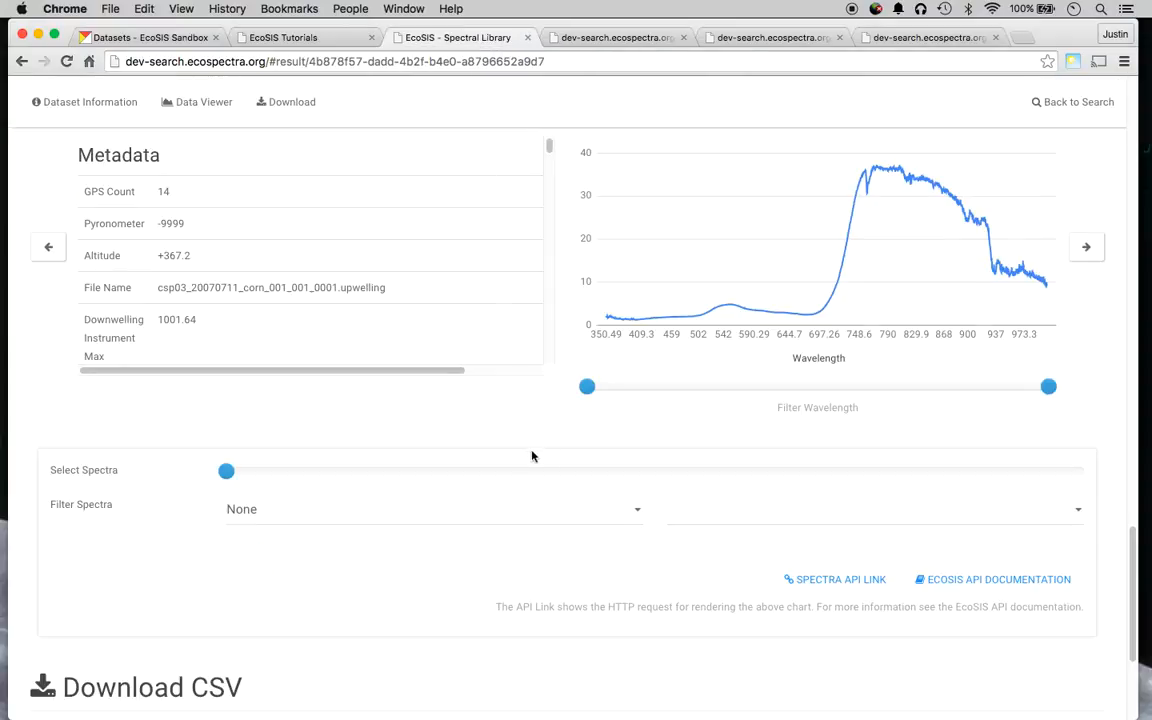
Open the EcoSIS API (Alpha v0.5.0) documentation in a new tab, then return to the spectra chart.
click(950, 584)
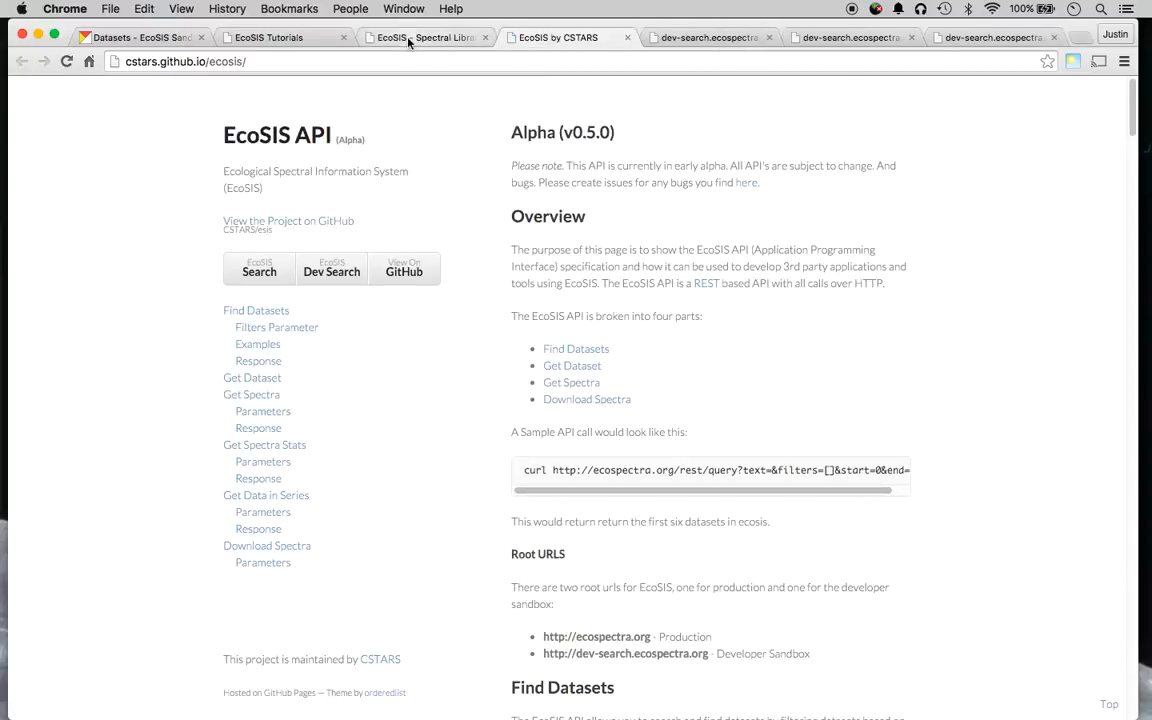
click(368, 36)
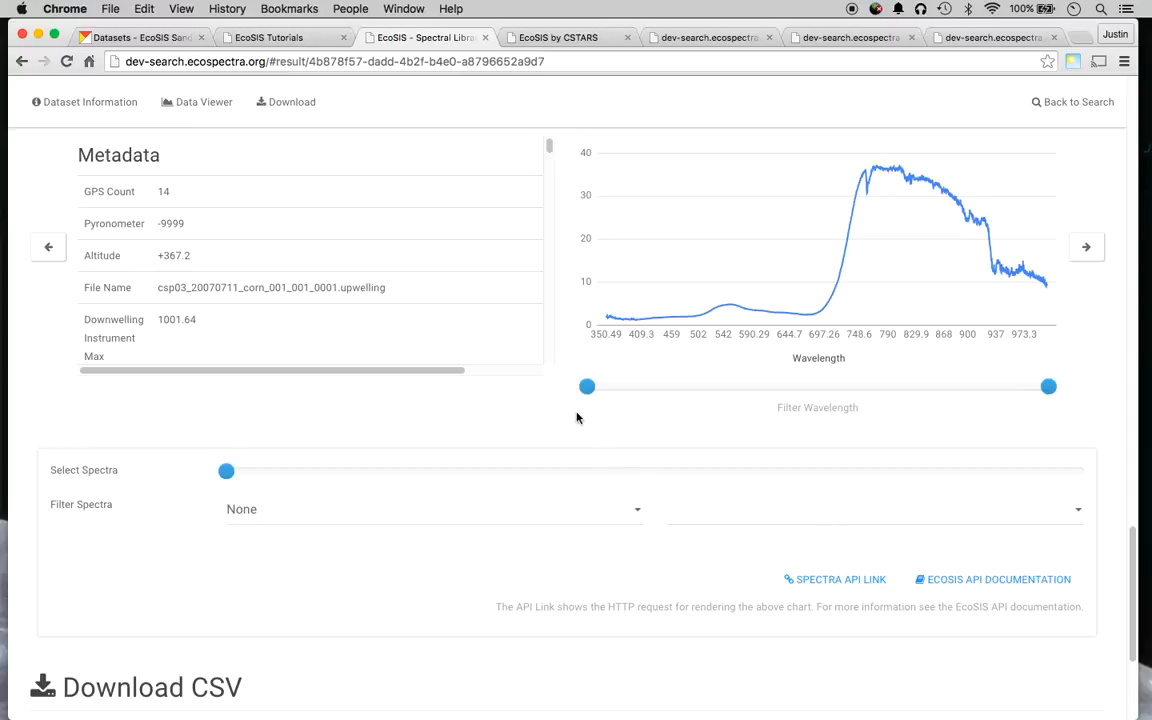
scroll(576, 418, up, 15)
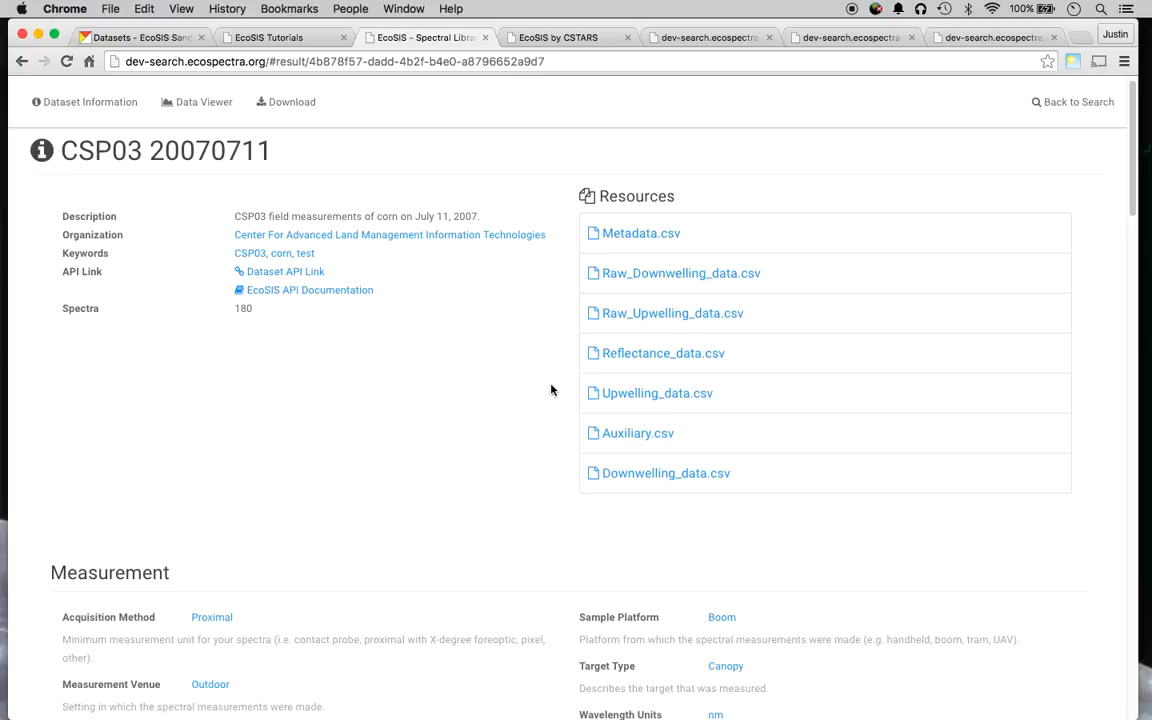
scroll(530, 390, down, 4)
scroll(64, 449, down, 10)
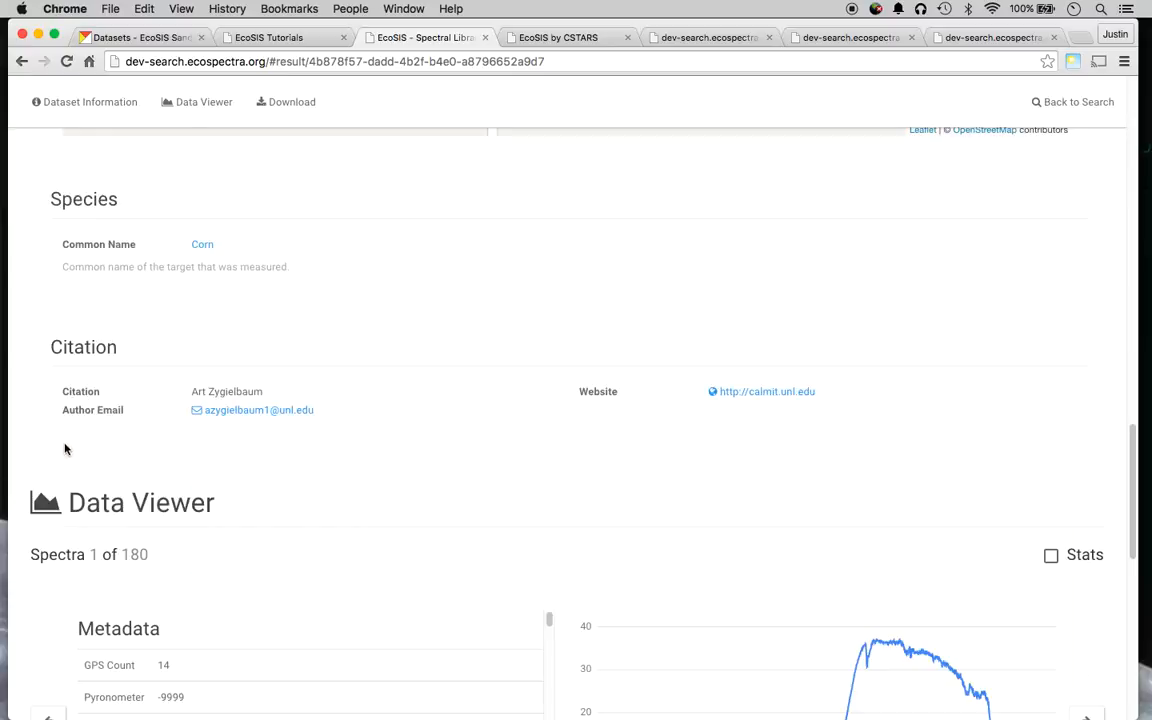
scroll(60, 452, down, 8)
scroll(57, 455, up, 15)
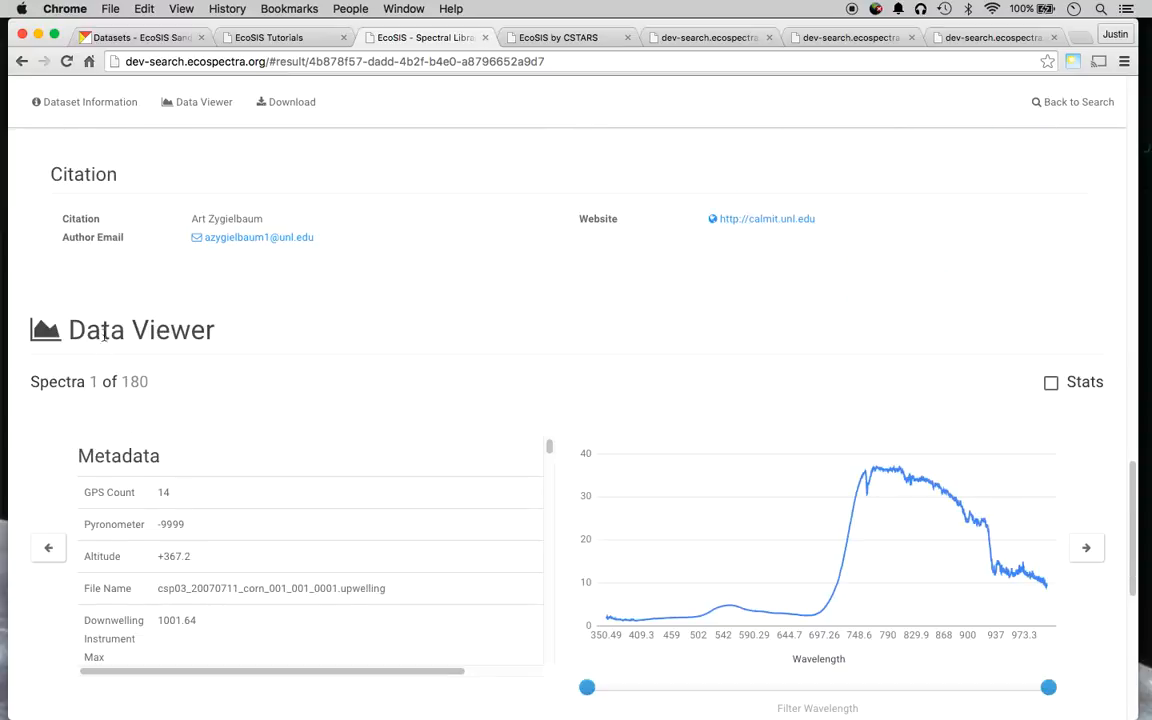
click(300, 40)
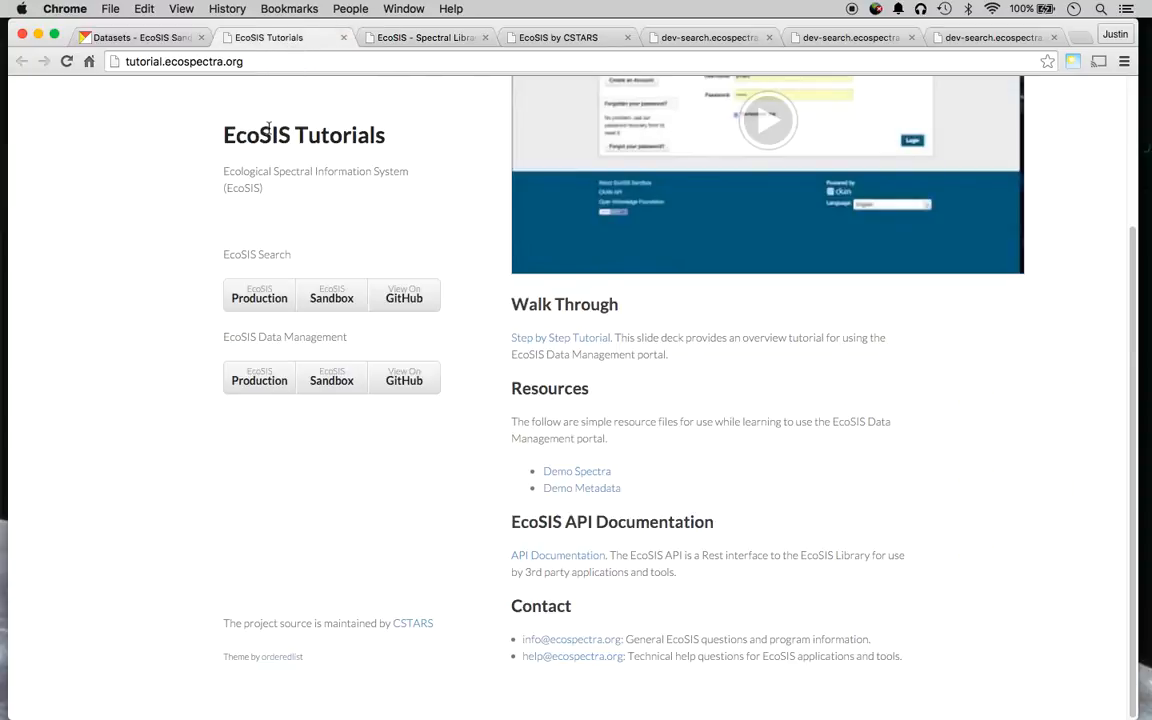
scroll(268, 127, up, 3)
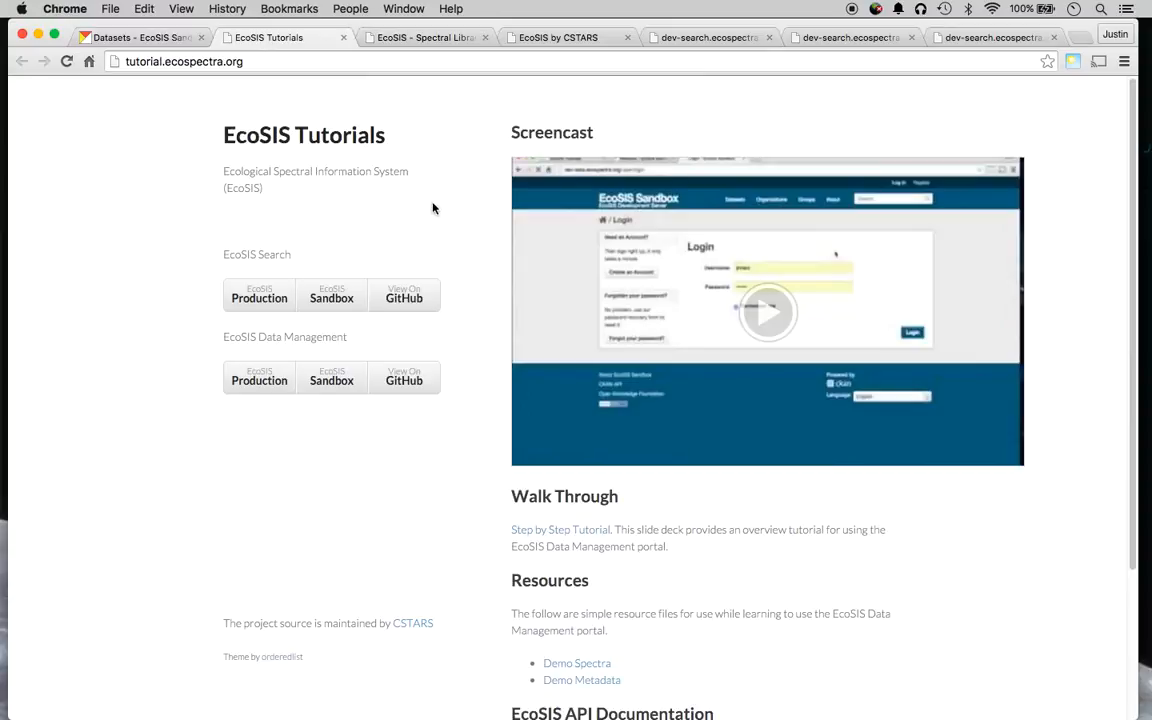
scroll(450, 210, down, 3)
scroll(465, 321, down, 1)
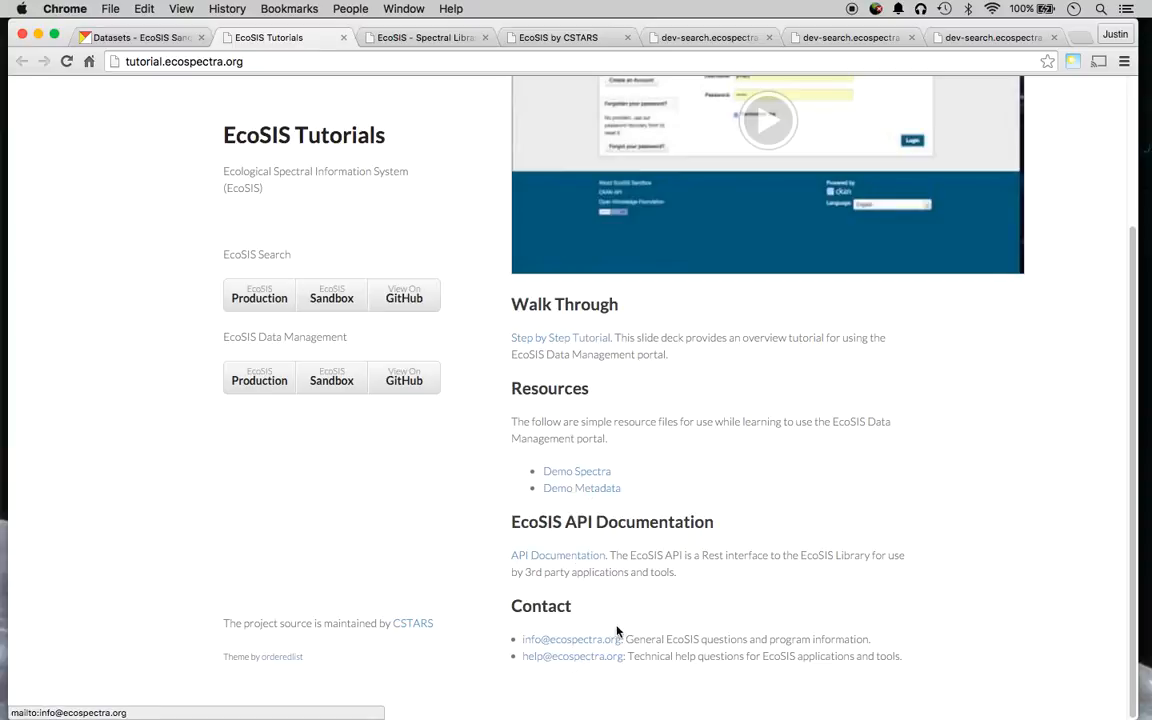
scroll(514, 524, up, 1)
scroll(514, 524, up, 5)
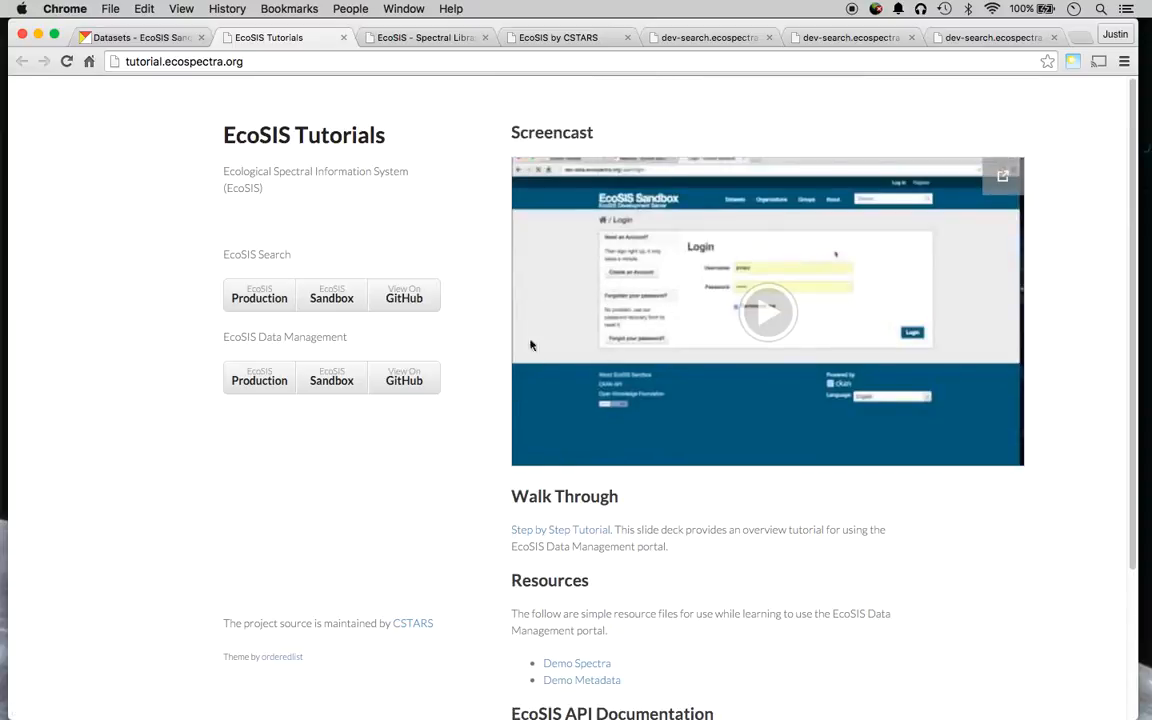